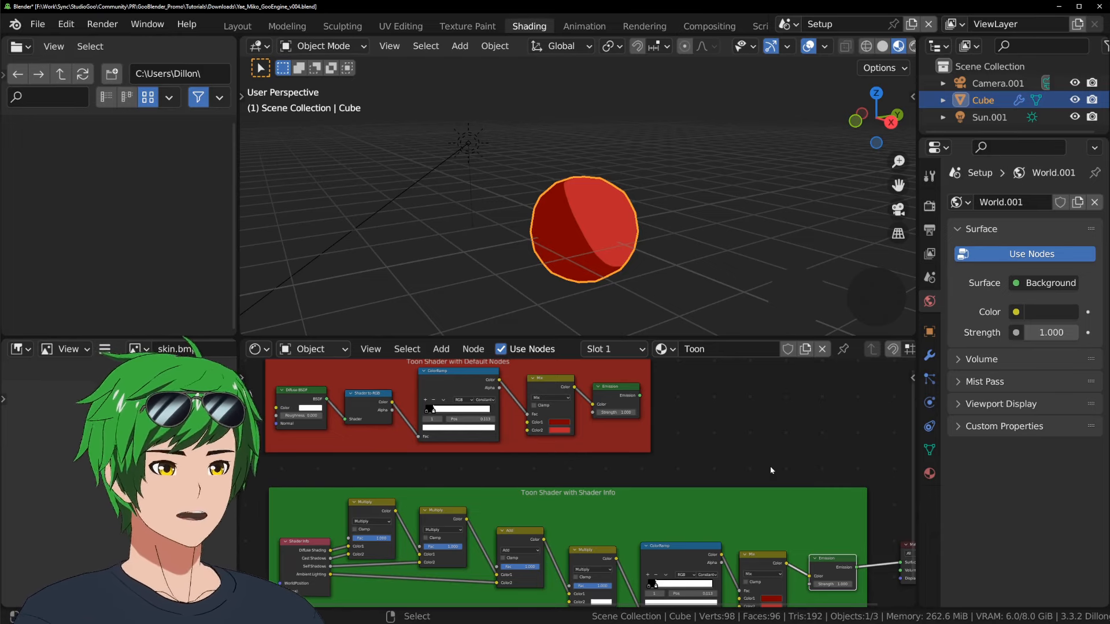
# Examine the default-node and Shader Info toon setups in the Toon material's node tree
pyautogui.scroll(-3, 762, 460)
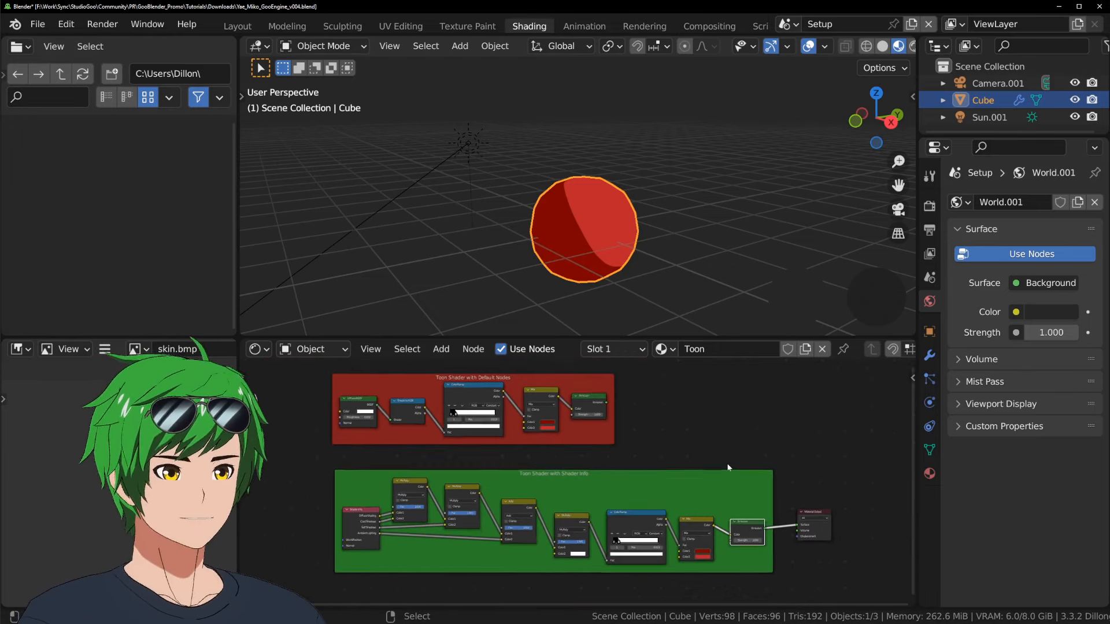
pyautogui.hotkey('ctrl', 'space')
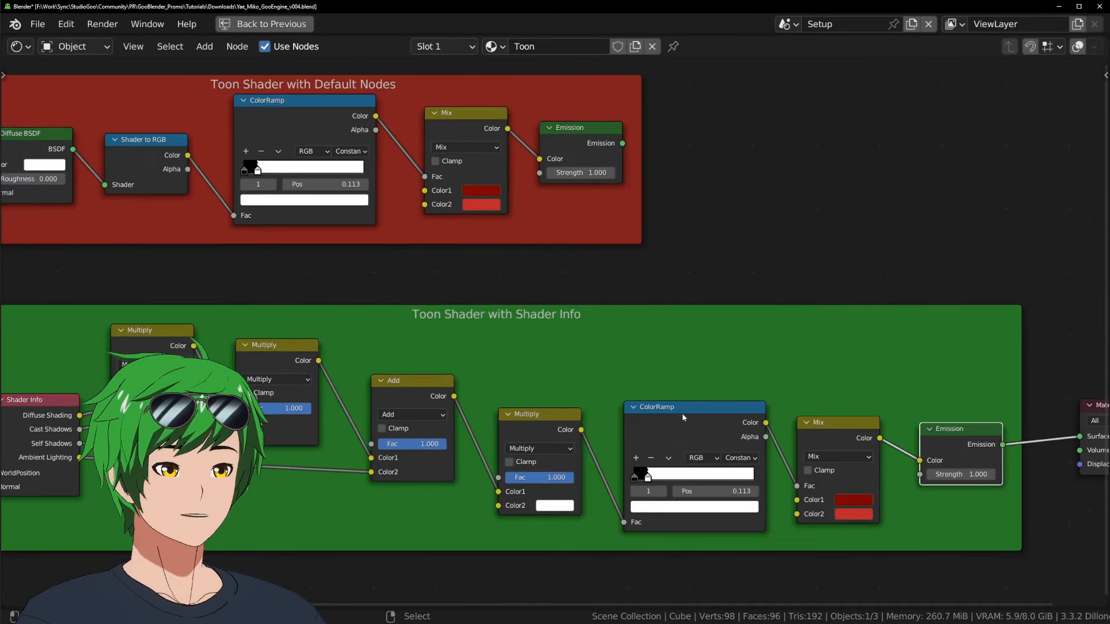
pyautogui.press('Home')
pyautogui.moveTo(744, 358); pyautogui.dragTo(745, 364, button='middle')
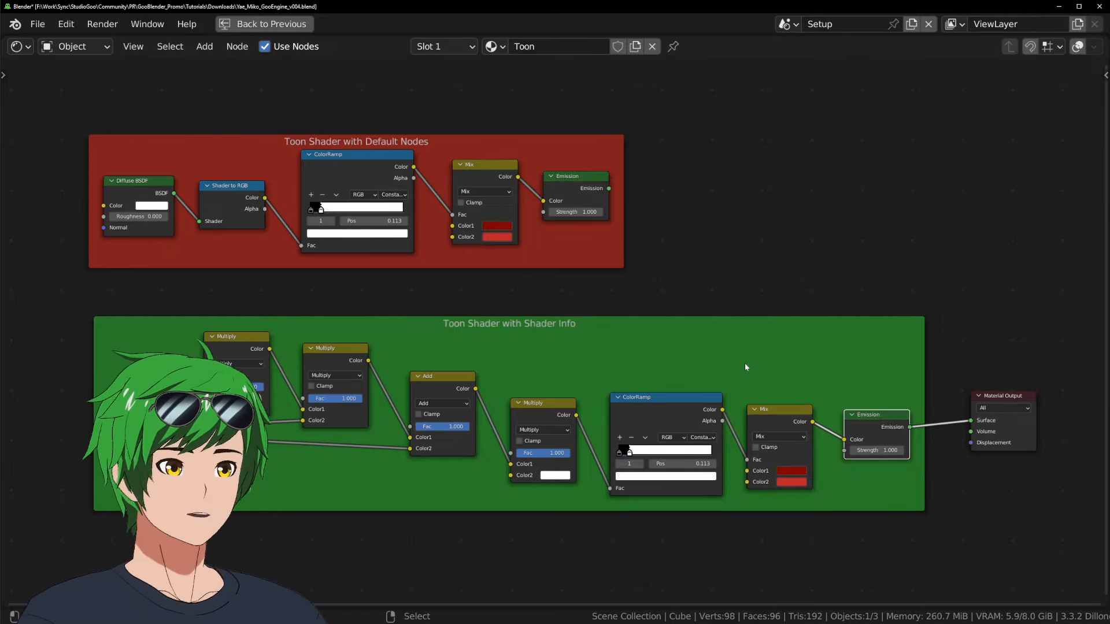
pyautogui.hotkey('ctrl', 'space')
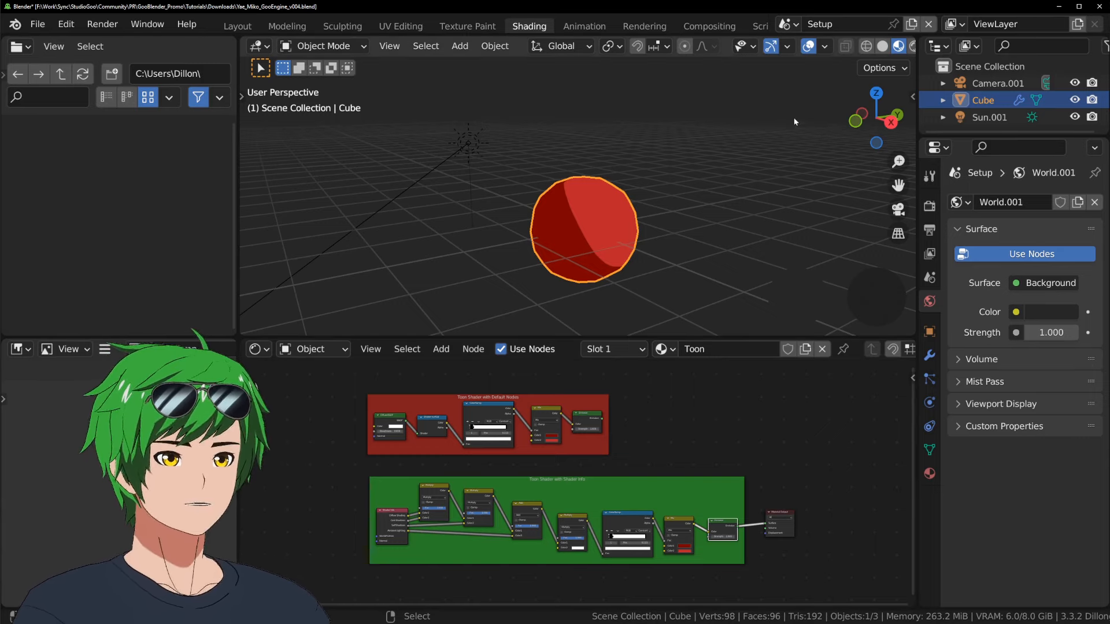
# Switch to the scene named Scene and inspect the pink-haired character model in an enlarged viewport with overlays hidden
pyautogui.click(788, 23)
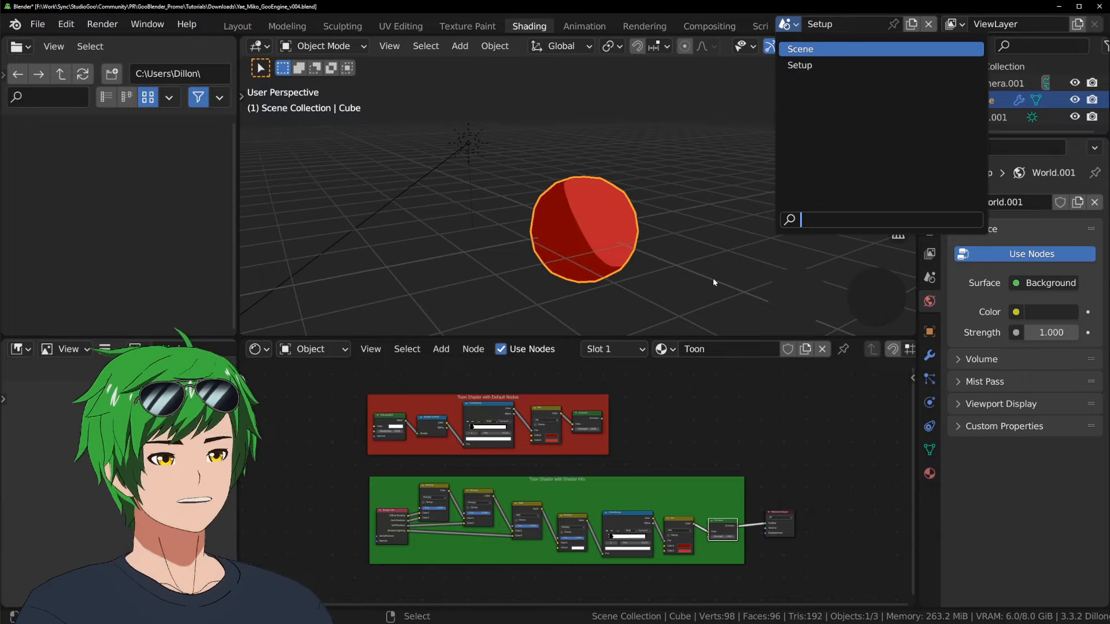
pyautogui.press('Return')
pyautogui.hotkey('ctrl', 'space')
pyautogui.scroll(4, 712, 289)
pyautogui.moveTo(639, 253); pyautogui.dragTo(675, 391, button='middle')
pyautogui.hotkey('shift', 'alt', 'z')
pyautogui.moveTo(675, 390); pyautogui.dragTo(664, 352, button='middle')
pyautogui.scroll(2, 663, 335)
pyautogui.press('space')
pyautogui.scroll(2, 664, 353)
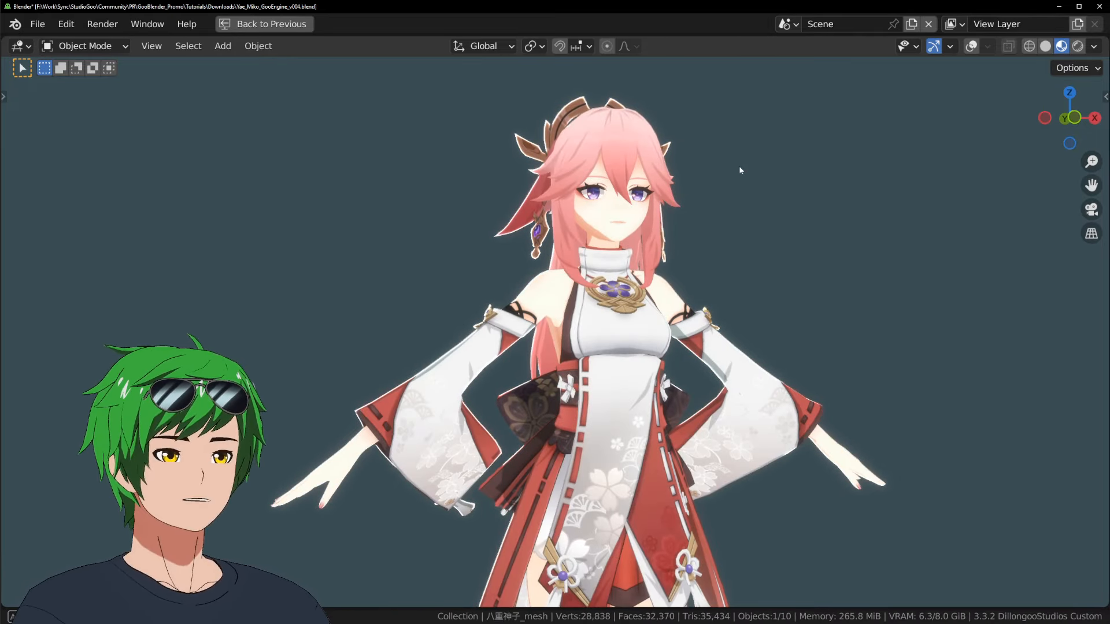
pyautogui.moveTo(739, 168); pyautogui.dragTo(650, 153, button='middle')
# Return to the Setup scene, restoring the viewport overlays and the standard Shading layout
pyautogui.click(787, 23)
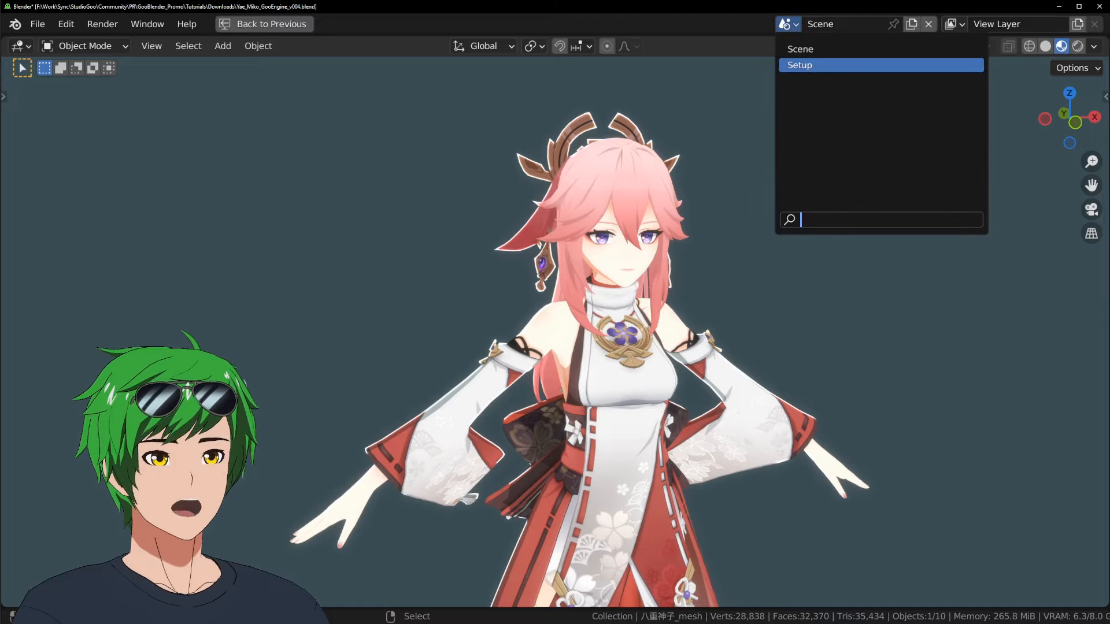
pyautogui.click(795, 64)
pyautogui.scroll(-3, 779, 322)
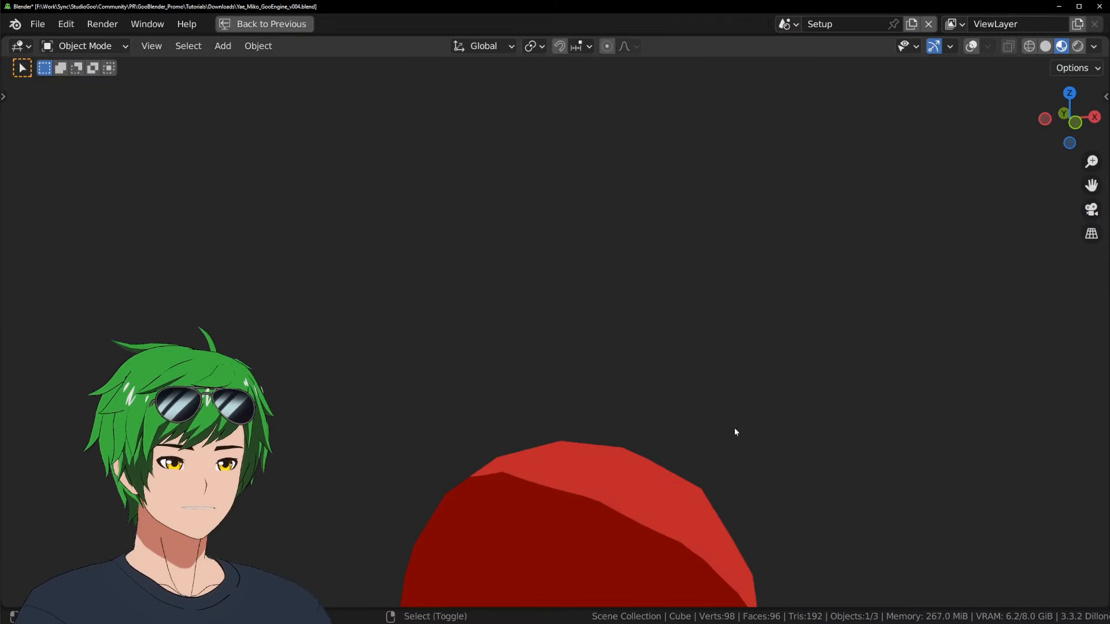
pyautogui.keyDown('shift'); pyautogui.moveTo(734, 427); pyautogui.dragTo(732, 322, button='middle'); pyautogui.keyUp('shift')
pyautogui.scroll(-4, 731, 321)
pyautogui.moveTo(729, 323); pyautogui.dragTo(676, 351, button='middle')
pyautogui.hotkey('alt', 'shift', 'z')
pyautogui.hotkey('ctrl', 'space')
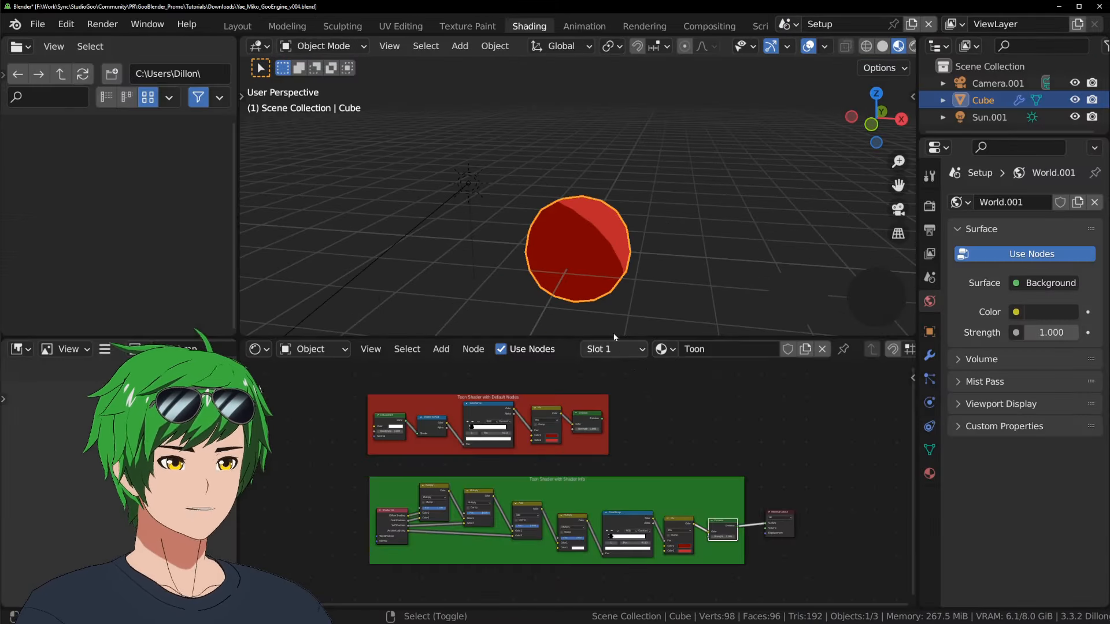
# Frame the red sphere in the viewport and save the Blender file
pyautogui.moveTo(610, 261); pyautogui.dragTo(663, 250, button='middle')
pyautogui.press('KP_Decimal')
pyautogui.moveTo(434, 218); pyautogui.dragTo(582, 229, button='middle')
pyautogui.scroll(-3, 582, 230)
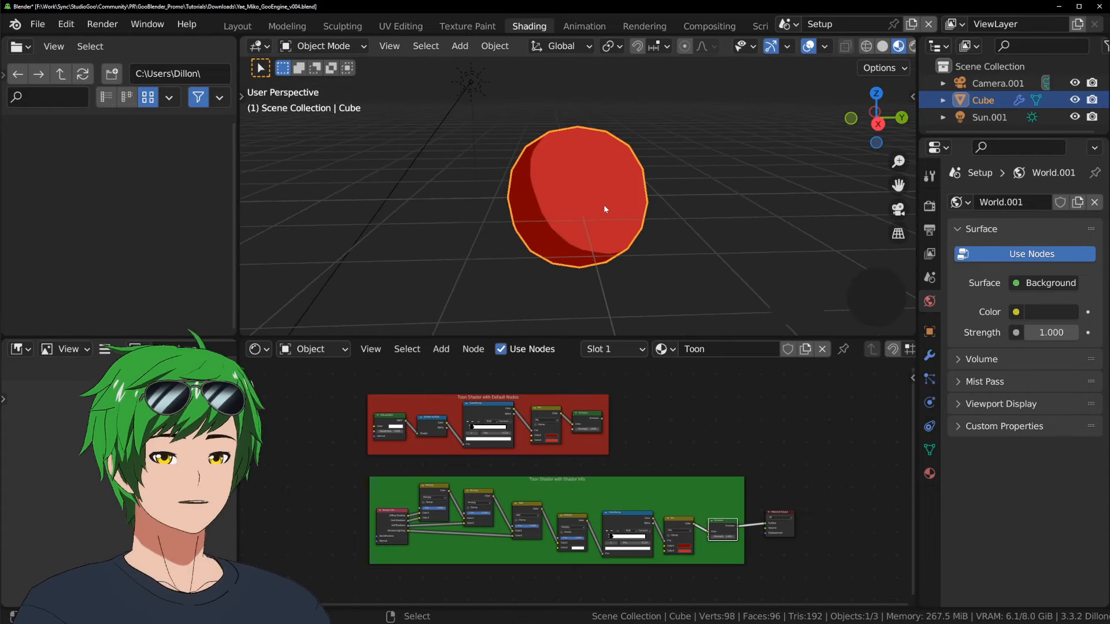
pyautogui.moveTo(586, 205); pyautogui.dragTo(670, 269, button='middle')
pyautogui.hotkey('ctrl', 's')
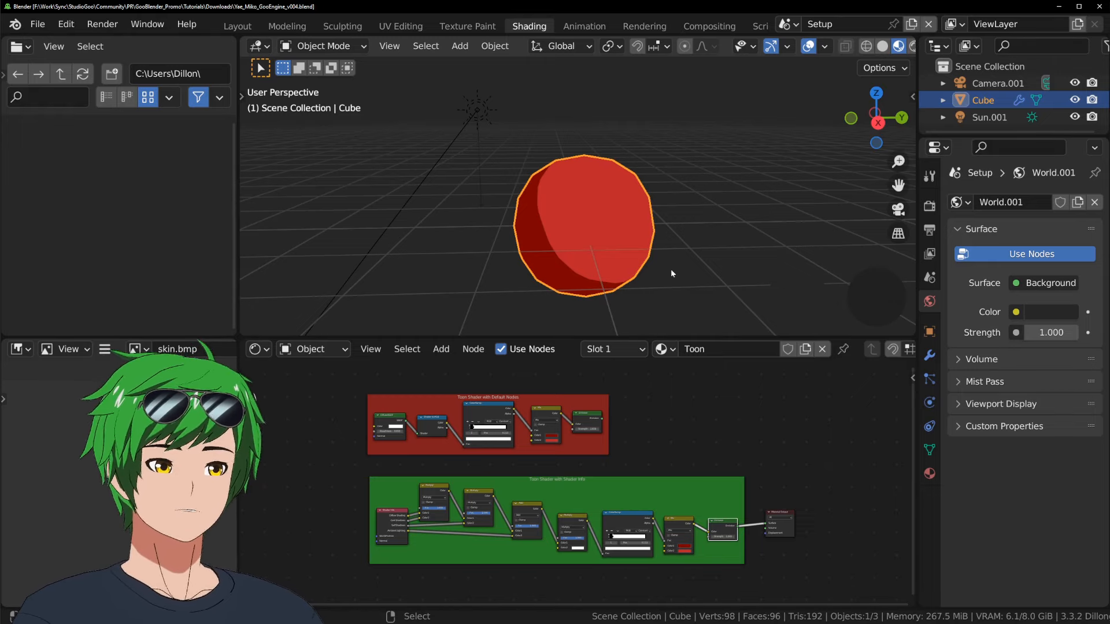
# Replace the sphere's Toon material with a new material named TOON SHADER
pyautogui.hotkey('ctrl', 'space')
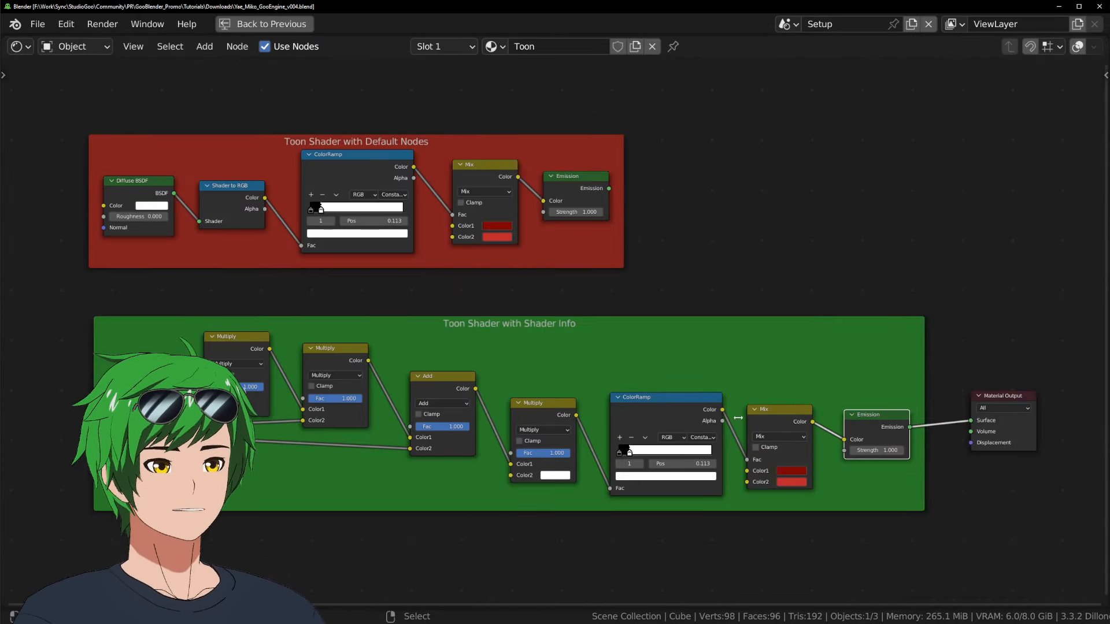
pyautogui.press('Home')
pyautogui.hotkey('ctrl', 'space')
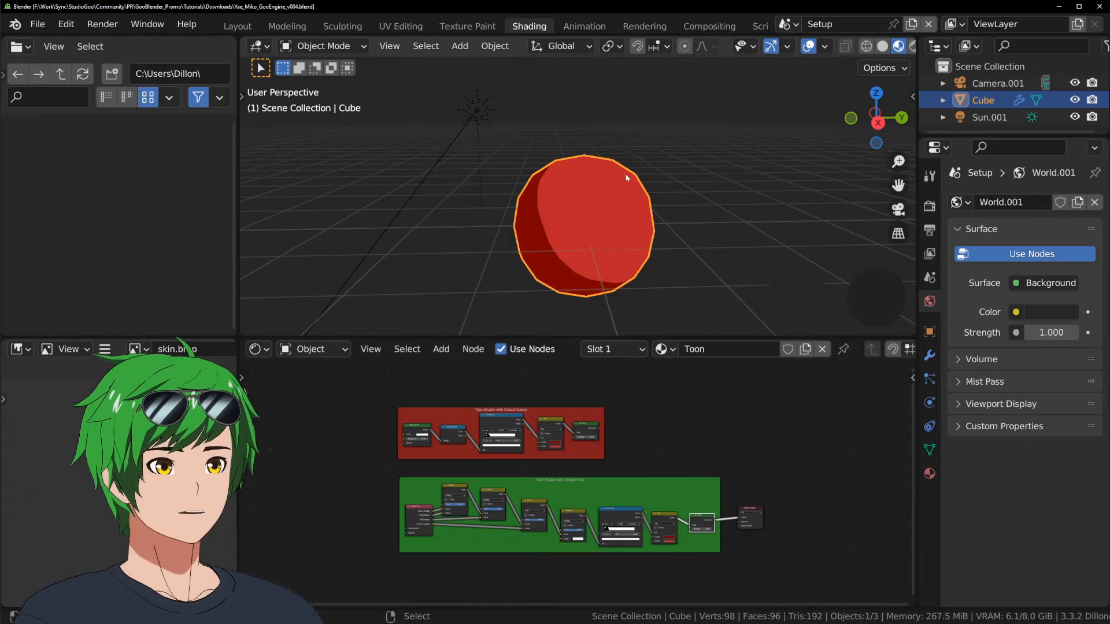
pyautogui.click(822, 349)
pyautogui.click(693, 351)
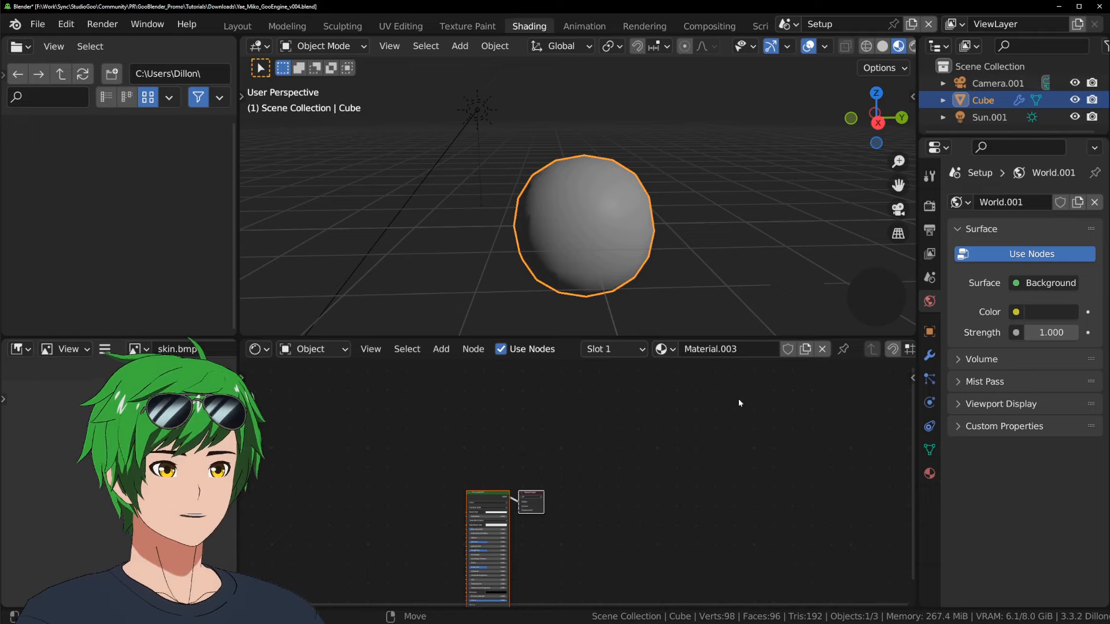
pyautogui.click(711, 349)
pyautogui.write('T')
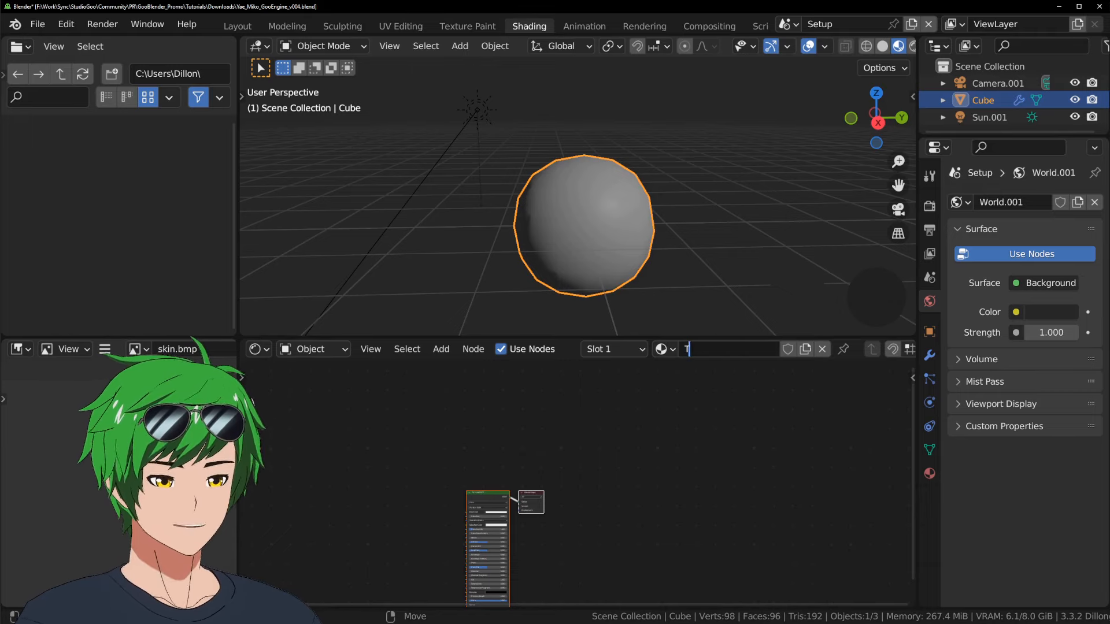
pyautogui.write('OON SHADER')
pyautogui.press('Return')
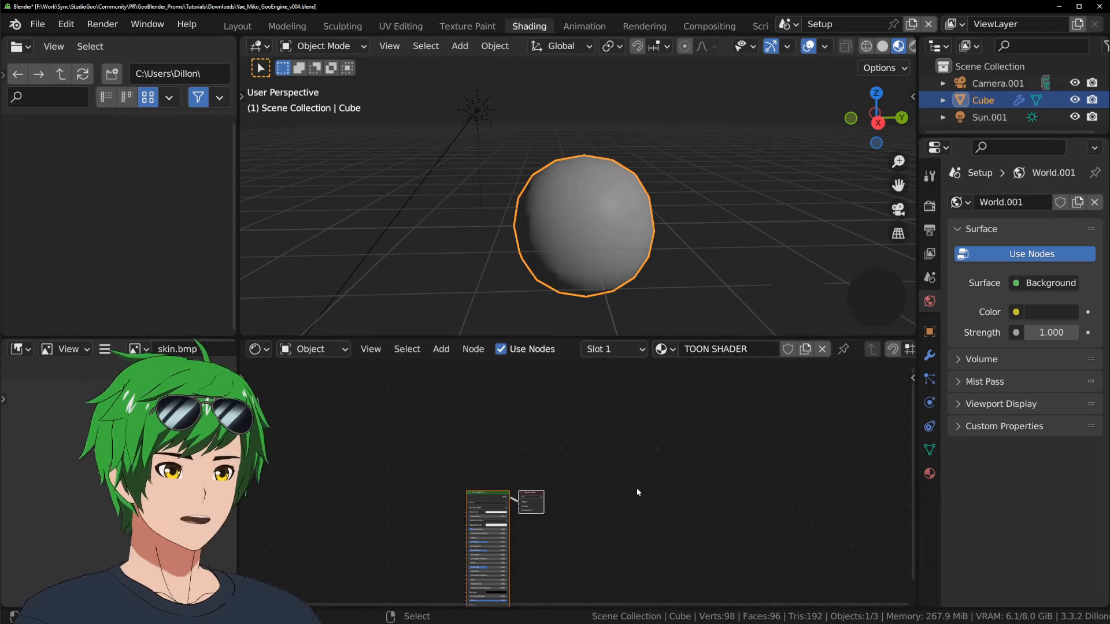
# Delete the Principled BSDF node from the TOON SHADER material
pyautogui.moveTo(540, 512); pyautogui.dragTo(602, 461)
pyautogui.rightClick(602, 462)
pyautogui.moveTo(559, 503); pyautogui.dragTo(654, 461, button='middle')
pyautogui.scroll(9, 654, 461)
pyautogui.click(659, 457)
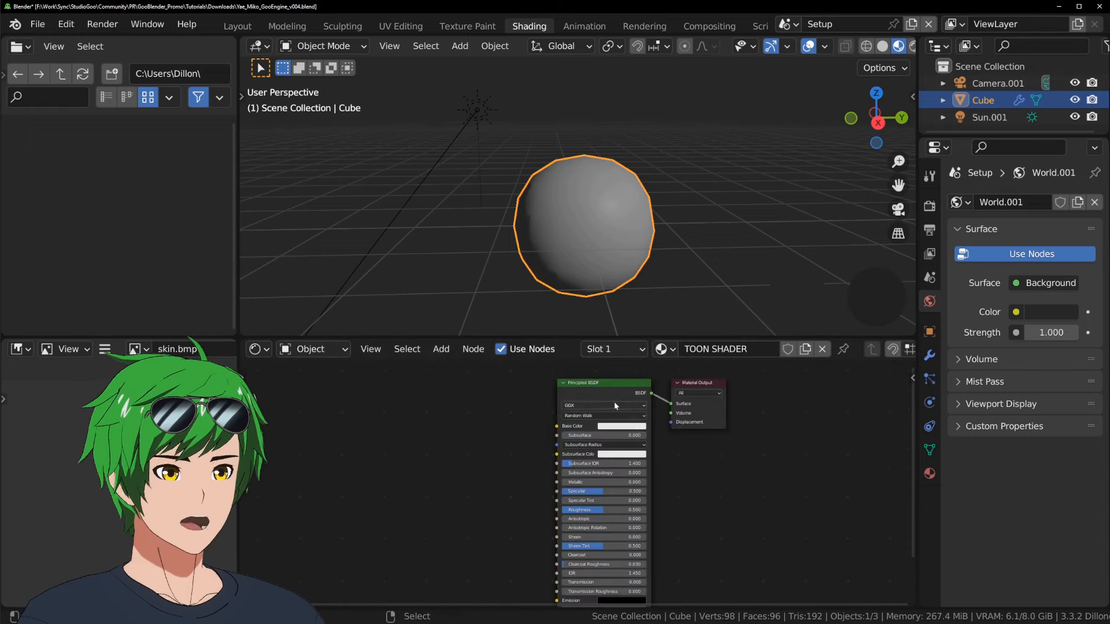
pyautogui.click(613, 401)
pyautogui.press('x')
pyautogui.scroll(-2, 582, 429)
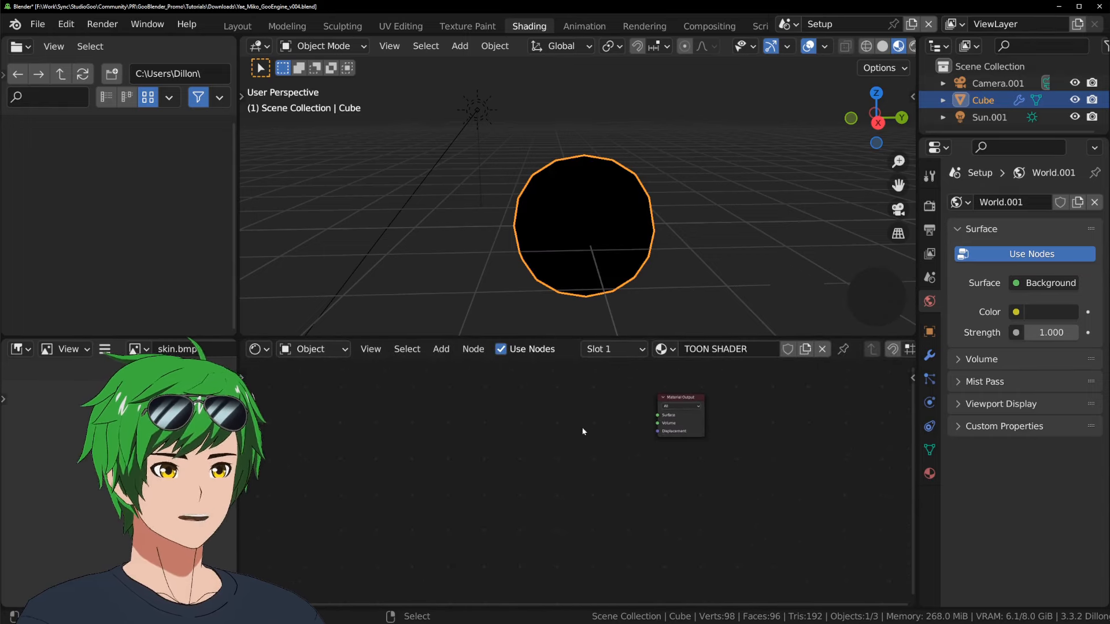
# Add a Diffuse BSDF node and connect its BSDF output to the Material Output's Surface input
pyautogui.hotkey('shift', 'a')
pyautogui.moveTo(404, 371)
pyautogui.click(532, 119)
pyautogui.click(466, 416)
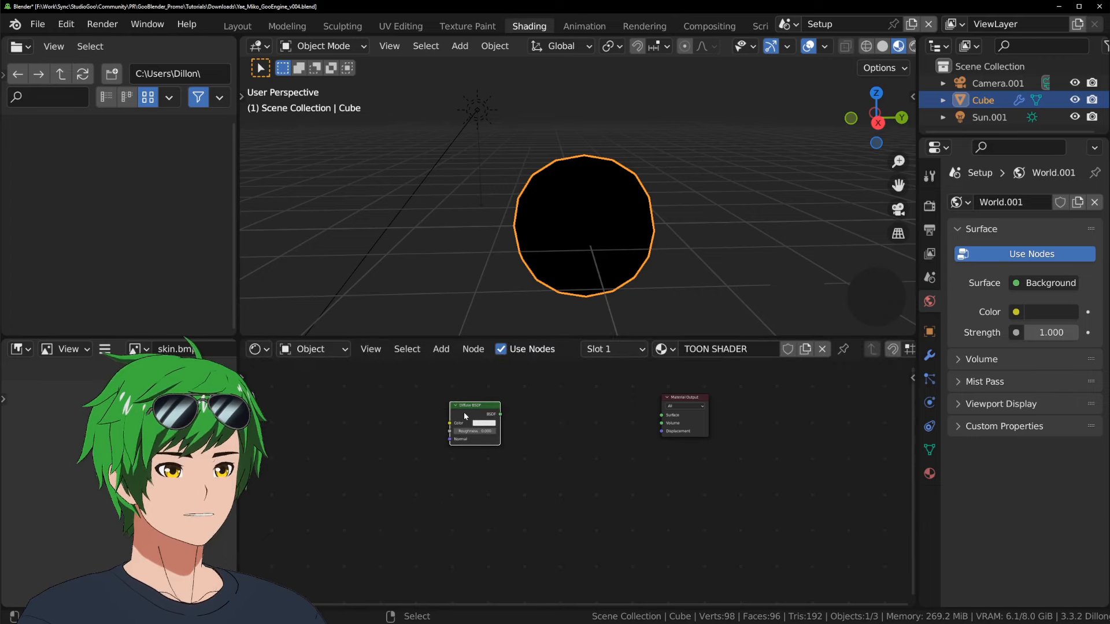
pyautogui.moveTo(500, 414); pyautogui.dragTo(661, 415)
pyautogui.press('Home')
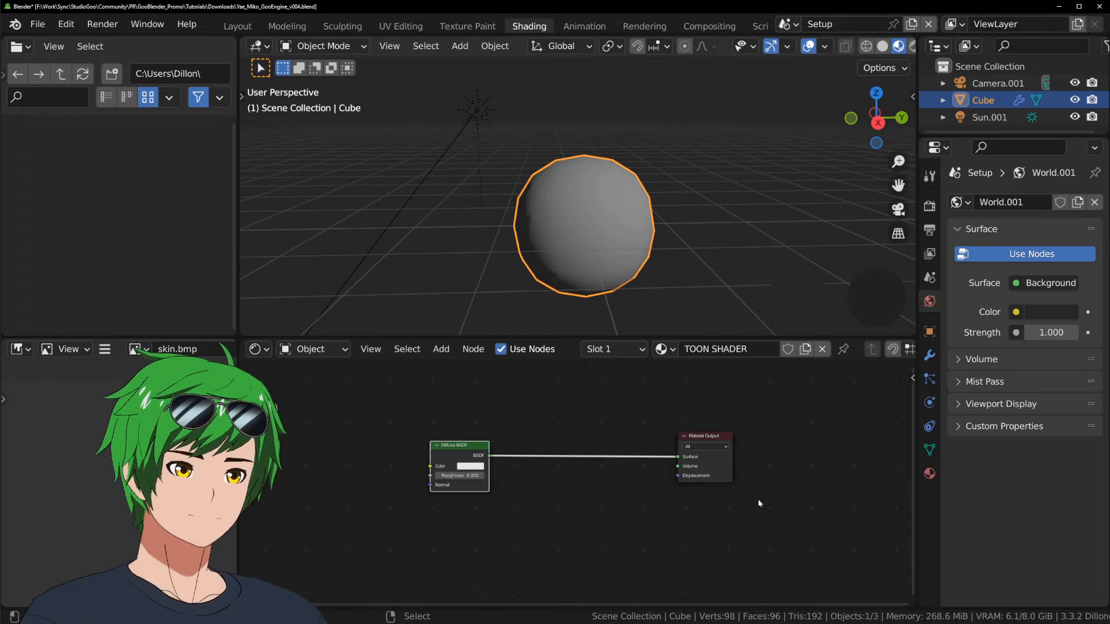
# Try freely rotating the sun light to preview how the diffuse shading moves across the sphere
pyautogui.scroll(1, 647, 492)
pyautogui.scroll(1, 648, 492)
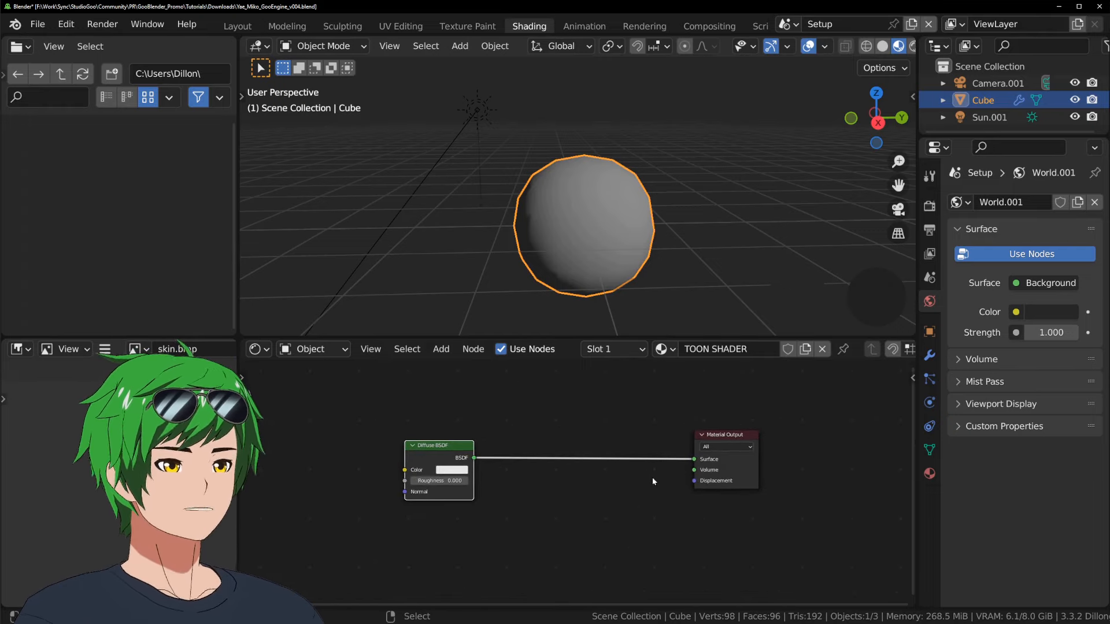
pyautogui.moveTo(655, 245); pyautogui.dragTo(672, 221, button='middle')
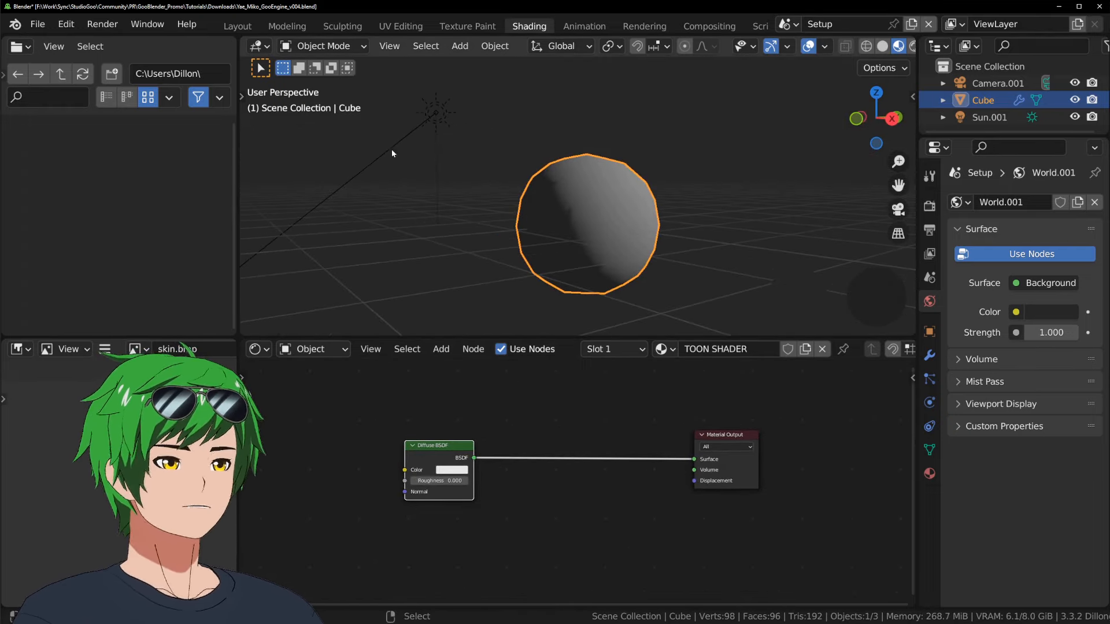
pyautogui.click(441, 118)
pyautogui.press('r')
pyautogui.press('r')
pyautogui.click(521, 139)
pyautogui.rightClick(604, 195)
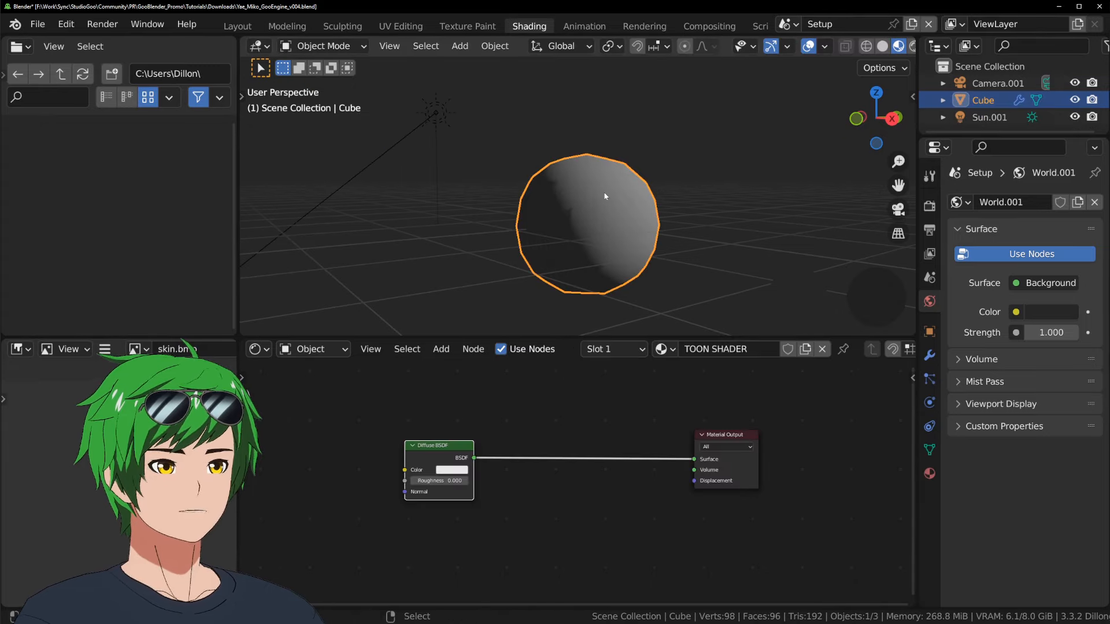
pyautogui.scroll(4, 578, 200)
pyautogui.scroll(-5, 565, 218)
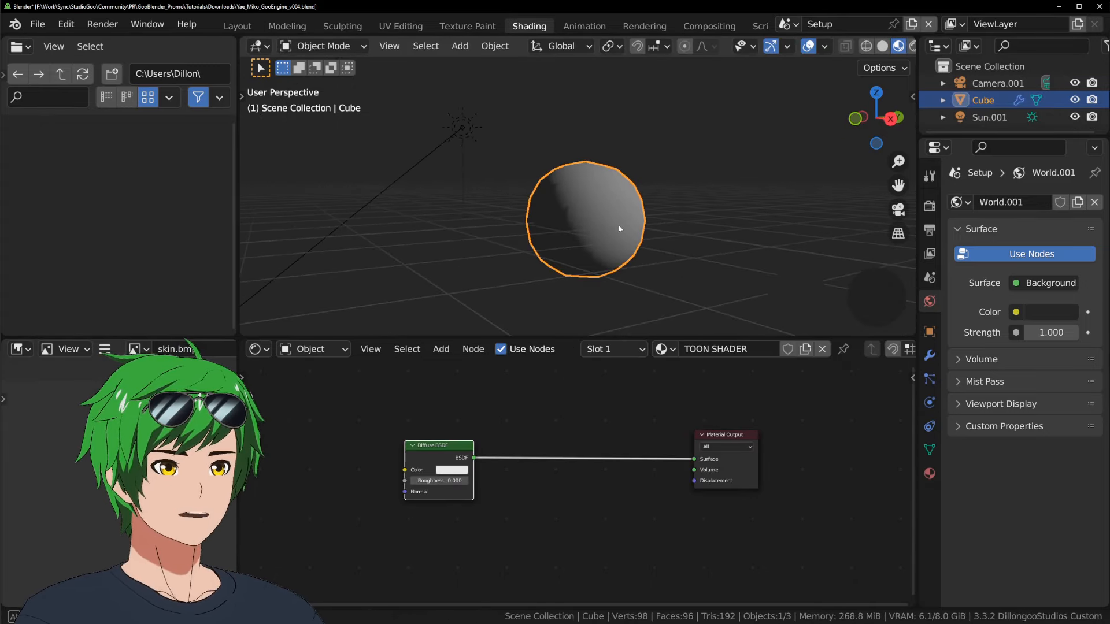
pyautogui.click(460, 127)
pyautogui.press('r')
pyautogui.press('r')
pyautogui.press('Escape')
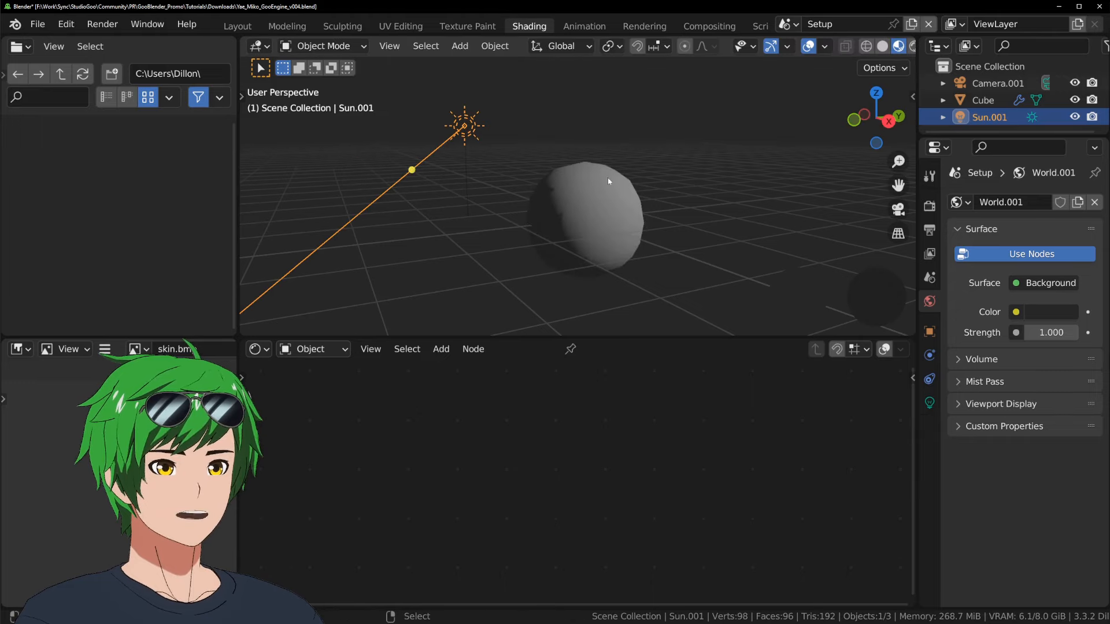
# Try a brighter, tinted world background color to preview its influence on the sphere's shading
pyautogui.click(1048, 312)
pyautogui.scroll(-1, 1048, 313)
pyautogui.scroll(1, 1048, 313)
pyautogui.scroll(-1, 1048, 313)
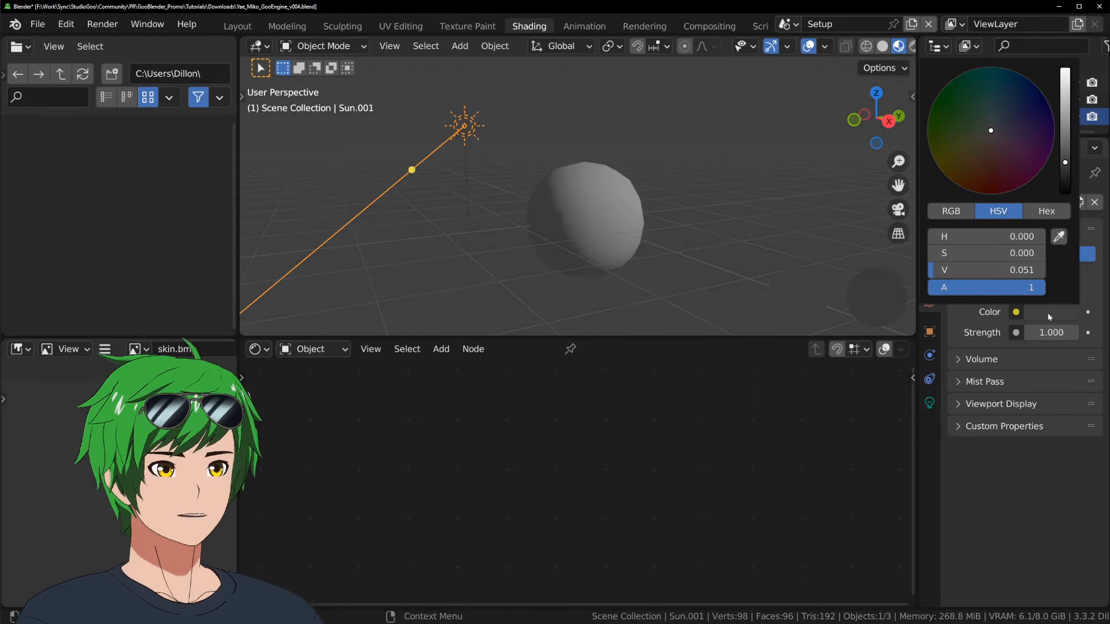
pyautogui.moveTo(1064, 156); pyautogui.dragTo(1065, 133)
pyautogui.moveTo(1005, 128); pyautogui.dragTo(999, 118)
pyautogui.press('Escape')
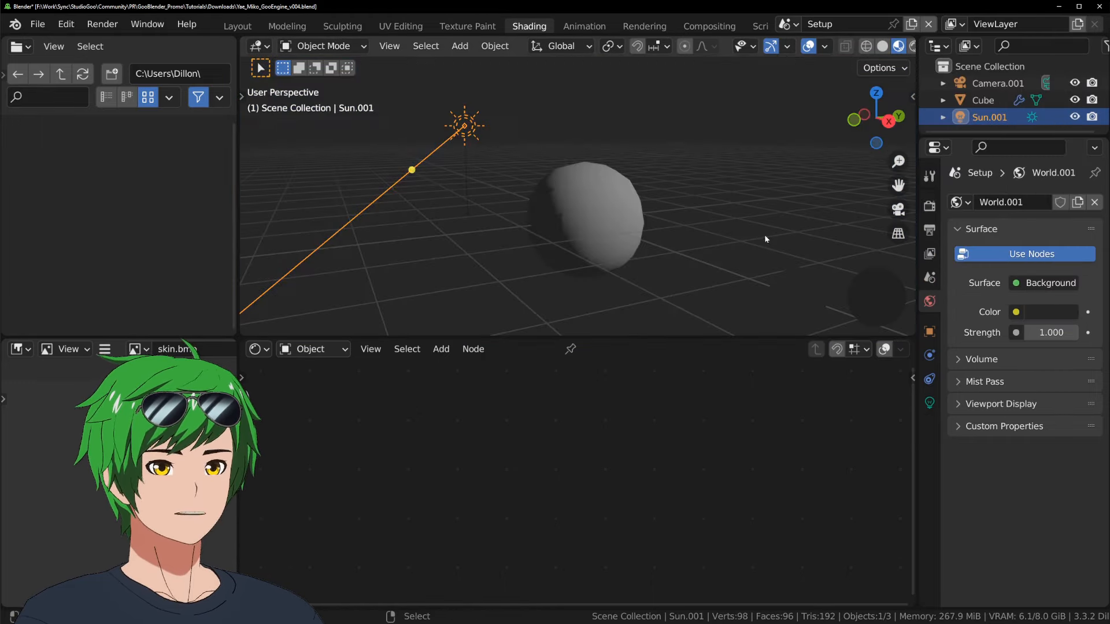
# Reselect the sphere and spread its Diffuse BSDF and Material Output nodes apart to make room between them
pyautogui.click(596, 232)
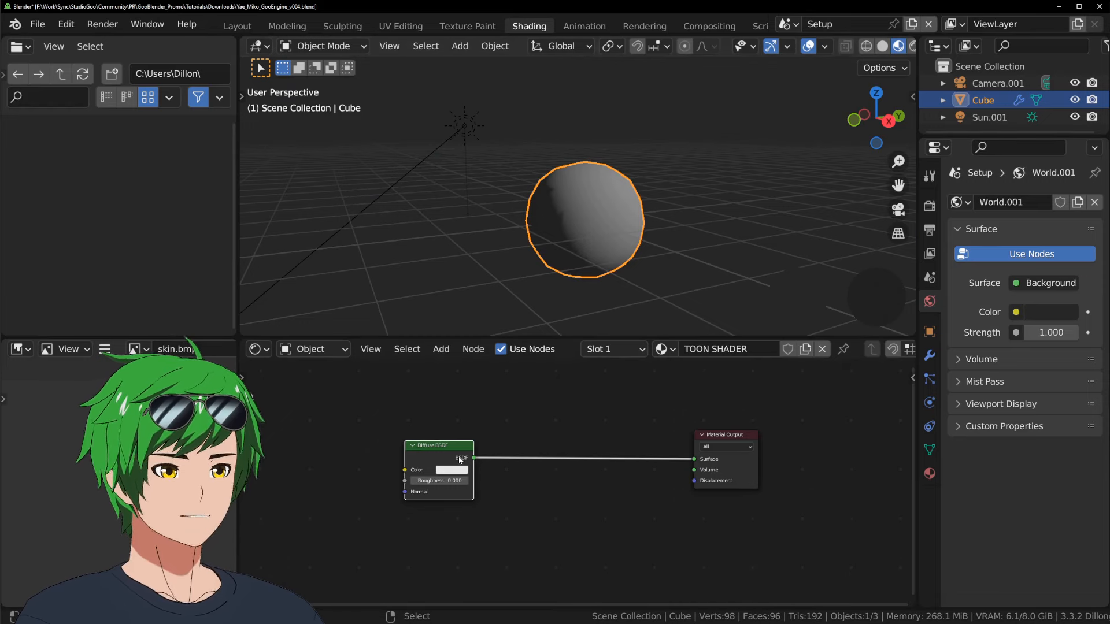
pyautogui.moveTo(643, 482); pyautogui.dragTo(644, 487, button='middle')
pyautogui.moveTo(722, 444); pyautogui.dragTo(855, 447)
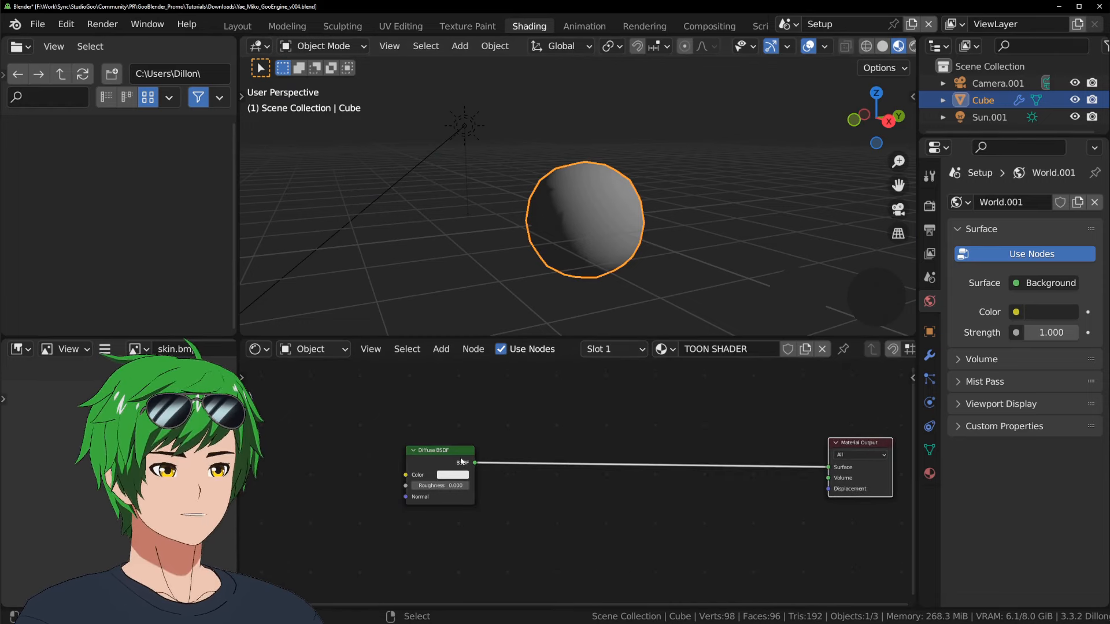
pyautogui.moveTo(437, 454); pyautogui.dragTo(378, 452)
# Insert a Shader to RGB node on the link between the Diffuse BSDF and Material Output nodes
pyautogui.hotkey('shift', 'a')
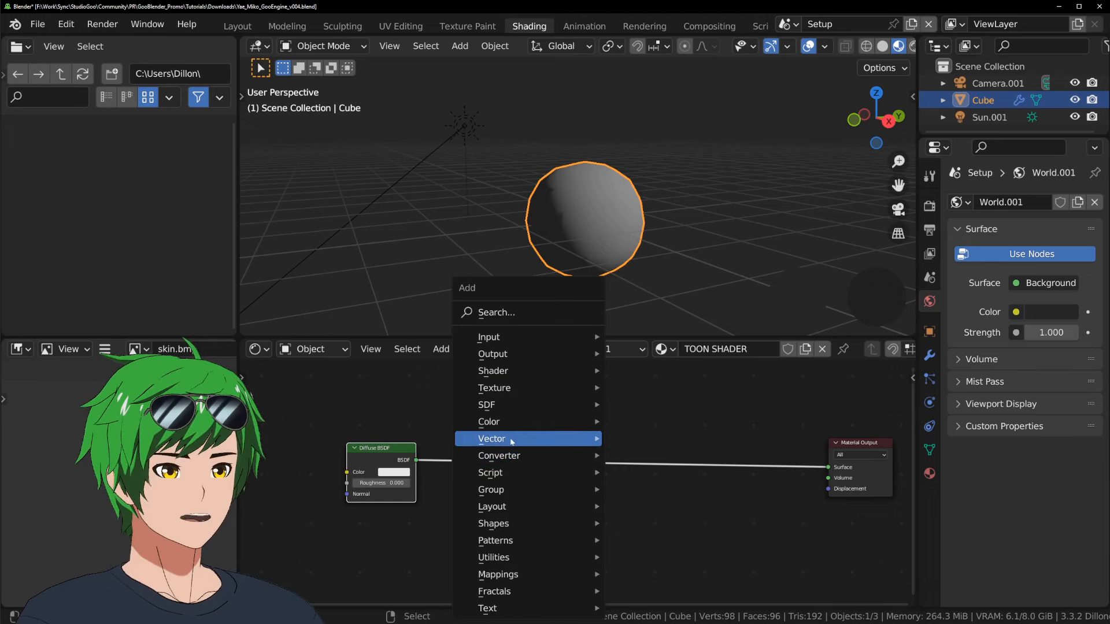
pyautogui.moveTo(528, 454)
pyautogui.click(677, 421)
pyautogui.click(485, 469)
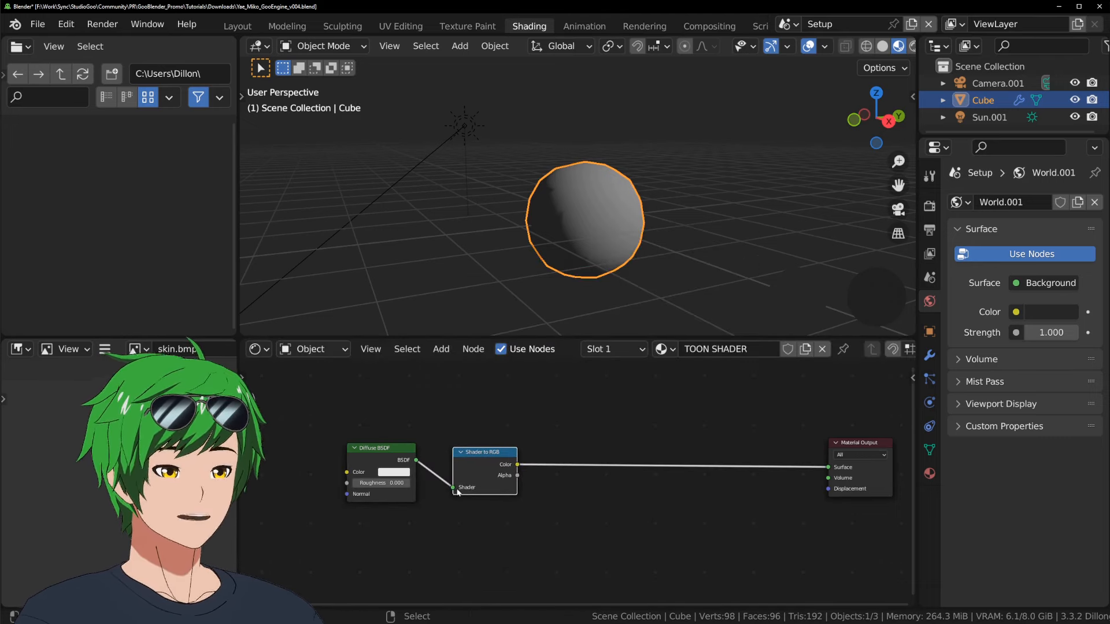
pyautogui.hotkey('shift', 'a')
pyautogui.moveTo(570, 456)
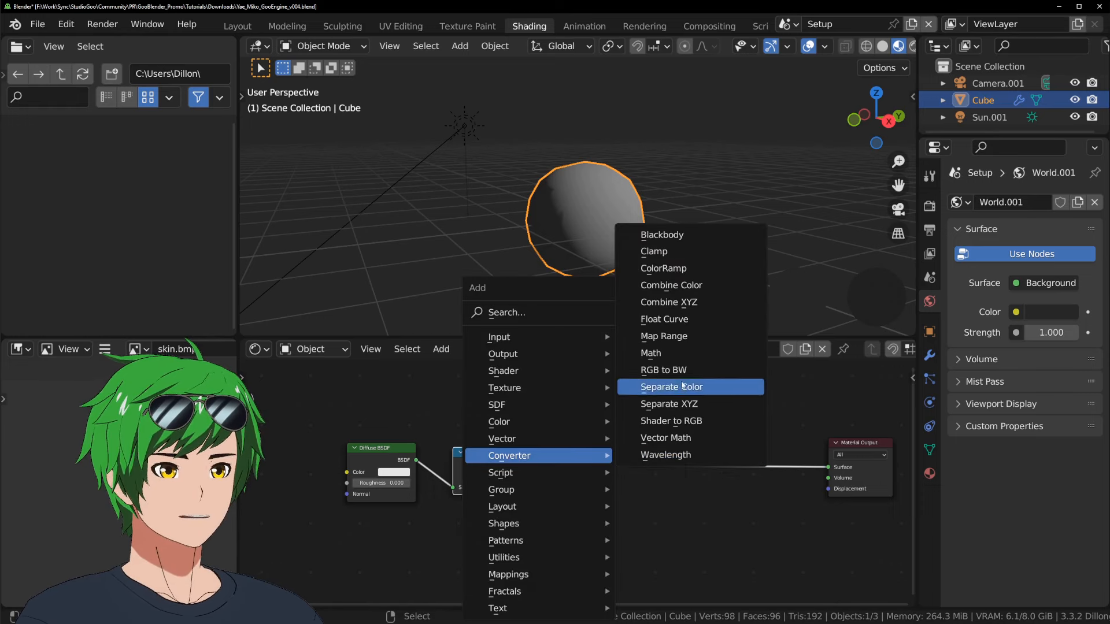
pyautogui.click(698, 285)
pyautogui.click(657, 396)
pyautogui.press('x')
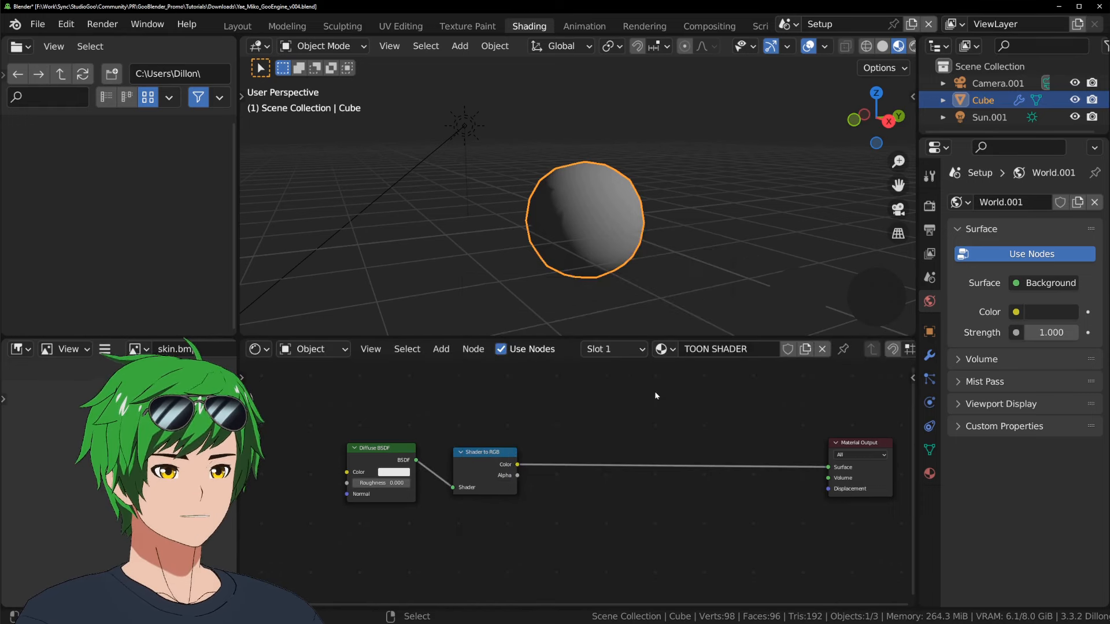
# Insert a ColorRamp node on the link between the Shader to RGB and Material Output nodes
pyautogui.hotkey('shift', 'a')
pyautogui.moveTo(580, 395)
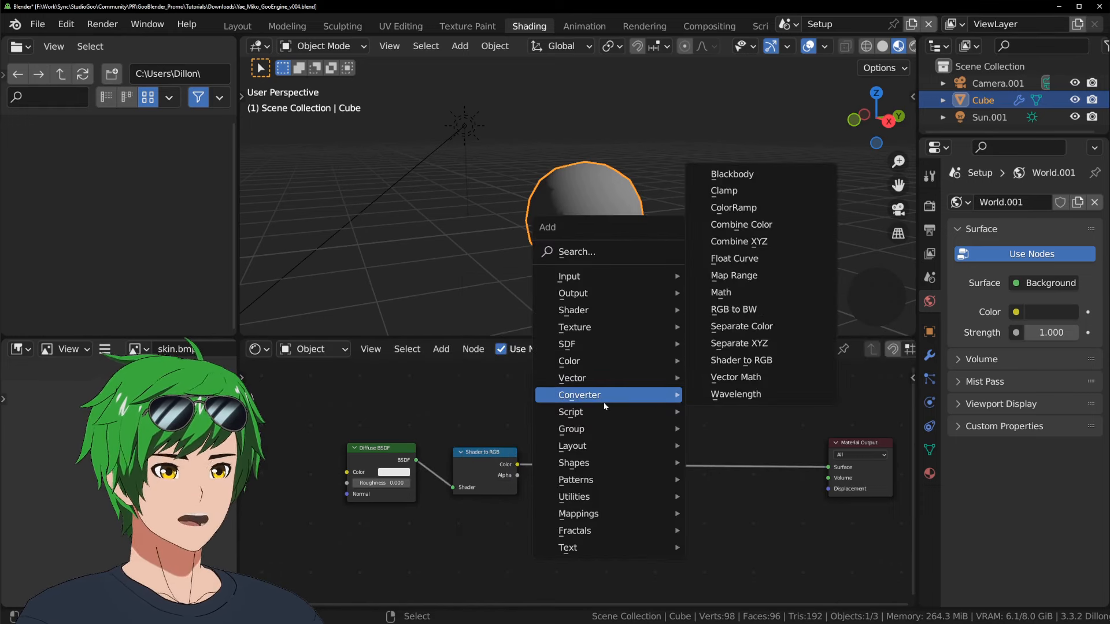
pyautogui.click(765, 211)
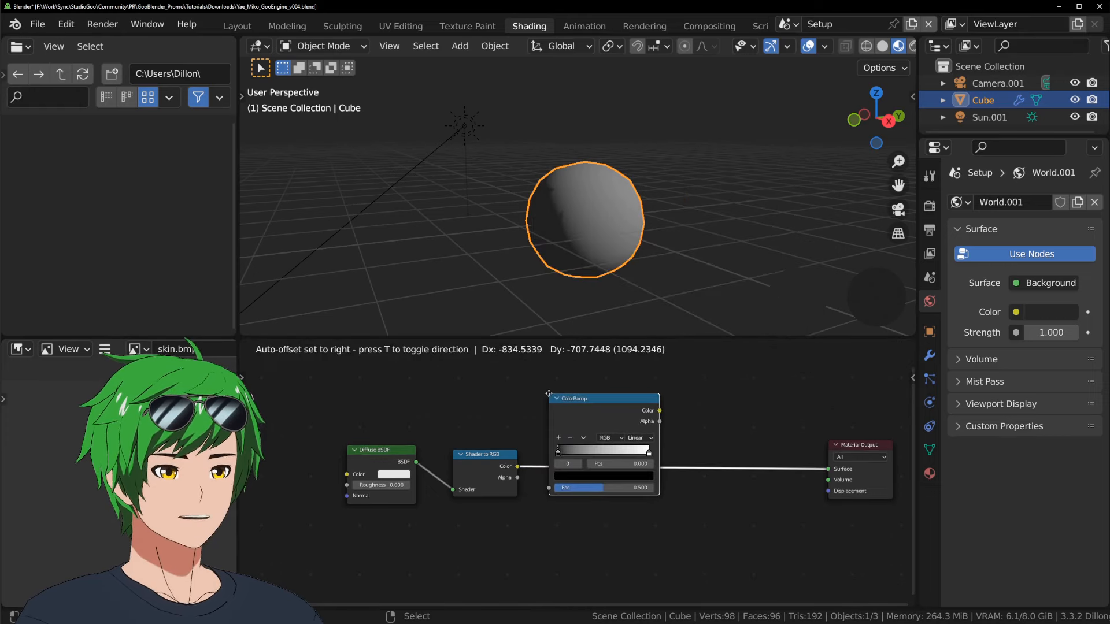
pyautogui.click(561, 401)
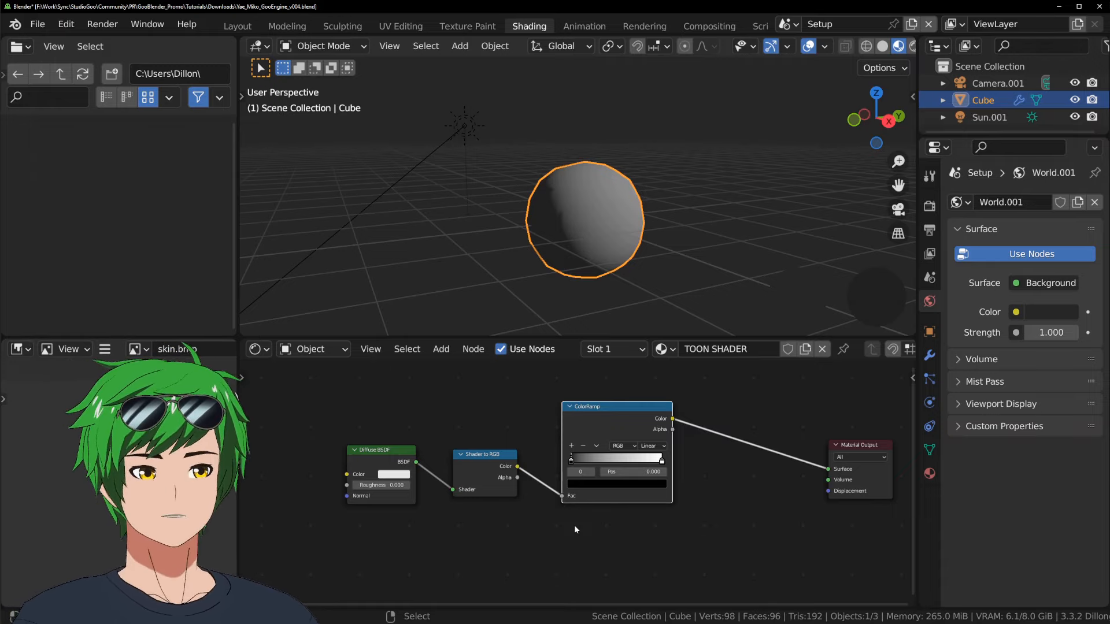
pyautogui.scroll(1, 733, 460)
pyautogui.scroll(-1, 706, 498)
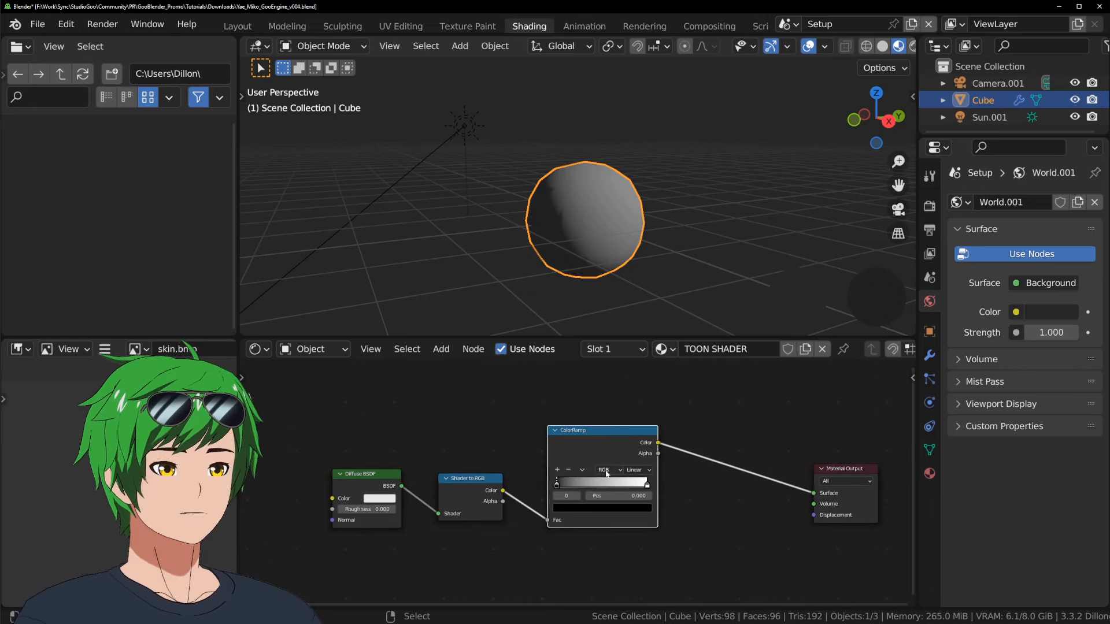
# Try moving the ColorRamp's white stop to 0.054 and examine the hard shadow edge on the sphere up close
pyautogui.moveTo(646, 485); pyautogui.dragTo(556, 488)
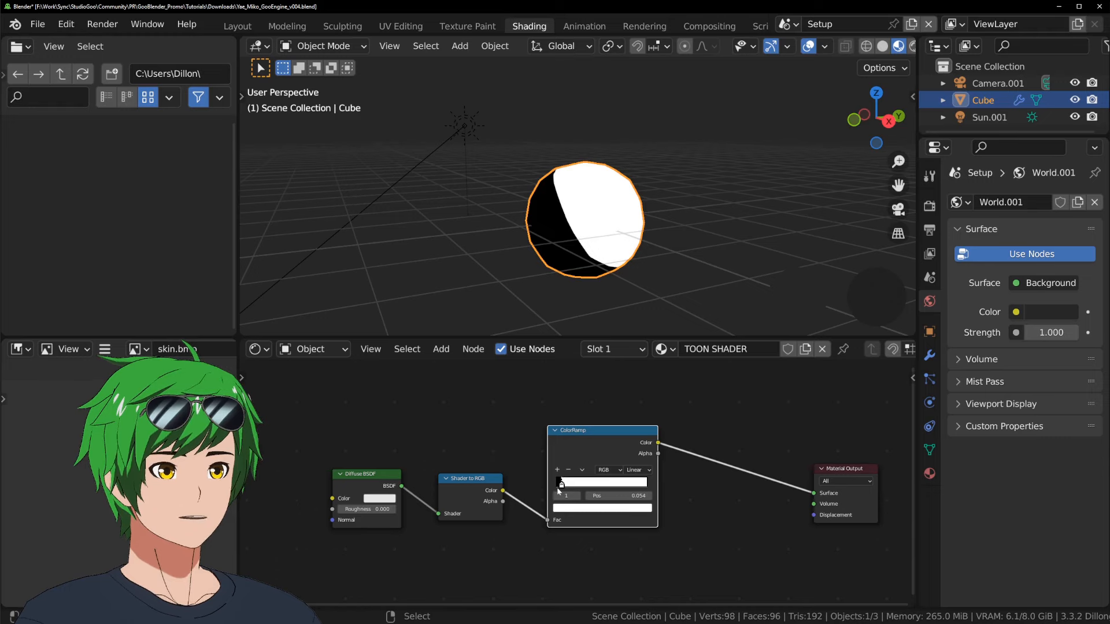
pyautogui.scroll(8, 599, 289)
pyautogui.moveTo(590, 260); pyautogui.dragTo(588, 222, button='middle')
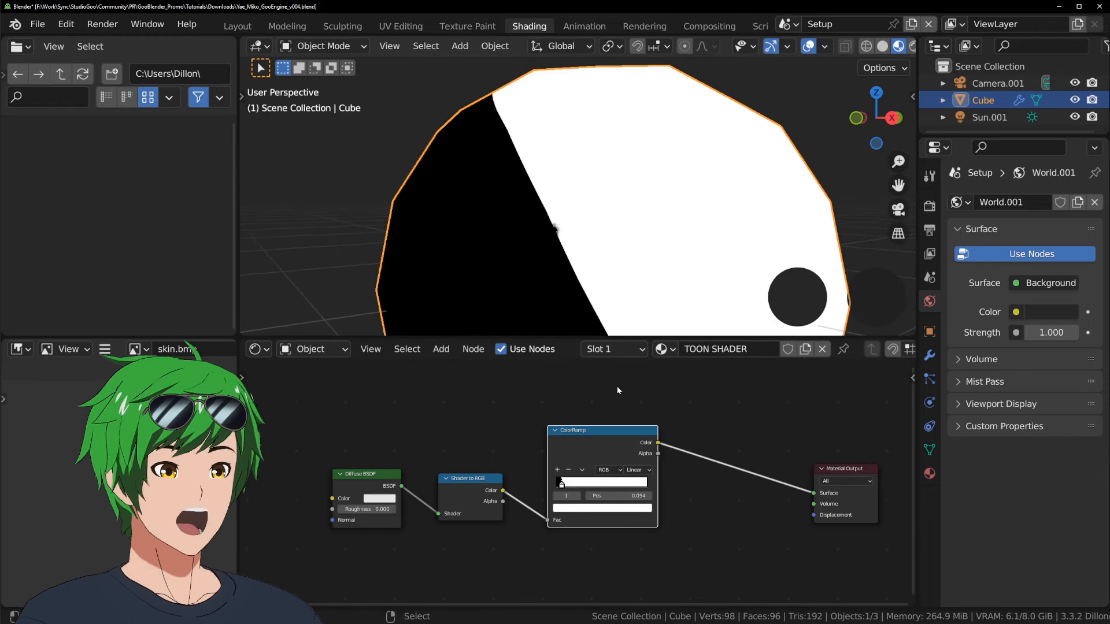
pyautogui.scroll(3, 618, 405)
pyautogui.scroll(-5, 586, 243)
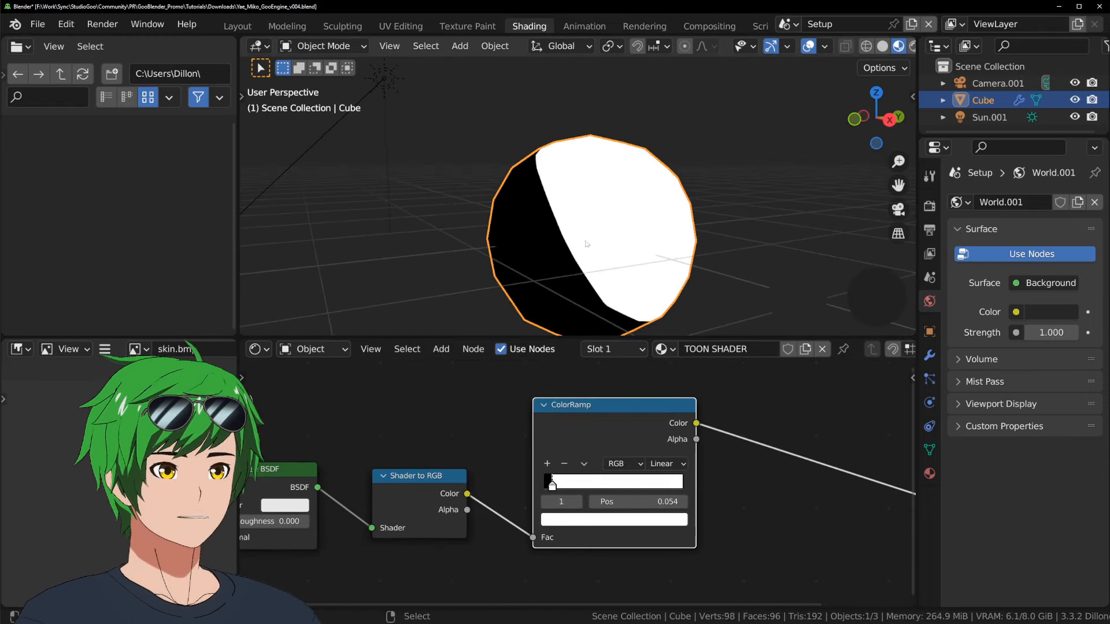
pyautogui.scroll(5, 516, 478)
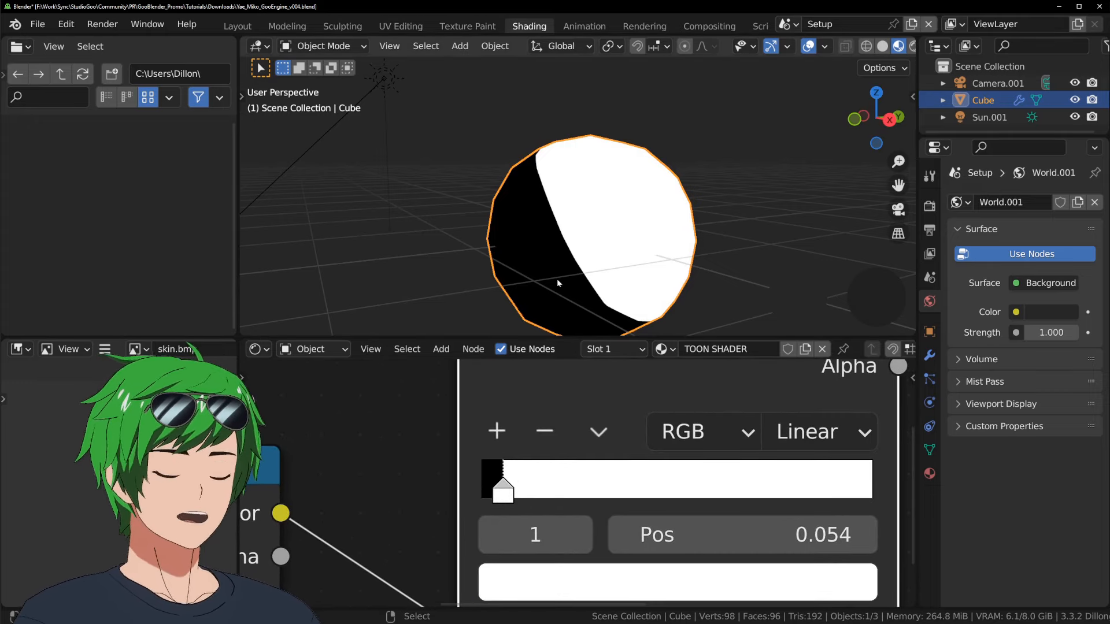
pyautogui.scroll(-2, 554, 458)
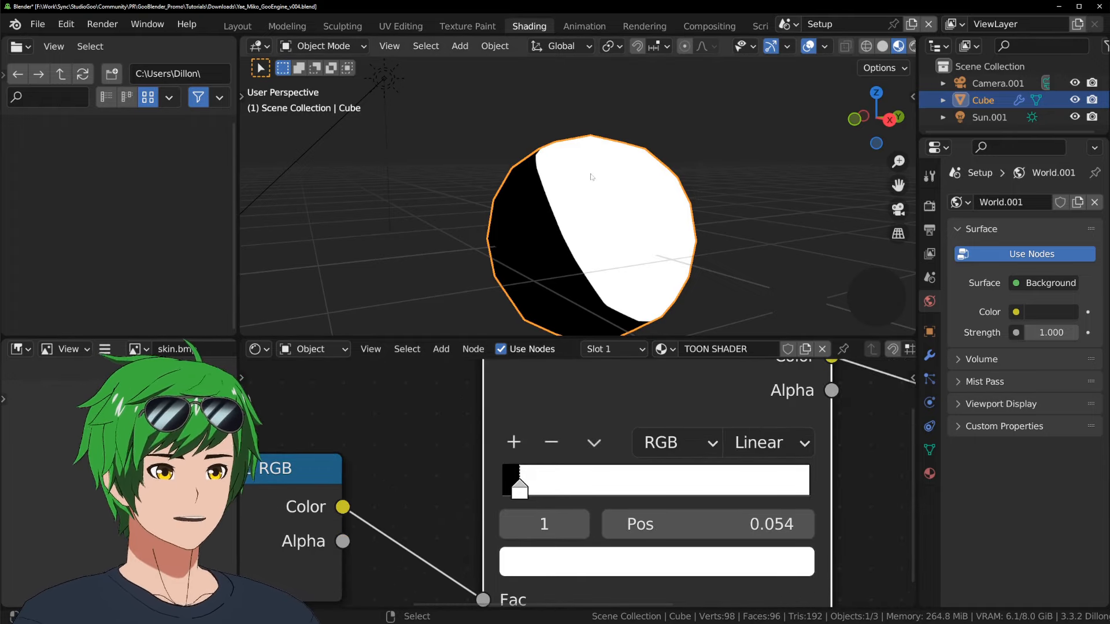
# Set the ColorRamp's interpolation to Constant and move its white stop to 0.059
pyautogui.moveTo(520, 491); pyautogui.dragTo(652, 487)
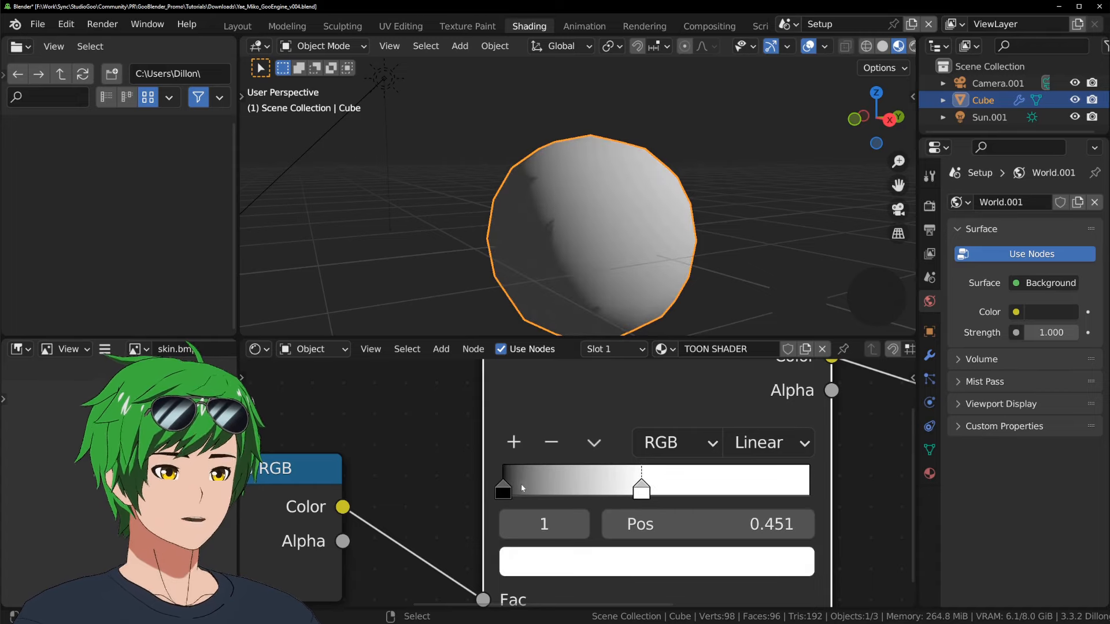
pyautogui.moveTo(521, 485); pyautogui.dragTo(522, 471)
pyautogui.click(751, 443)
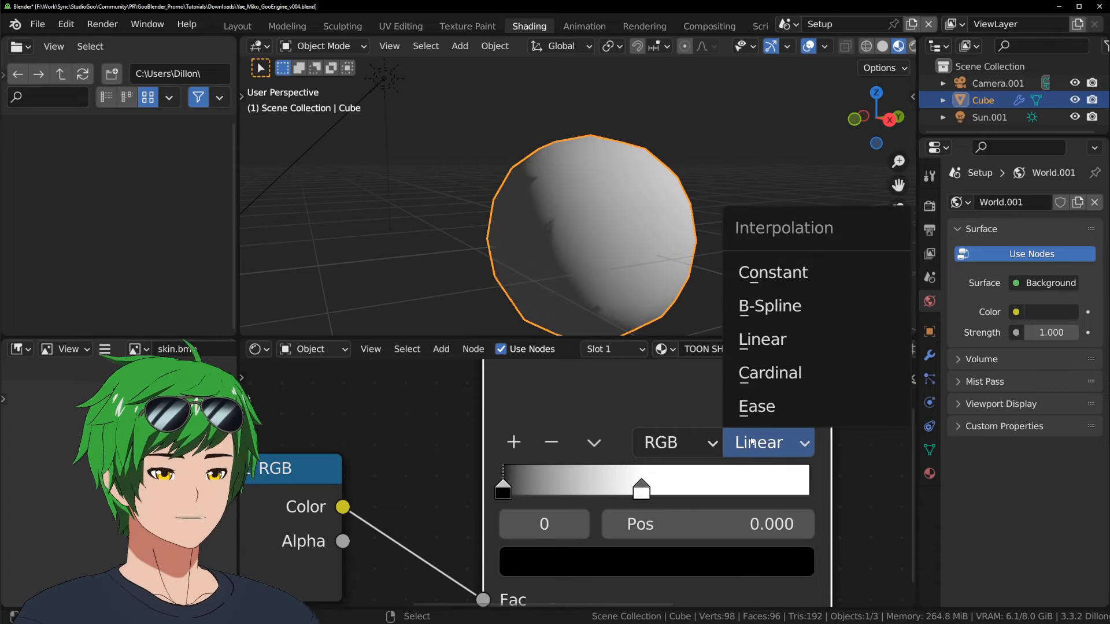
pyautogui.click(811, 275)
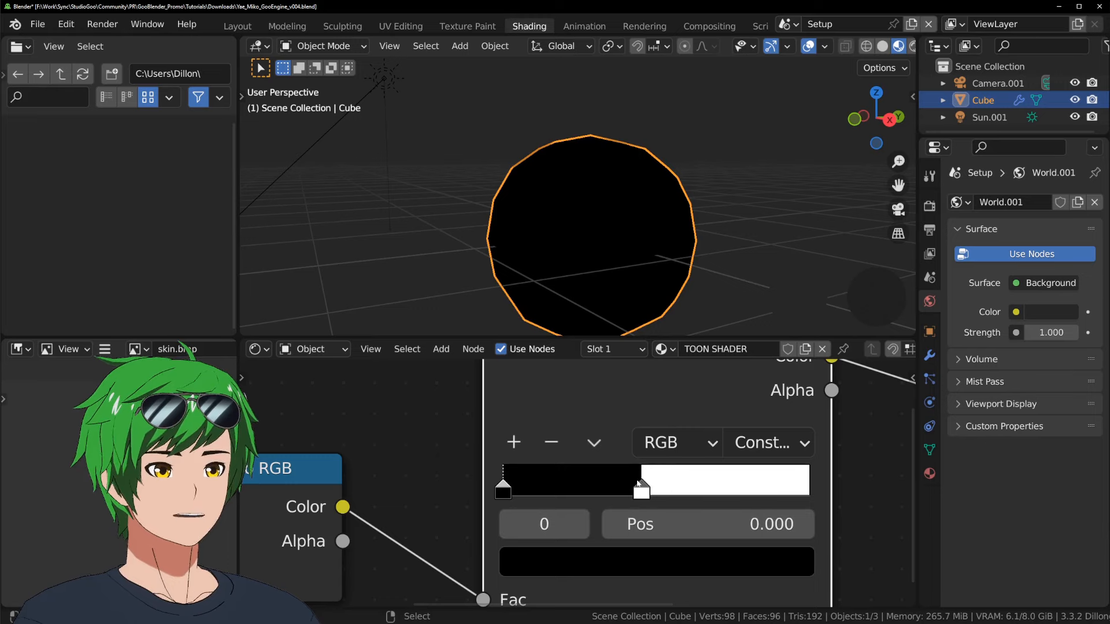
pyautogui.moveTo(638, 483)
pyautogui.mouseDown()
pyautogui.moveTo(506, 495)
pyautogui.moveTo(516, 497)
pyautogui.mouseUp()
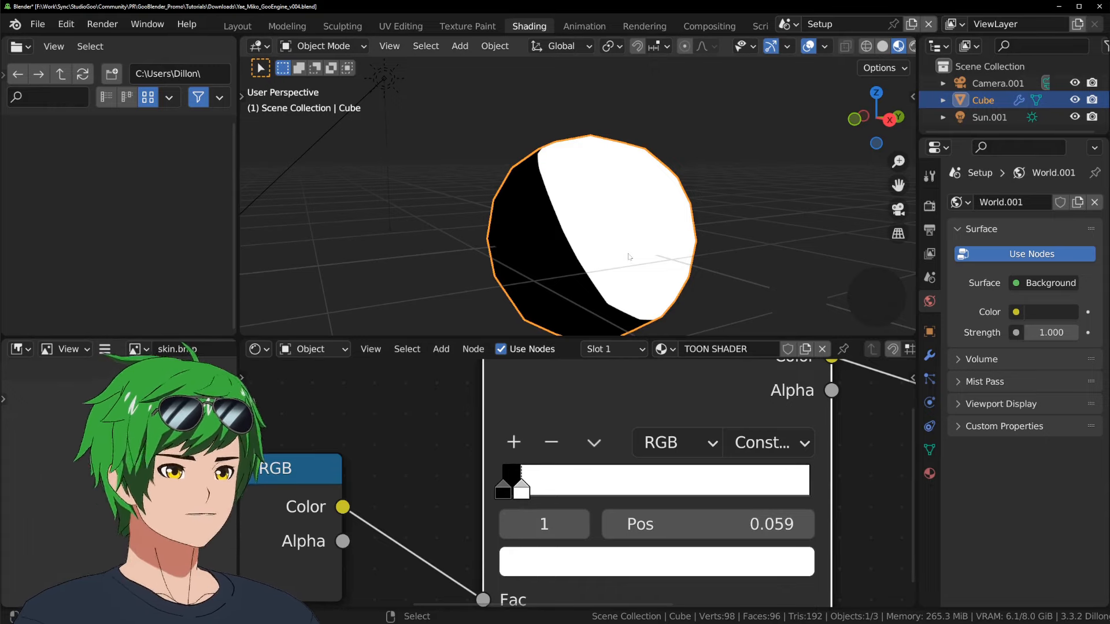
# Insert a MixRGB node before the Material Output, reroute the ColorRamp's color into its Fac input, and shift the node slightly upward
pyautogui.scroll(-4, 648, 237)
pyautogui.scroll(-6, 577, 484)
pyautogui.moveTo(676, 431); pyautogui.dragTo(681, 413, button='middle')
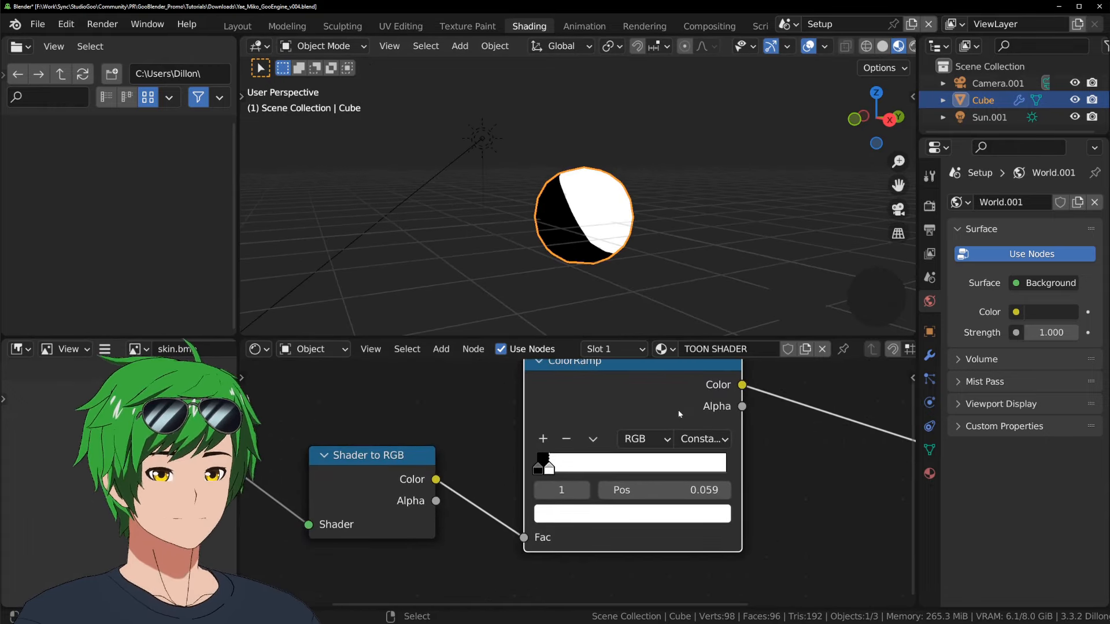
pyautogui.scroll(-4, 652, 429)
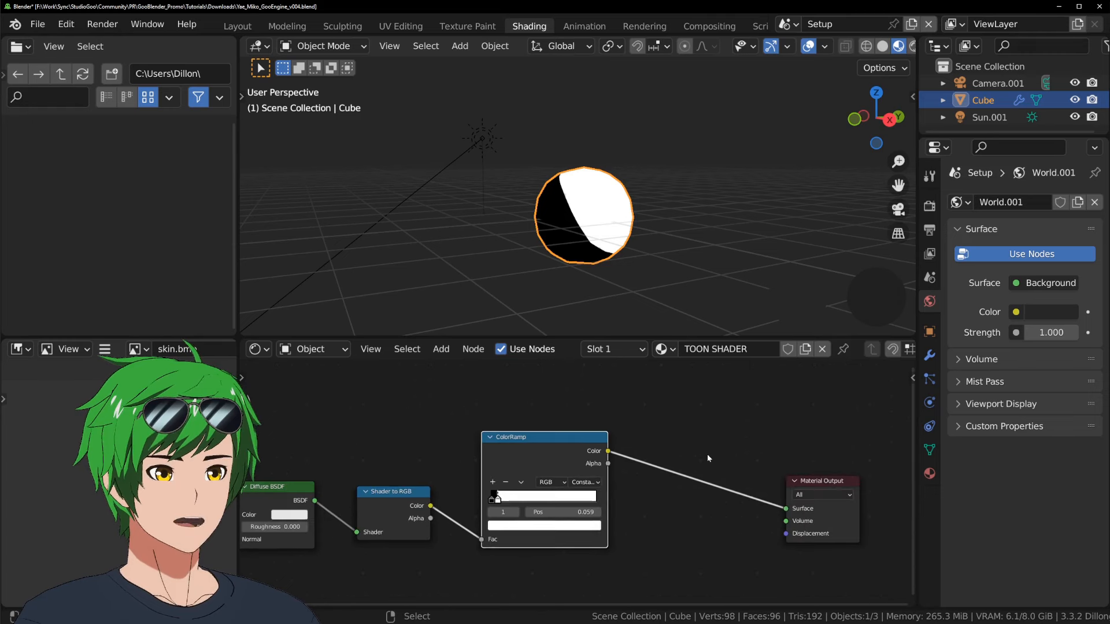
pyautogui.hotkey('shift', 'a')
pyautogui.moveTo(665, 421)
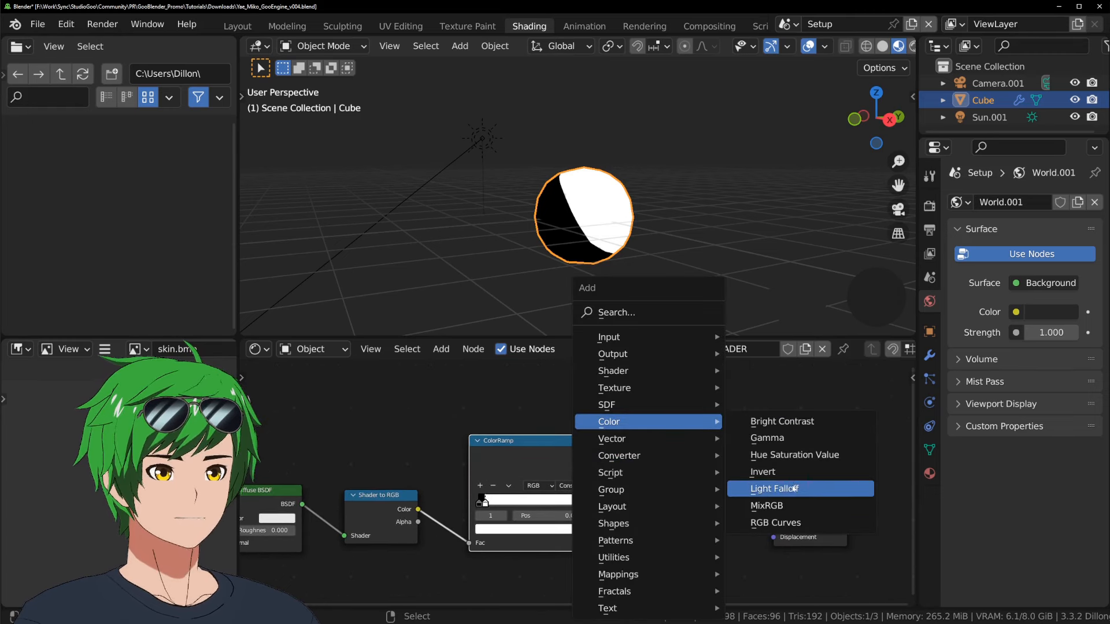
pyautogui.click(786, 502)
pyautogui.click(699, 488)
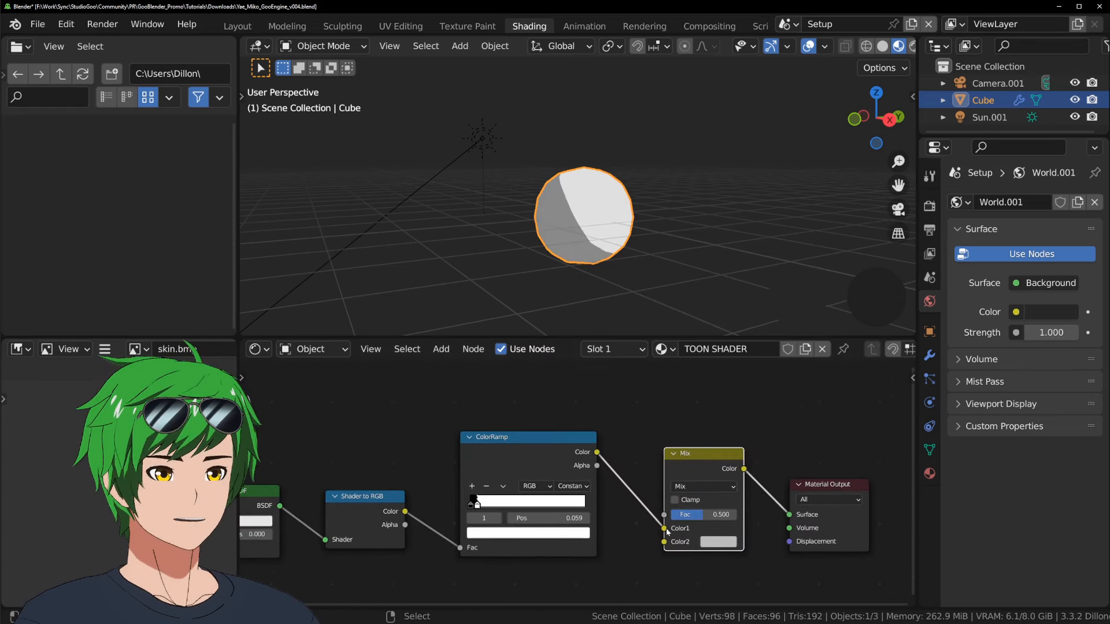
pyautogui.moveTo(665, 528); pyautogui.dragTo(665, 515)
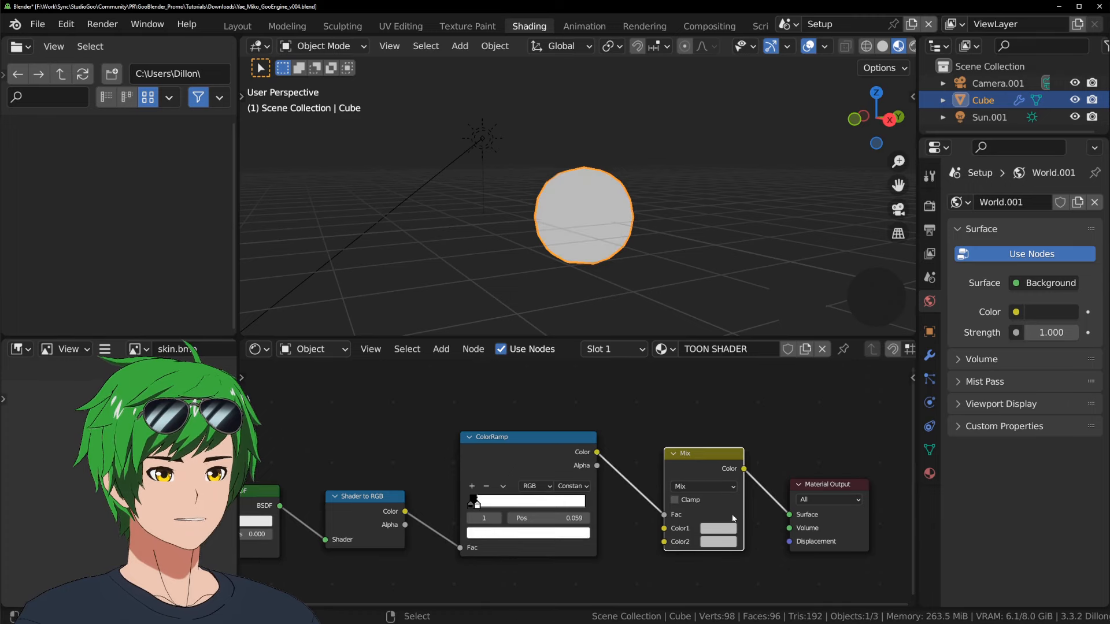
pyautogui.moveTo(706, 477); pyautogui.dragTo(686, 451)
# Set the Mix node's Color1 to a dark blue with hue 0.604, saturation about 0.93 and value about 0.25
pyautogui.click(700, 501)
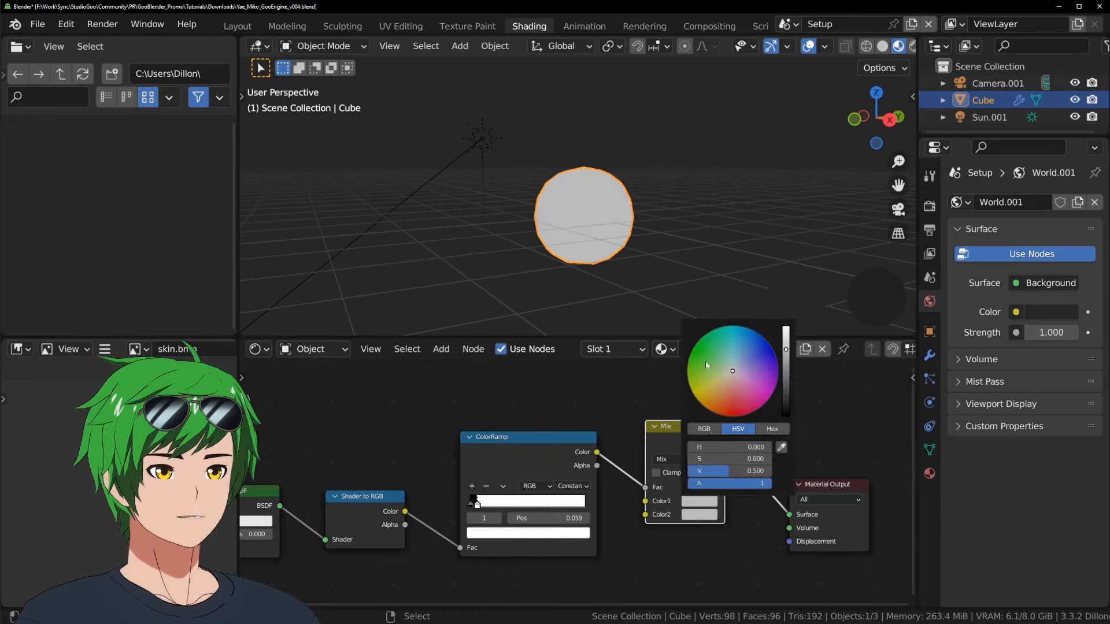
pyautogui.scroll(-4, 721, 365)
pyautogui.moveTo(614, 500); pyautogui.dragTo(701, 435, button='middle')
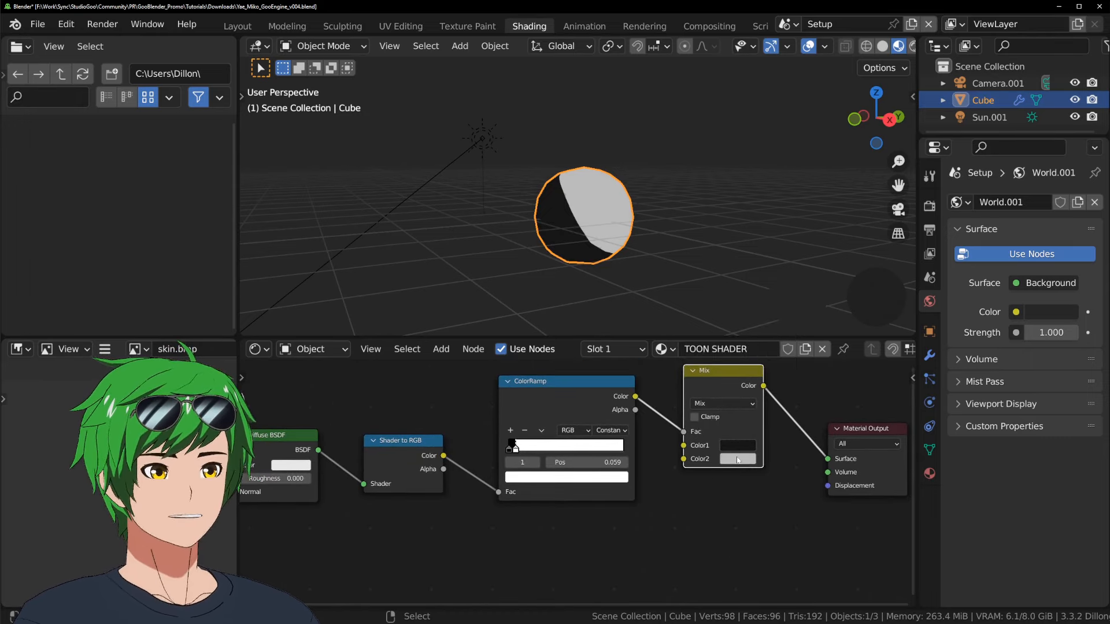
pyautogui.click(746, 447)
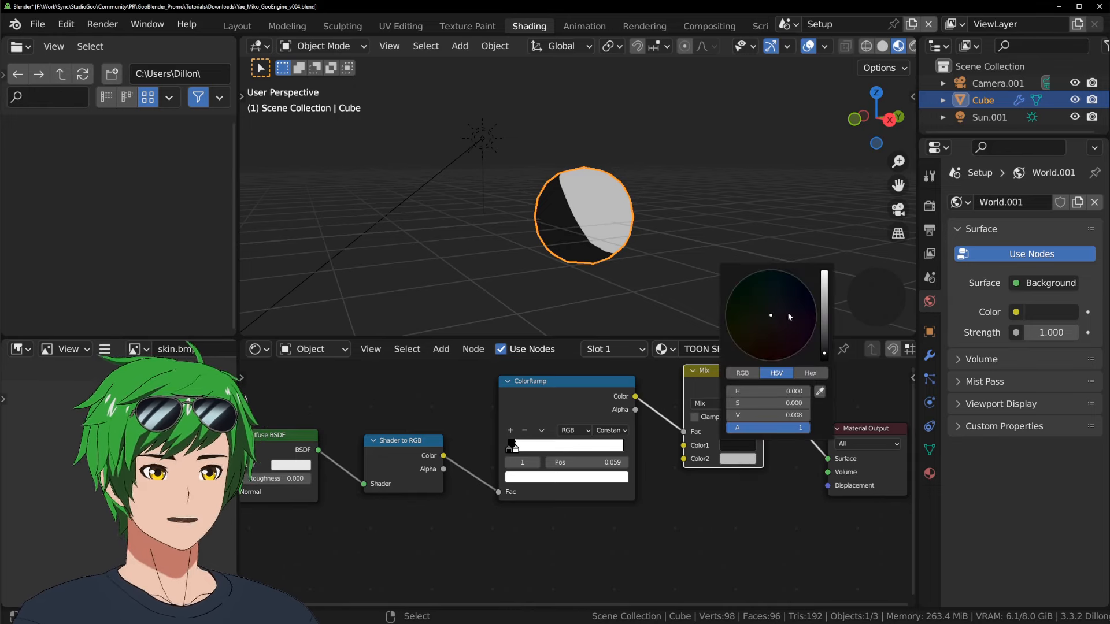
pyautogui.scroll(6, 770, 315)
pyautogui.moveTo(770, 326); pyautogui.dragTo(786, 287)
pyautogui.scroll(3, 787, 289)
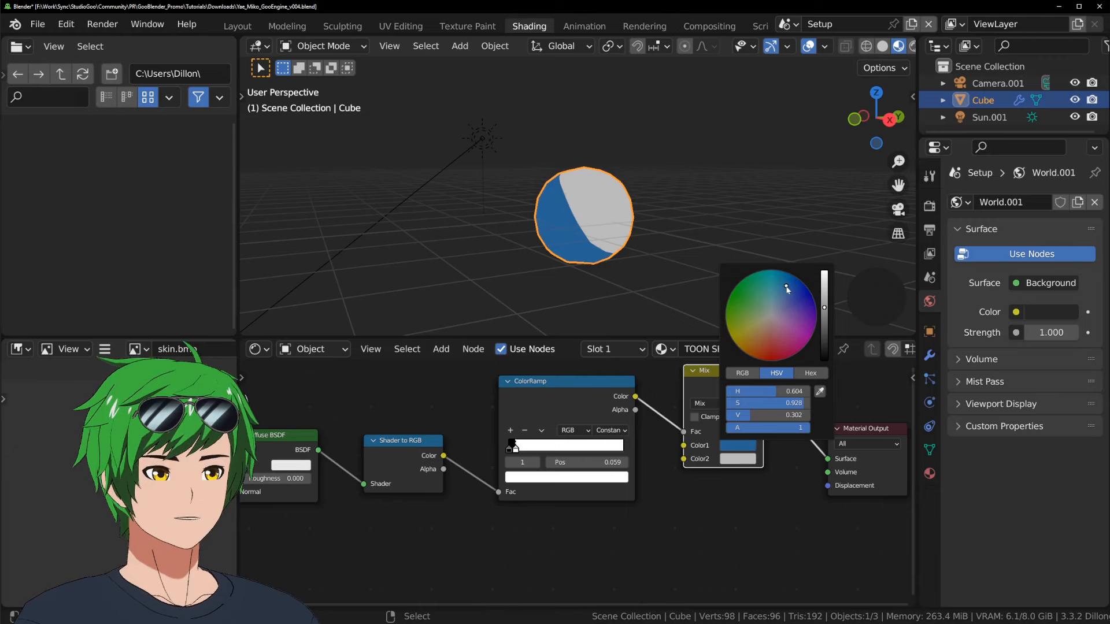
# Set the Mix node's Color2 to a lighter blue with hue 0.569, saturation 0.858 and value 0.500
pyautogui.click(746, 460)
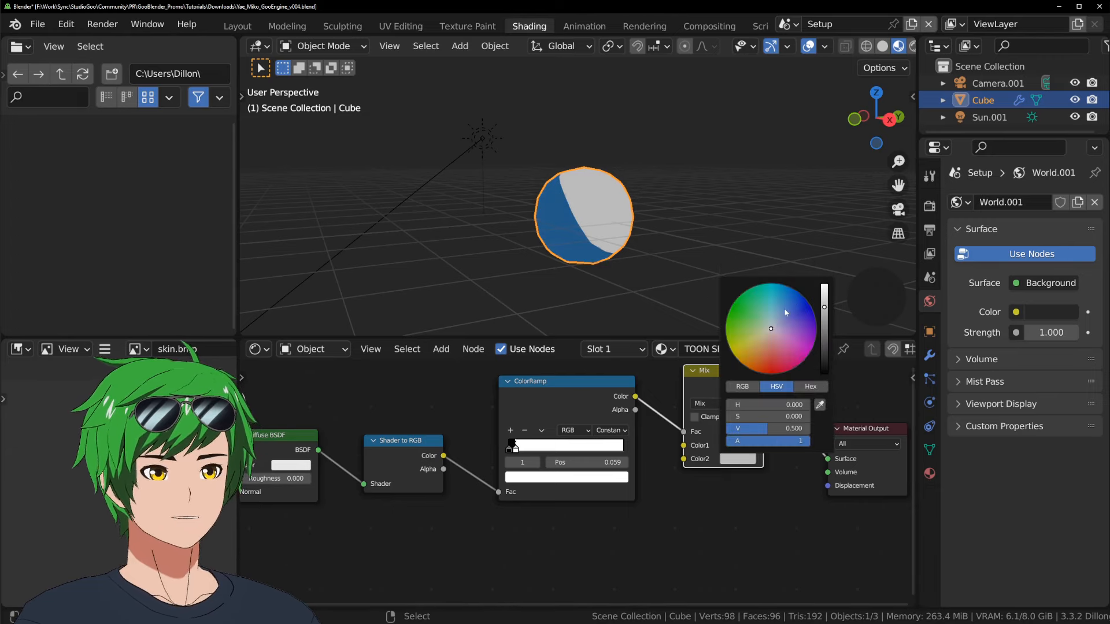
pyautogui.moveTo(778, 308); pyautogui.dragTo(779, 302)
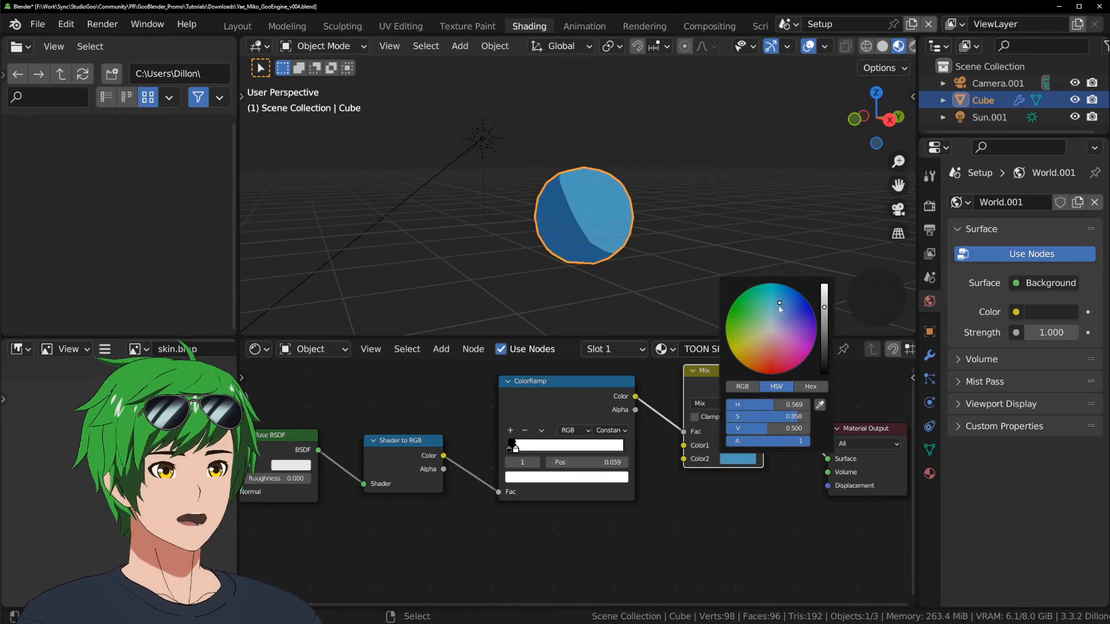
pyautogui.scroll(-2, 678, 496)
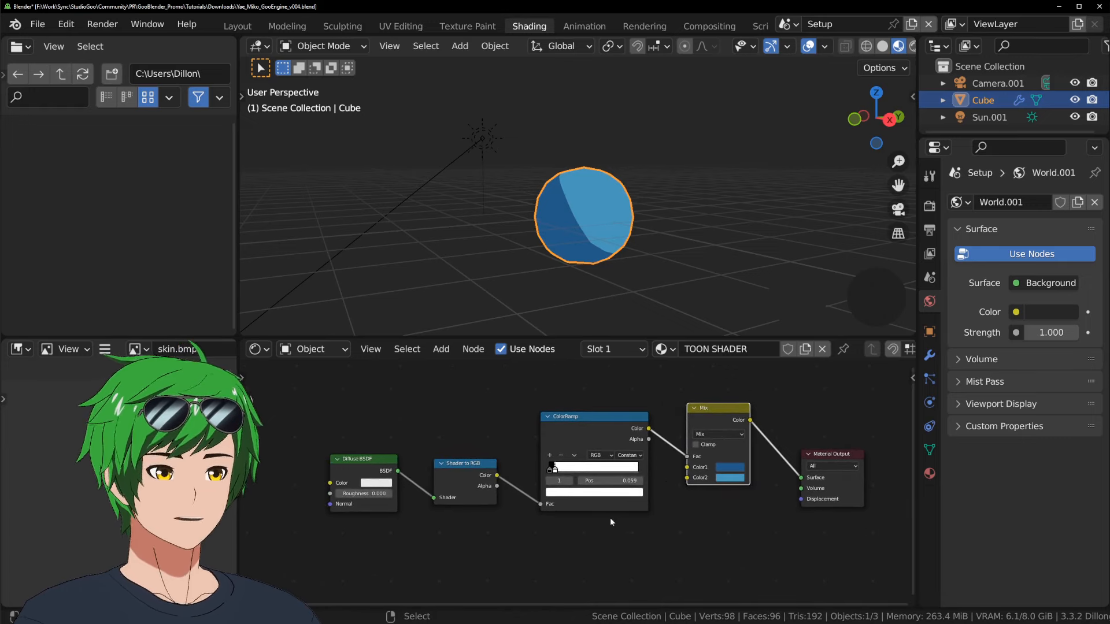
# Review the shader chain node by node from Diffuse BSDF to Mix, including the Mix node's two color settings
pyautogui.click(366, 467)
pyautogui.click(460, 472)
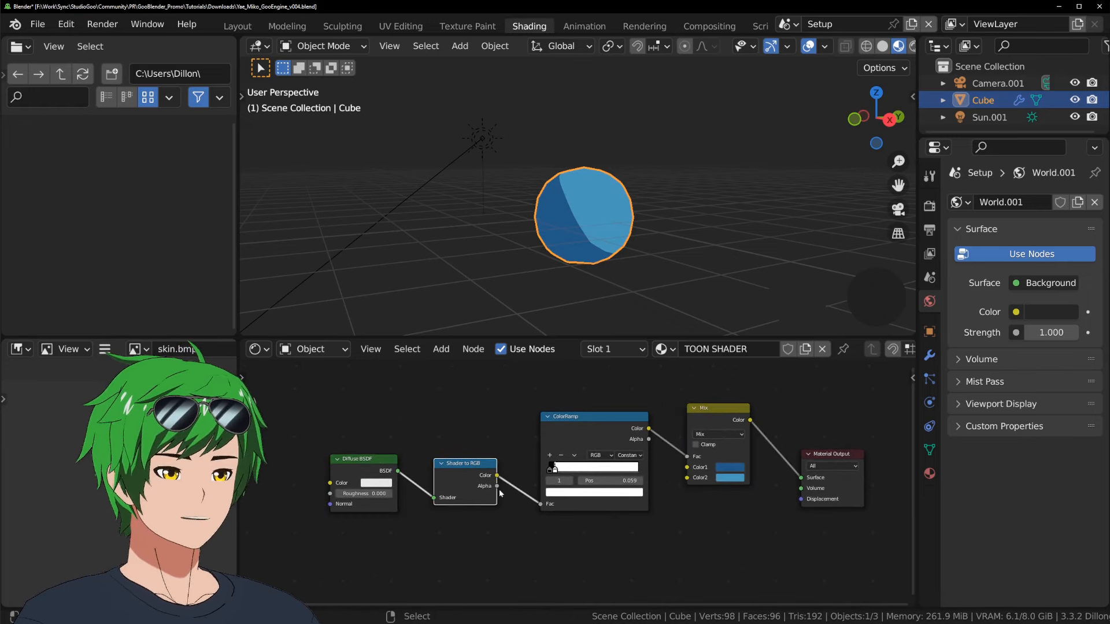
pyautogui.click(566, 426)
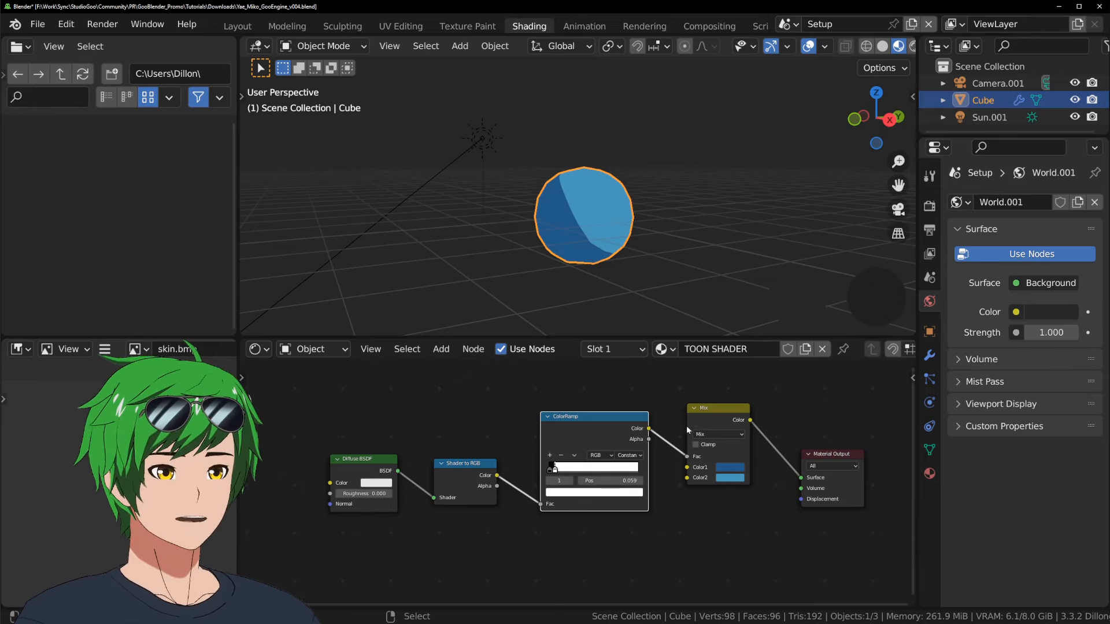
pyautogui.click(715, 416)
pyautogui.moveTo(772, 489); pyautogui.dragTo(756, 492, button='middle')
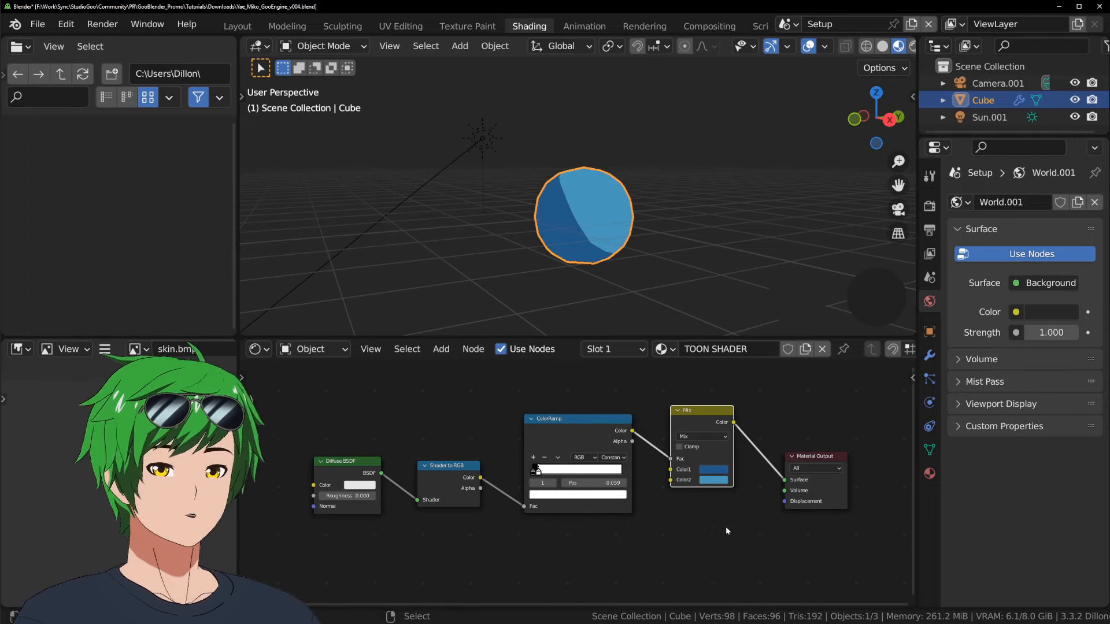
pyautogui.click(717, 473)
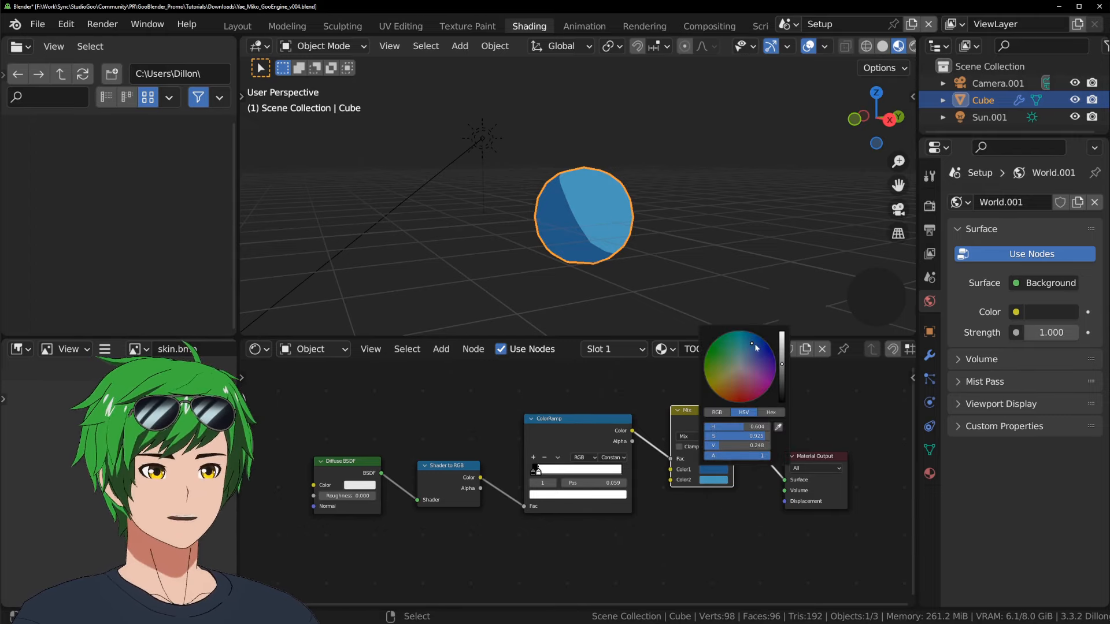
pyautogui.click(717, 479)
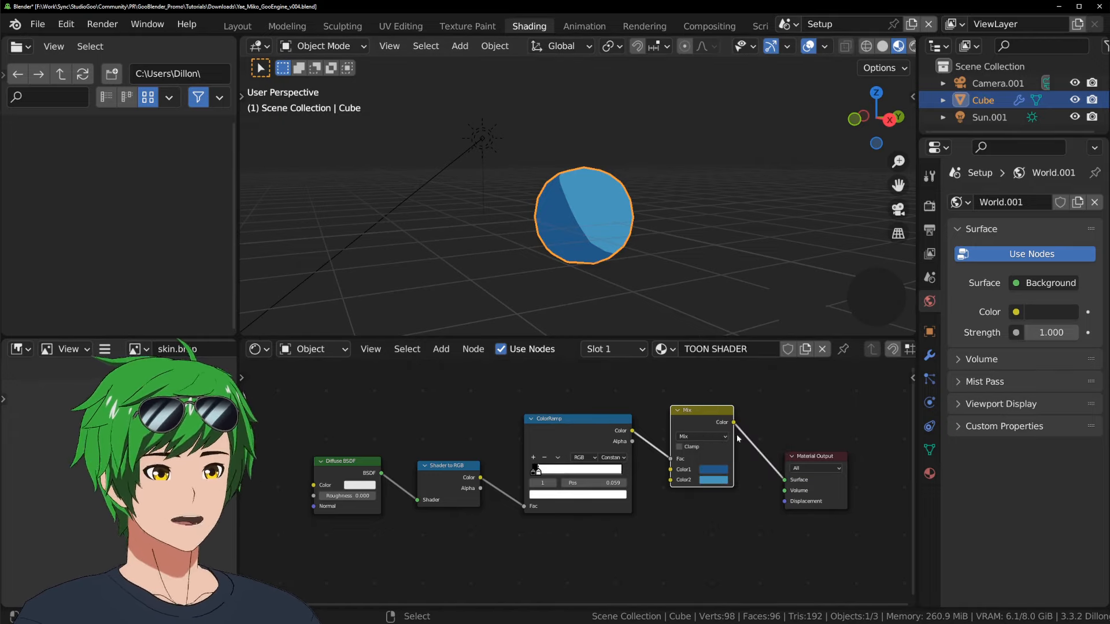
# Try contrasting Mix colors on the sphere, with green for Color1 and magenta for Color2
pyautogui.click(721, 470)
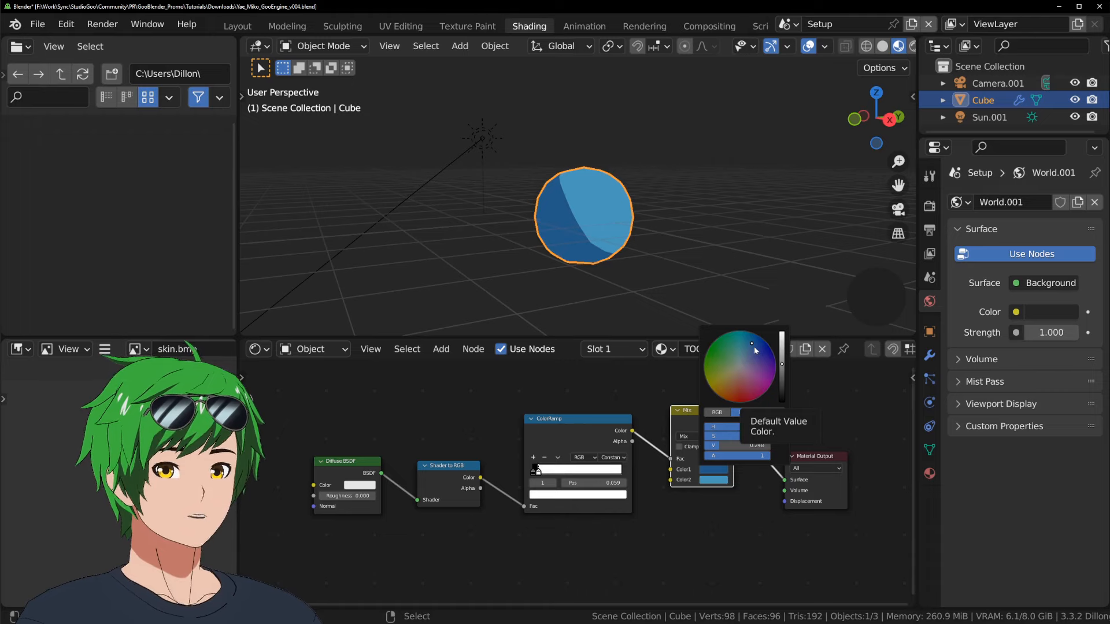
pyautogui.moveTo(754, 346)
pyautogui.mouseDown()
pyautogui.moveTo(770, 351)
pyautogui.moveTo(773, 377)
pyautogui.moveTo(707, 383)
pyautogui.moveTo(773, 354)
pyautogui.moveTo(725, 398)
pyautogui.moveTo(710, 346)
pyautogui.moveTo(738, 330)
pyautogui.moveTo(710, 352)
pyautogui.moveTo(762, 405)
pyautogui.mouseUp()
pyautogui.click(715, 475)
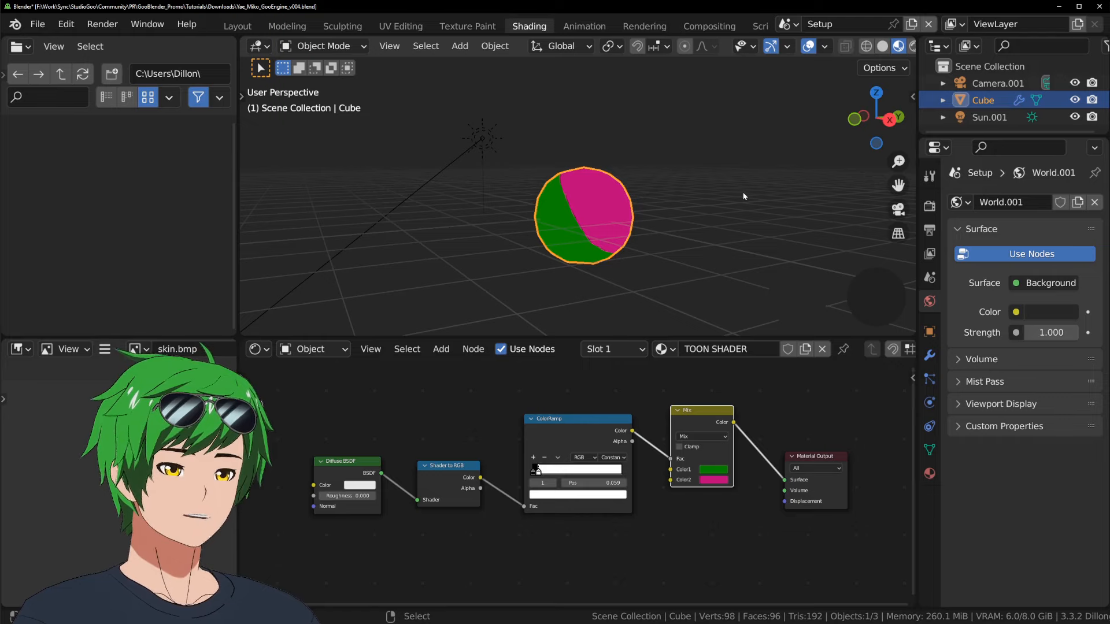
# Set the Mix node's Color2 to a light blue with hue 0.523 and saturation 0.738, and Color1 to a muted darker blue
pyautogui.click(713, 479)
pyautogui.moveTo(748, 363)
pyautogui.mouseDown()
pyautogui.moveTo(741, 354)
pyautogui.moveTo(744, 363)
pyautogui.mouseUp()
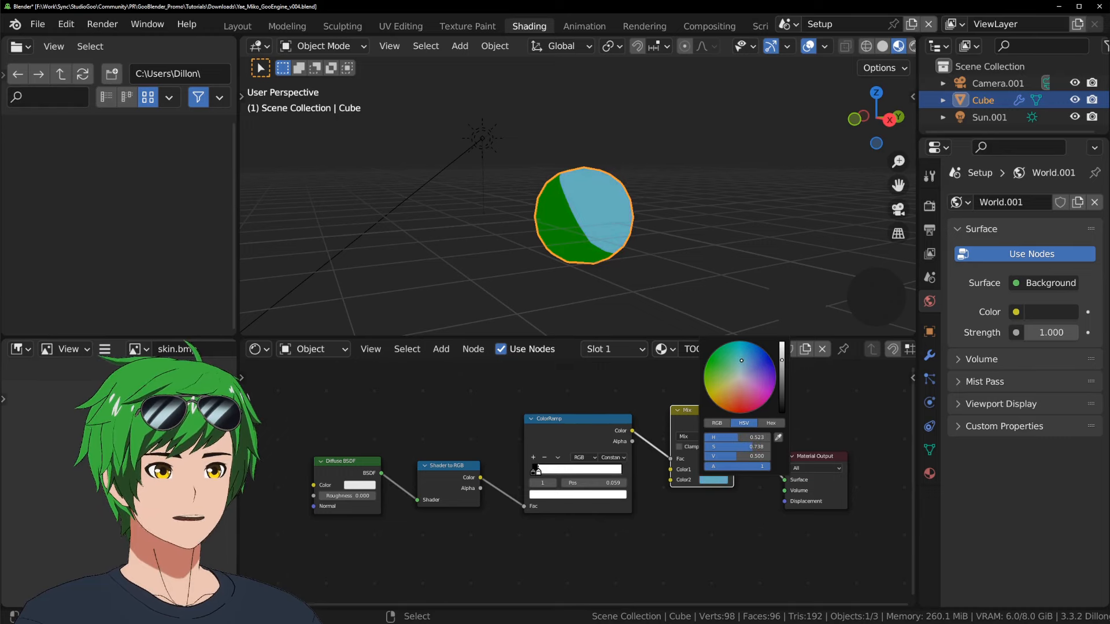
pyautogui.click(715, 469)
pyautogui.moveTo(729, 344); pyautogui.dragTo(751, 351)
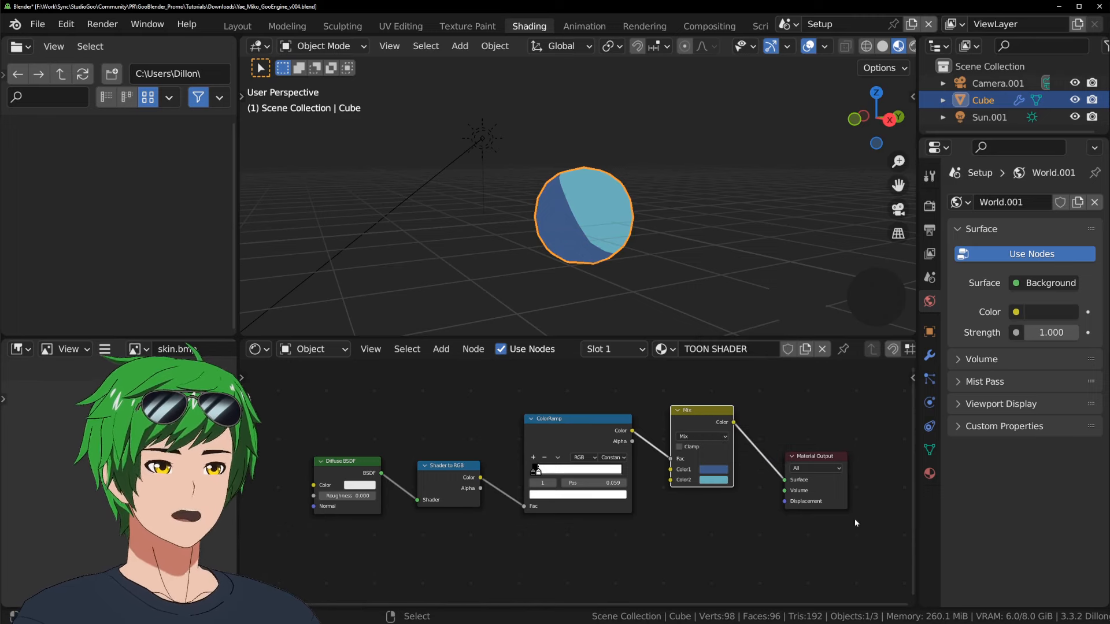
# Brighten both Mix colors to a vivid cyan for Color2 and a bright periwinkle blue for Color1
pyautogui.click(718, 481)
pyautogui.moveTo(781, 361); pyautogui.dragTo(781, 347)
pyautogui.click(716, 469)
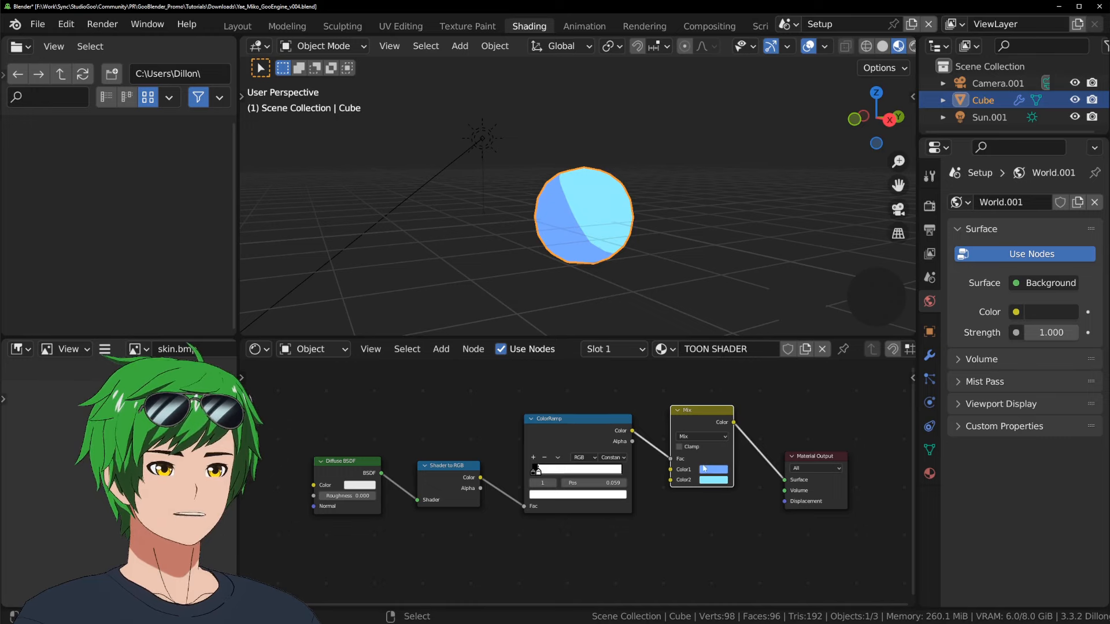
# Try a sky blue with hue 0.588 and saturation 0.844 for the Mix node's Color1 and a paler cyan for Color2
pyautogui.click(704, 469)
pyautogui.click(745, 353)
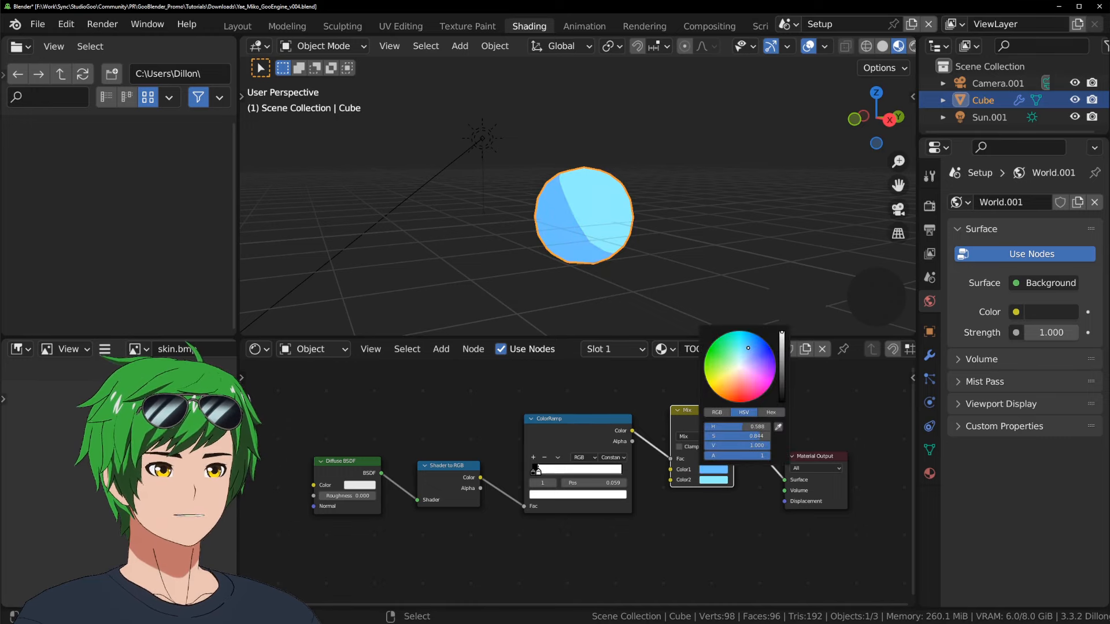
pyautogui.click(713, 480)
pyautogui.scroll(2, 711, 484)
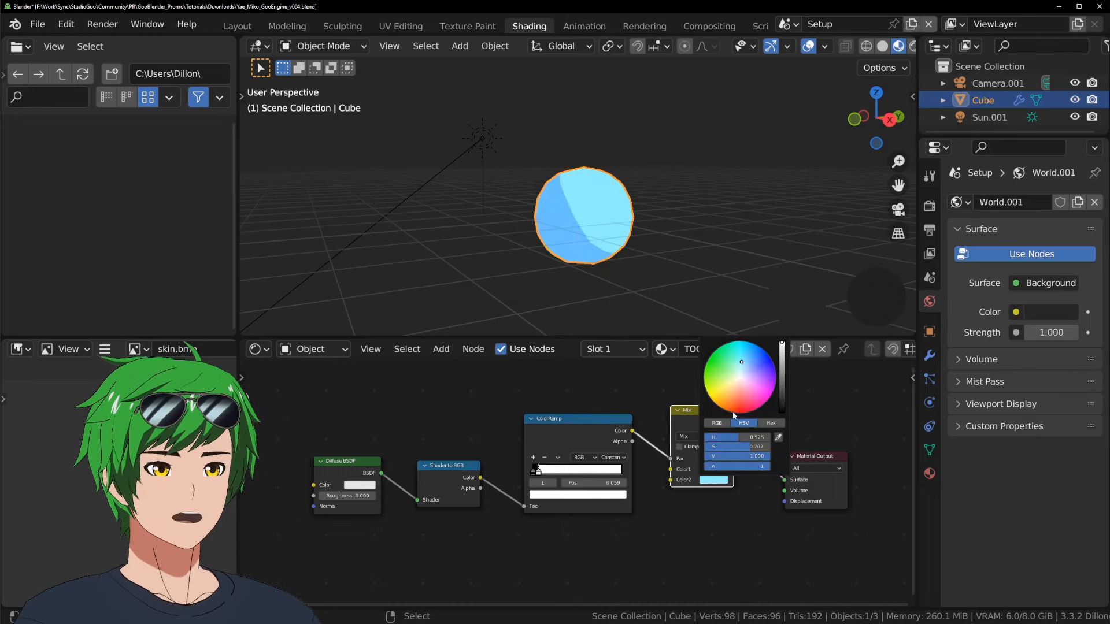
pyautogui.click(742, 370)
pyautogui.scroll(3, 672, 244)
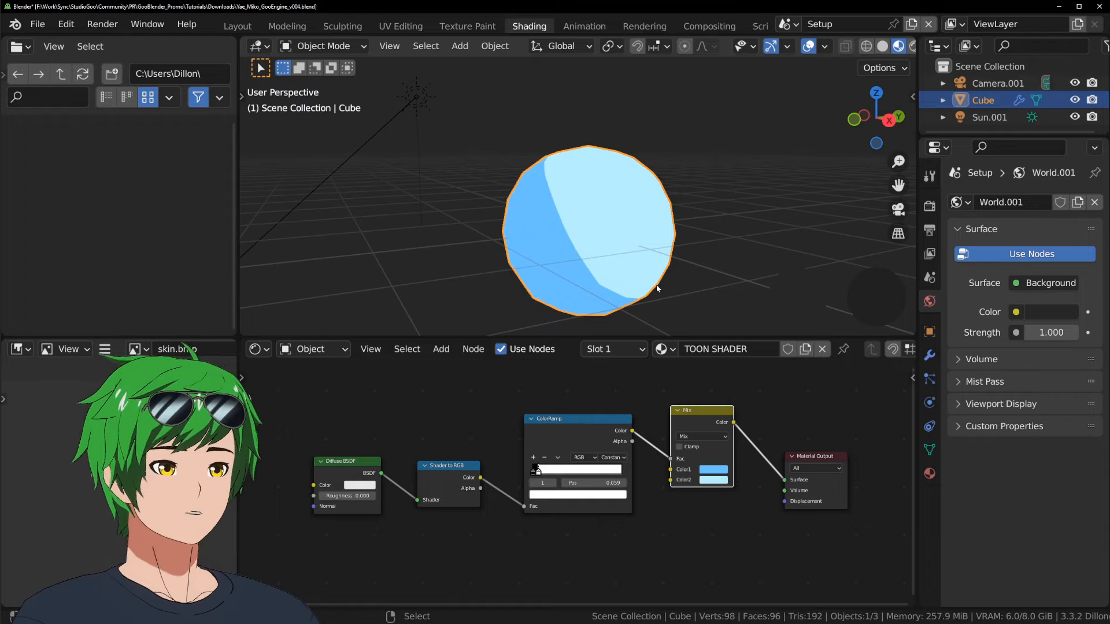
# Inspect the sphere's two-tone shading with the viewport overlays hidden, and restore the overlays
pyautogui.scroll(-1, 659, 283)
pyautogui.hotkey('shift', 'alt', 'z')
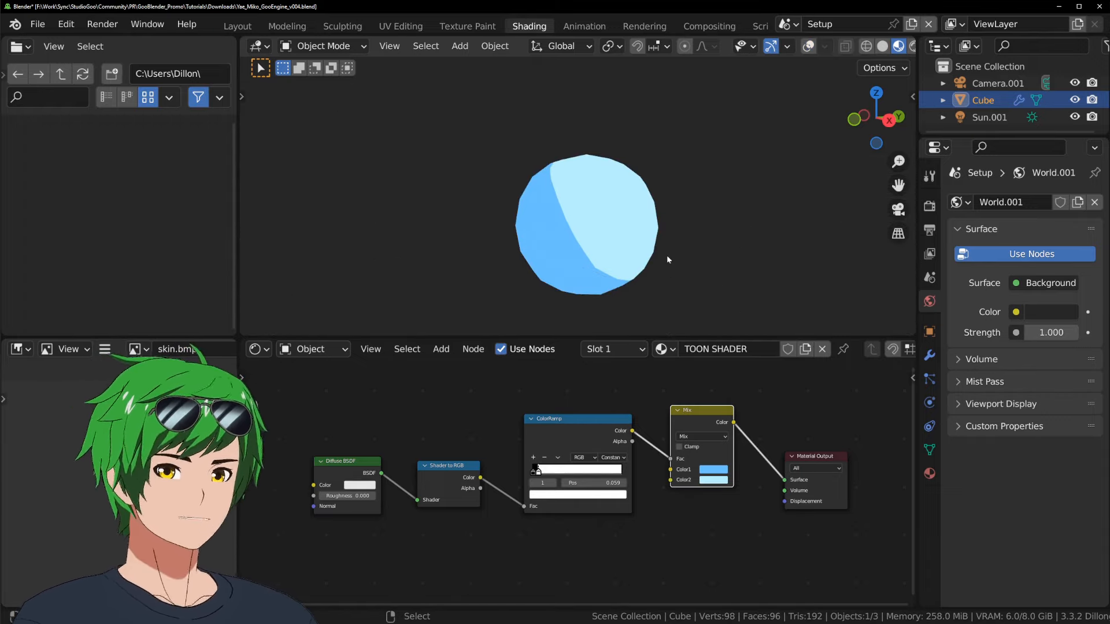
pyautogui.hotkey('shift', 'alt', 'z')
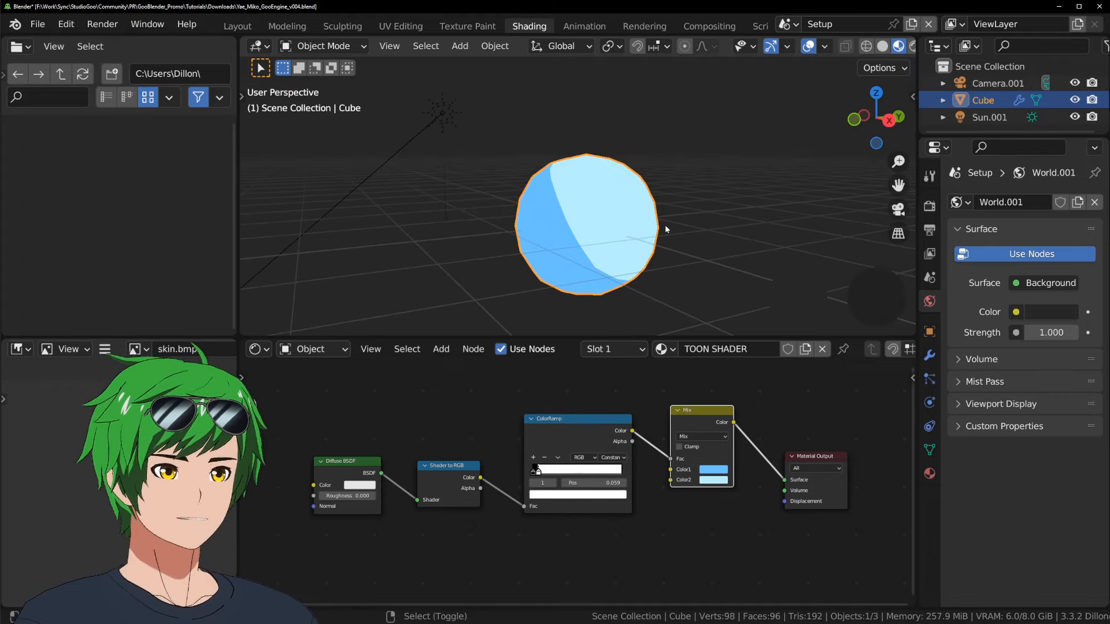
pyautogui.hotkey('shift', 'alt', 'z')
pyautogui.moveTo(665, 225)
pyautogui.mouseDown(button='middle')
pyautogui.moveTo(551, 253)
pyautogui.moveTo(474, 241)
pyautogui.moveTo(687, 234)
pyautogui.moveTo(677, 275)
pyautogui.mouseUp(button='middle')
pyautogui.click(722, 475)
pyautogui.hotkey('shift', 'alt', 'z')
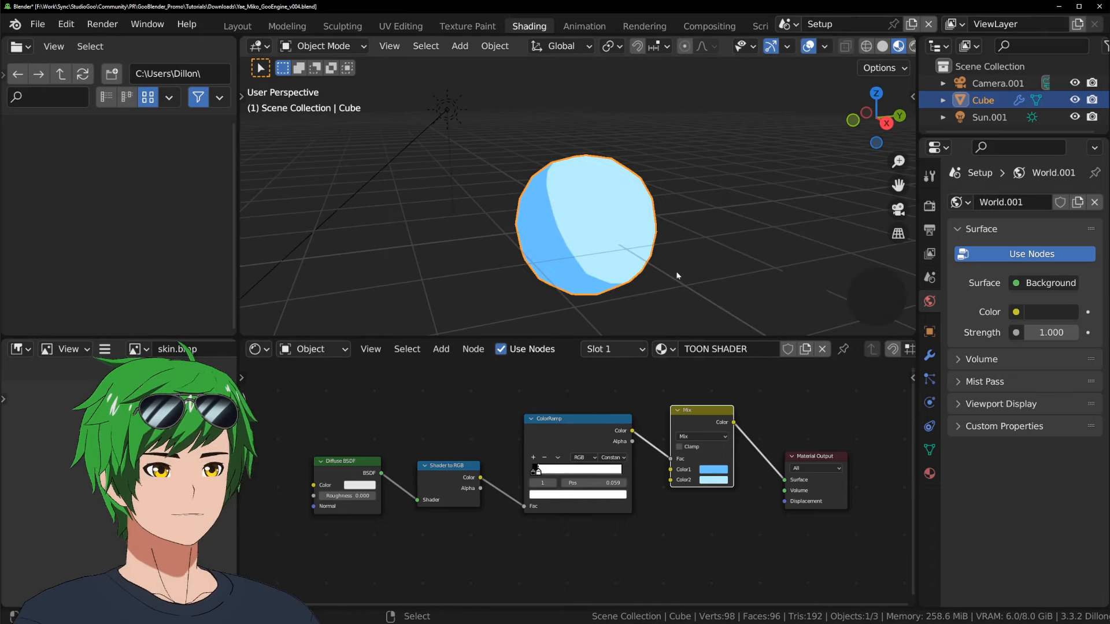
# Try a dark navy with value 0.051 for the Mix node's Color1 and a pale grayish blue for Color2
pyautogui.click(722, 472)
pyautogui.keyDown('ctrl'); pyautogui.scroll(-10, 740, 369); pyautogui.keyUp('ctrl')
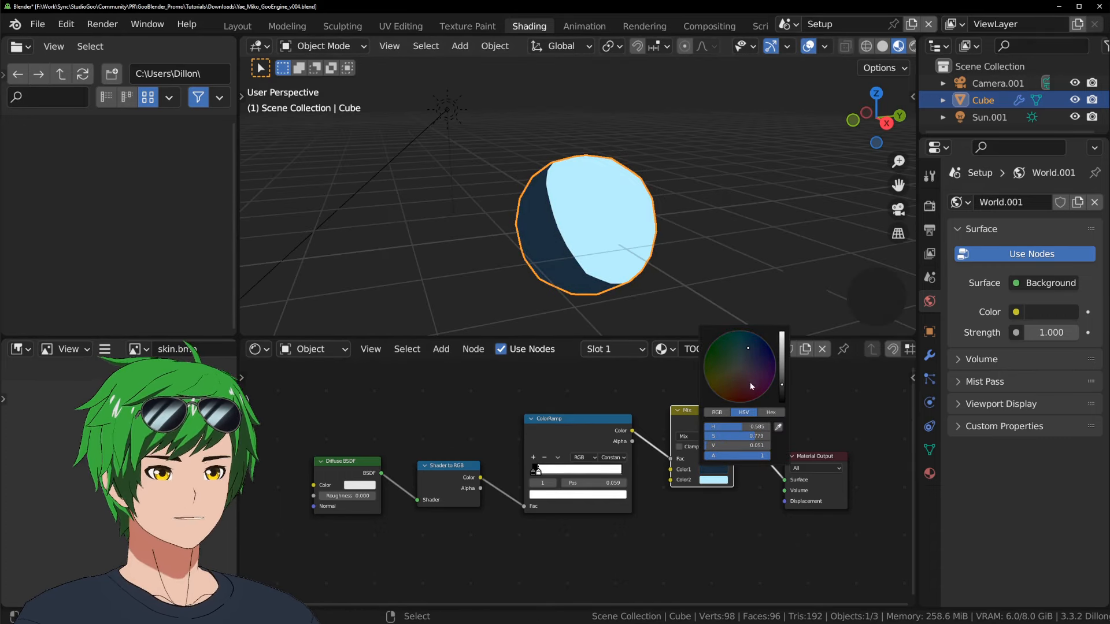
pyautogui.click(713, 480)
pyautogui.click(741, 376)
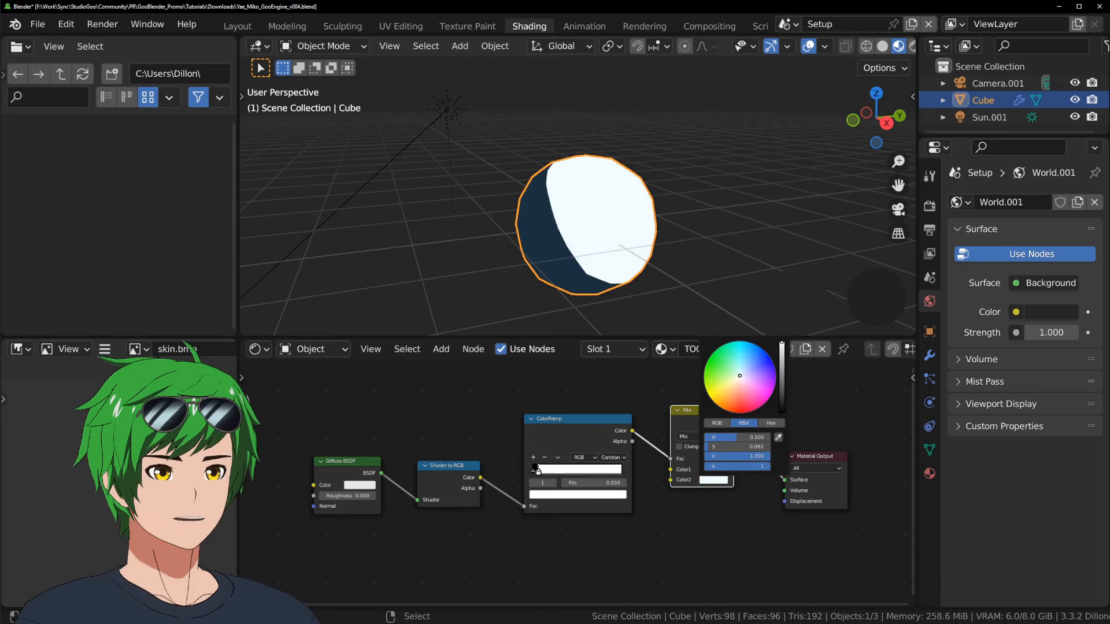
pyautogui.click(743, 371)
pyautogui.keyDown('ctrl'); pyautogui.scroll(-2, 743, 371); pyautogui.keyUp('ctrl')
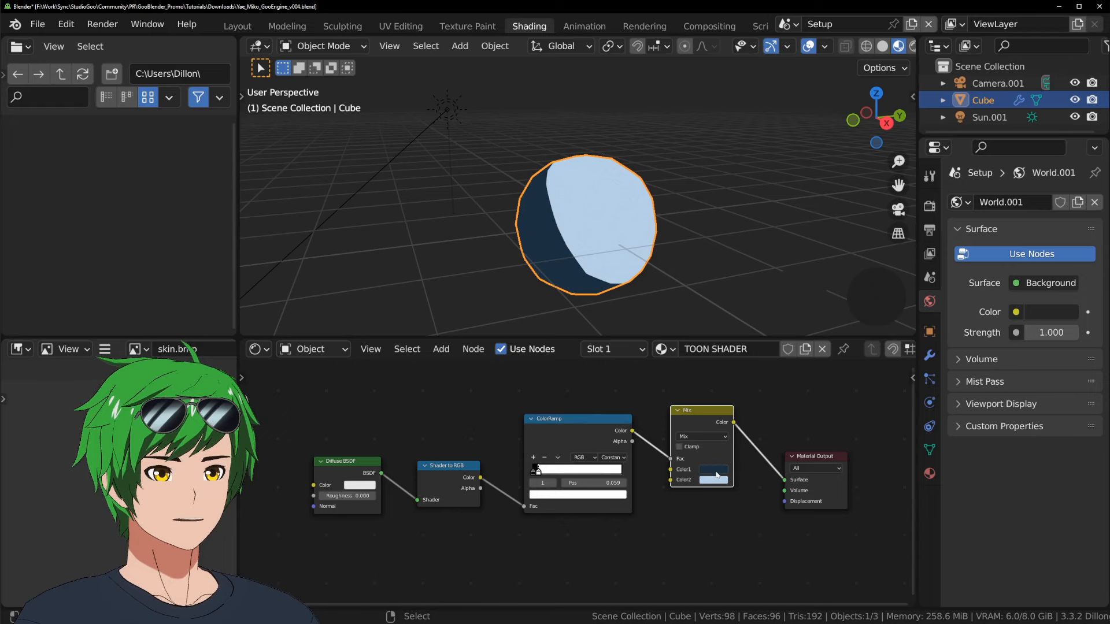
# Try a desaturated Color1 with hue 0.591 and saturation 0.453, and a darker slate blue for Color2, checking the sphere without overlays
pyautogui.click(716, 471)
pyautogui.click(744, 358)
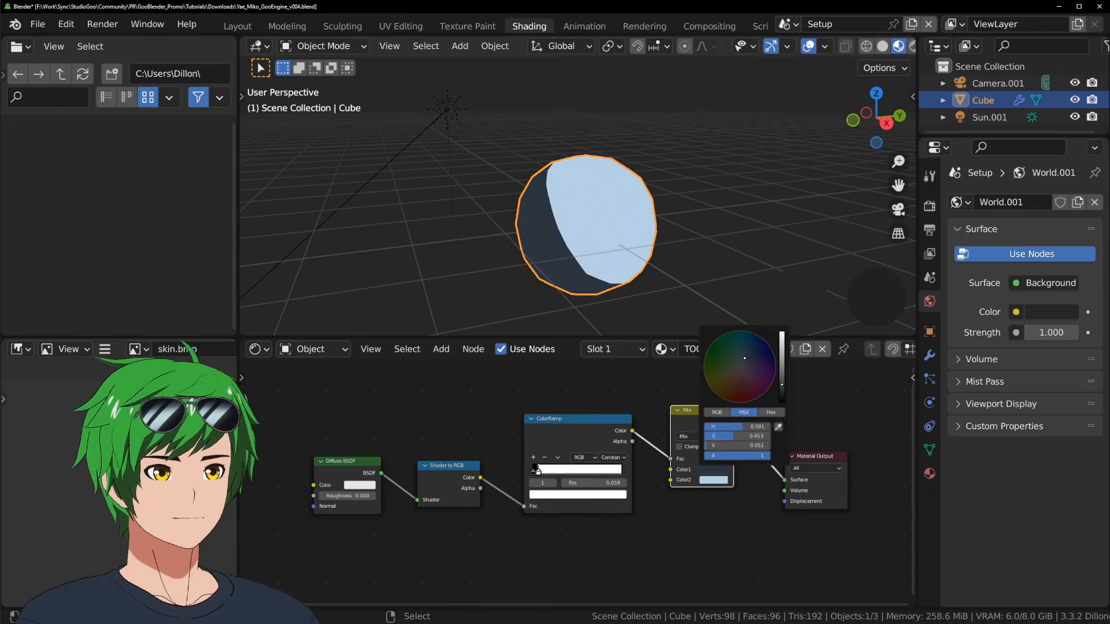
pyautogui.click(713, 480)
pyautogui.scroll(-8, 754, 366)
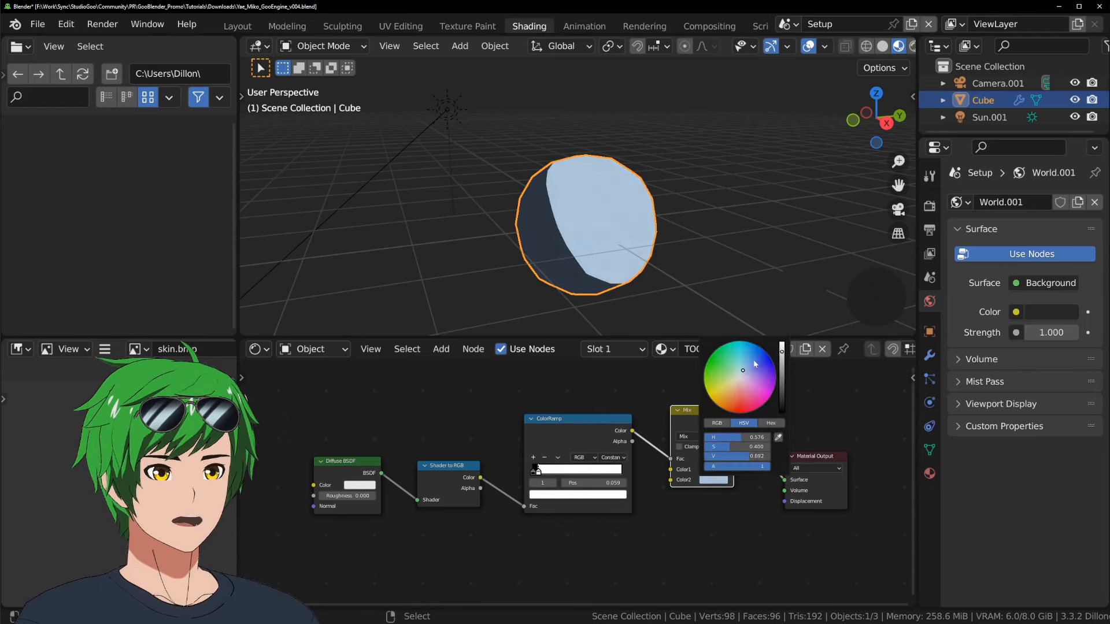
pyautogui.hotkey('shift', 'alt', 'z')
pyautogui.moveTo(693, 253)
pyautogui.mouseDown(button='middle')
pyautogui.moveTo(682, 273)
pyautogui.moveTo(455, 239)
pyautogui.moveTo(656, 226)
pyautogui.mouseUp(button='middle')
pyautogui.hotkey('shift', 'alt', 'z')
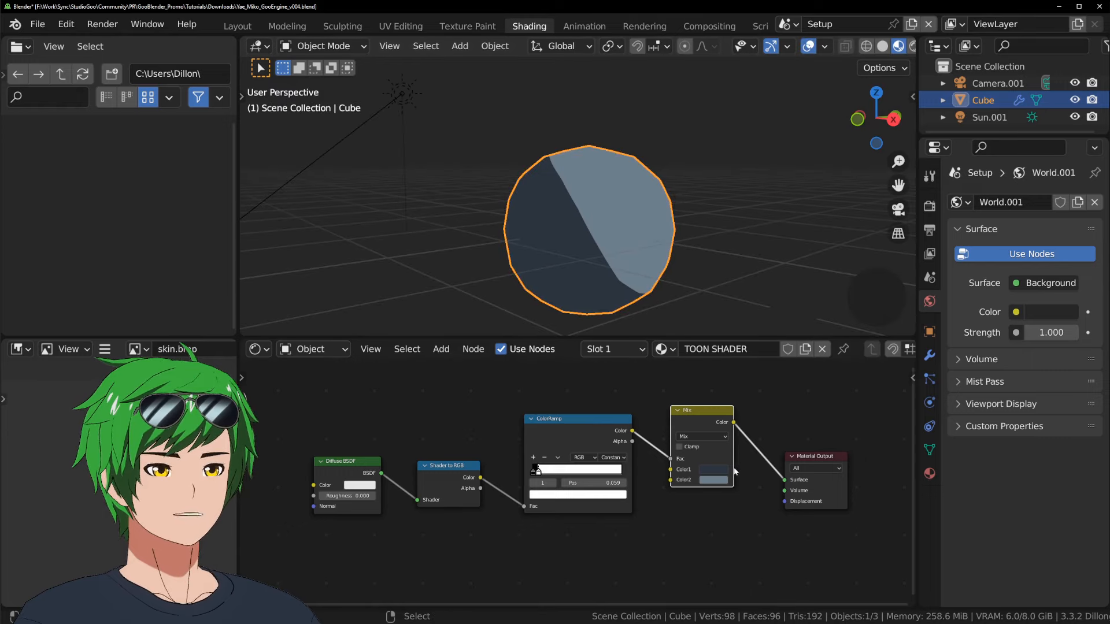
# Shift the Mix node's Color1 toward teal with hue 0.548 and brighten it to a medium teal blue
pyautogui.click(721, 475)
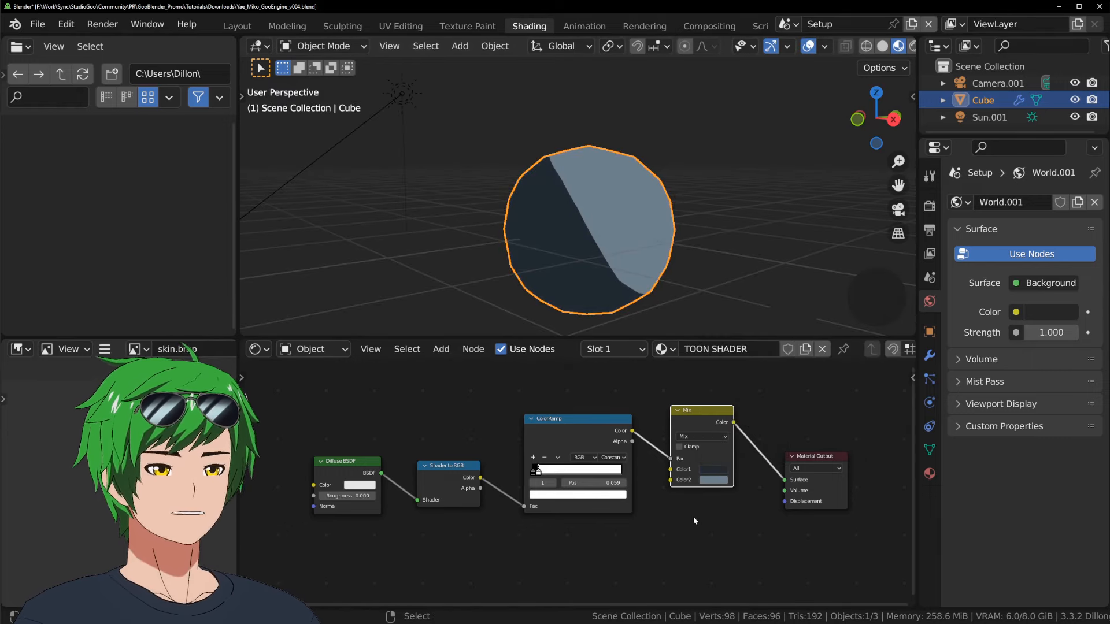
pyautogui.click(720, 471)
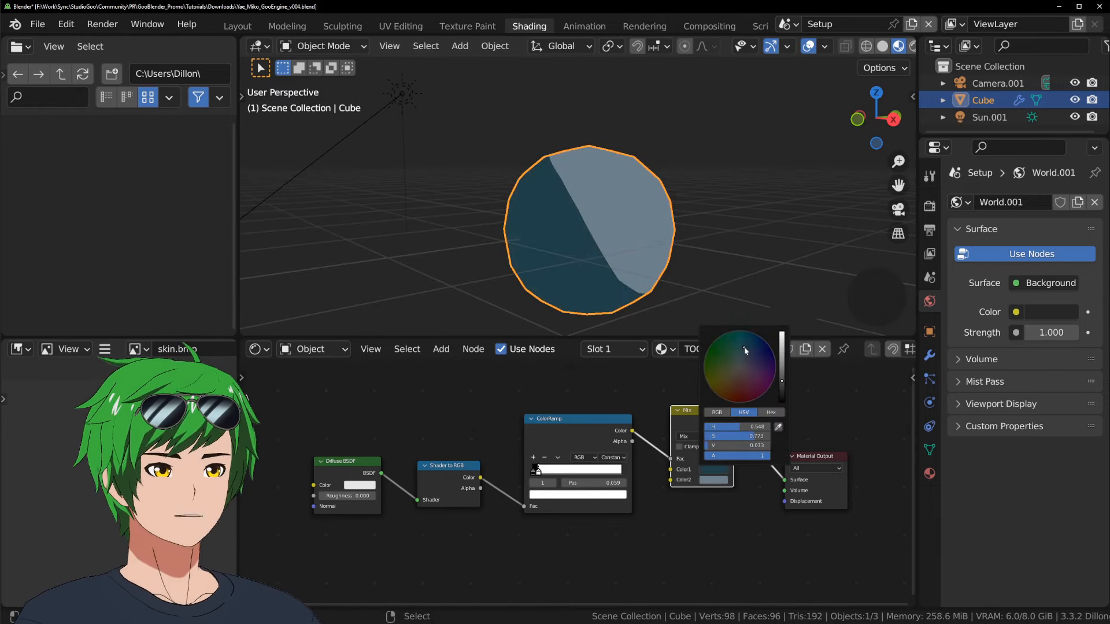
pyautogui.click(746, 351)
pyautogui.moveTo(730, 257); pyautogui.dragTo(712, 263, button='middle')
pyautogui.click(724, 470)
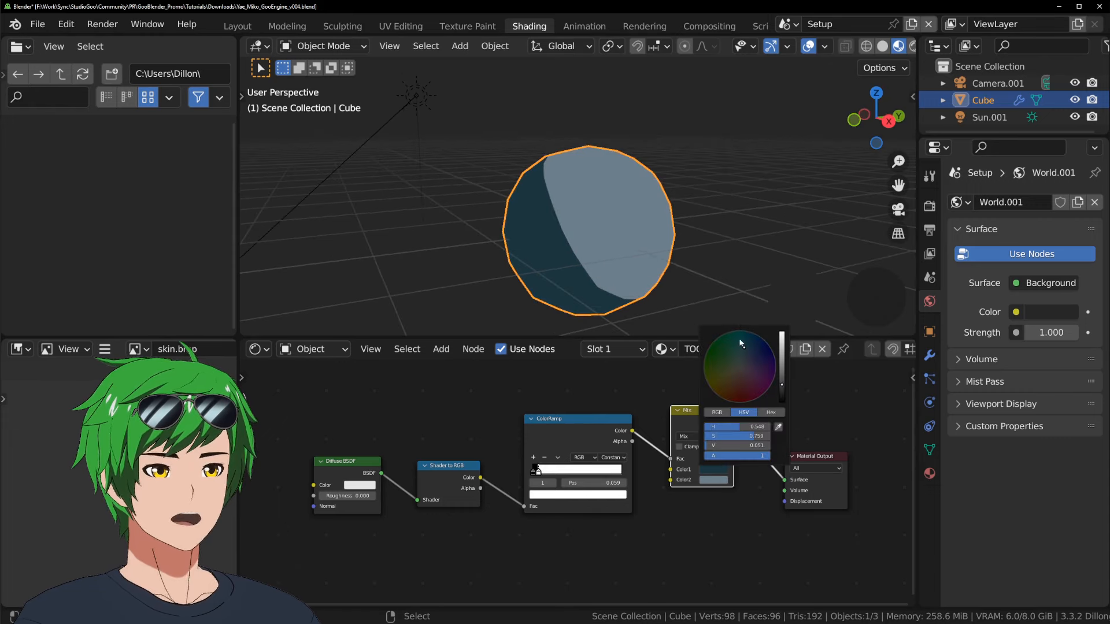
pyautogui.click(746, 350)
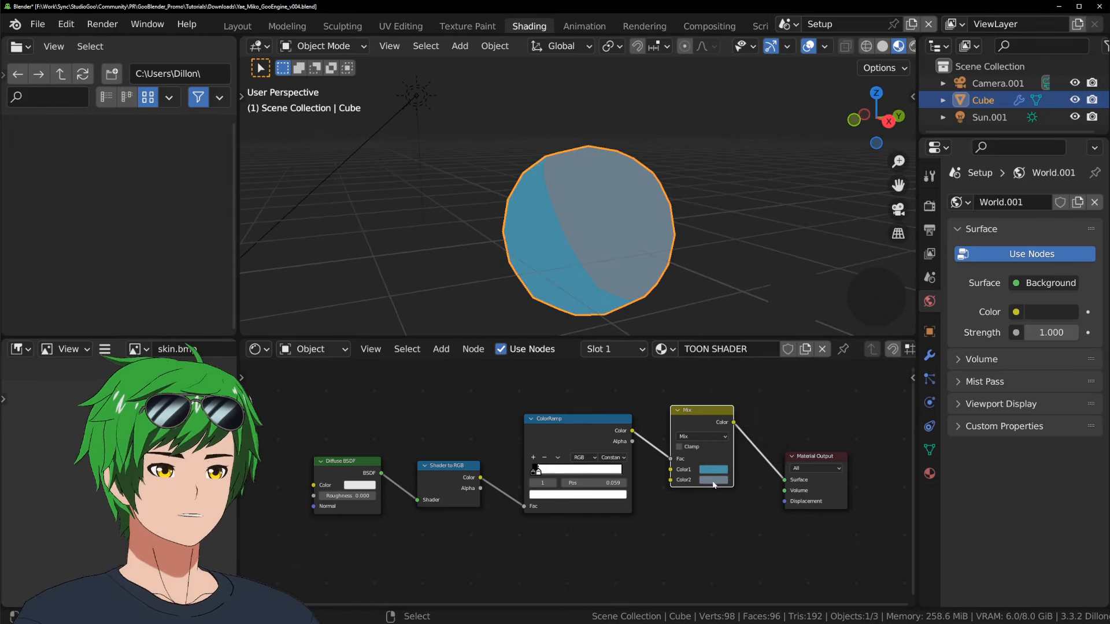
# Brighten the Mix node's Color2 to a light blue with hue 0.580, saturation 0.620 and value 0.692
pyautogui.click(714, 481)
pyautogui.scroll(6, 715, 481)
pyautogui.click(745, 366)
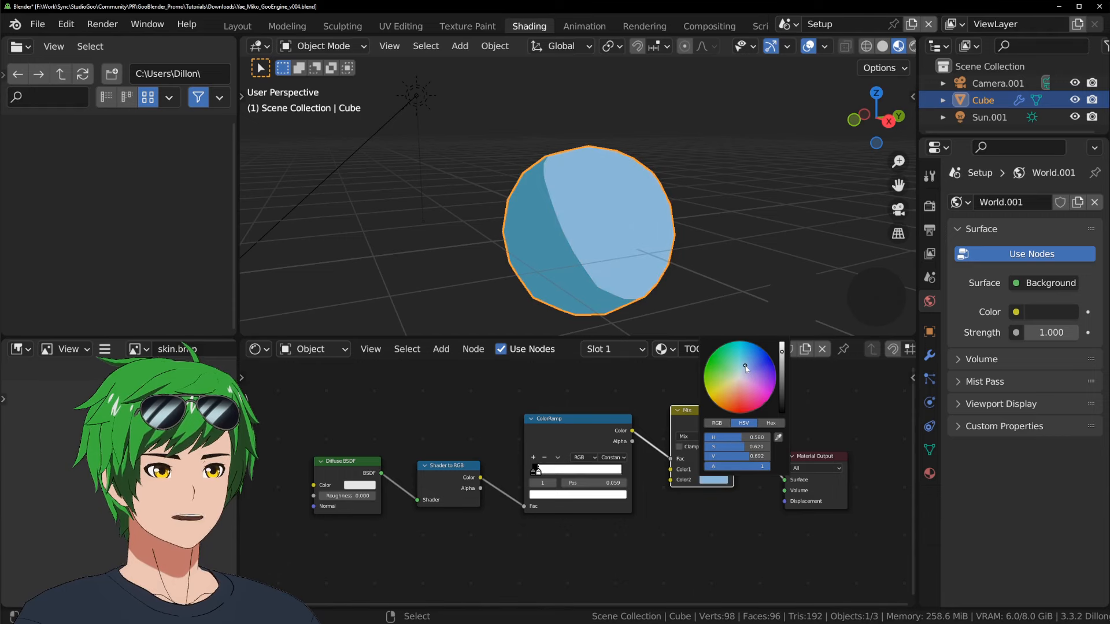
pyautogui.scroll(-2, 647, 228)
# Shift Color2 to a light cyan with hue 0.531 and saturation 0.631, deepen Color1 to a medium blue, and save the file
pyautogui.click(717, 479)
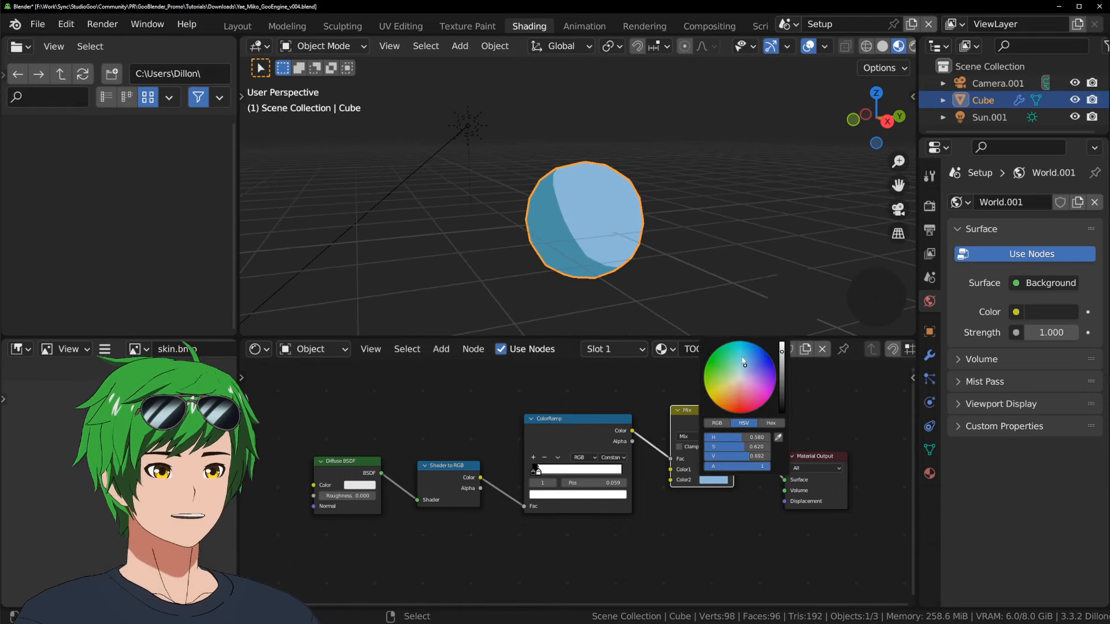
pyautogui.click(741, 357)
pyautogui.moveTo(743, 358); pyautogui.dragTo(743, 362)
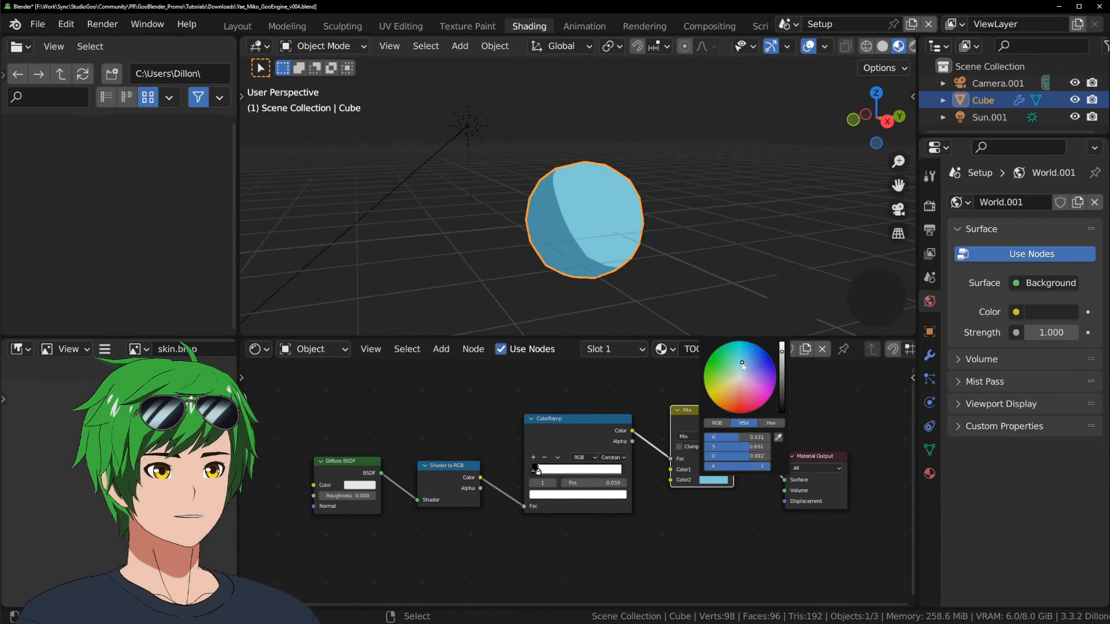
pyautogui.click(714, 469)
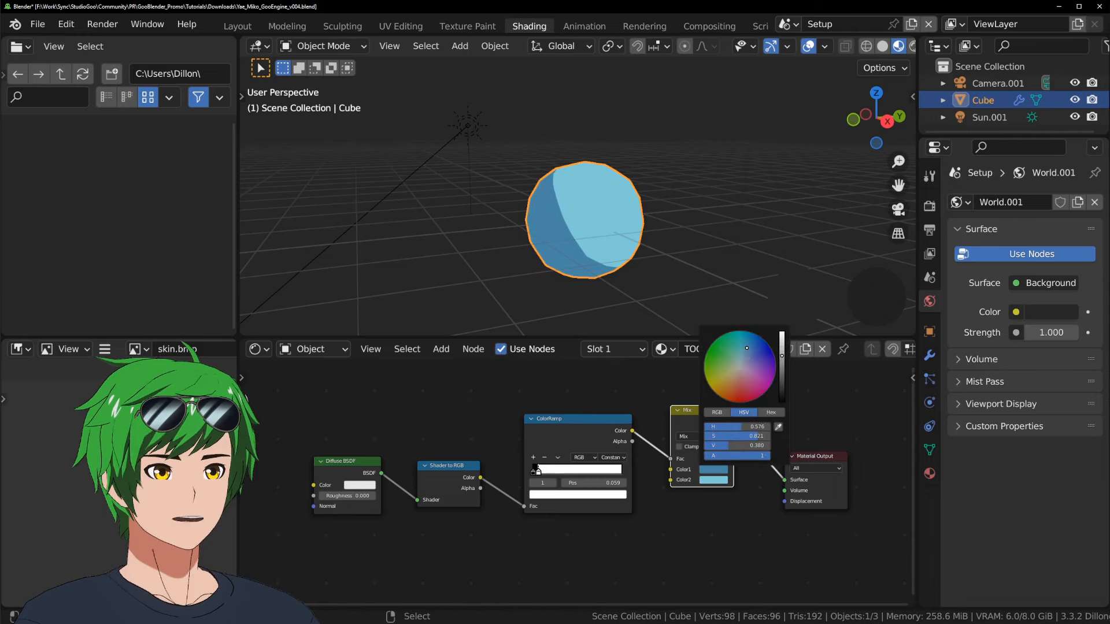
pyautogui.hotkey('ctrl', 's')
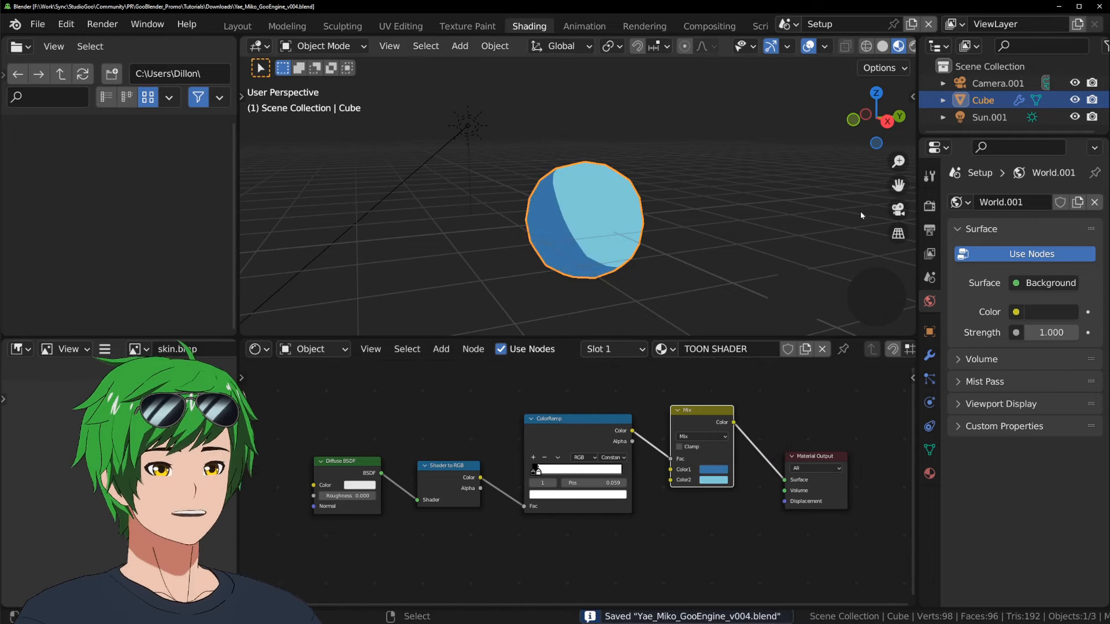
# Try the Filmic view transform in the render color management and examine the sphere's colors
pyautogui.click(932, 208)
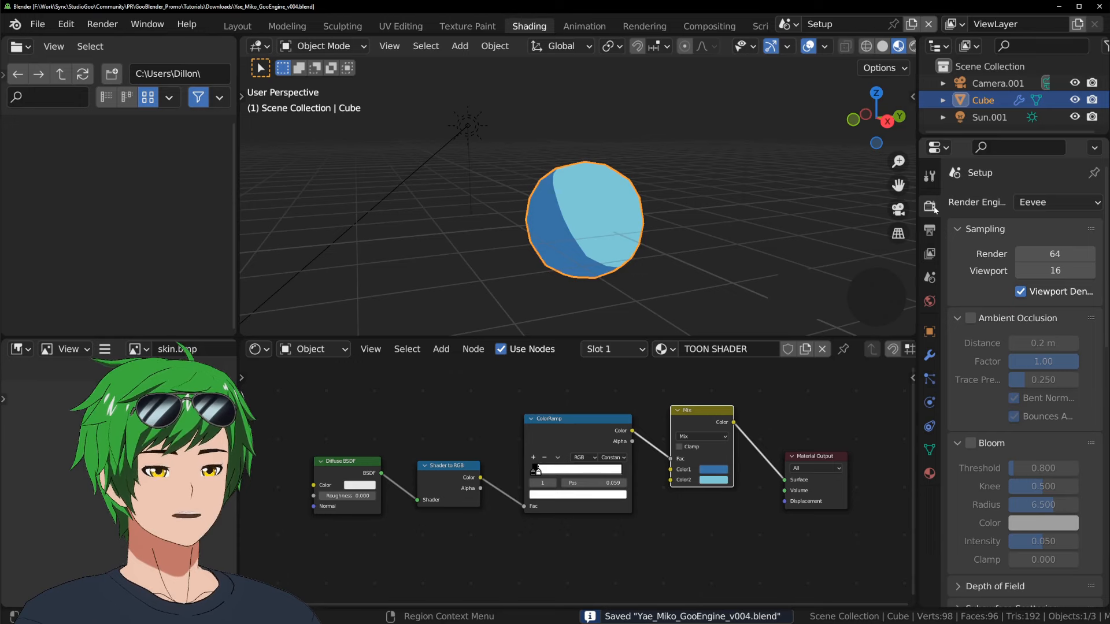
pyautogui.scroll(-15, 980, 280)
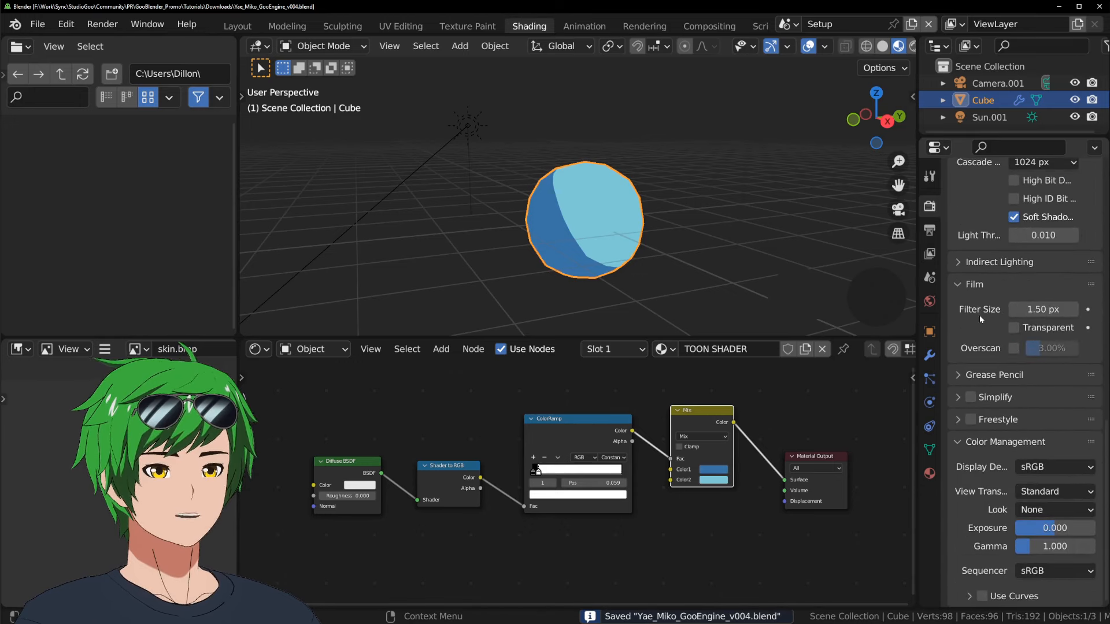
pyautogui.click(1076, 493)
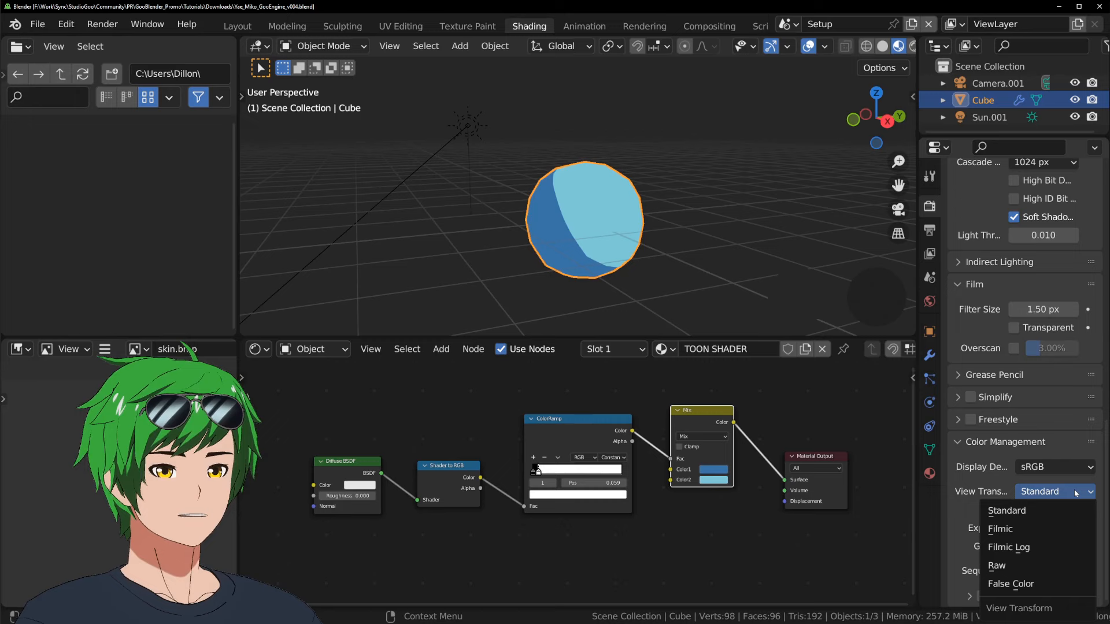
pyautogui.click(1073, 533)
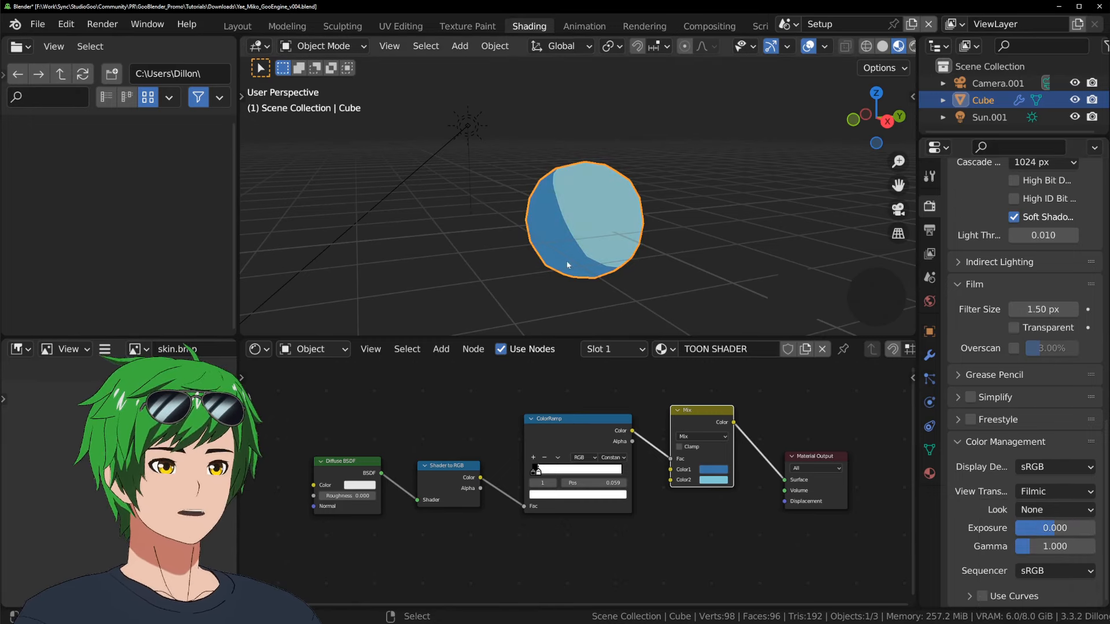
pyautogui.moveTo(622, 291); pyautogui.dragTo(673, 265, button='middle')
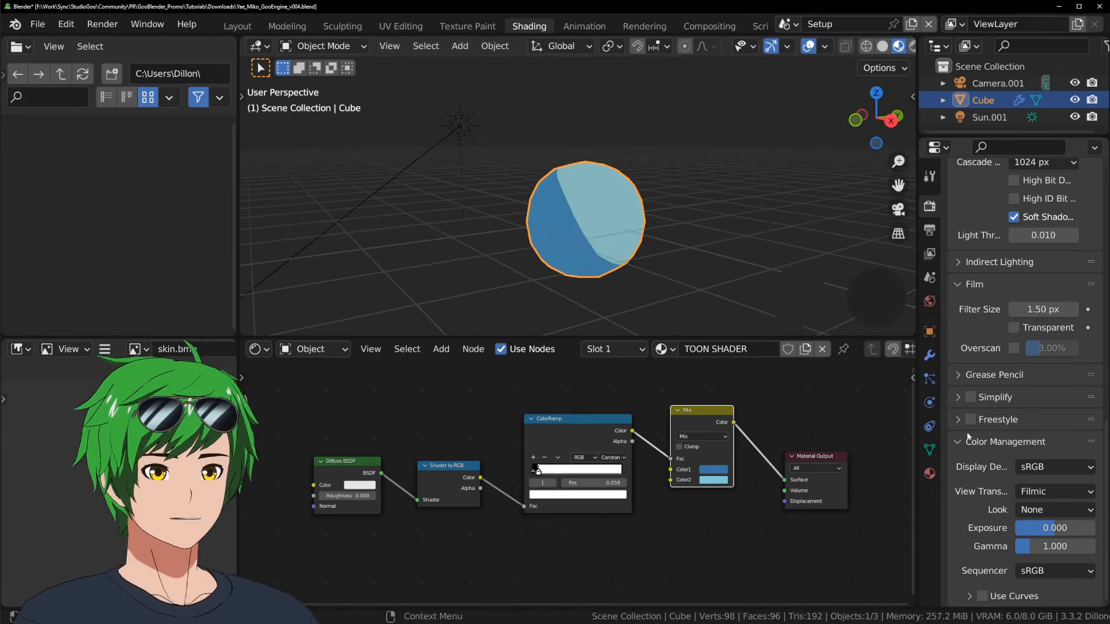
# Set the view transform back to Standard, check the sphere's colors, and save the file
pyautogui.click(1069, 491)
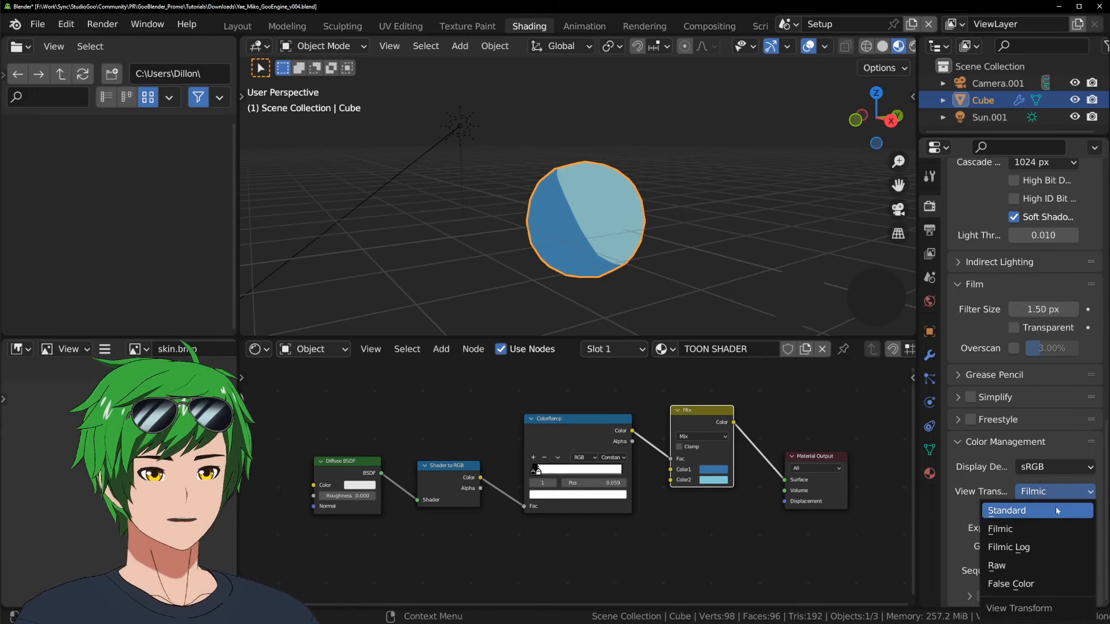
pyautogui.click(1056, 509)
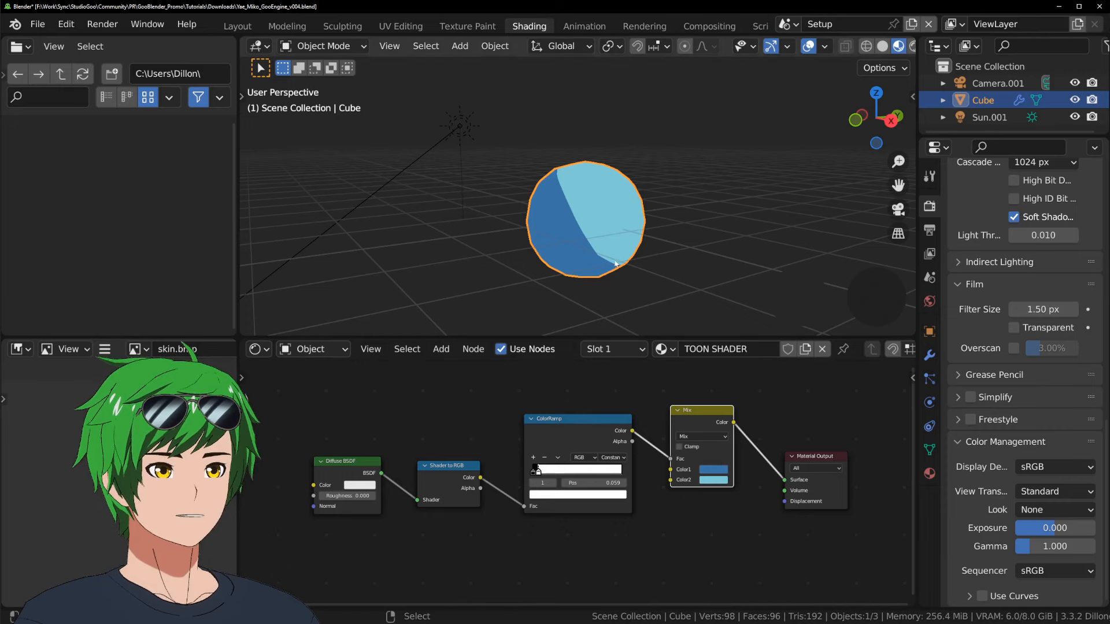
pyautogui.moveTo(616, 264); pyautogui.dragTo(665, 254, button='middle')
pyautogui.hotkey('ctrl', 's')
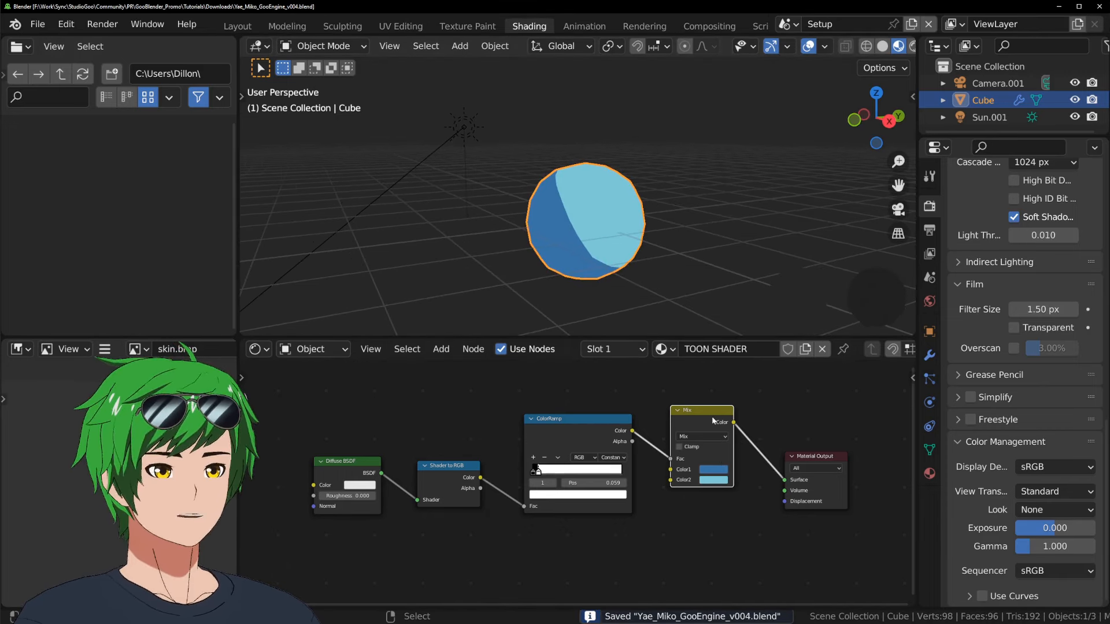
# Tidy the node layout by moving the Mix node slightly lower and the Material Output node closer to it
pyautogui.moveTo(712, 421); pyautogui.dragTo(704, 442, button='right')
pyautogui.rightClick(813, 468)
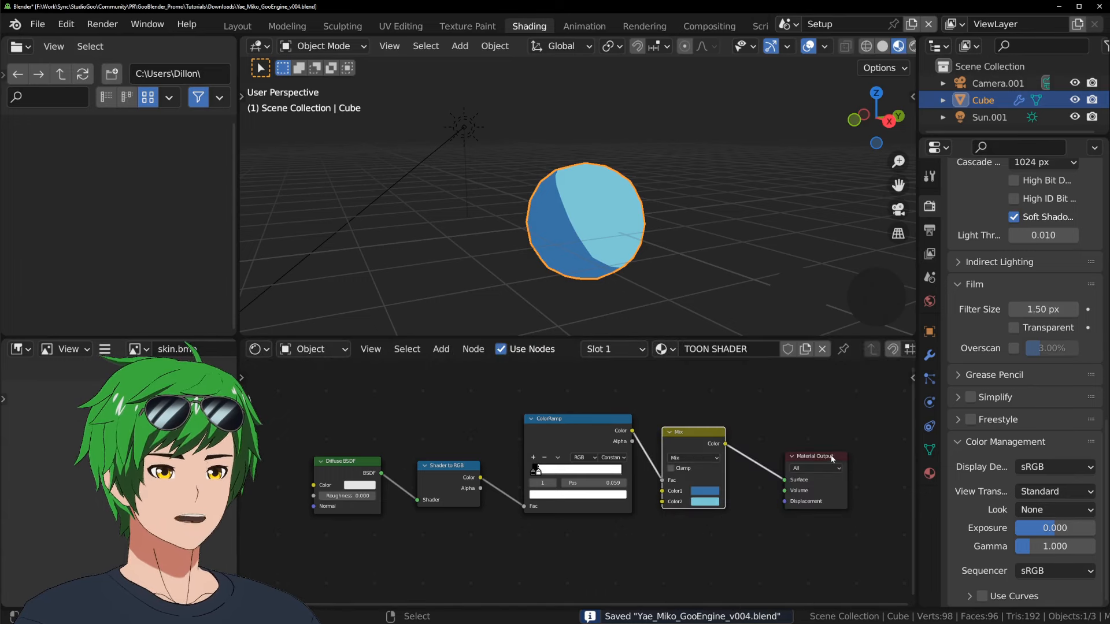
pyautogui.moveTo(833, 458); pyautogui.dragTo(815, 442)
# Add a Shader Info input node and place it below the Diffuse BSDF node
pyautogui.scroll(-3, 735, 500)
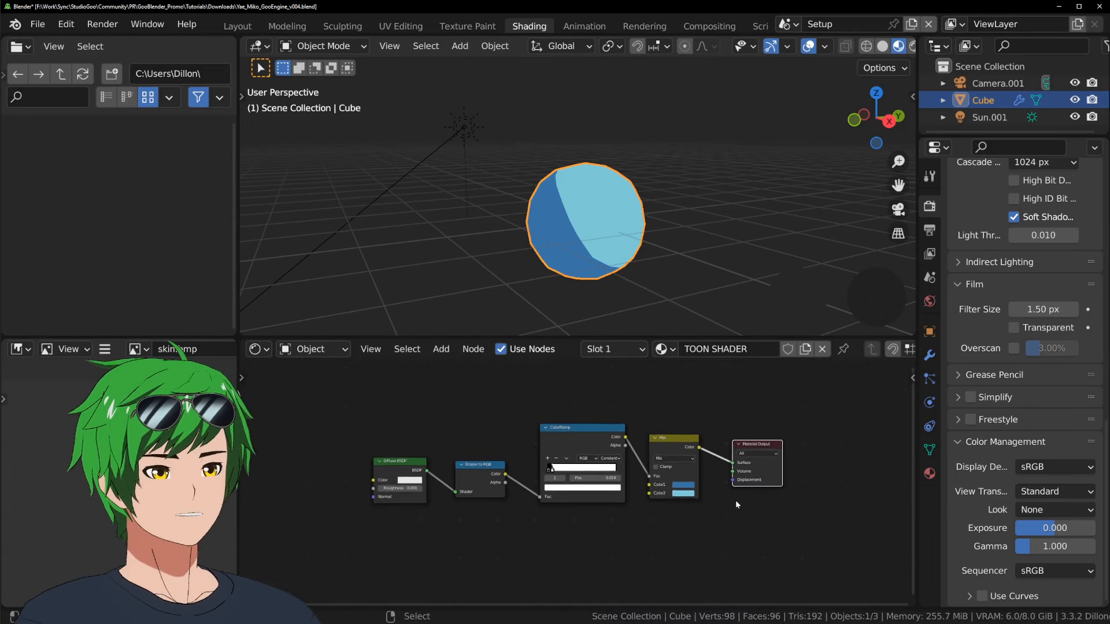
pyautogui.scroll(1, 564, 507)
pyautogui.hotkey('shift', 'a')
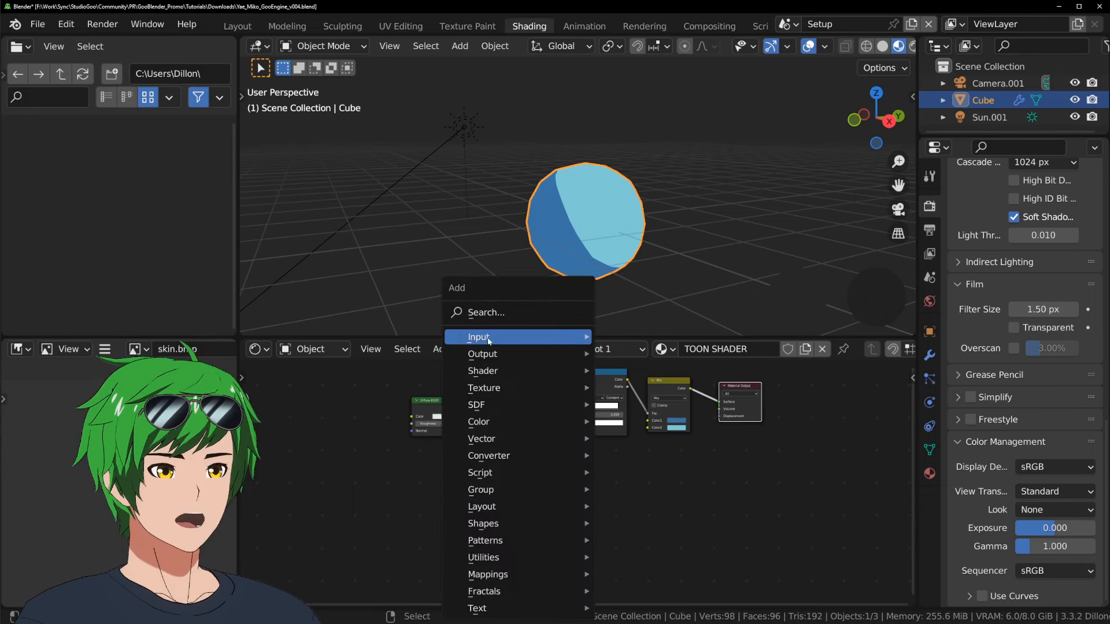
pyautogui.moveTo(573, 337)
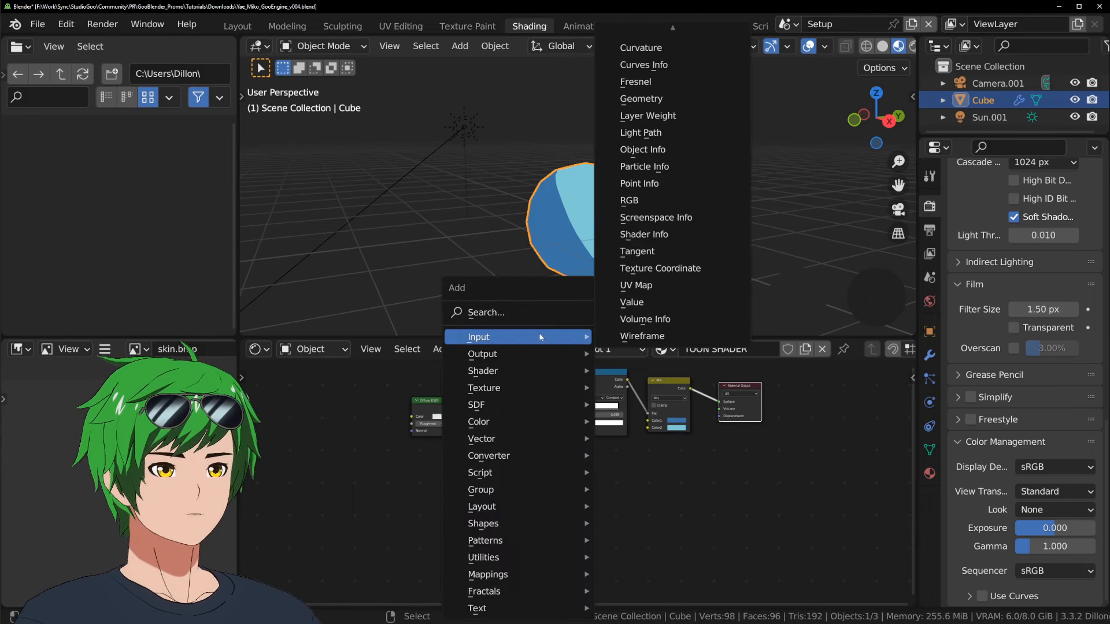
pyautogui.click(672, 235)
pyautogui.click(444, 485)
pyautogui.scroll(1, 445, 480)
pyautogui.press('g')
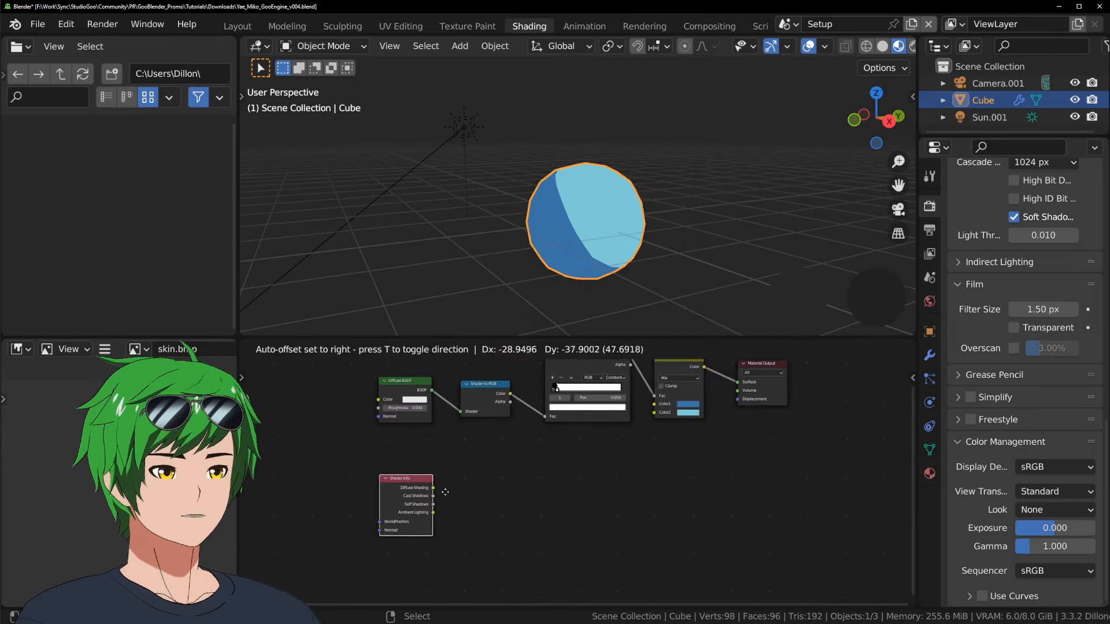
pyautogui.click(436, 490)
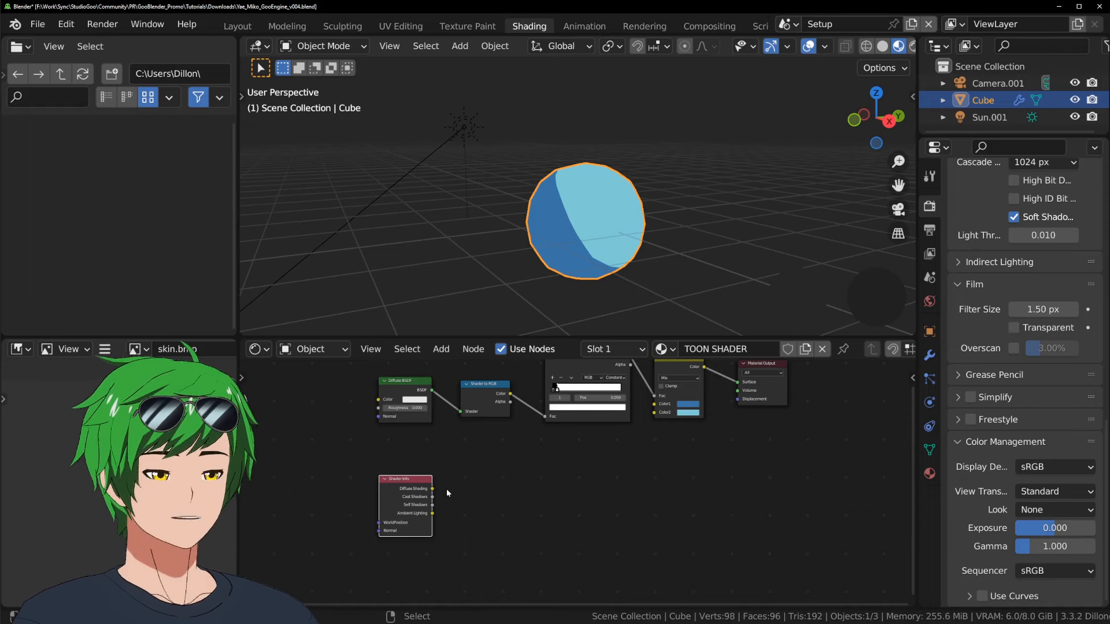
# Move the Shader Info node slightly farther below the Diffuse BSDF node
pyautogui.moveTo(495, 471); pyautogui.dragTo(483, 501, button='middle')
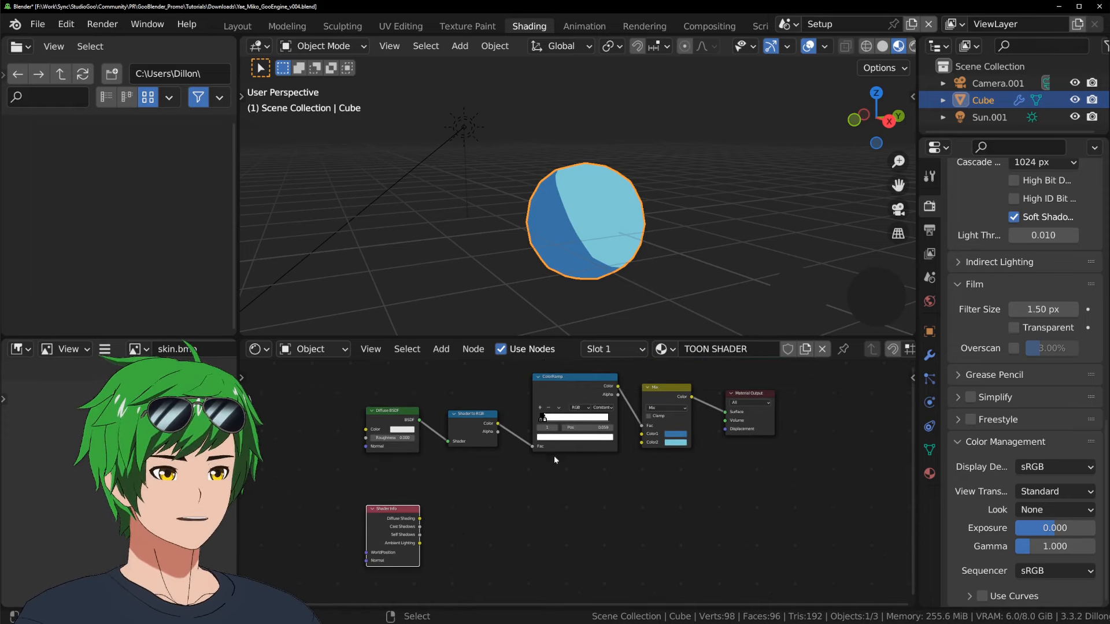
pyautogui.moveTo(553, 455); pyautogui.dragTo(562, 445, button='middle')
pyautogui.press('g')
pyautogui.click(439, 512)
pyautogui.moveTo(520, 506); pyautogui.dragTo(518, 502, button='middle')
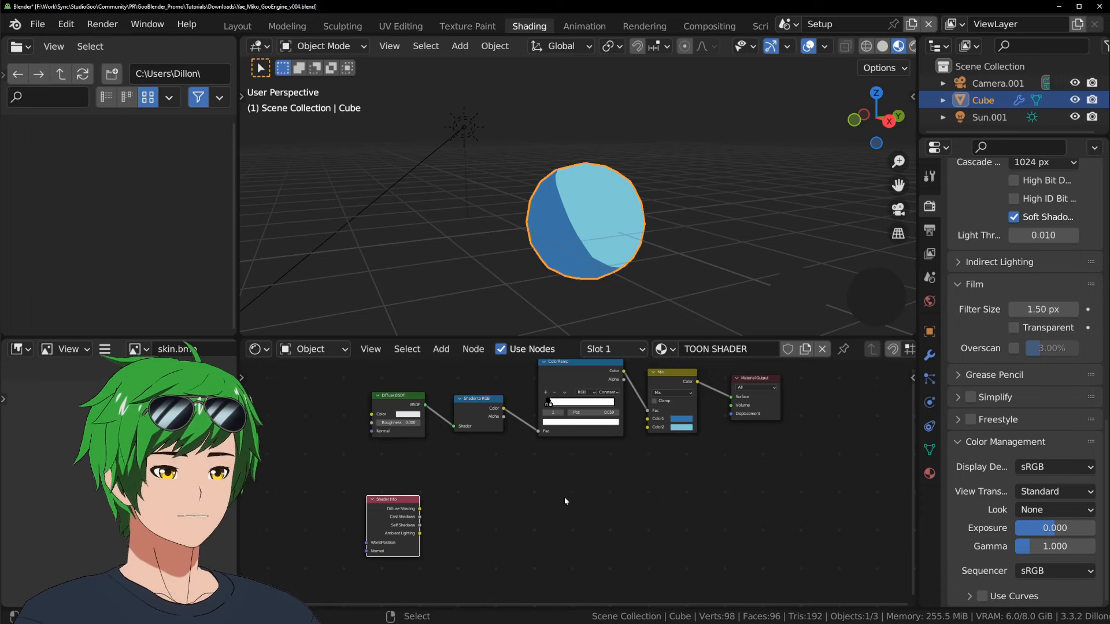
# Duplicate the sphere and place the copy above the original, toward the sun, so it casts a shadow on the original
pyautogui.moveTo(589, 243); pyautogui.dragTo(623, 252, button='middle')
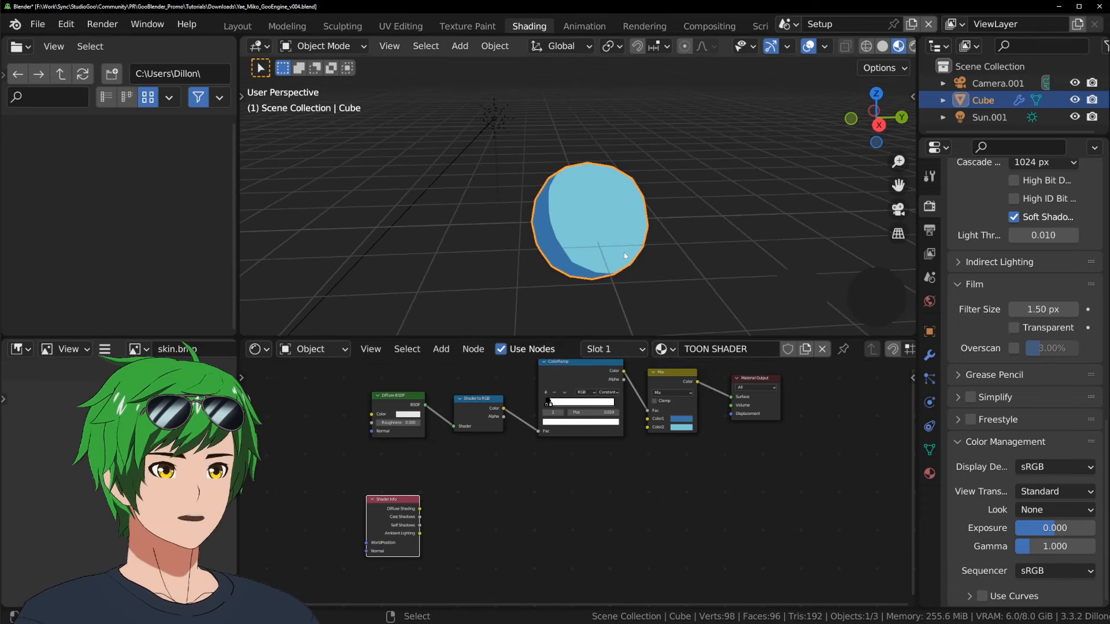
pyautogui.scroll(1, 610, 449)
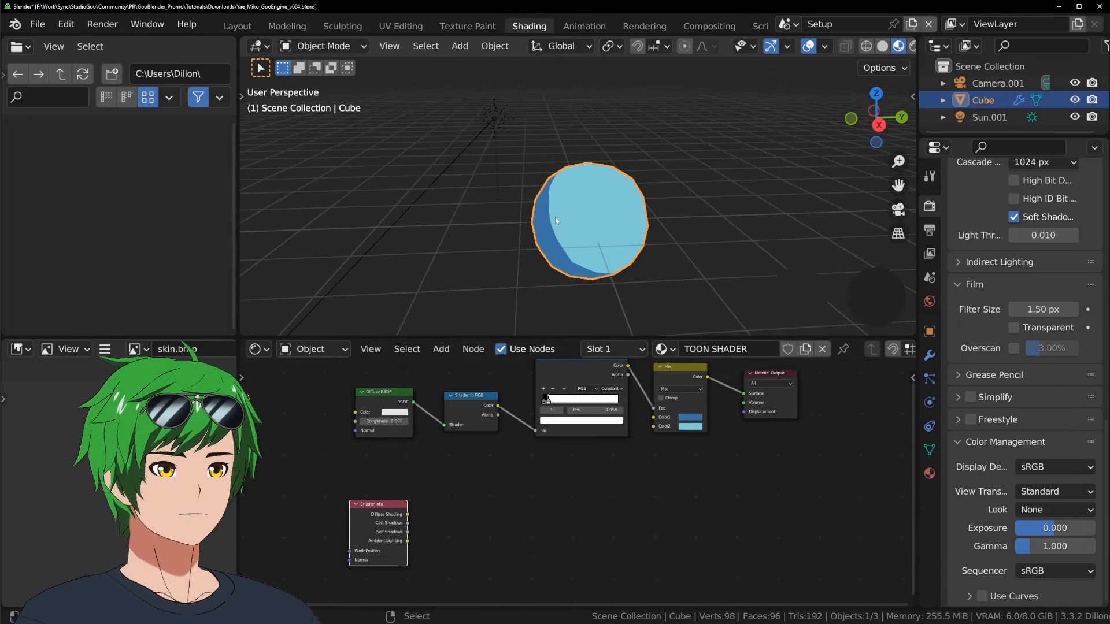
pyautogui.moveTo(555, 217); pyautogui.dragTo(520, 277, button='middle')
pyautogui.hotkey('shift', 'd')
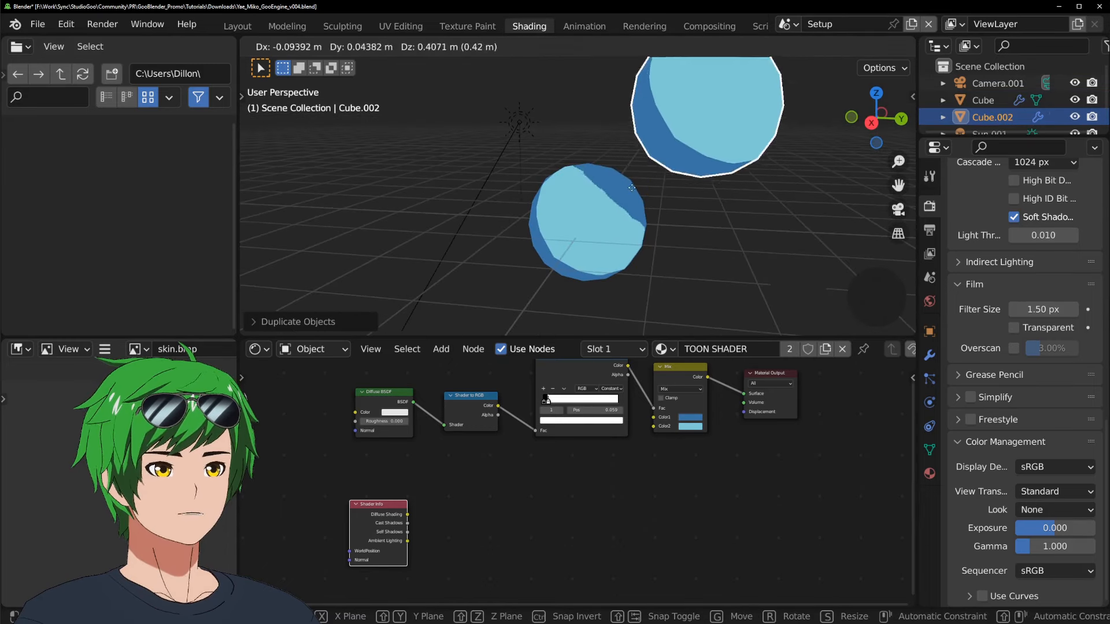
pyautogui.click(632, 187)
pyautogui.moveTo(632, 188); pyautogui.dragTo(665, 234, button='middle')
pyautogui.press('g')
pyautogui.click(639, 211)
# Move the white ColorRamp stop of the original sphere's toon material to position 0.021
pyautogui.scroll(4, 665, 233)
pyautogui.scroll(6, 554, 567)
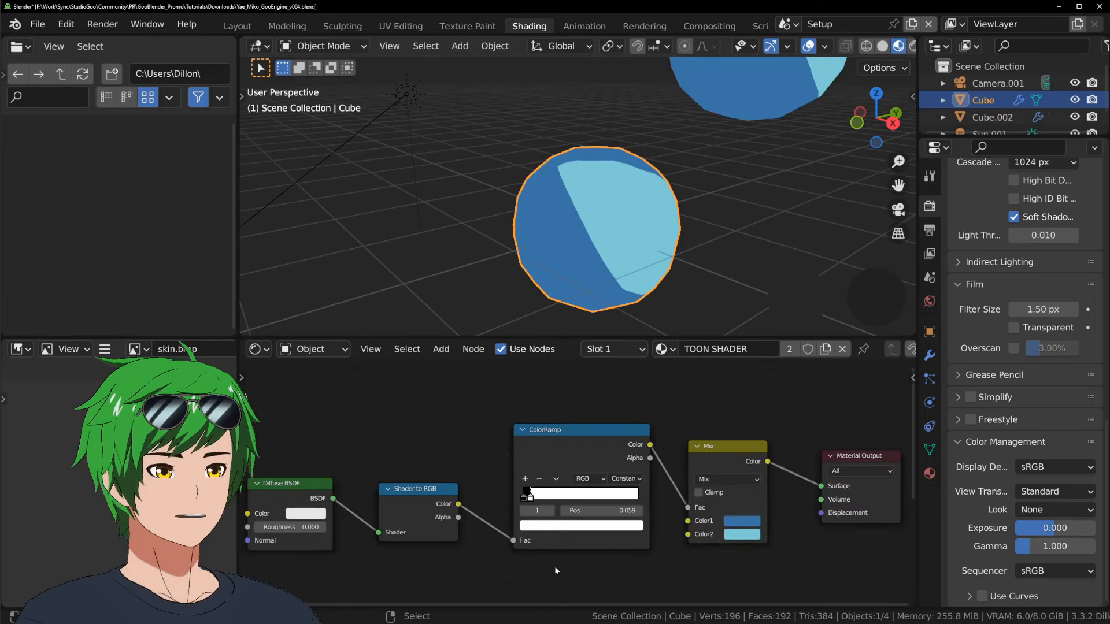
pyautogui.moveTo(515, 535); pyautogui.dragTo(506, 537)
pyautogui.scroll(5, 586, 274)
pyautogui.scroll(-7, 586, 274)
pyautogui.moveTo(588, 274)
pyautogui.mouseDown(button='middle')
pyautogui.moveTo(663, 176)
pyautogui.moveTo(490, 229)
pyautogui.moveTo(668, 191)
pyautogui.moveTo(665, 220)
pyautogui.moveTo(668, 203)
pyautogui.moveTo(642, 208)
pyautogui.mouseUp(button='middle')
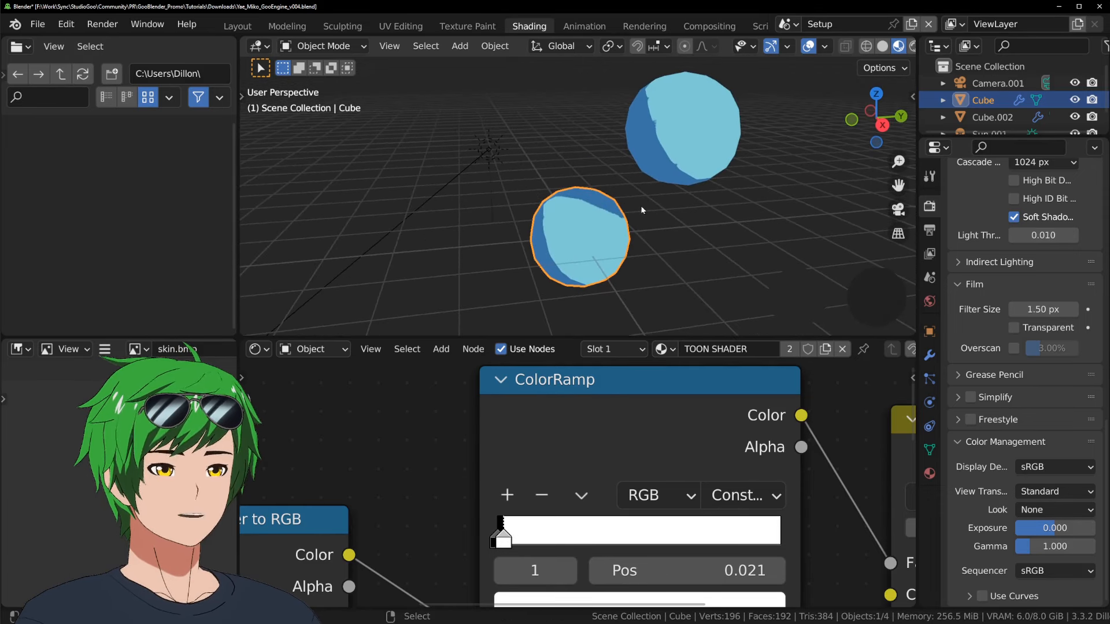
pyautogui.click(929, 473)
pyautogui.scroll(-6, 563, 453)
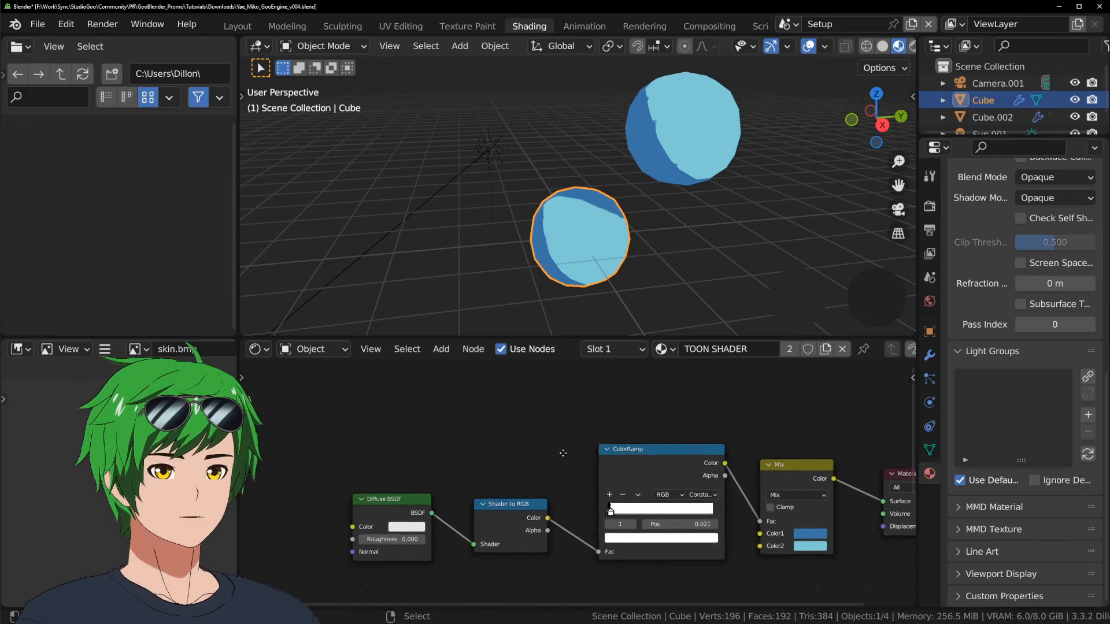
pyautogui.moveTo(563, 453); pyautogui.dragTo(521, 465, button='middle')
pyautogui.scroll(10, 1010, 253)
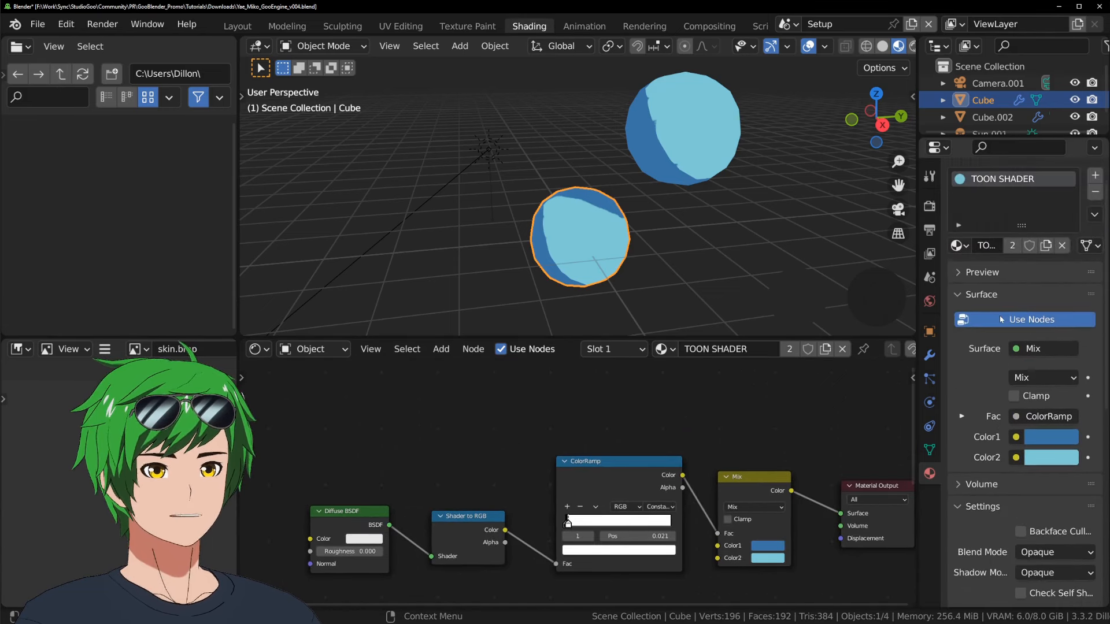
# Try a lighter grey world background with value 0.100, followed by a dark blue with value 0.033
pyautogui.click(930, 301)
pyautogui.click(1042, 311)
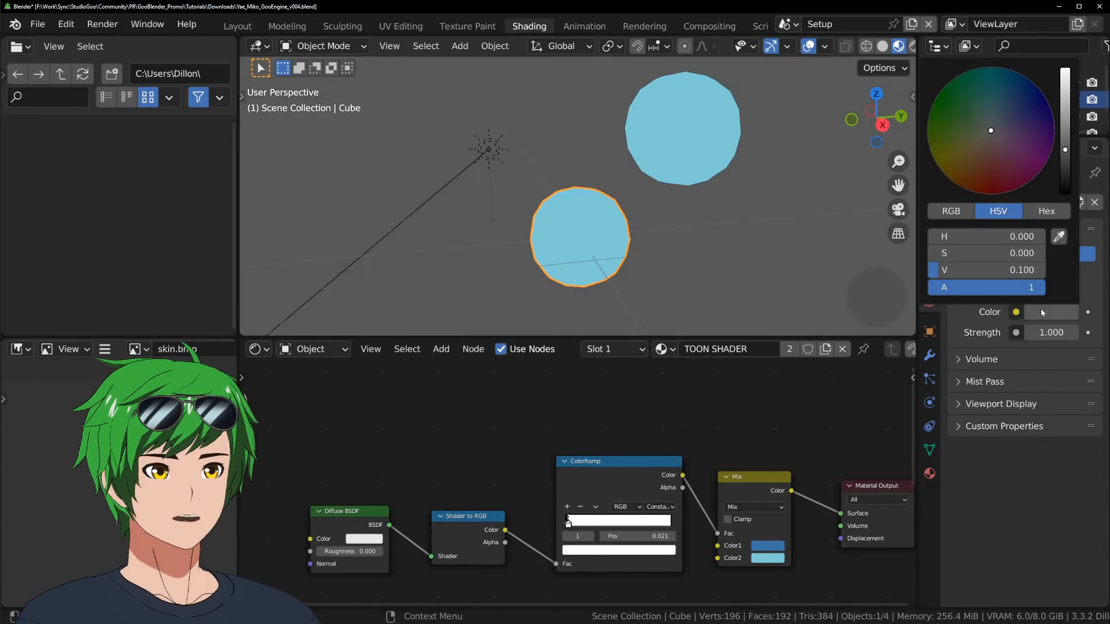
pyautogui.scroll(-4, 1041, 310)
pyautogui.scroll(3, 1041, 310)
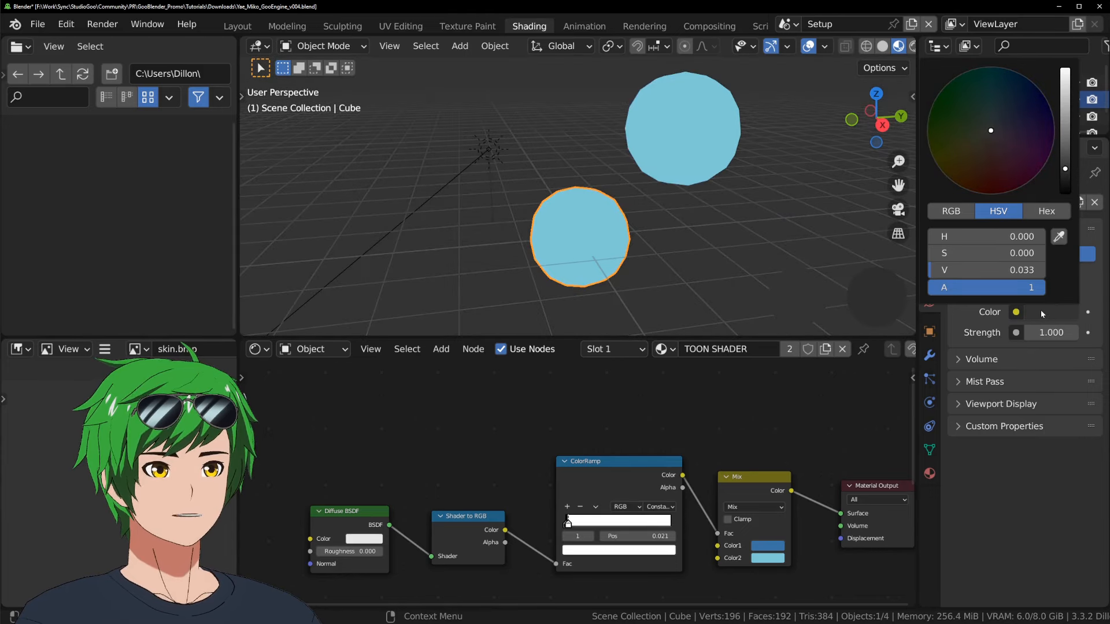
pyautogui.moveTo(1000, 105)
pyautogui.mouseDown()
pyautogui.moveTo(977, 93)
pyautogui.moveTo(1003, 86)
pyautogui.moveTo(982, 87)
pyautogui.moveTo(960, 109)
pyautogui.moveTo(977, 153)
pyautogui.mouseUp()
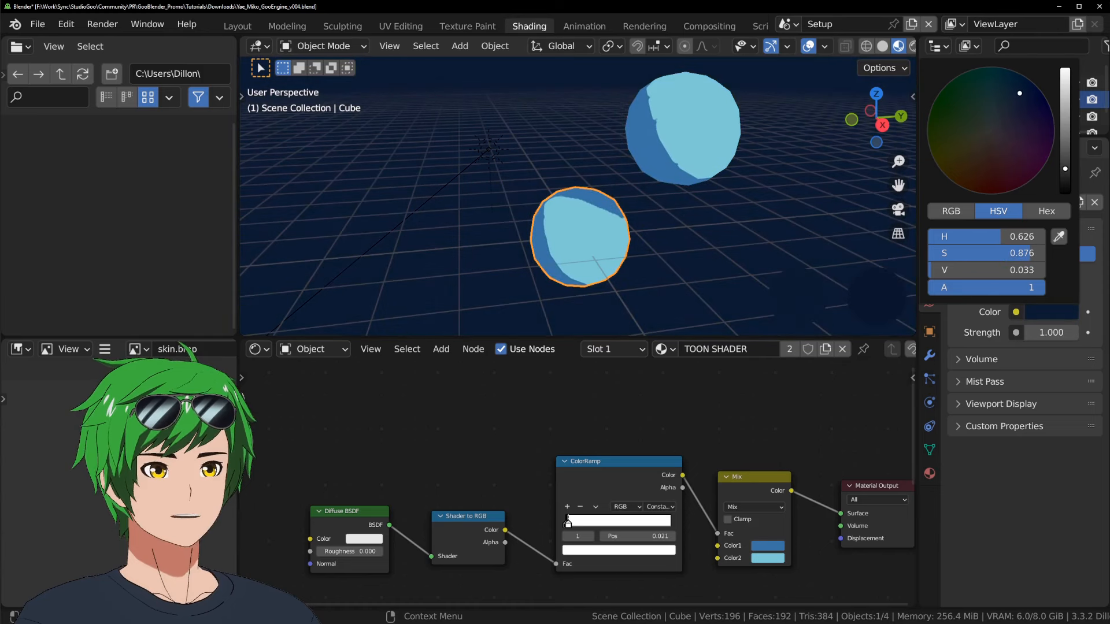
# Test lighter grey and black world backgrounds on the Diffuse BSDF output, and restore the dark grey background and the Mix output
pyautogui.click(1043, 314)
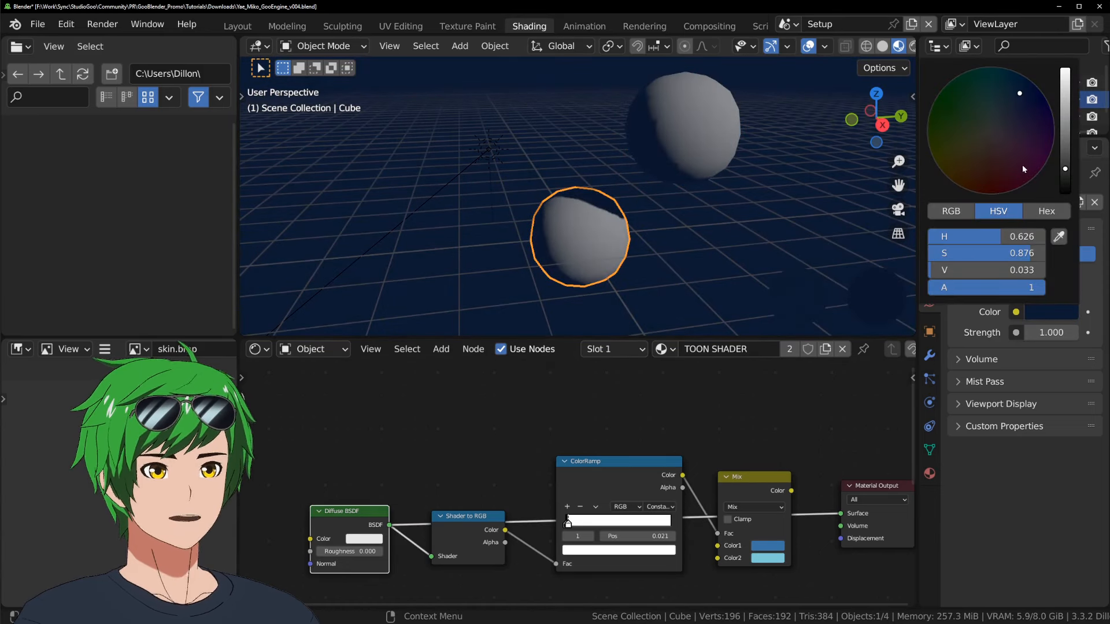
pyautogui.moveTo(1021, 99)
pyautogui.mouseDown()
pyautogui.moveTo(965, 97)
pyautogui.moveTo(1002, 107)
pyautogui.moveTo(993, 124)
pyautogui.mouseUp()
pyautogui.scroll(5, 993, 133)
pyautogui.scroll(-2, 994, 132)
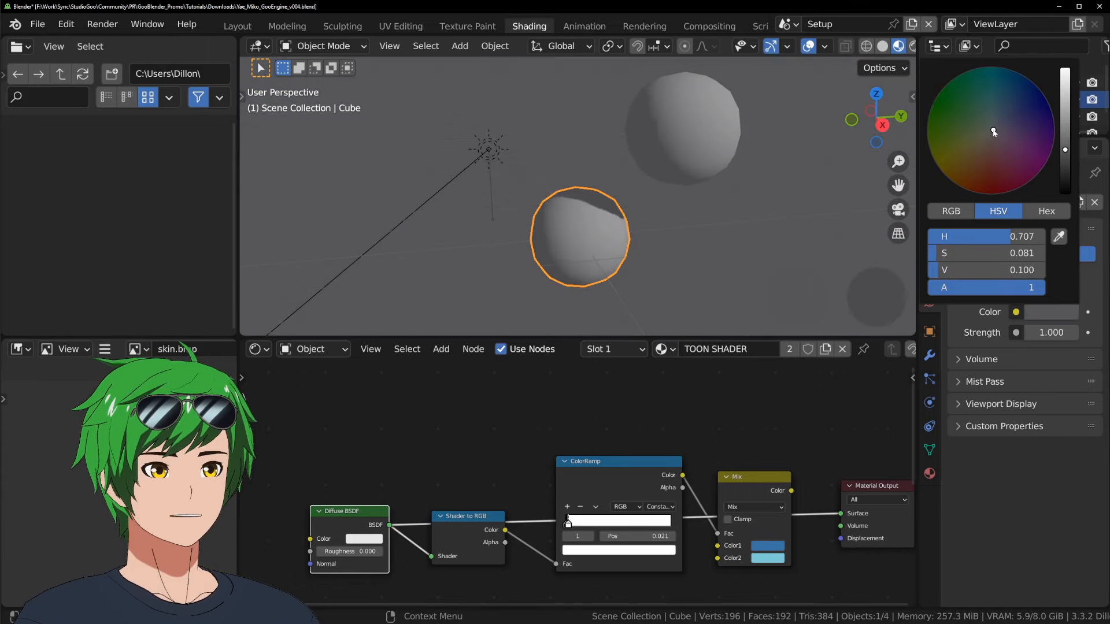
pyautogui.click(1049, 310)
pyautogui.moveTo(1063, 168); pyautogui.dragTo(1063, 194)
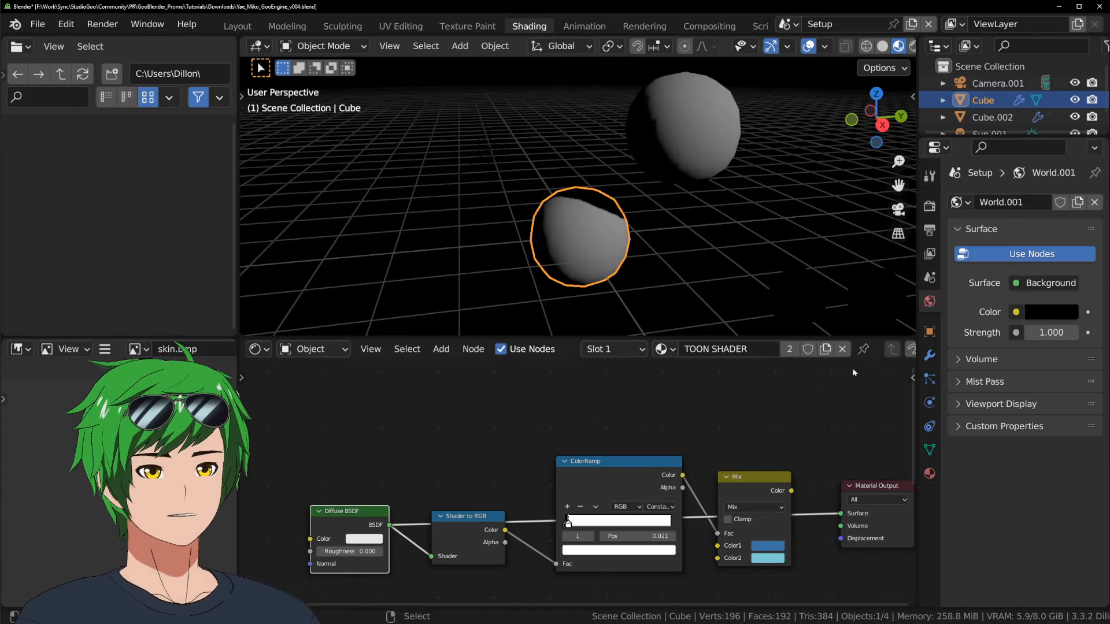
pyautogui.click(1058, 307)
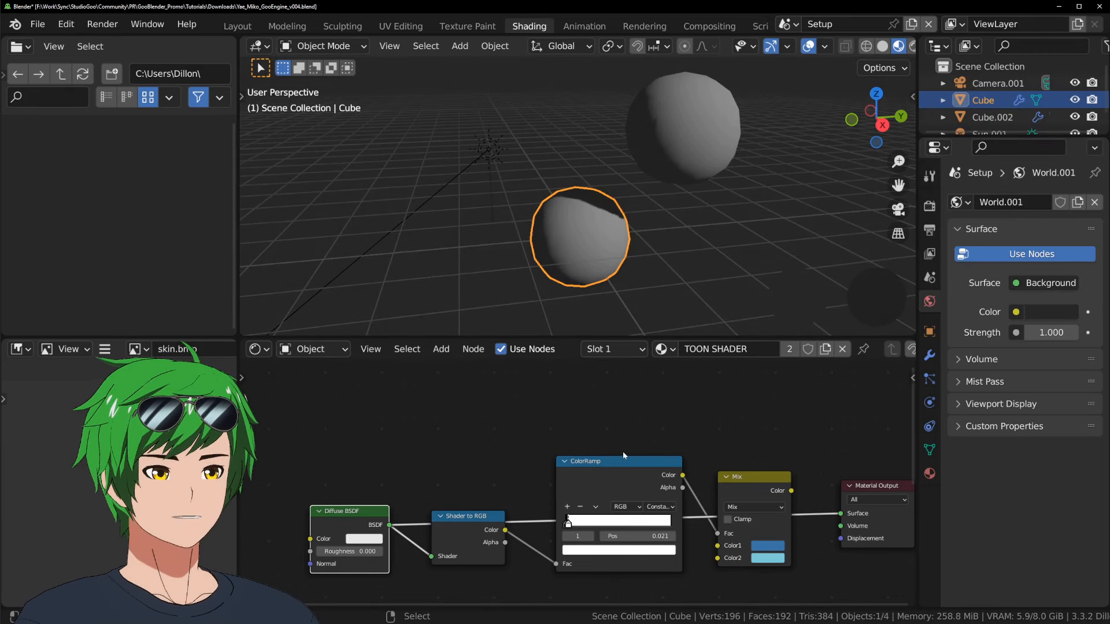
pyautogui.moveTo(762, 477); pyautogui.dragTo(764, 478)
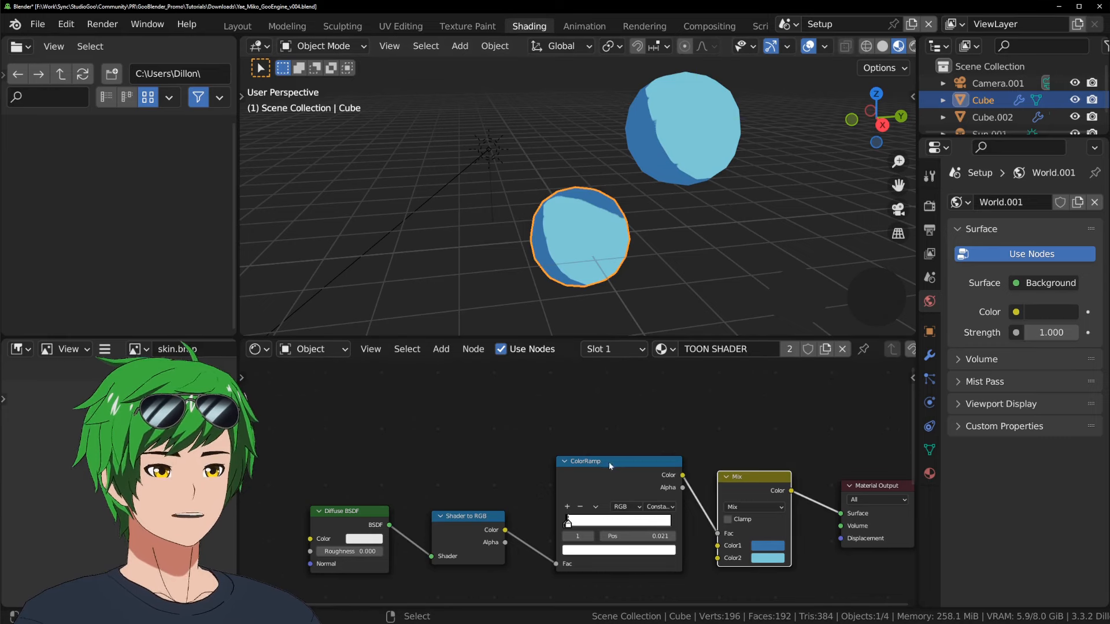
# Move the Material Output node down level with the Shader Info node and feed its surface from the Diffuse Shading output
pyautogui.press('Home')
pyautogui.click(774, 383)
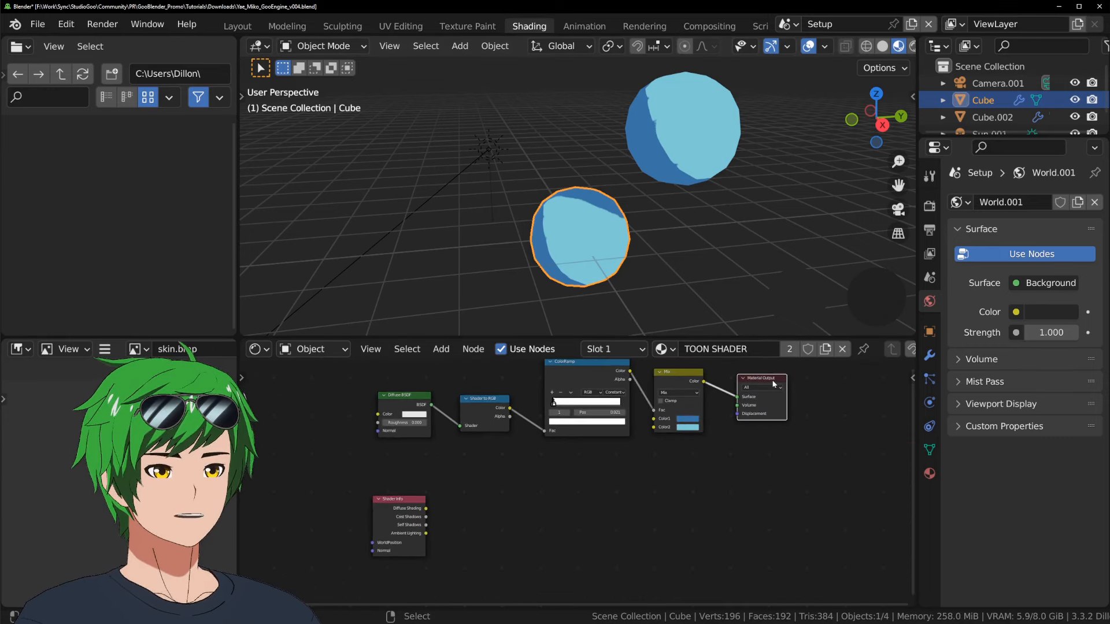
pyautogui.moveTo(774, 390); pyautogui.dragTo(803, 497)
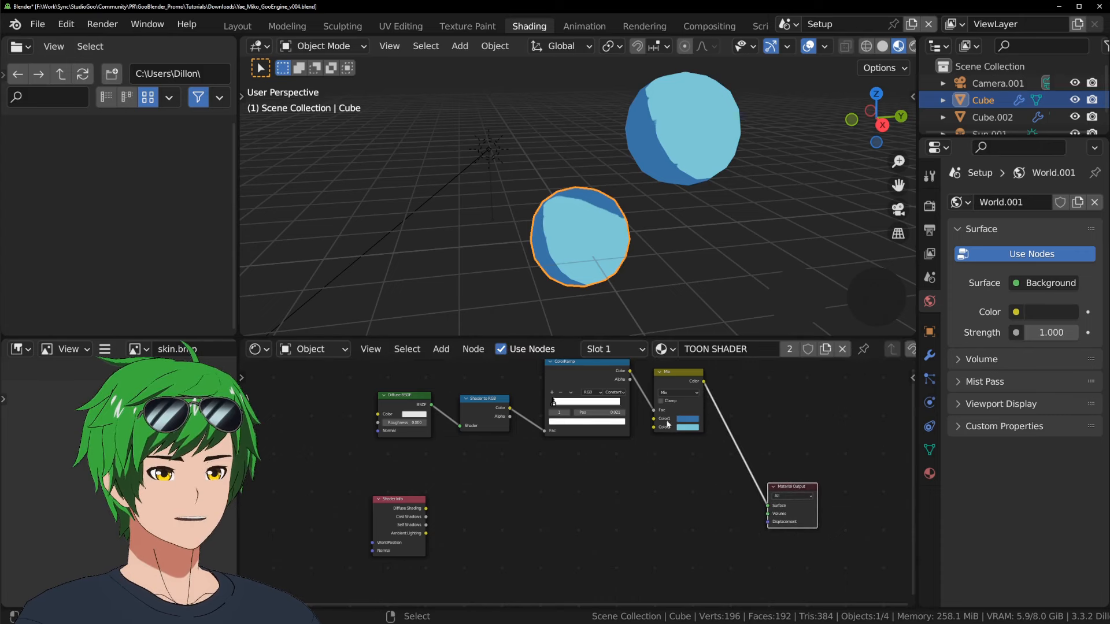
pyautogui.scroll(1, 667, 481)
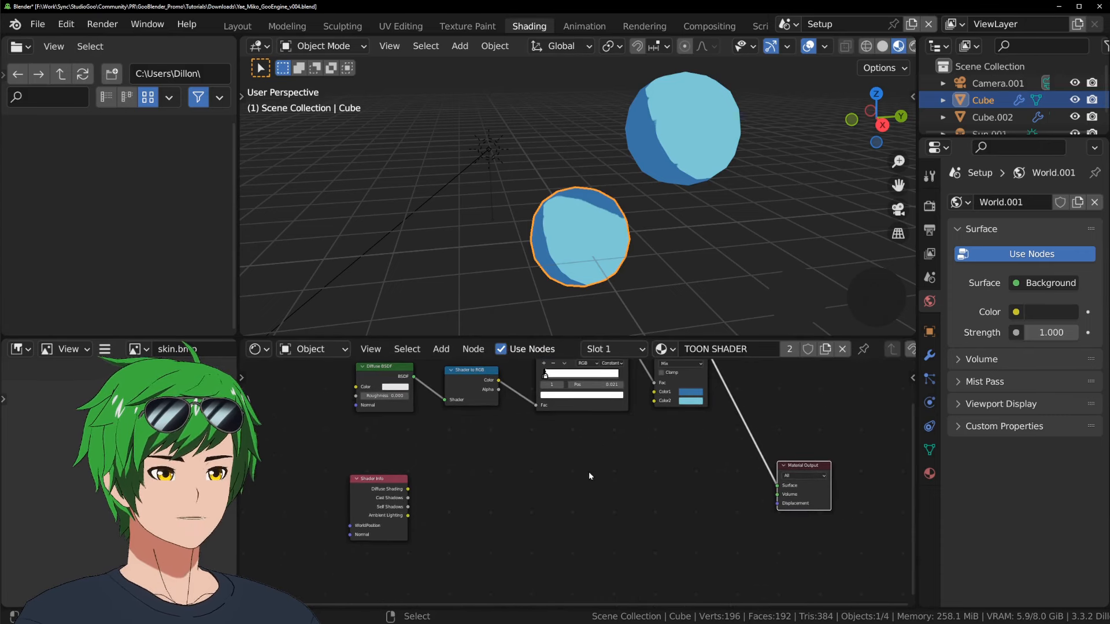
pyautogui.moveTo(590, 476)
pyautogui.mouseDown(button='middle')
pyautogui.moveTo(632, 437)
pyautogui.moveTo(635, 488)
pyautogui.mouseUp(button='middle')
pyautogui.keyDown('ctrl'); pyautogui.keyDown('shift'); pyautogui.click(432, 461); pyautogui.keyUp('shift'); pyautogui.keyUp('ctrl')
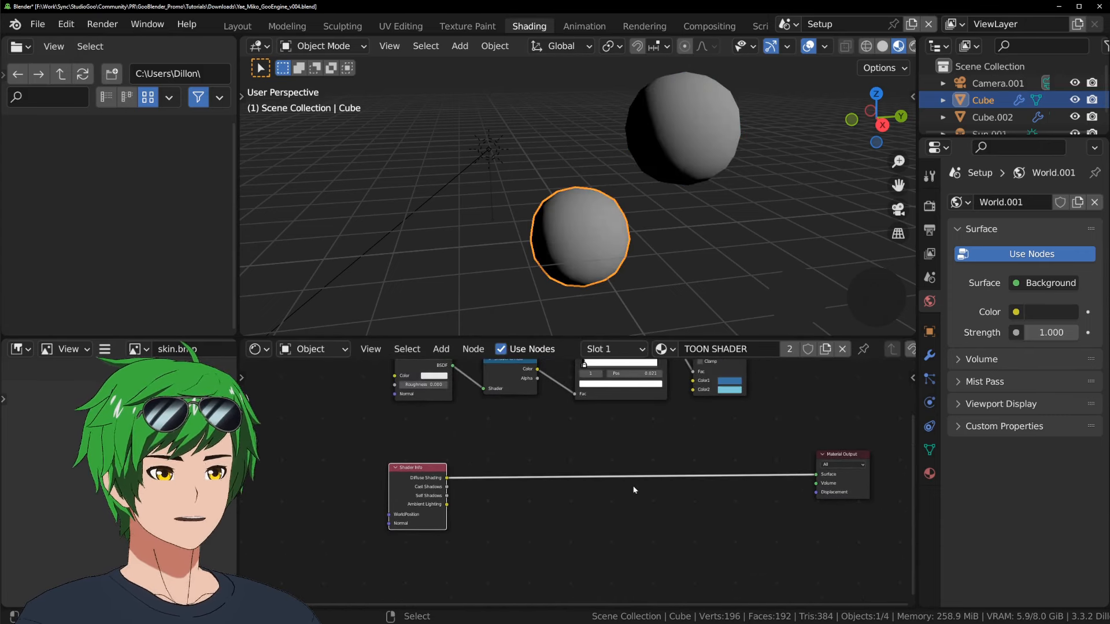
pyautogui.moveTo(597, 445); pyautogui.dragTo(580, 461, button='middle')
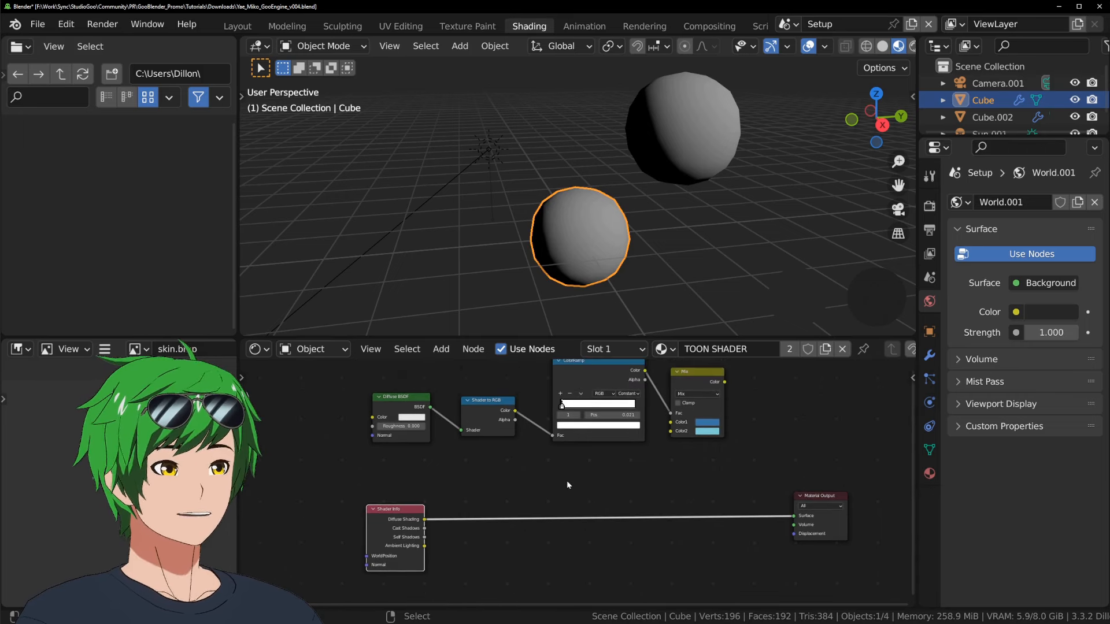
# Save the file, reconnect the Mix node to the Material Output, and move the output node back beside it
pyautogui.hotkey('ctrl', 's')
pyautogui.keyDown('ctrl'); pyautogui.keyDown('shift'); pyautogui.click(716, 386); pyautogui.keyUp('shift'); pyautogui.keyUp('ctrl')
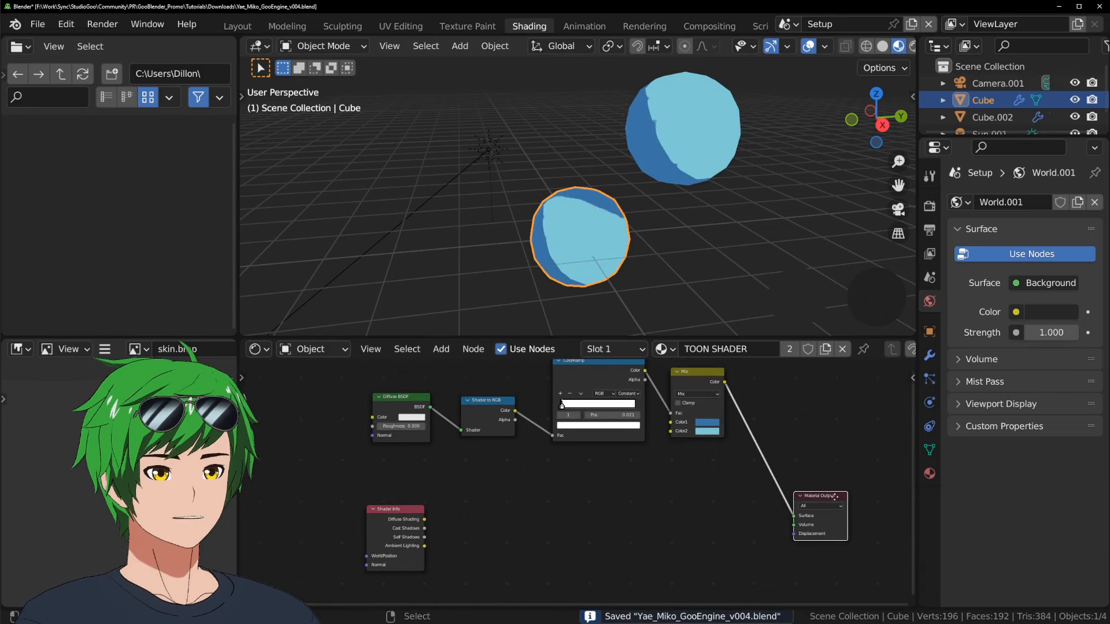
pyautogui.moveTo(825, 515); pyautogui.dragTo(806, 416)
# Give the duplicated upper sphere its own copy of the material and rename it BAD TOON SHADER
pyautogui.click(697, 147)
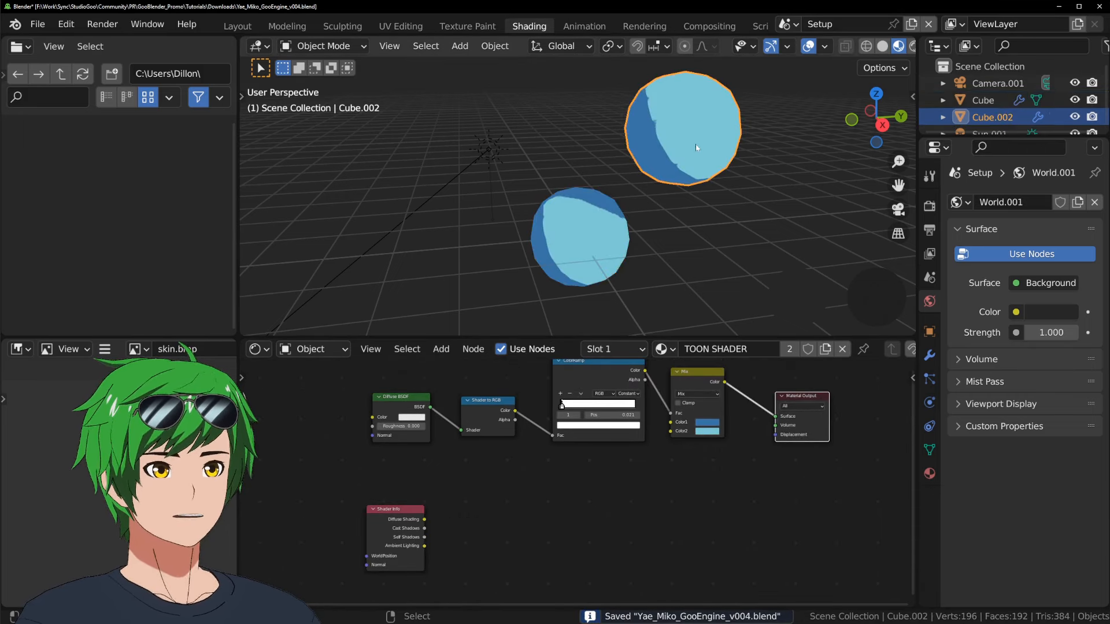
pyautogui.click(930, 472)
pyautogui.click(1008, 276)
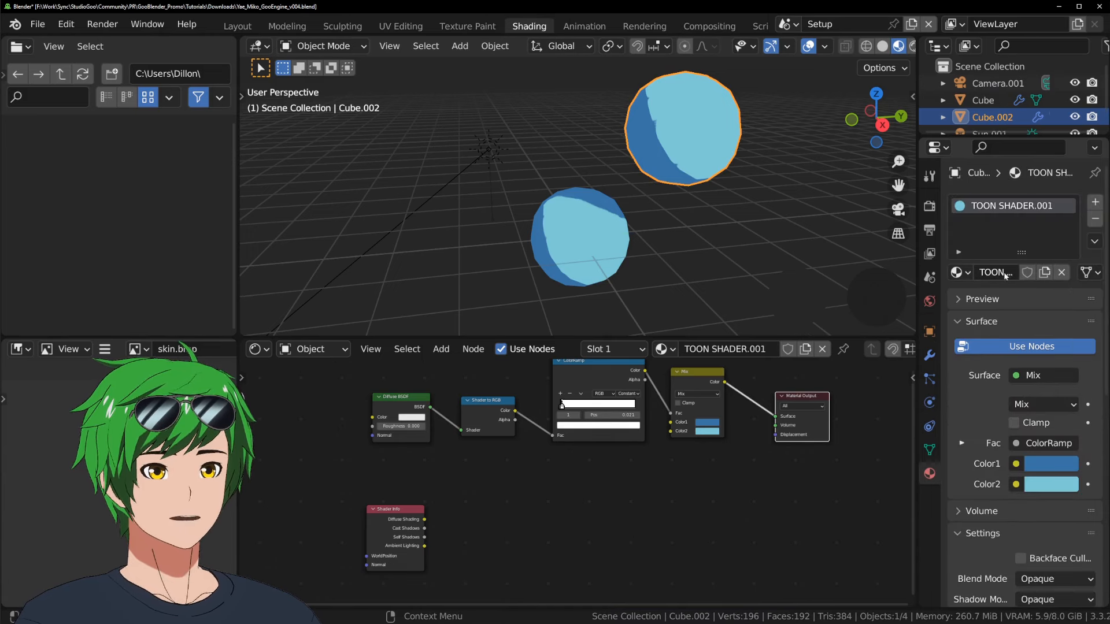
pyautogui.click(1006, 274)
pyautogui.write('BAD')
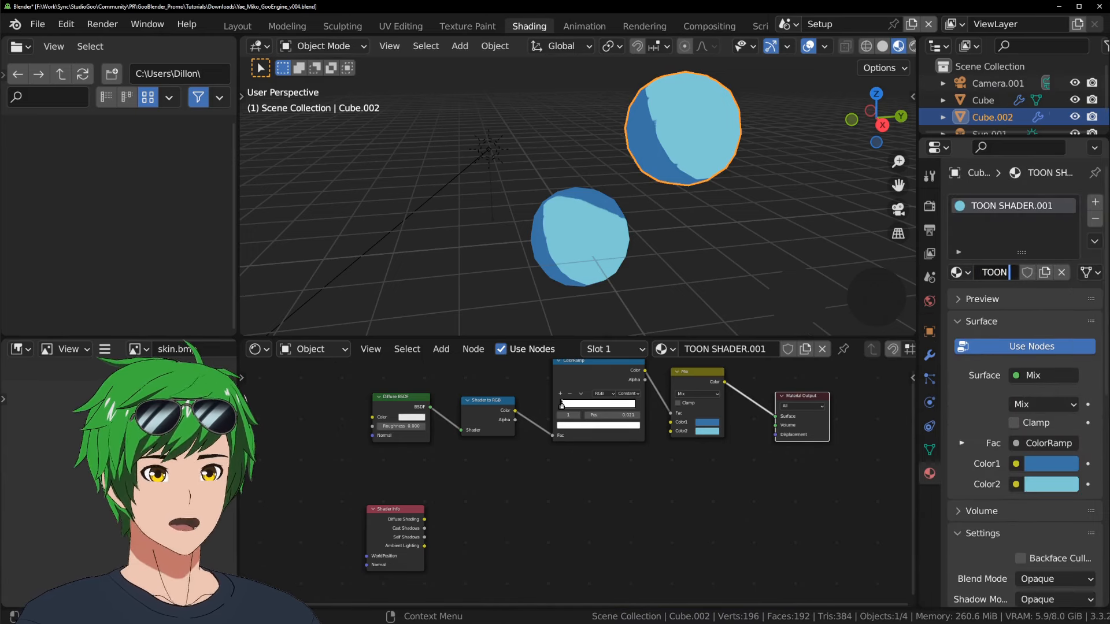
pyautogui.write(' TOON SHADER')
pyautogui.press('Return')
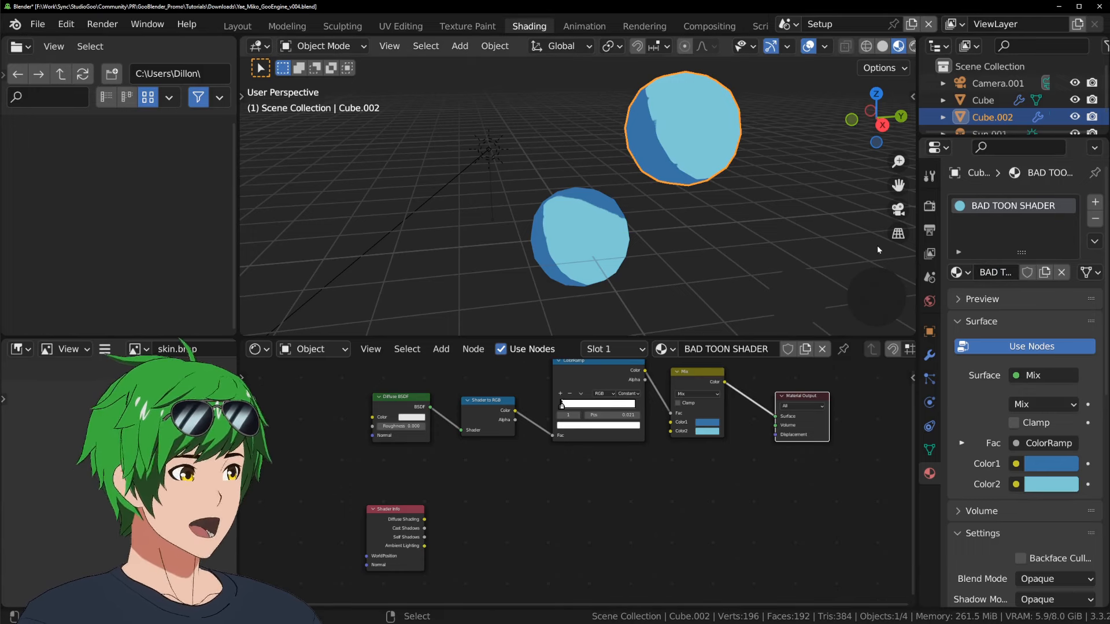
# Delete the Diffuse BSDF, Shader to RGB, ColorRamp and Mix nodes from the lower sphere's TOON SHADER material
pyautogui.click(611, 229)
pyautogui.moveTo(599, 473); pyautogui.dragTo(594, 493, button='middle')
pyautogui.moveTo(661, 492); pyautogui.dragTo(659, 467, button='middle')
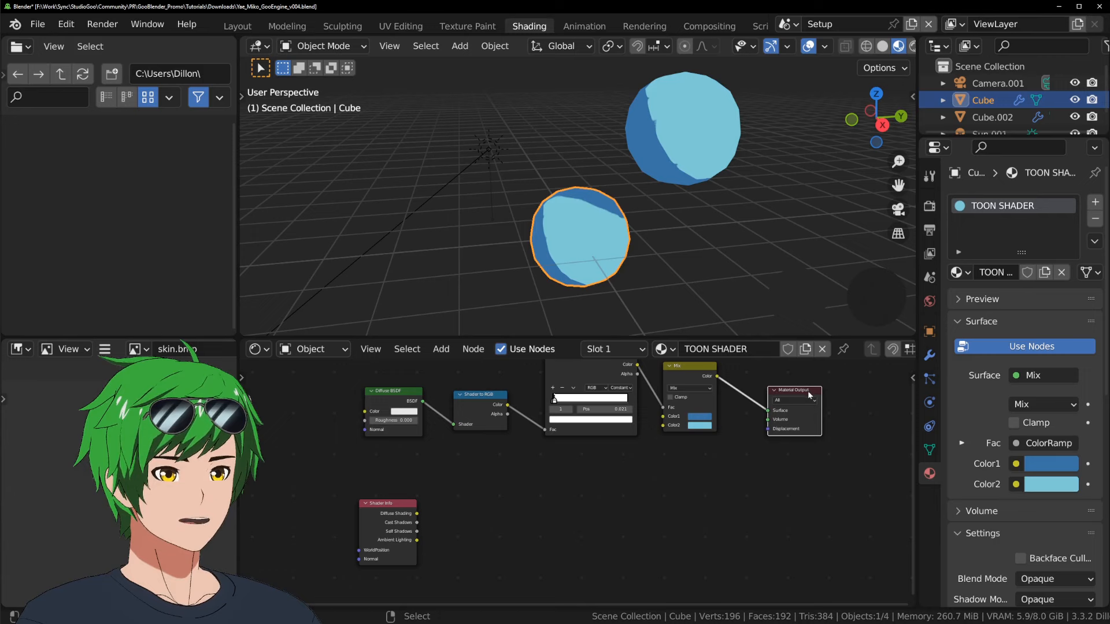
pyautogui.click(684, 381)
pyautogui.press('l')
pyautogui.press('x')
# Connect Shader Info's Diffuse Shading to the Material Output surface, arrange the two nodes in a row, and save the file
pyautogui.moveTo(800, 390)
pyautogui.mouseDown()
pyautogui.moveTo(768, 509)
pyautogui.moveTo(779, 493)
pyautogui.mouseUp()
pyautogui.moveTo(416, 513); pyautogui.dragTo(746, 514)
pyautogui.moveTo(391, 513); pyautogui.dragTo(393, 493)
pyautogui.moveTo(571, 433); pyautogui.dragTo(576, 407, button='middle')
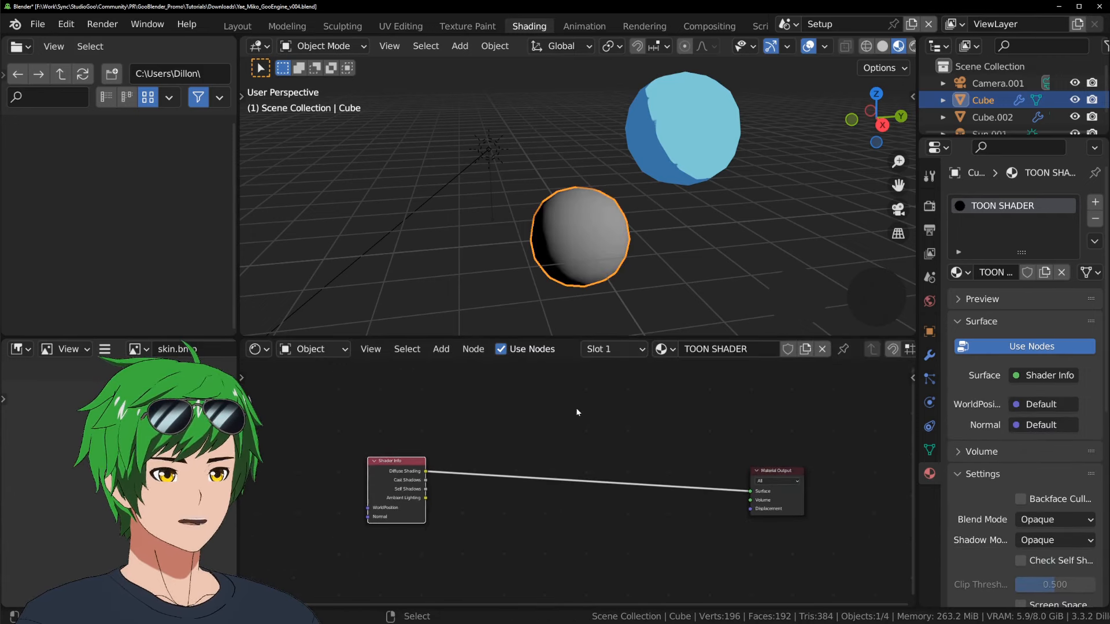
pyautogui.scroll(1, 636, 473)
pyautogui.moveTo(636, 473); pyautogui.dragTo(644, 468, button='middle')
pyautogui.hotkey('ctrl', 's')
pyautogui.scroll(1, 482, 478)
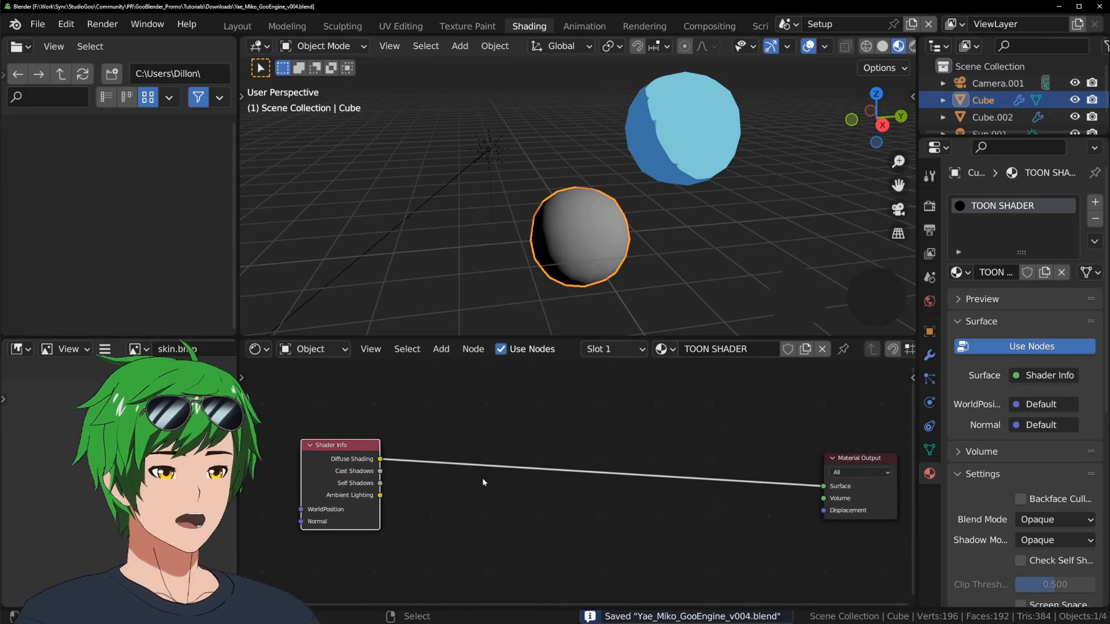
pyautogui.moveTo(482, 478); pyautogui.dragTo(485, 455, button='middle')
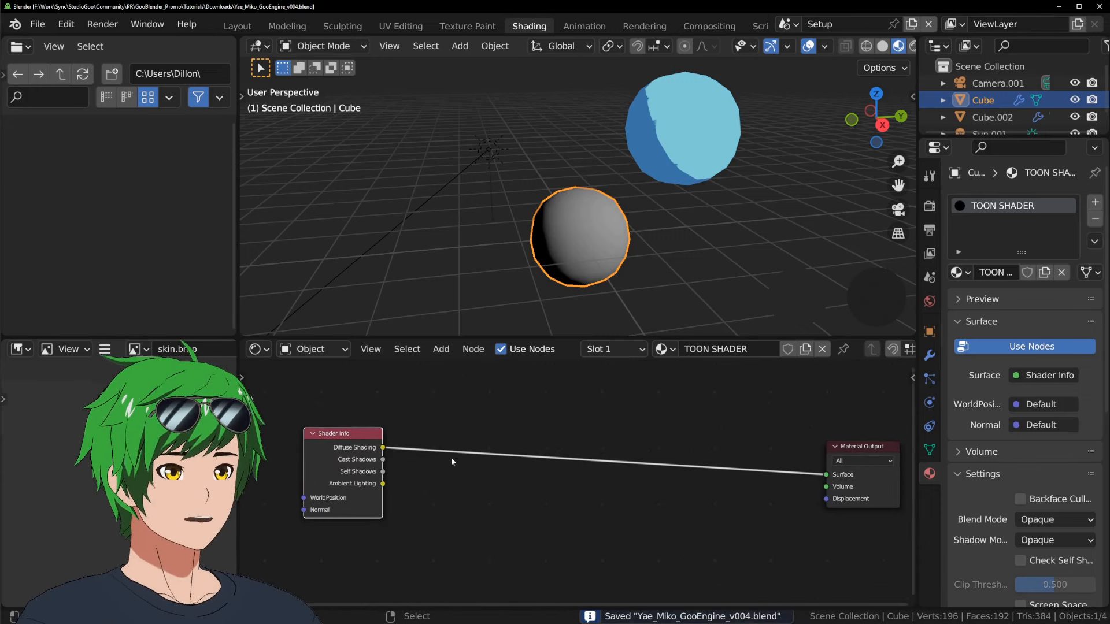
# Send Shader Info's Cast Shadows output to the Material Output surface and examine the lower sphere from several angles
pyautogui.moveTo(697, 218); pyautogui.dragTo(627, 225, button='middle')
pyautogui.scroll(2, 569, 250)
pyautogui.keyDown('shift'); pyautogui.moveTo(569, 250); pyautogui.dragTo(634, 255, button='middle'); pyautogui.keyUp('shift')
pyautogui.moveTo(408, 490); pyautogui.dragTo(449, 489, button='middle')
pyautogui.scroll(1, 449, 487)
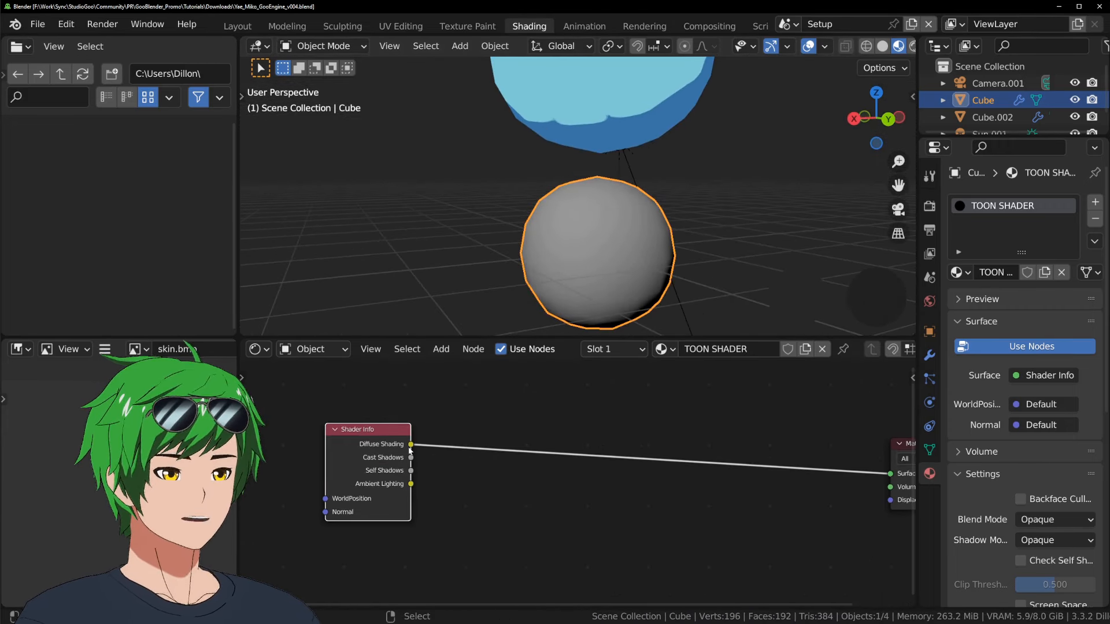
pyautogui.keyDown('ctrl'); pyautogui.keyDown('shift'); pyautogui.click(382, 453); pyautogui.keyUp('shift'); pyautogui.keyUp('ctrl')
pyautogui.moveTo(607, 249); pyautogui.dragTo(712, 251, button='middle')
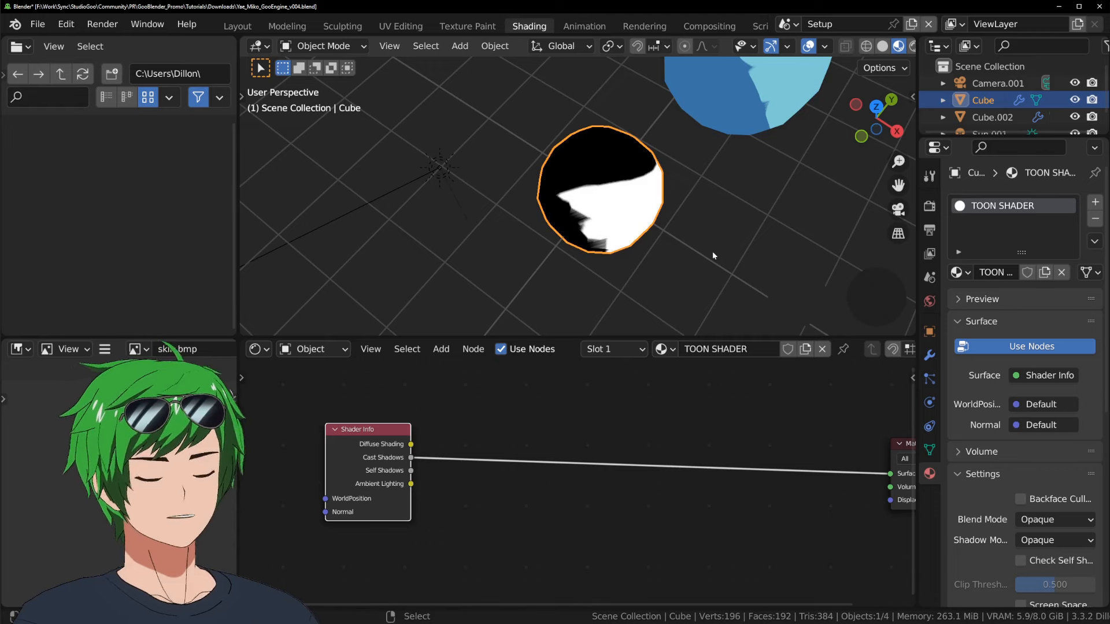
# Switch the surface preview back and forth between Shader Info's outputs to compare Diffuse Shading with Cast Shadows
pyautogui.keyDown('ctrl'); pyautogui.keyDown('shift'); pyautogui.click(380, 457); pyautogui.keyUp('shift'); pyautogui.keyUp('ctrl')
pyautogui.keyDown('ctrl'); pyautogui.keyDown('shift'); pyautogui.click(381, 457); pyautogui.keyUp('shift'); pyautogui.keyUp('ctrl')
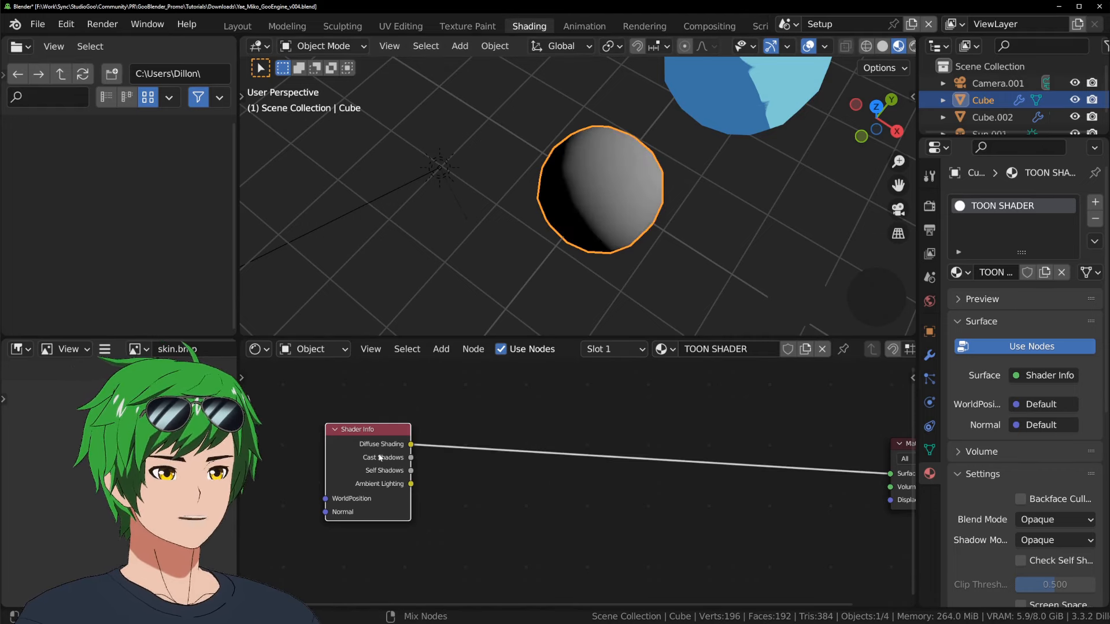
pyautogui.keyDown('ctrl'); pyautogui.keyDown('shift'); pyautogui.click(380, 456); pyautogui.keyUp('shift'); pyautogui.keyUp('ctrl')
pyautogui.keyDown('ctrl'); pyautogui.keyDown('shift'); pyautogui.click(380, 457); pyautogui.keyUp('shift'); pyautogui.keyUp('ctrl')
pyautogui.keyDown('ctrl'); pyautogui.keyDown('shift'); pyautogui.click(381, 457); pyautogui.keyUp('shift'); pyautogui.keyUp('ctrl')
pyautogui.keyDown('ctrl'); pyautogui.keyDown('shift'); pyautogui.click(380, 457); pyautogui.keyUp('shift'); pyautogui.keyUp('ctrl')
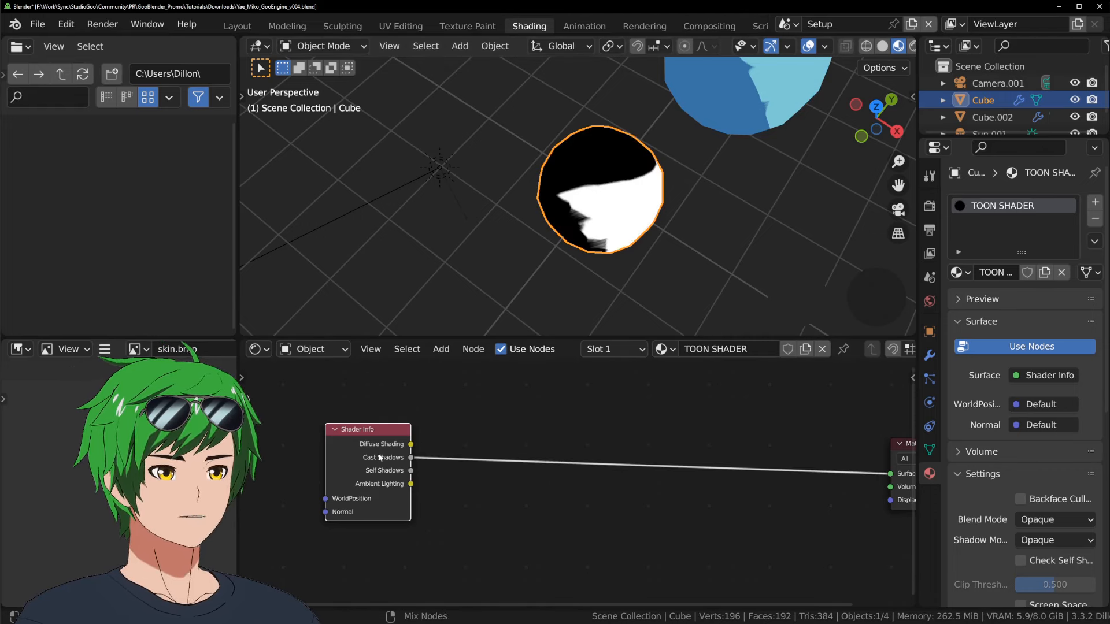
# Cycle the surface preview through Shader Info's outputs, ending on Cast Shadows, and inspect the lower sphere from several sides
pyautogui.keyDown('ctrl'); pyautogui.keyDown('shift'); pyautogui.click(380, 457); pyautogui.keyUp('shift'); pyautogui.keyUp('ctrl')
pyautogui.keyDown('ctrl'); pyautogui.keyDown('shift'); pyautogui.click(380, 457); pyautogui.keyUp('shift'); pyautogui.keyUp('ctrl')
pyautogui.keyDown('ctrl'); pyautogui.keyDown('shift'); pyautogui.click(381, 457); pyautogui.keyUp('shift'); pyautogui.keyUp('ctrl')
pyautogui.keyDown('ctrl'); pyautogui.keyDown('shift'); pyautogui.click(381, 457); pyautogui.keyUp('shift'); pyautogui.keyUp('ctrl')
pyautogui.keyDown('ctrl'); pyautogui.keyDown('shift'); pyautogui.click(402, 456); pyautogui.keyUp('shift'); pyautogui.keyUp('ctrl')
pyautogui.keyDown('ctrl'); pyautogui.keyDown('shift'); pyautogui.click(402, 456); pyautogui.keyUp('shift'); pyautogui.keyUp('ctrl')
pyautogui.keyDown('ctrl'); pyautogui.keyDown('shift'); pyautogui.click(402, 457); pyautogui.keyUp('shift'); pyautogui.keyUp('ctrl')
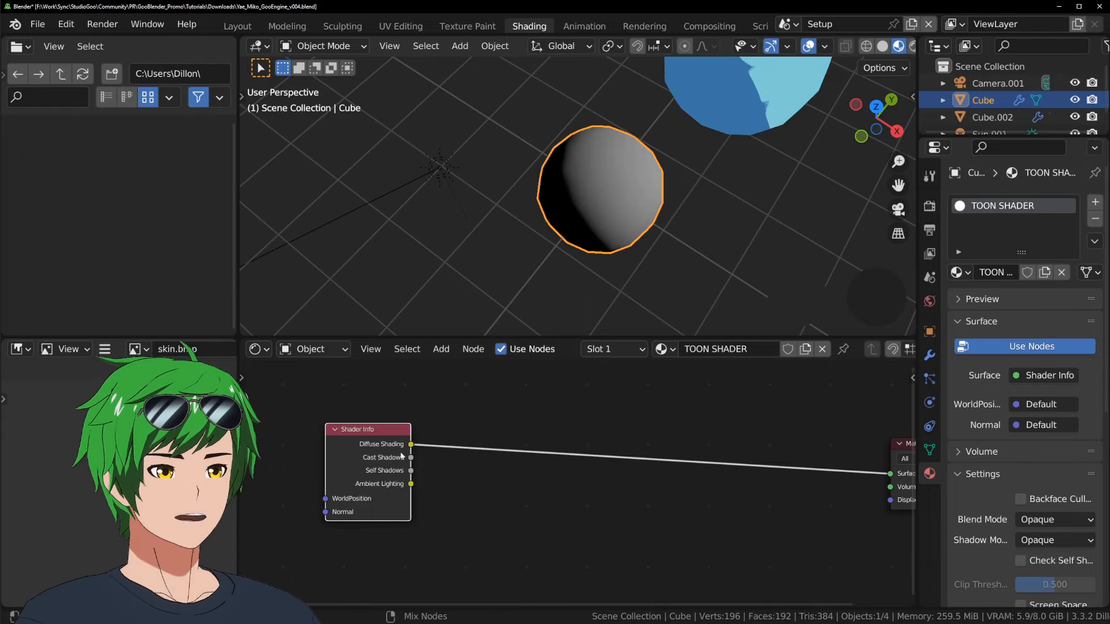
pyautogui.keyDown('ctrl'); pyautogui.keyDown('shift'); pyautogui.click(401, 457); pyautogui.keyUp('shift'); pyautogui.keyUp('ctrl')
pyautogui.moveTo(598, 185)
pyautogui.mouseDown(button='middle')
pyautogui.moveTo(557, 161)
pyautogui.moveTo(585, 192)
pyautogui.moveTo(449, 167)
pyautogui.mouseUp(button='middle')
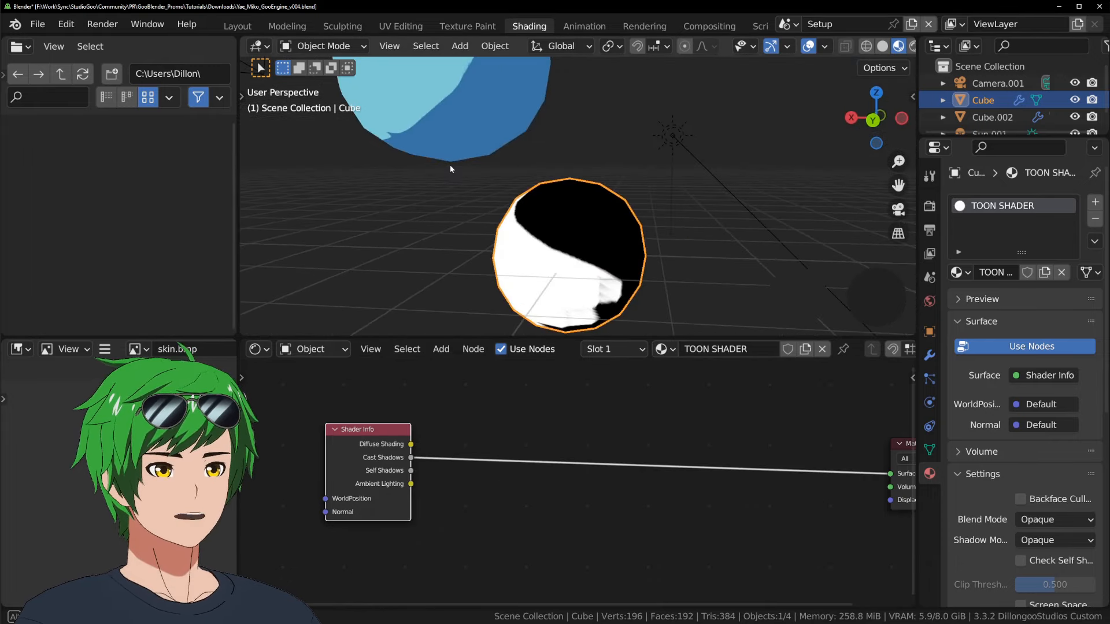
pyautogui.moveTo(516, 215); pyautogui.dragTo(626, 264, button='middle')
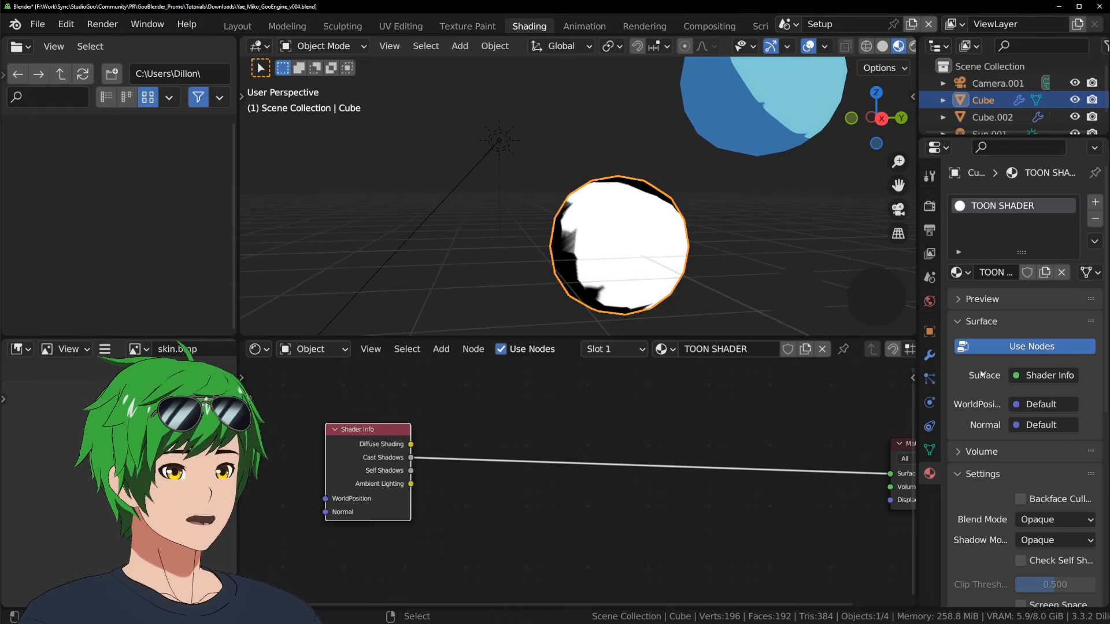
# Enable Check Self Shadow in the TOON SHADER material settings and inspect the cast shadow on the lower sphere
pyautogui.scroll(-5, 1040, 399)
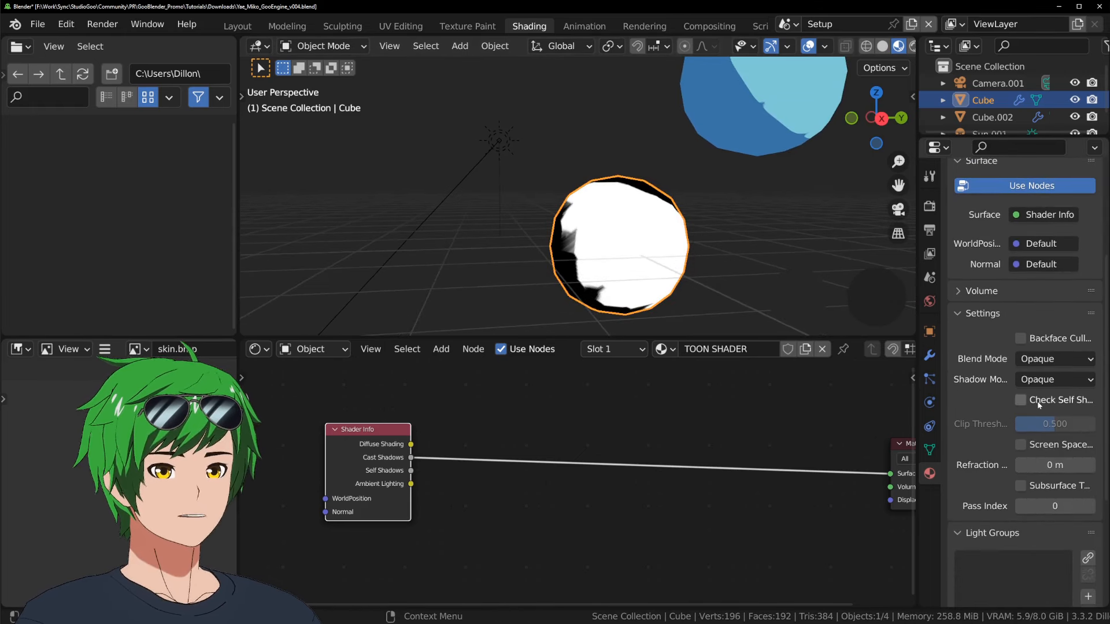
pyautogui.click(1037, 402)
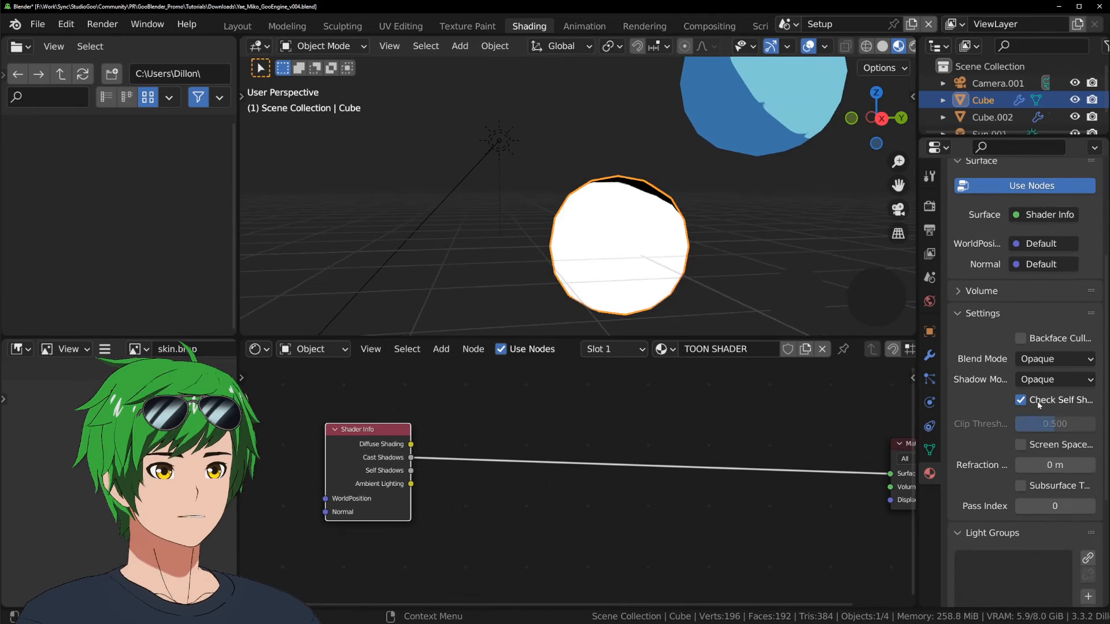
pyautogui.moveTo(760, 240); pyautogui.dragTo(707, 224, button='middle')
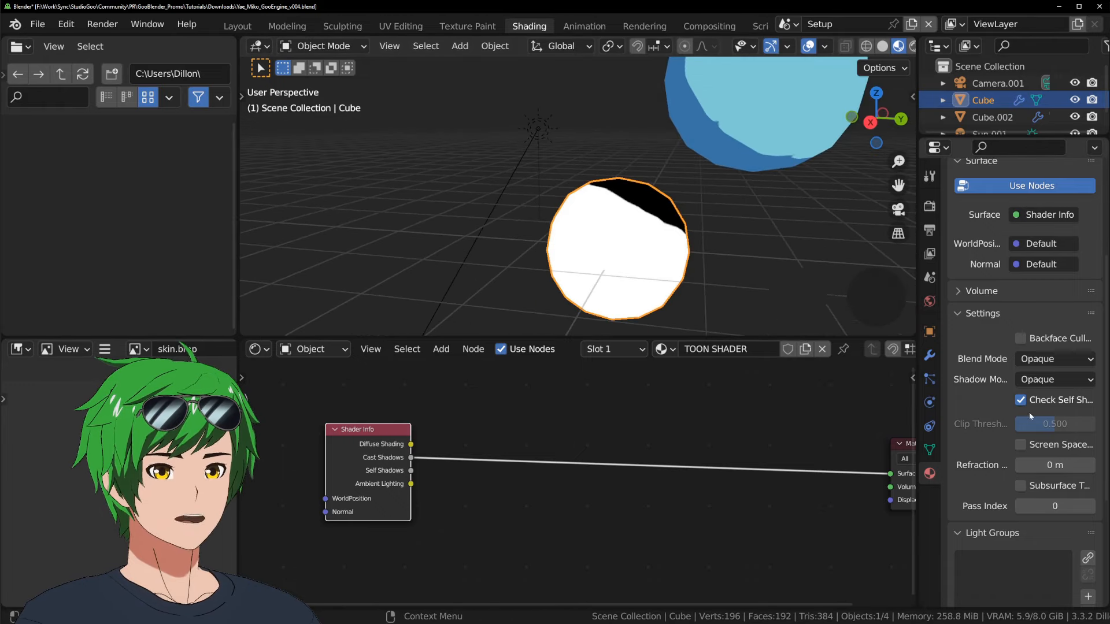
pyautogui.moveTo(587, 461); pyautogui.dragTo(592, 455, button='middle')
pyautogui.moveTo(678, 239)
pyautogui.mouseDown(button='middle')
pyautogui.moveTo(691, 248)
pyautogui.moveTo(588, 237)
pyautogui.moveTo(620, 256)
pyautogui.moveTo(669, 244)
pyautogui.mouseUp(button='middle')
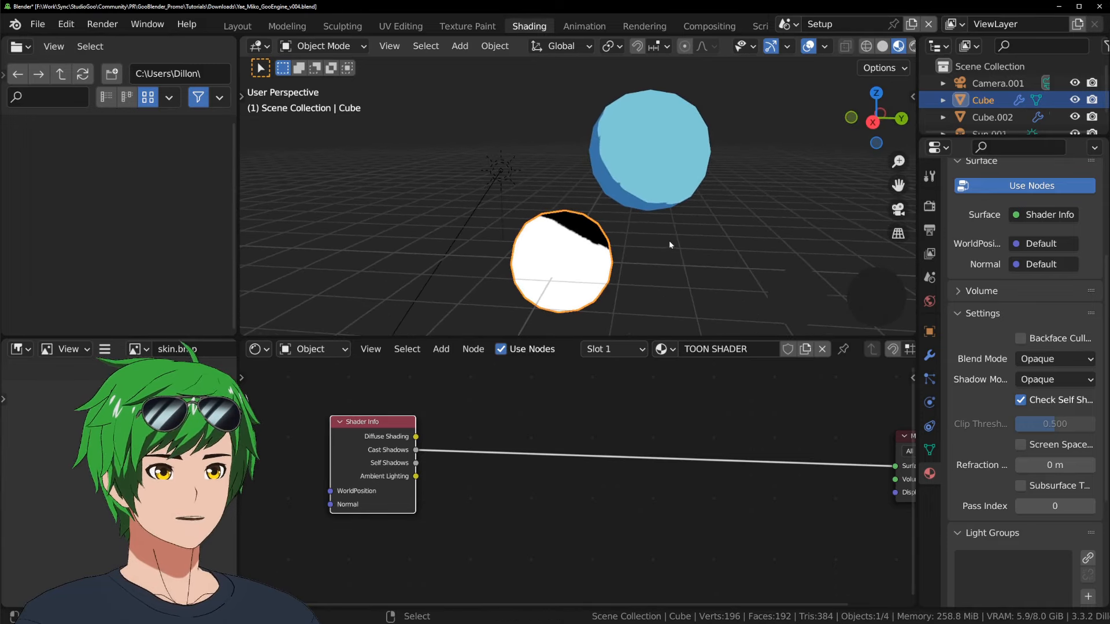
# Preview Shader Info's Self Shadows output and its Ambient Lighting output on the lower sphere, viewing it from different angles
pyautogui.keyDown('ctrl'); pyautogui.keyDown('shift'); pyautogui.click(385, 454); pyautogui.keyUp('shift'); pyautogui.keyUp('ctrl')
pyautogui.moveTo(584, 248)
pyautogui.mouseDown(button='middle')
pyautogui.moveTo(723, 218)
pyautogui.moveTo(596, 257)
pyautogui.mouseUp(button='middle')
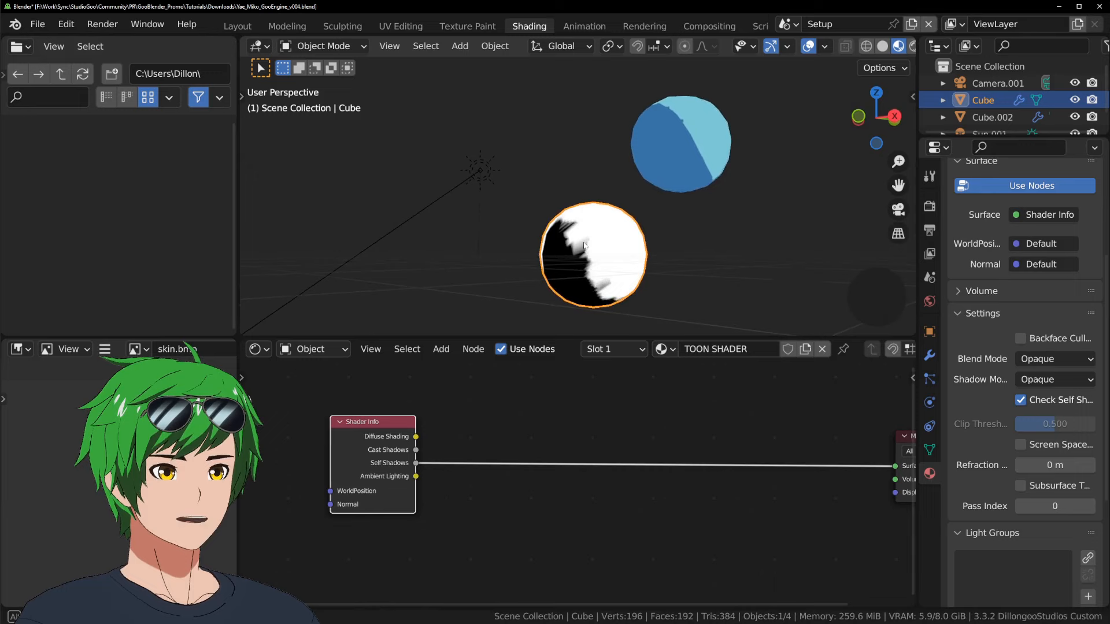
pyautogui.keyDown('ctrl'); pyautogui.keyDown('shift'); pyautogui.click(387, 458); pyautogui.keyUp('shift'); pyautogui.keyUp('ctrl')
pyautogui.moveTo(686, 193); pyautogui.dragTo(480, 213, button='middle')
# Try a bright green world background color to test the Ambient Lighting output without overlays, and undo the color change
pyautogui.click(930, 301)
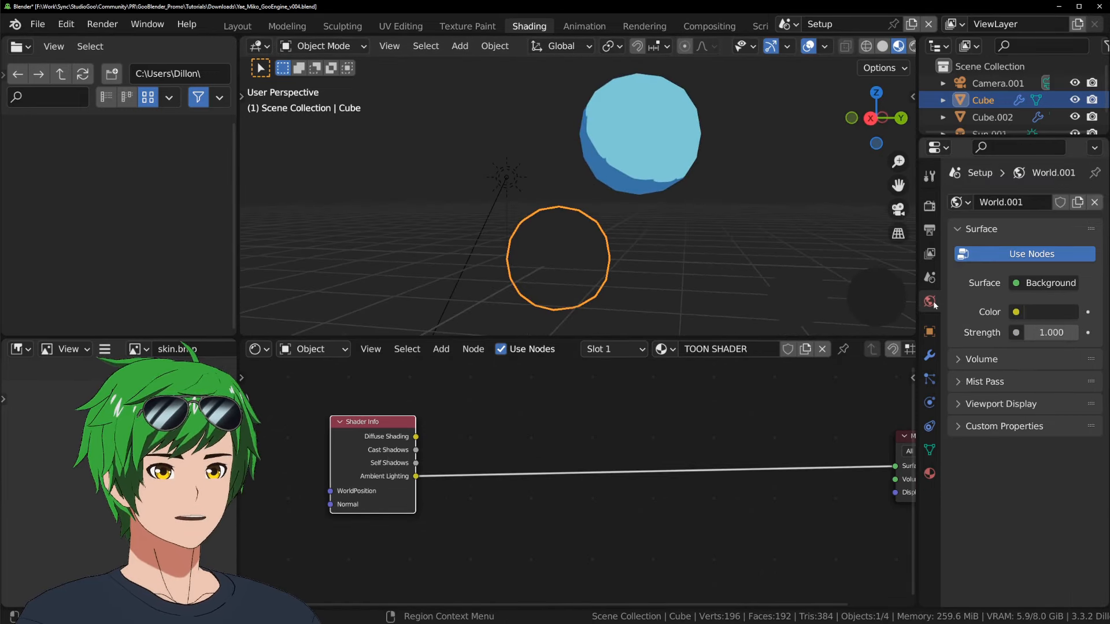
pyautogui.click(1040, 309)
pyautogui.moveTo(1003, 124); pyautogui.dragTo(942, 144)
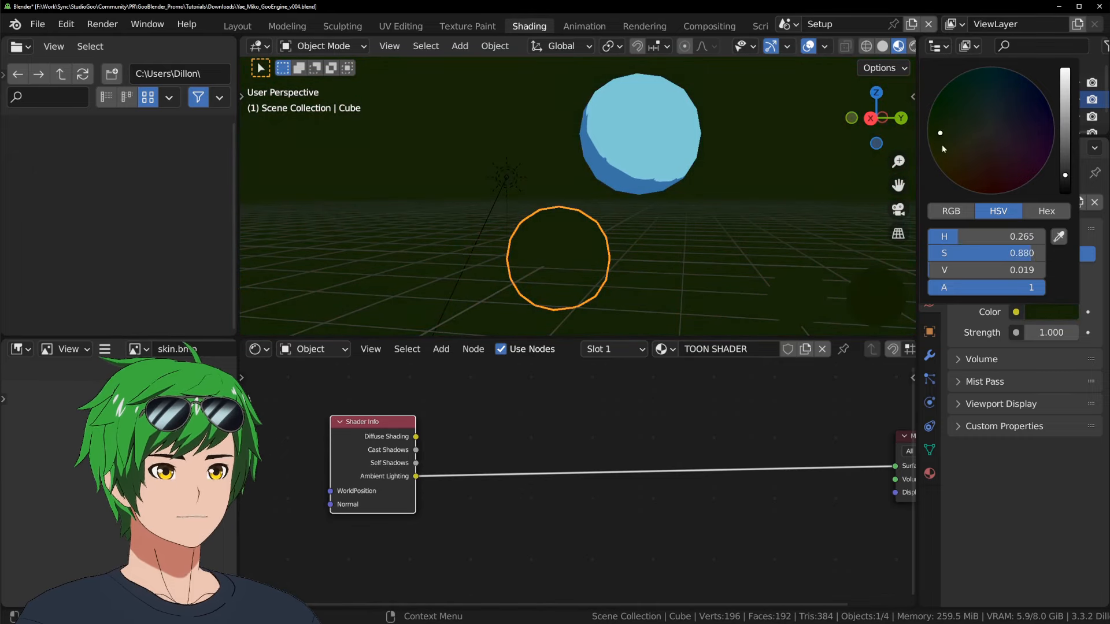
pyautogui.click(1053, 317)
pyautogui.scroll(6, 1048, 317)
pyautogui.hotkey('shift', 'alt', 'z')
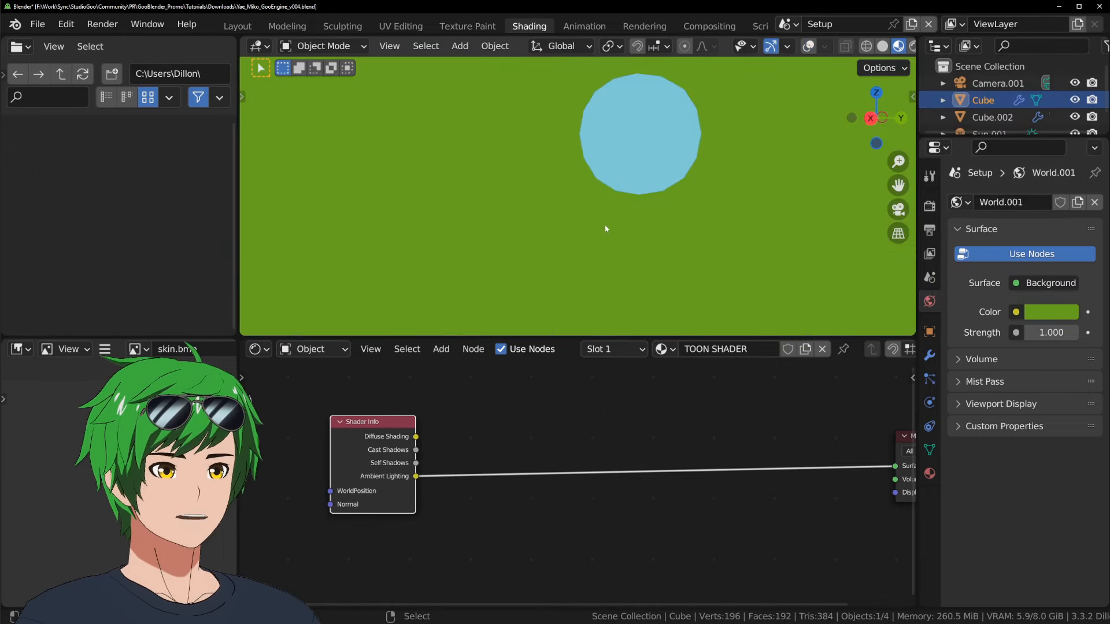
pyautogui.hotkey('shift', 'alt', 'z')
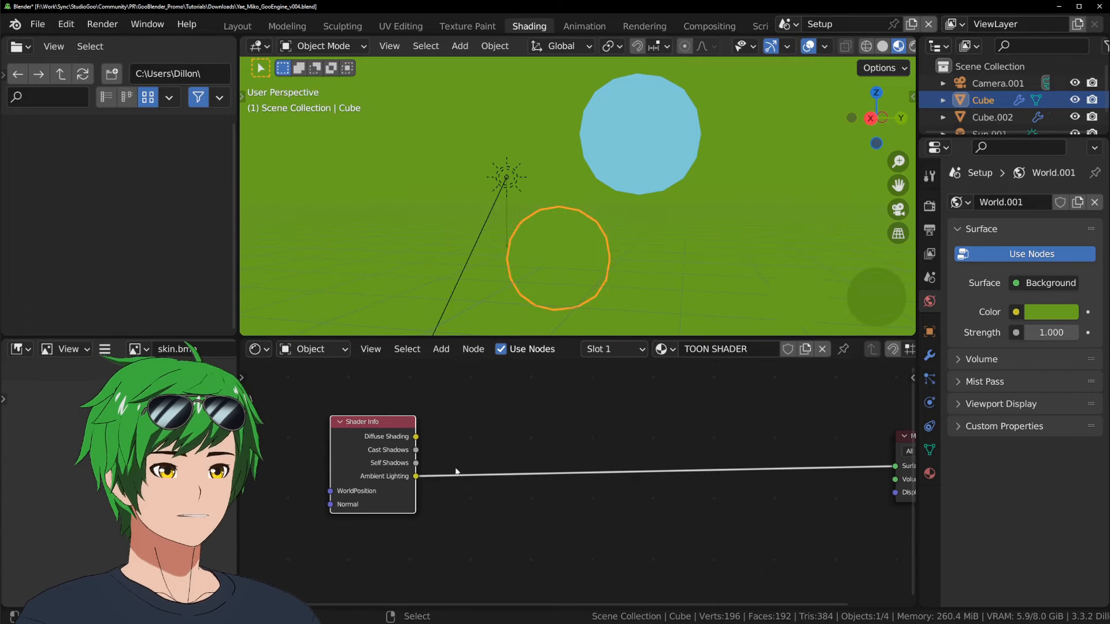
pyautogui.hotkey('ctrl', 'z')
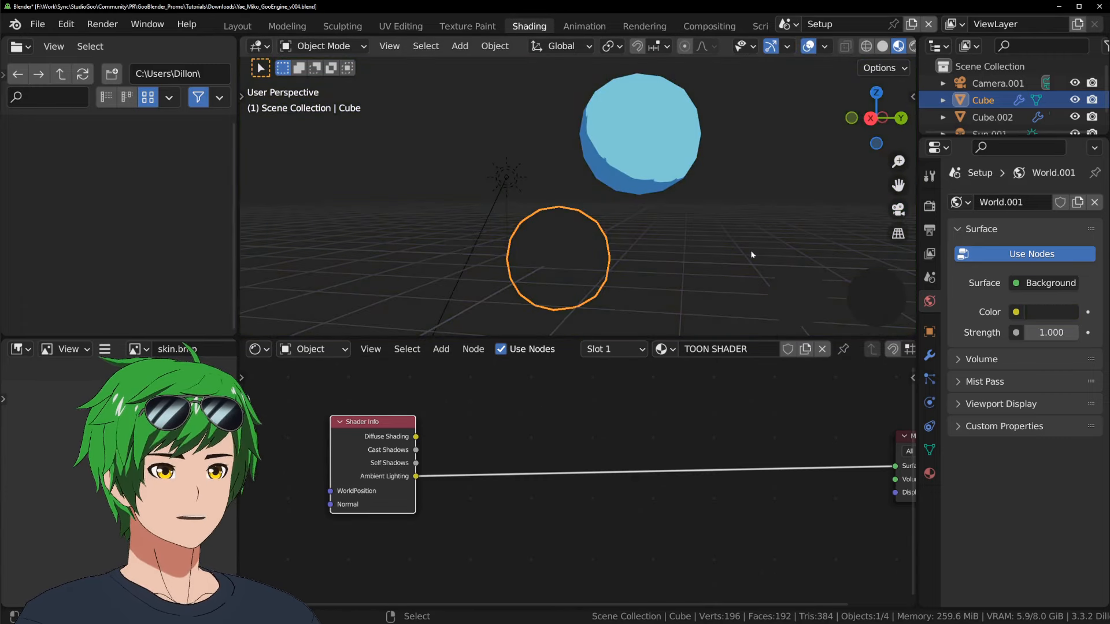
pyautogui.hotkey('ctrl', 'shift', 'z')
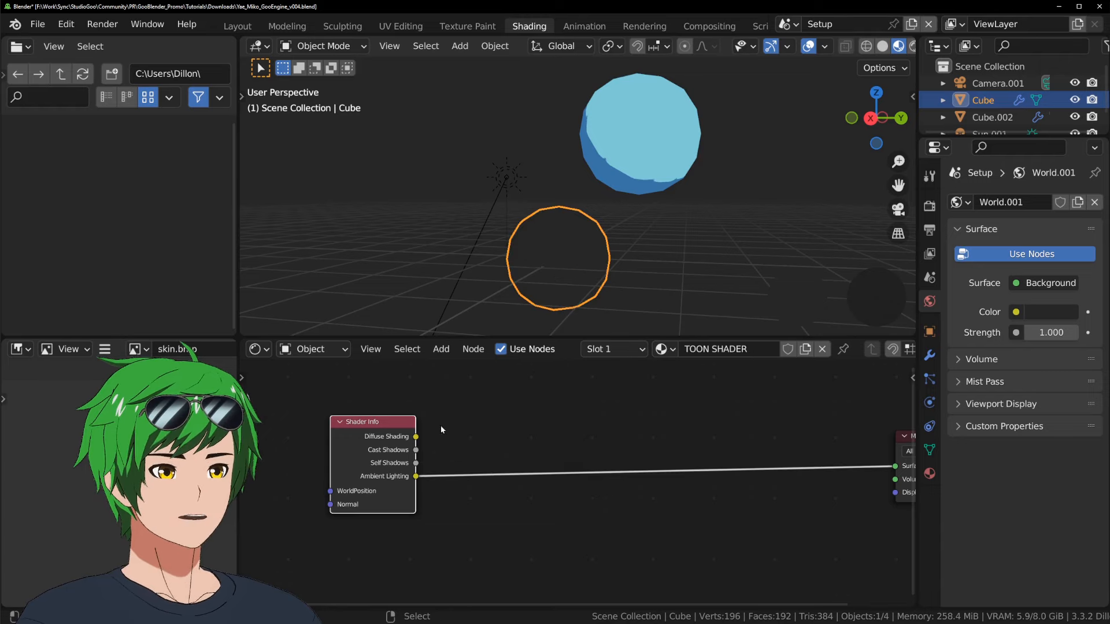
# Route Shader Info's Diffuse Shading output back to the Material Output surface and save the file
pyautogui.keyDown('ctrl'); pyautogui.keyDown('shift'); pyautogui.click(389, 444); pyautogui.keyUp('shift'); pyautogui.keyUp('ctrl')
pyautogui.moveTo(658, 208)
pyautogui.mouseDown(button='middle')
pyautogui.moveTo(689, 234)
pyautogui.moveTo(679, 239)
pyautogui.mouseUp(button='middle')
pyautogui.hotkey('ctrl', 's')
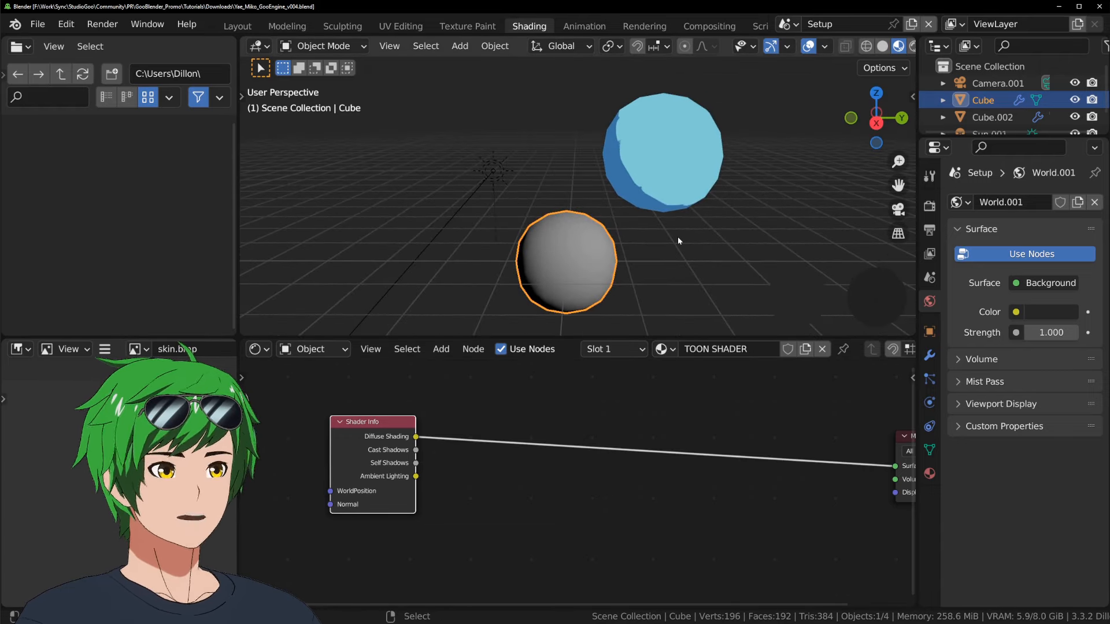
# Insert a Mix node after Diffuse Shading, set it to Multiply with factor 1.000, and connect Cast Shadows to Color2
pyautogui.hotkey('shift', 'a')
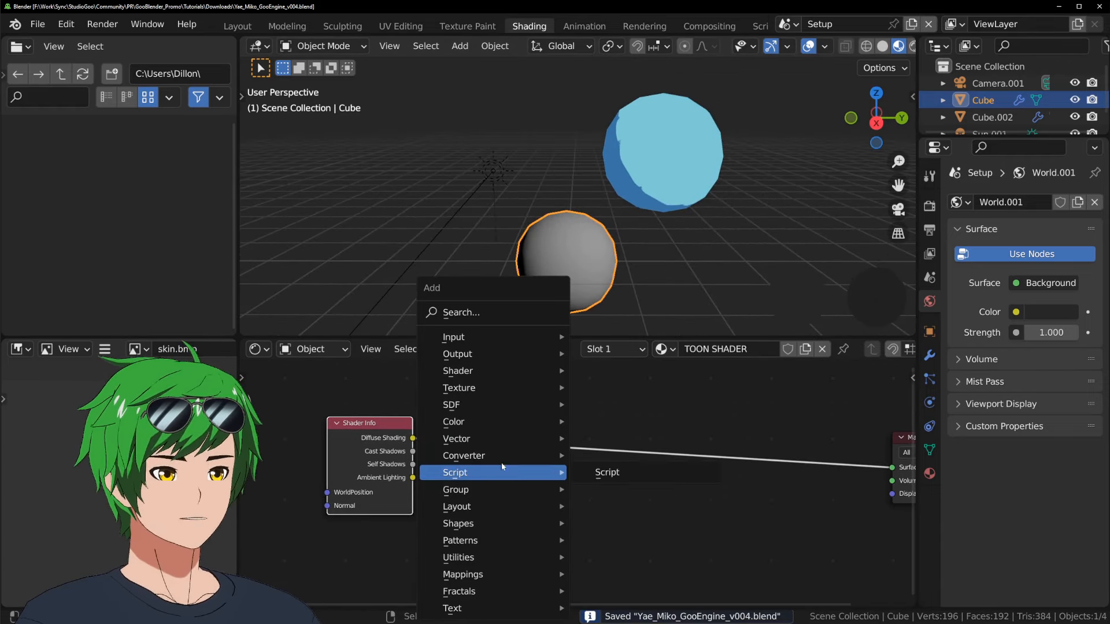
pyautogui.moveTo(463, 421)
pyautogui.click(619, 507)
pyautogui.click(501, 475)
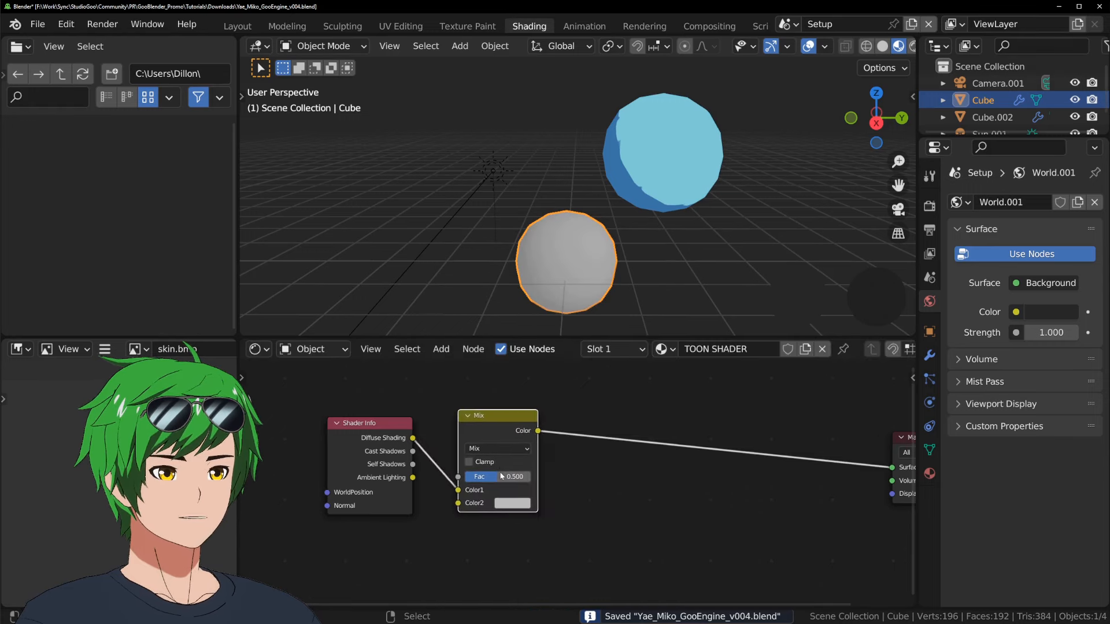
pyautogui.click(511, 423)
pyautogui.click(508, 386)
pyautogui.moveTo(413, 451); pyautogui.dragTo(472, 477)
pyautogui.moveTo(513, 407); pyautogui.dragTo(507, 381)
pyautogui.moveTo(508, 425); pyautogui.dragTo(543, 425)
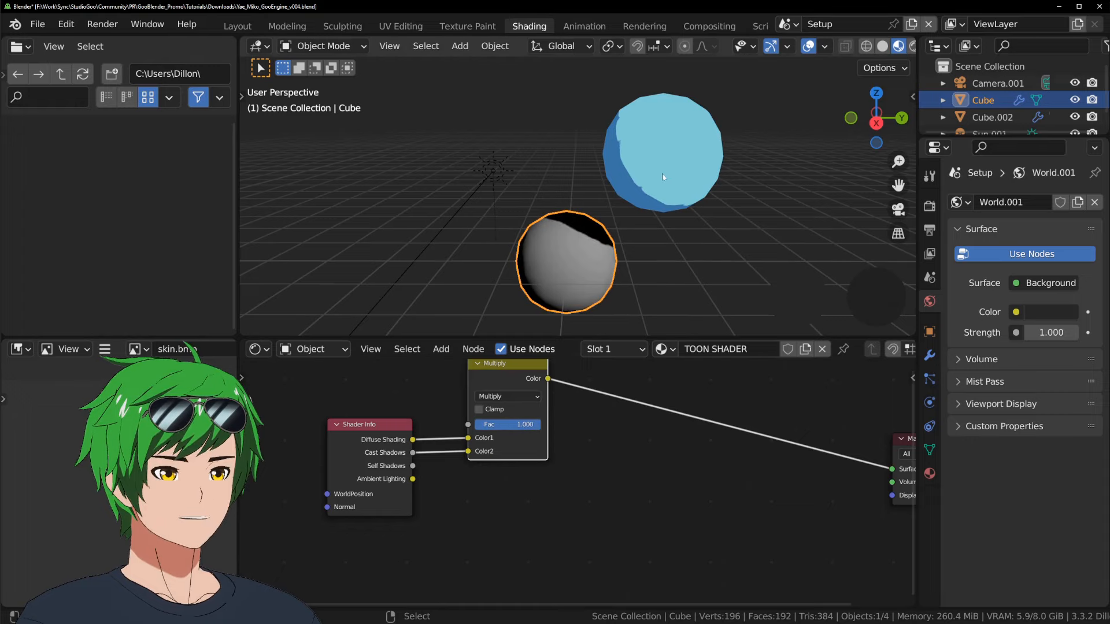
pyautogui.moveTo(581, 178); pyautogui.dragTo(498, 168, button='middle')
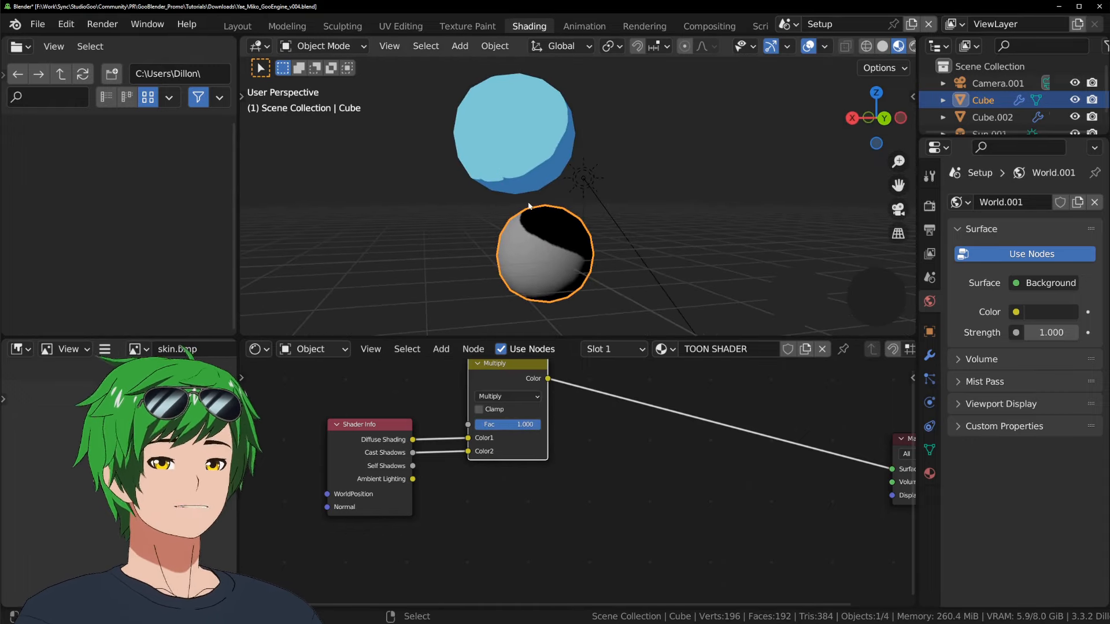
pyautogui.moveTo(554, 248); pyautogui.dragTo(691, 262, button='middle')
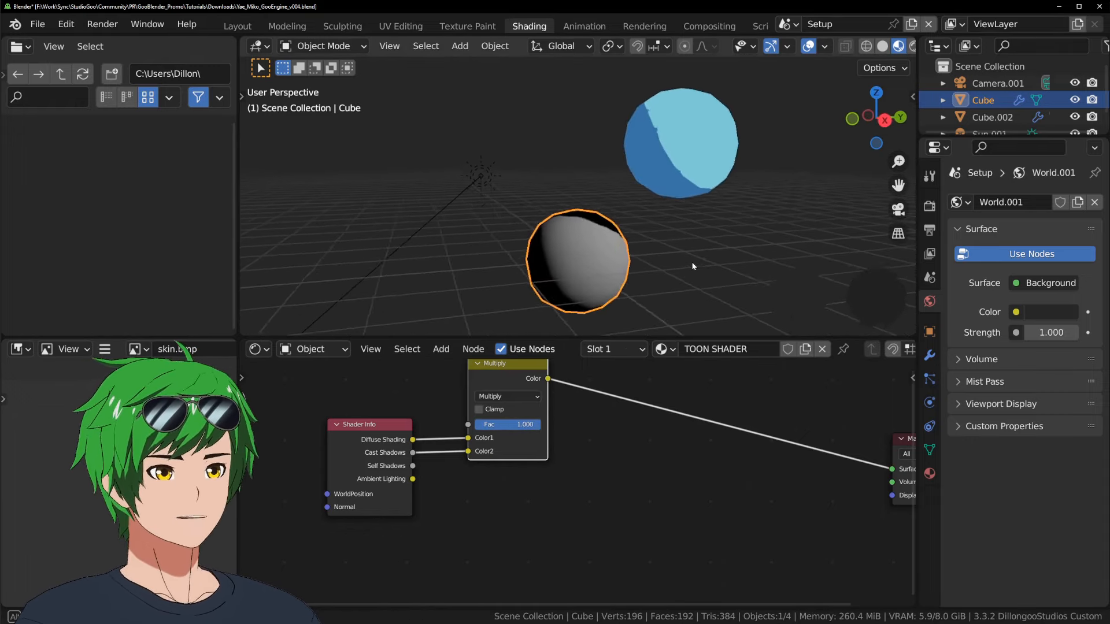
# Duplicate the Multiply node onto its output link, connect Self Shadows to the copy's Color2, and save the file
pyautogui.scroll(1, 532, 443)
pyautogui.moveTo(533, 443); pyautogui.dragTo(553, 485, button='middle')
pyautogui.scroll(1, 504, 428)
pyautogui.hotkey('shift', 'd')
pyautogui.click(667, 403)
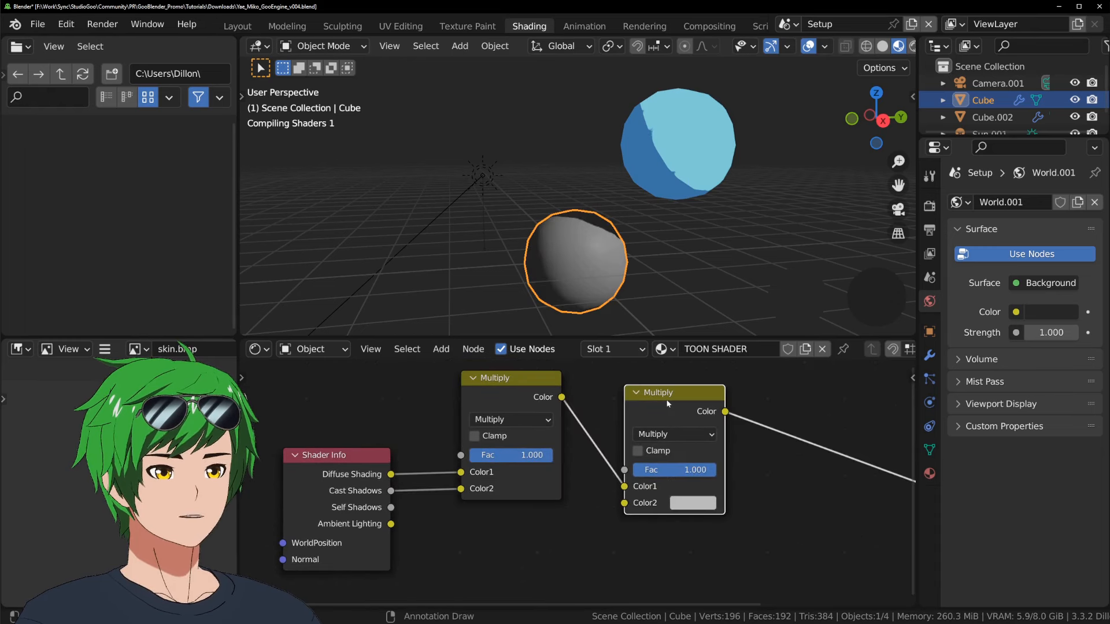
pyautogui.moveTo(391, 508); pyautogui.dragTo(624, 503)
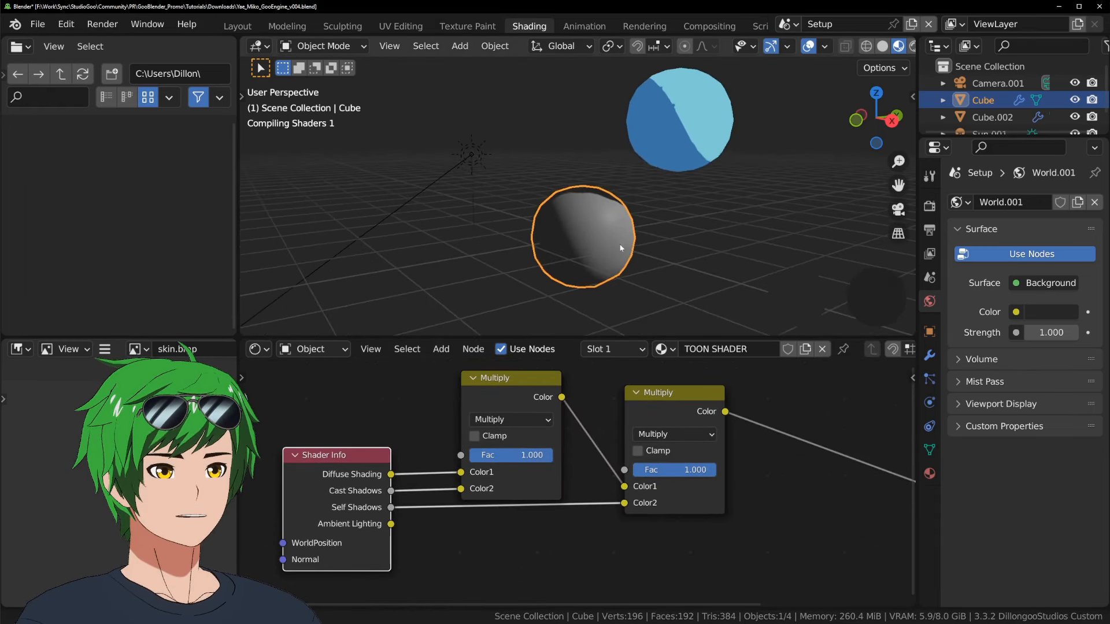
pyautogui.scroll(3, 632, 291)
pyautogui.hotkey('ctrl', 's')
pyautogui.moveTo(633, 291); pyautogui.dragTo(654, 259, button='middle')
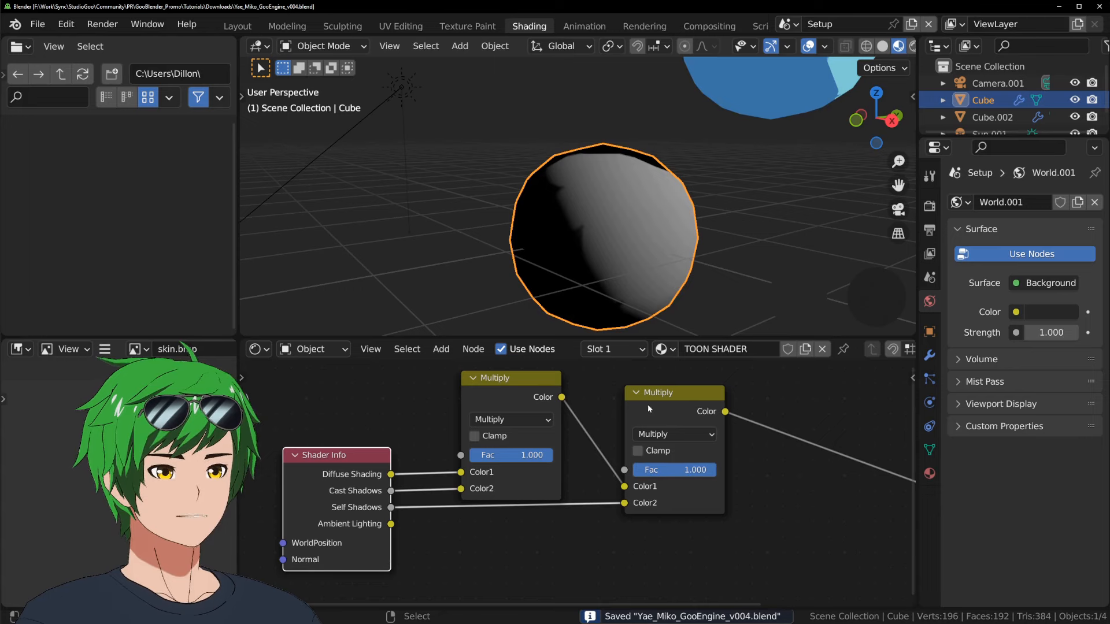
pyautogui.moveTo(648, 404)
pyautogui.mouseDown()
pyautogui.moveTo(653, 336)
pyautogui.moveTo(658, 421)
pyautogui.mouseUp()
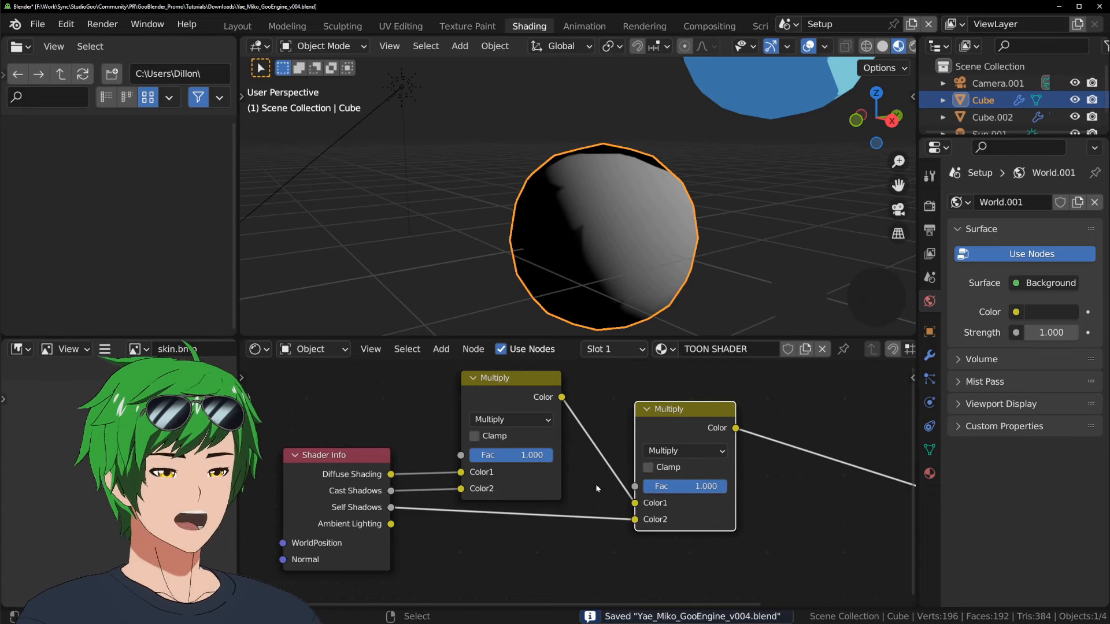
pyautogui.moveTo(597, 485); pyautogui.dragTo(594, 478)
pyautogui.moveTo(719, 247); pyautogui.dragTo(705, 268, button='middle')
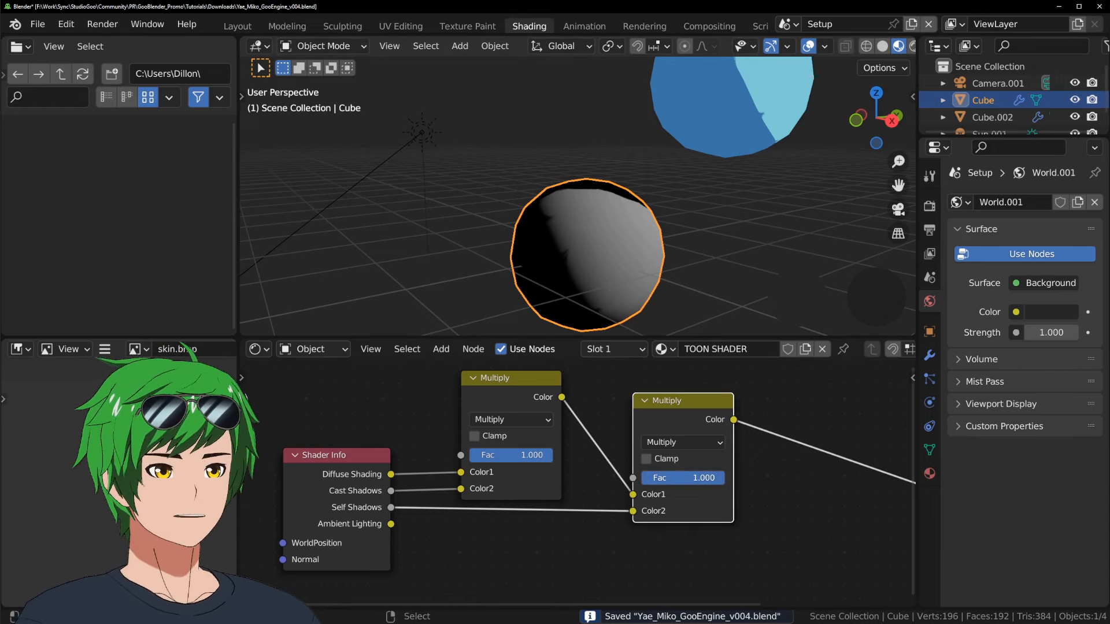
# Lower the second Multiply node's factor to 0 to compare the shading, and remove that node while keeping the link intact
pyautogui.moveTo(711, 483); pyautogui.dragTo(640, 480)
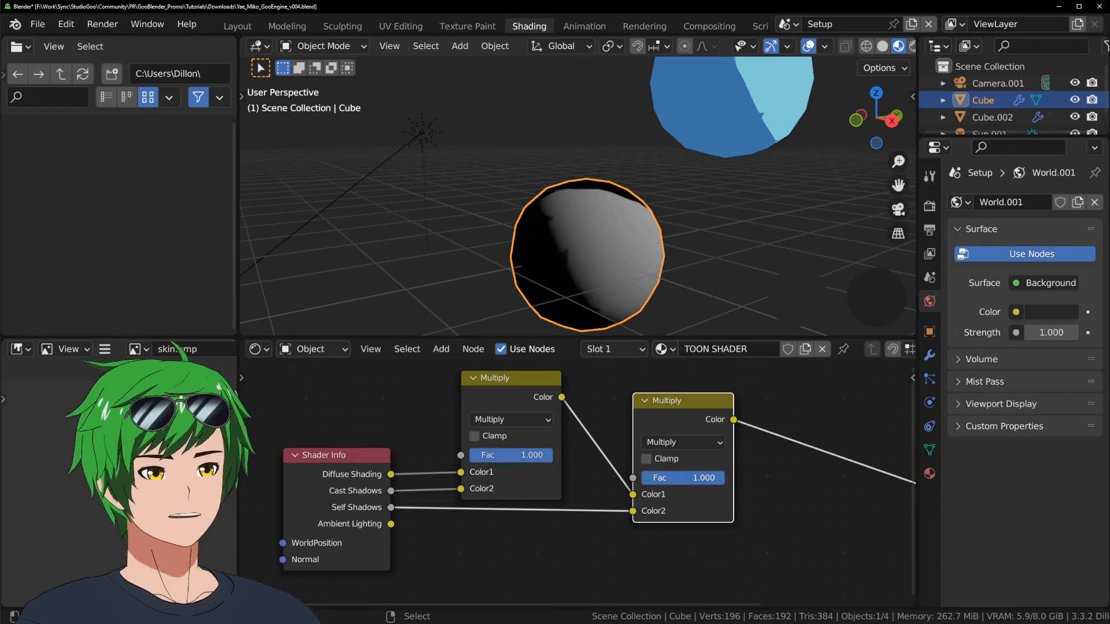
pyautogui.moveTo(722, 478)
pyautogui.mouseDown()
pyautogui.moveTo(641, 479)
pyautogui.moveTo(698, 479)
pyautogui.mouseUp()
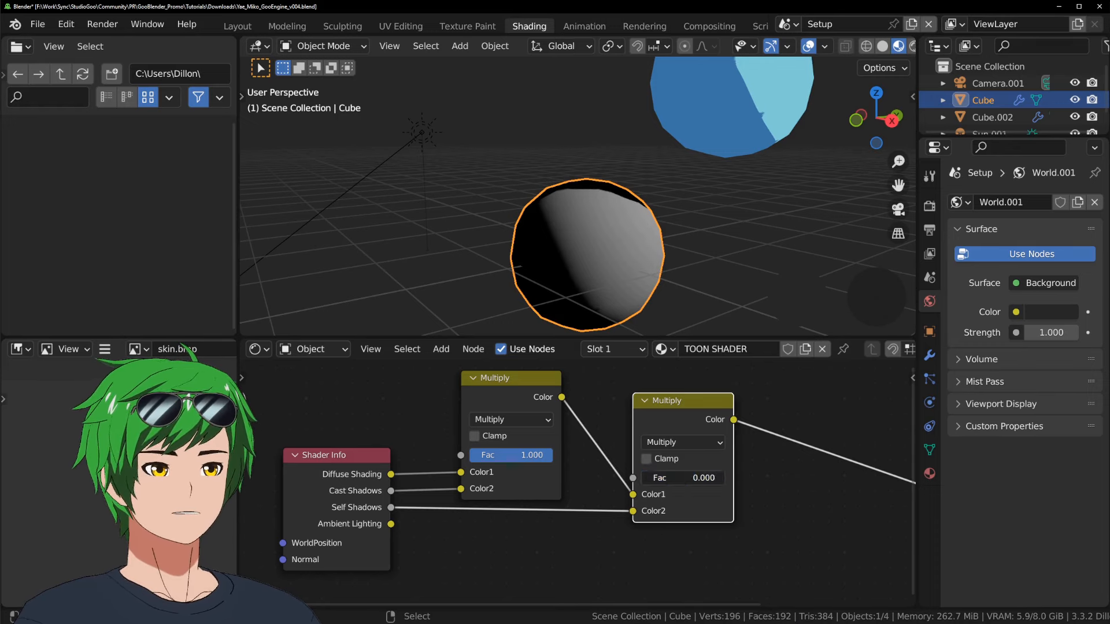
pyautogui.moveTo(534, 232); pyautogui.dragTo(580, 226, button='middle')
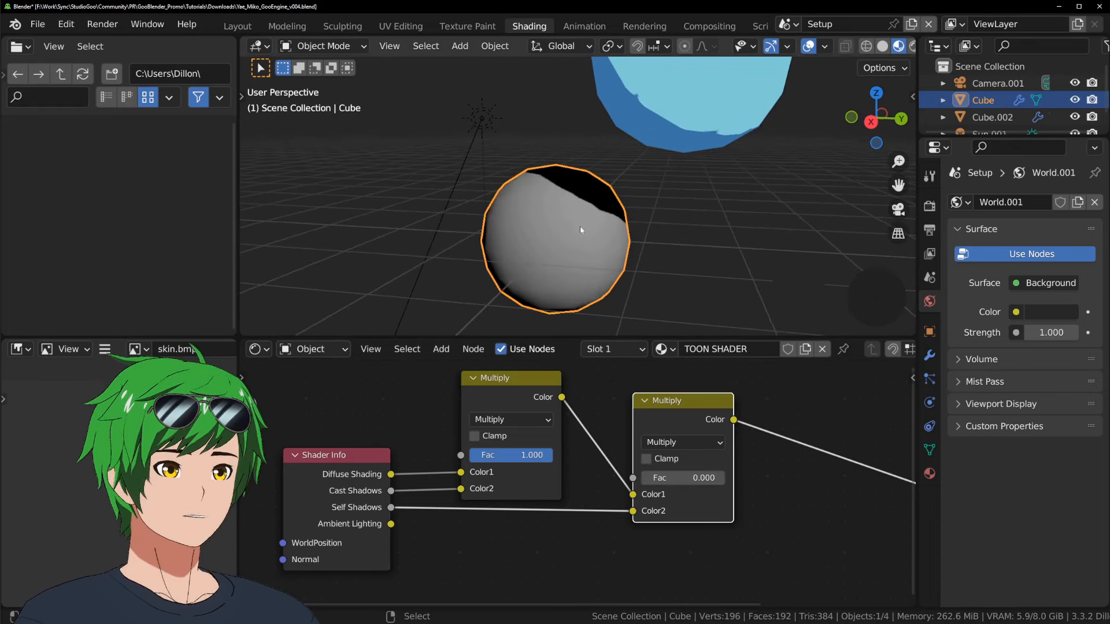
pyautogui.hotkey('ctrl', 'x')
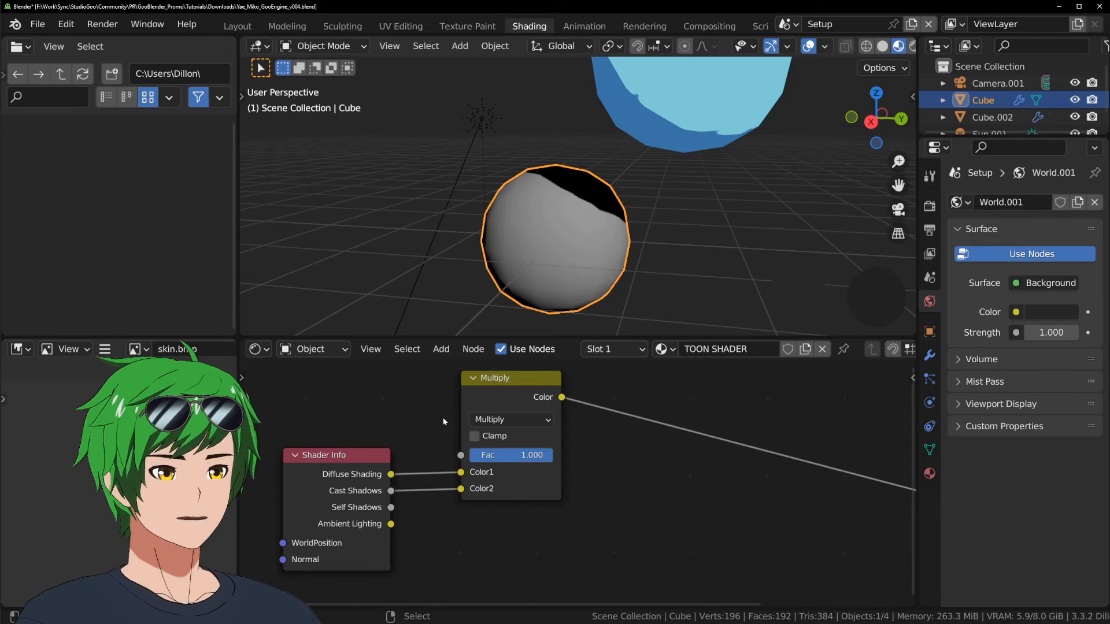
# Duplicate the Multiply node onto the link to the Material Output and connect Ambient Lighting to the copy's Color2
pyautogui.click(511, 382)
pyautogui.scroll(-4, 541, 390)
pyautogui.moveTo(542, 390); pyautogui.dragTo(551, 414, button='middle')
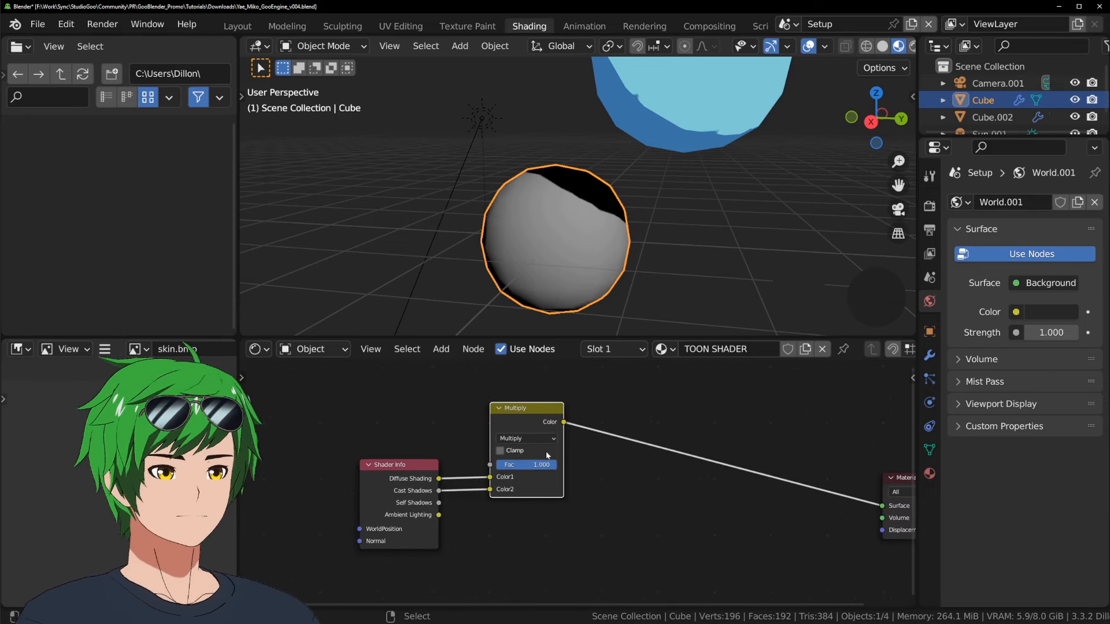
pyautogui.moveTo(439, 504); pyautogui.dragTo(533, 478)
pyautogui.click(543, 425)
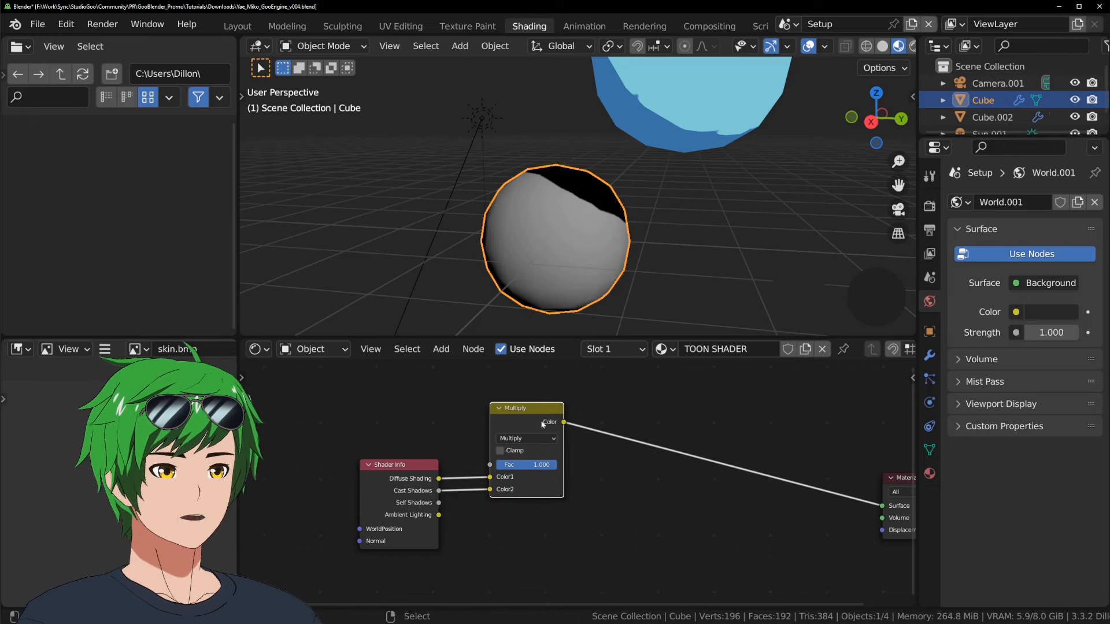
pyautogui.hotkey('shift', 'd')
pyautogui.click(708, 429)
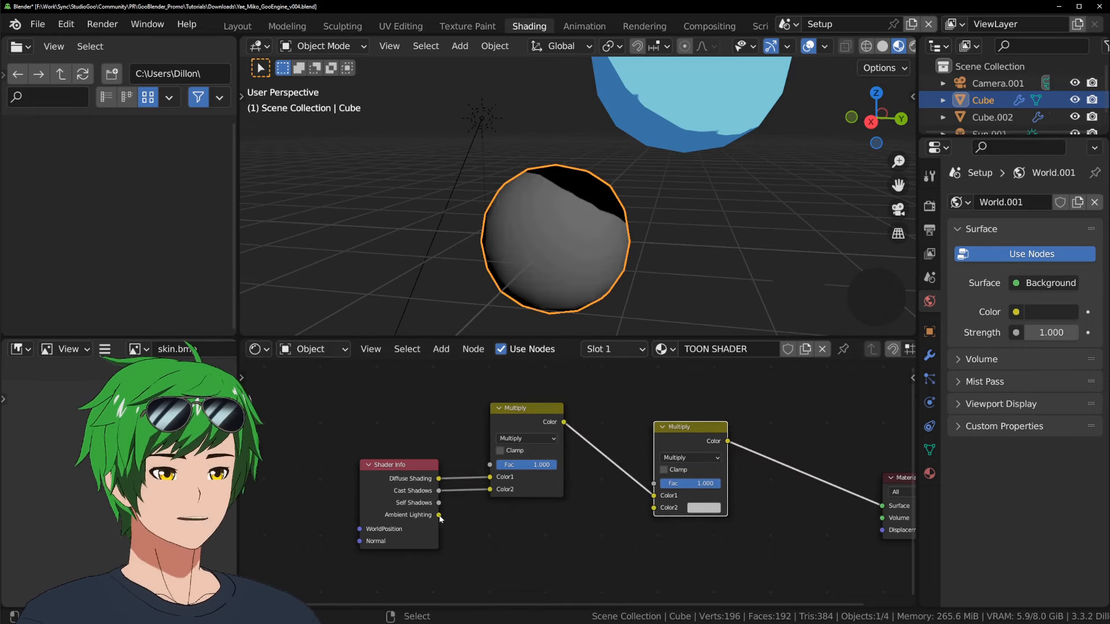
pyautogui.moveTo(439, 515); pyautogui.dragTo(654, 507)
# Set the second mix node's blending mode to Add with a factor of 1.000
pyautogui.click(688, 457)
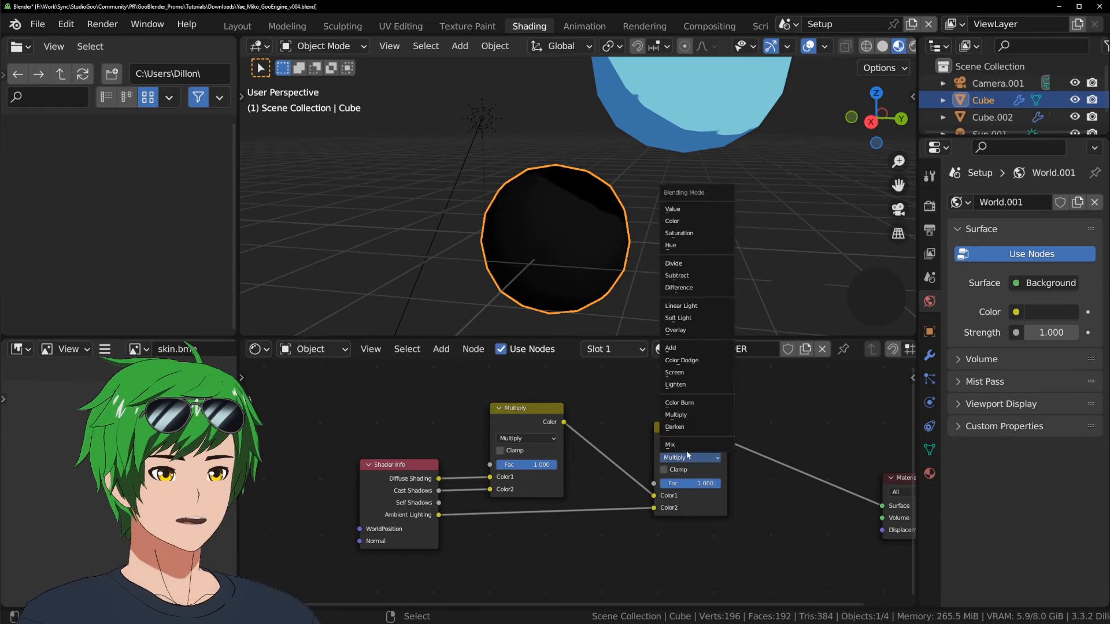
pyautogui.click(698, 349)
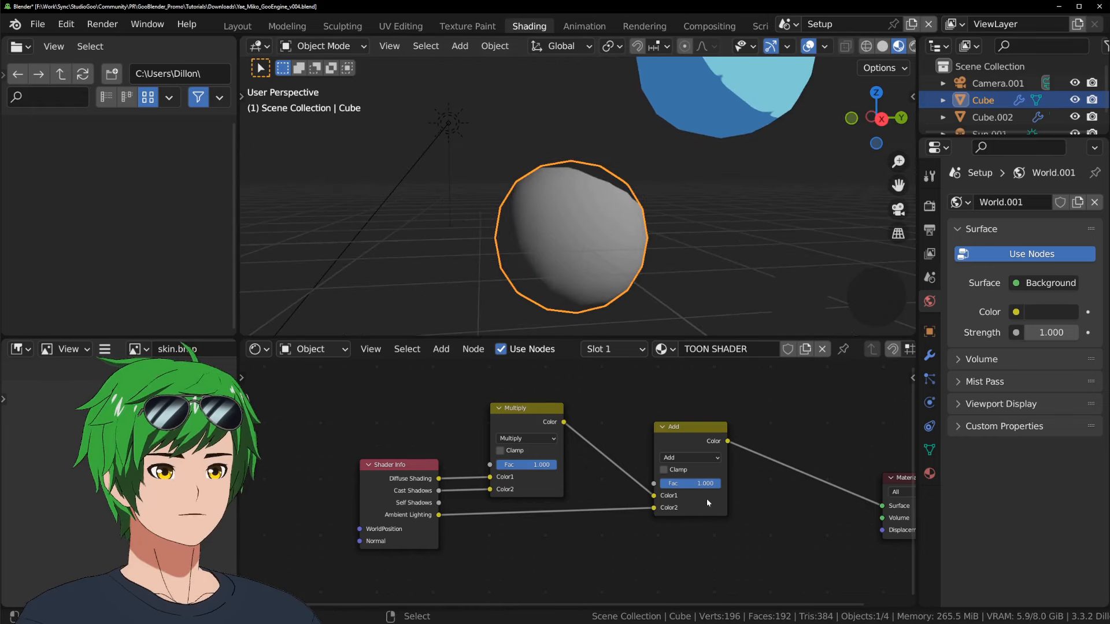
pyautogui.moveTo(715, 484)
pyautogui.mouseDown()
pyautogui.moveTo(665, 484)
pyautogui.moveTo(736, 479)
pyautogui.mouseUp()
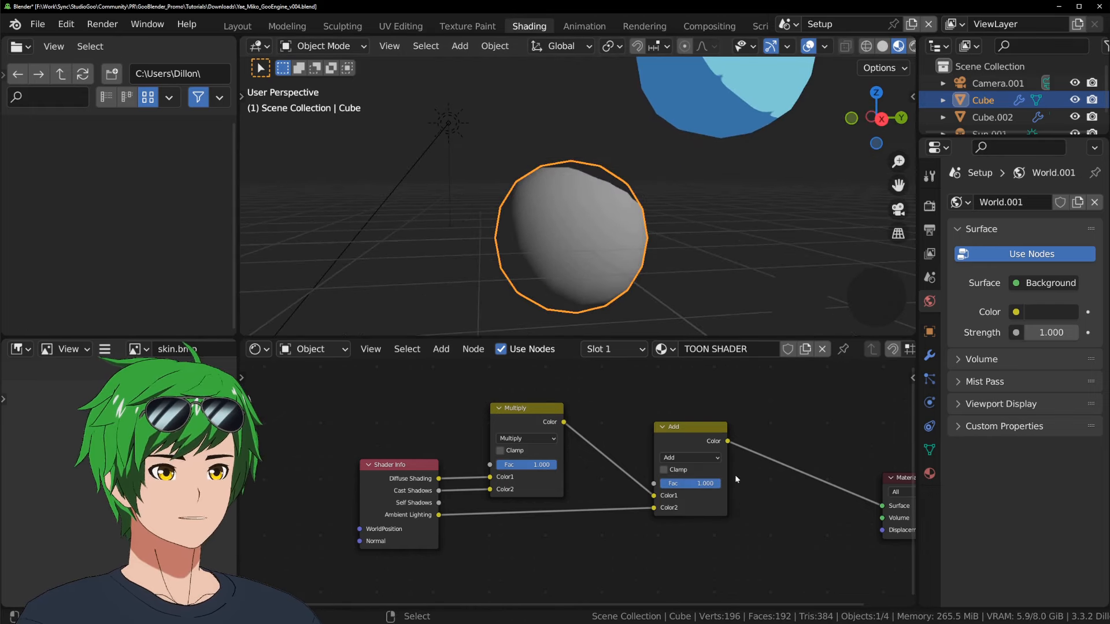
# Set the world background colour to a saturated blue and lower the Add node's factor to 0 to compare the ambient lighting
pyautogui.click(1031, 313)
pyautogui.click(999, 124)
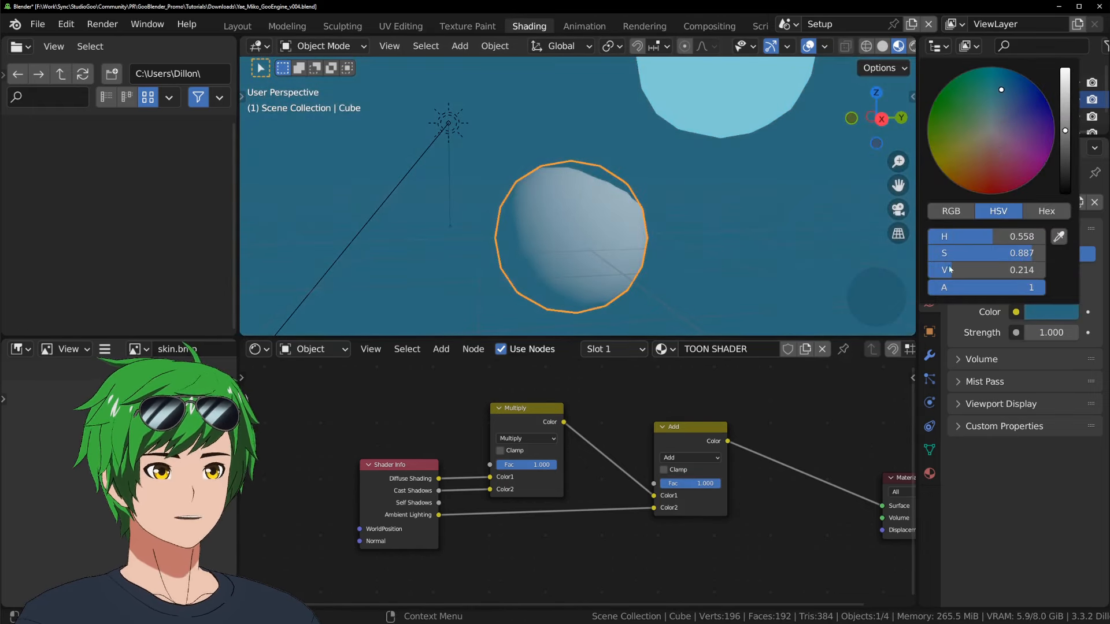
pyautogui.moveTo(690, 487)
pyautogui.mouseDown()
pyautogui.moveTo(669, 491)
pyautogui.moveTo(723, 488)
pyautogui.moveTo(659, 489)
pyautogui.mouseUp()
pyautogui.scroll(-1, 583, 233)
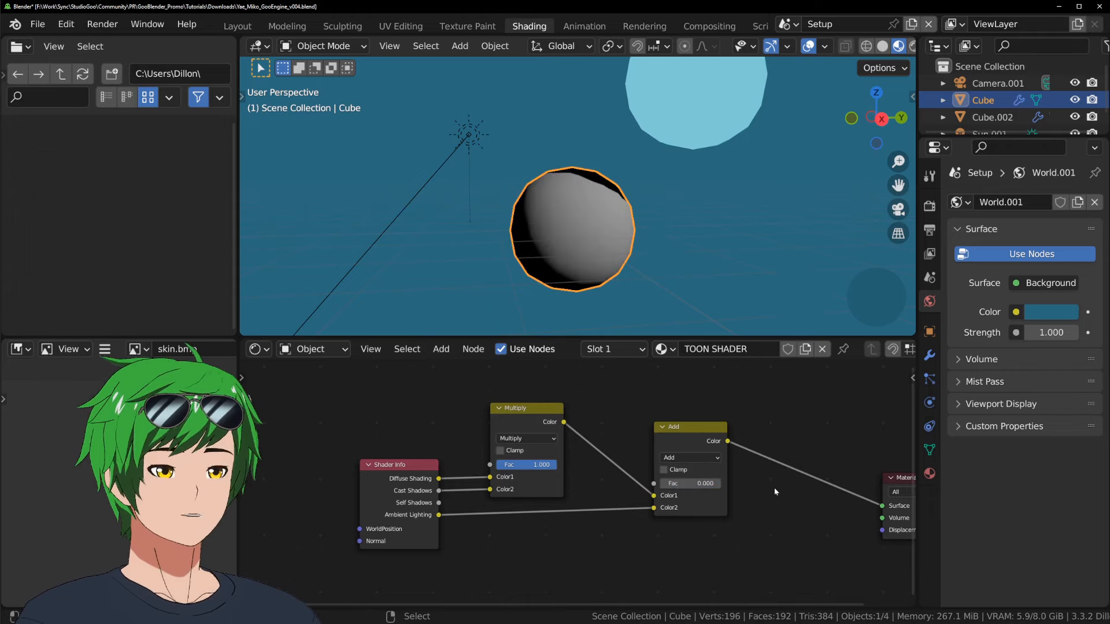
# Move the Add node closer to the Multiply node
pyautogui.moveTo(702, 442); pyautogui.dragTo(644, 458)
pyautogui.scroll(-3, 773, 438)
pyautogui.moveTo(772, 438); pyautogui.dragTo(630, 464, button='middle')
# Restore the world background colour to neutral dark grey and save the file
pyautogui.click(1034, 315)
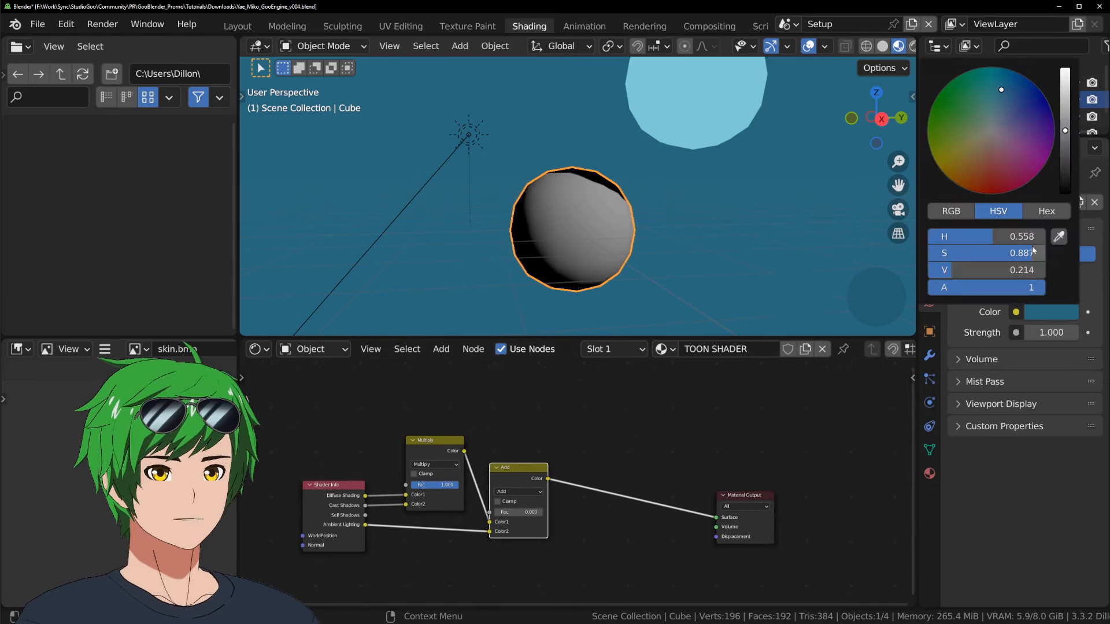
pyautogui.click(1047, 316)
pyautogui.scroll(-10, 1027, 203)
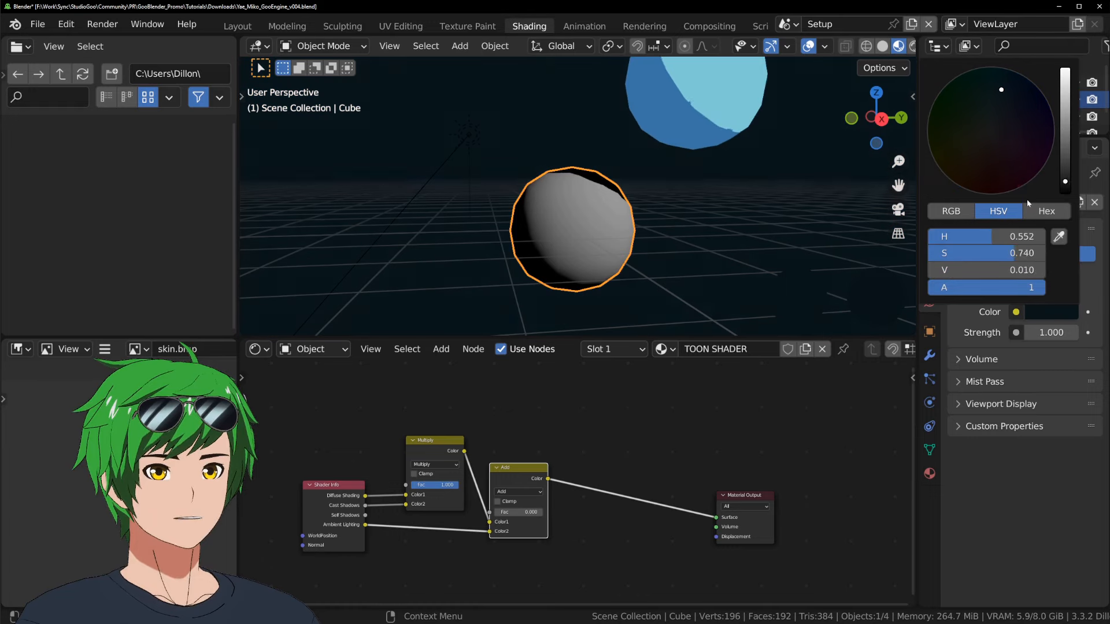
pyautogui.click(1038, 310)
pyautogui.scroll(3, 1038, 310)
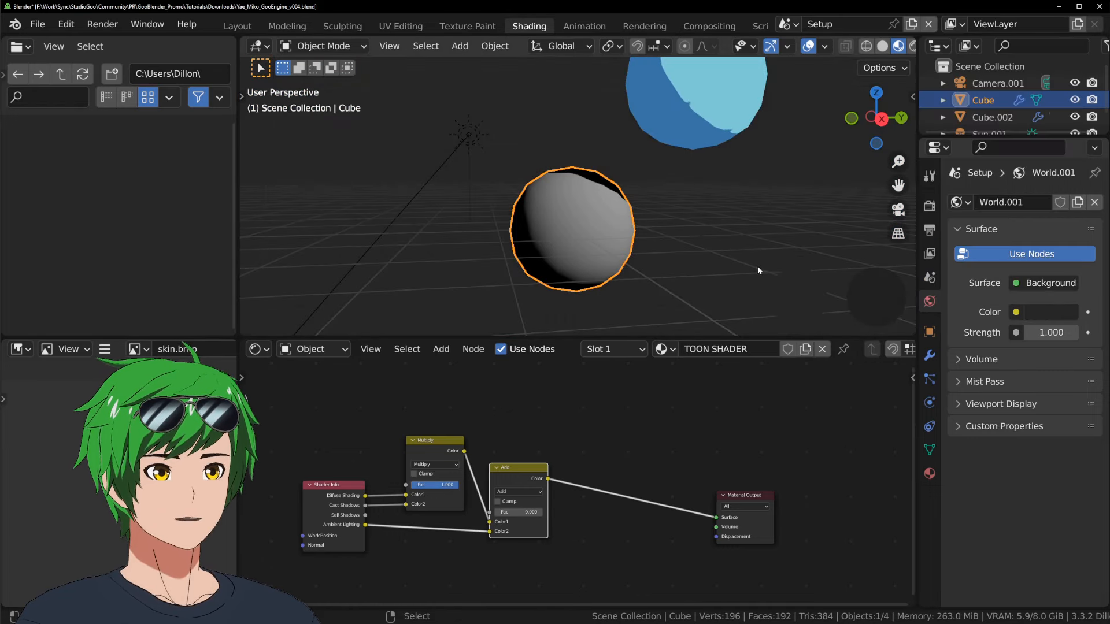
pyautogui.hotkey('ctrl', 's')
pyautogui.scroll(-1, 623, 492)
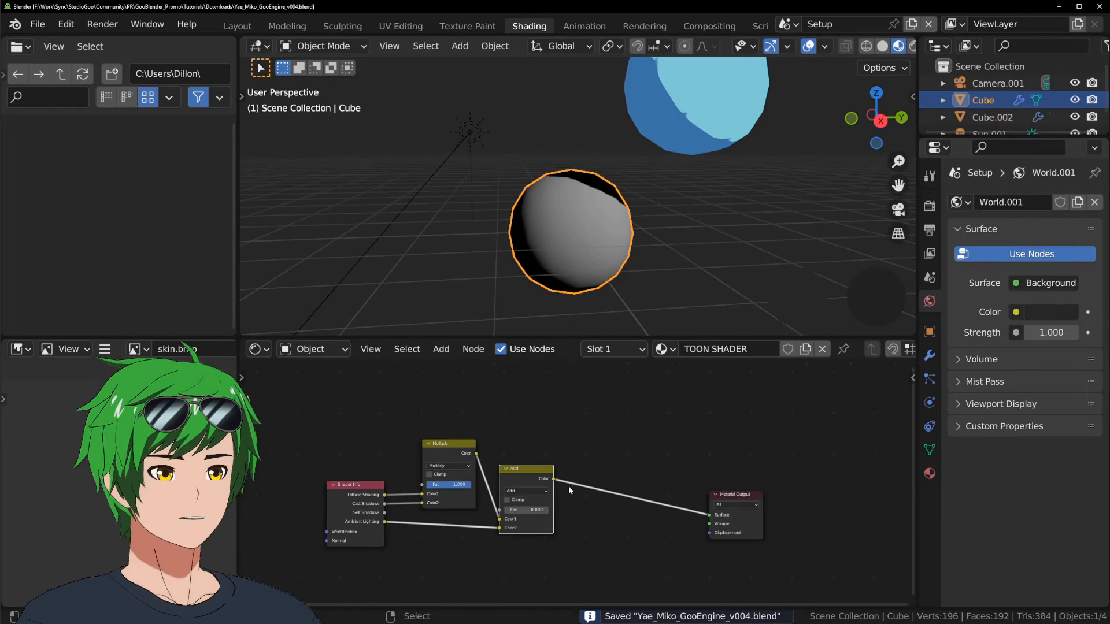
# Move the Material Output node farther from the Add node to make room between them
pyautogui.click(508, 472)
pyautogui.moveTo(577, 483); pyautogui.dragTo(537, 475, button='middle')
pyautogui.moveTo(696, 488); pyautogui.dragTo(796, 468)
pyautogui.hotkey('shift', 'a')
pyautogui.moveTo(630, 456)
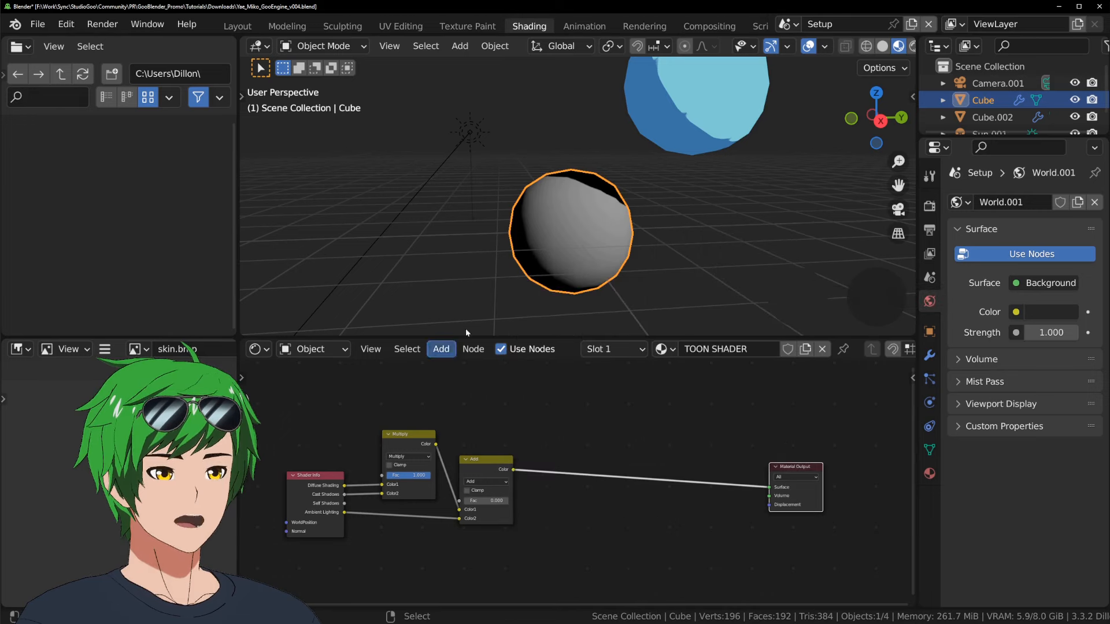
# Select the upper sphere and preview its Diffuse BSDF node directly on the Material Output
pyautogui.click(691, 145)
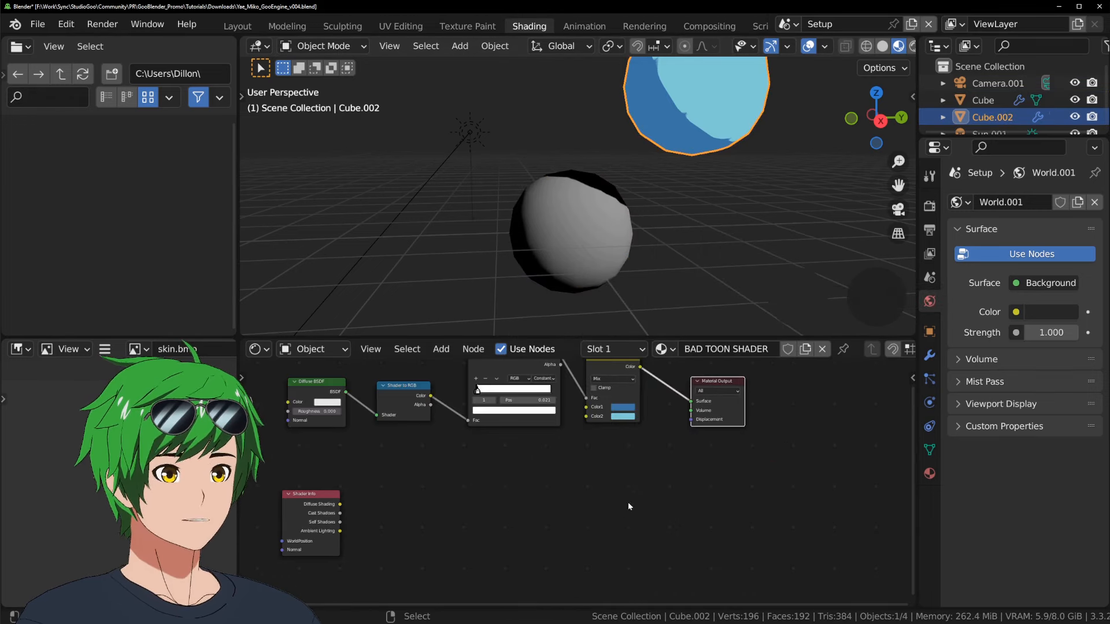
pyautogui.moveTo(629, 503); pyautogui.dragTo(677, 526, button='middle')
pyautogui.keyDown('ctrl'); pyautogui.keyDown('shift'); pyautogui.click(368, 419); pyautogui.keyUp('shift'); pyautogui.keyUp('ctrl')
pyautogui.moveTo(681, 244); pyautogui.dragTo(691, 281, button='middle')
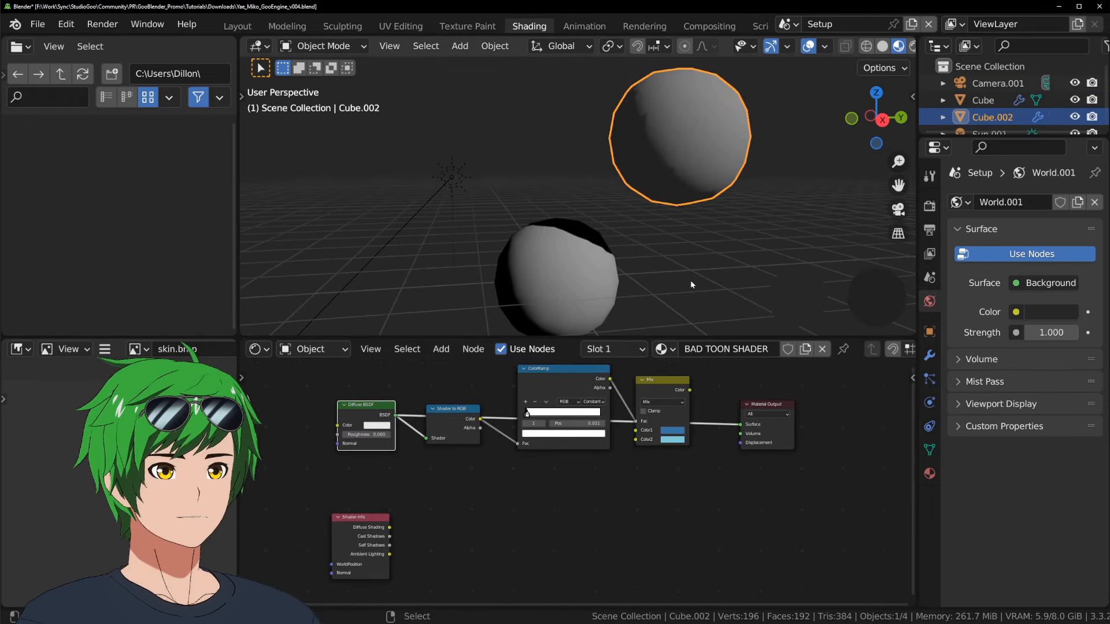
# Select the lower sphere, set its Add node's factor to 1.000, and hide the viewport overlays
pyautogui.click(587, 295)
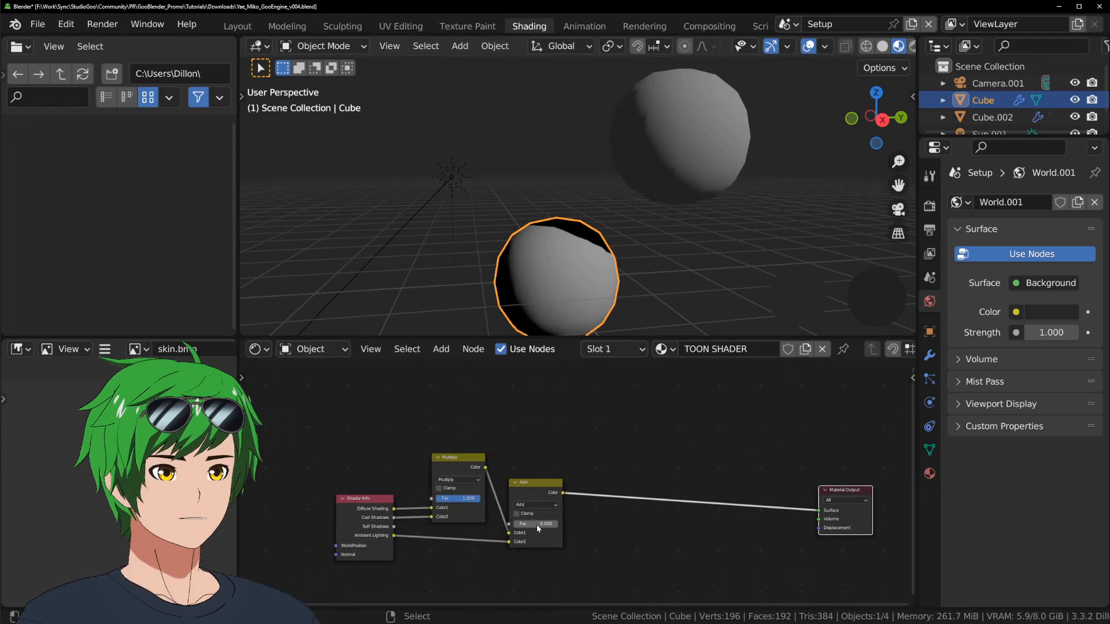
pyautogui.moveTo(536, 525); pyautogui.dragTo(563, 524)
pyautogui.moveTo(700, 232)
pyautogui.mouseDown(button='middle')
pyautogui.moveTo(706, 216)
pyautogui.moveTo(701, 286)
pyautogui.moveTo(683, 272)
pyautogui.moveTo(373, 211)
pyautogui.moveTo(648, 220)
pyautogui.moveTo(681, 232)
pyautogui.mouseUp(button='middle')
pyautogui.hotkey('shift', 'alt', 'z')
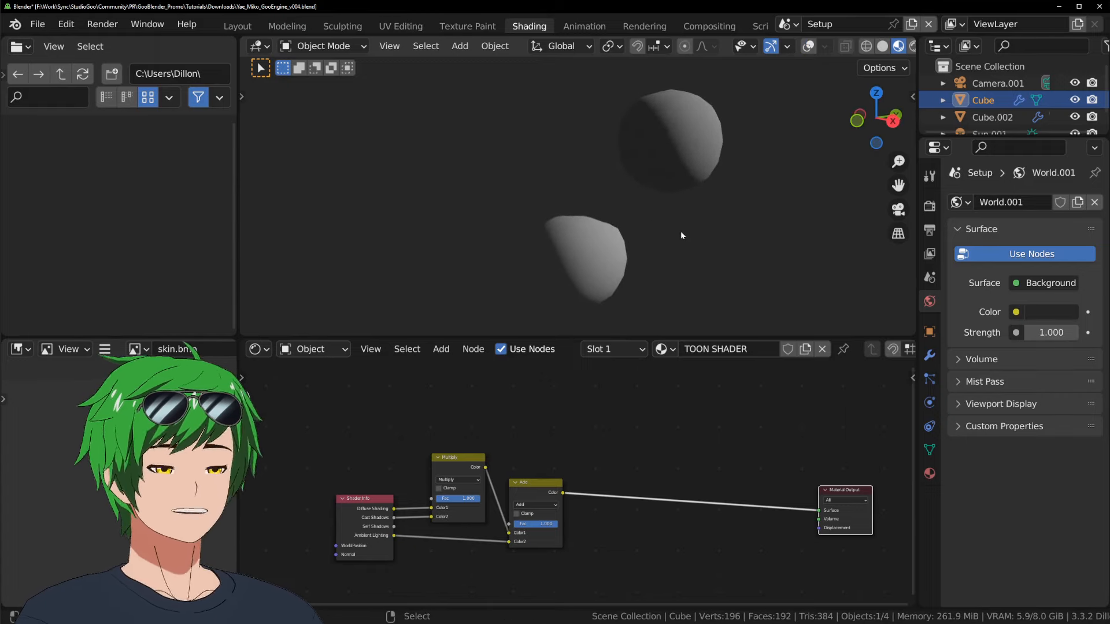
# Duplicate the Multiply node onto the link before Add, connect Self Shadows to the copy's Color2, and save the file
pyautogui.moveTo(519, 486); pyautogui.dragTo(593, 481)
pyautogui.click(461, 460)
pyautogui.hotkey('shift', 'd')
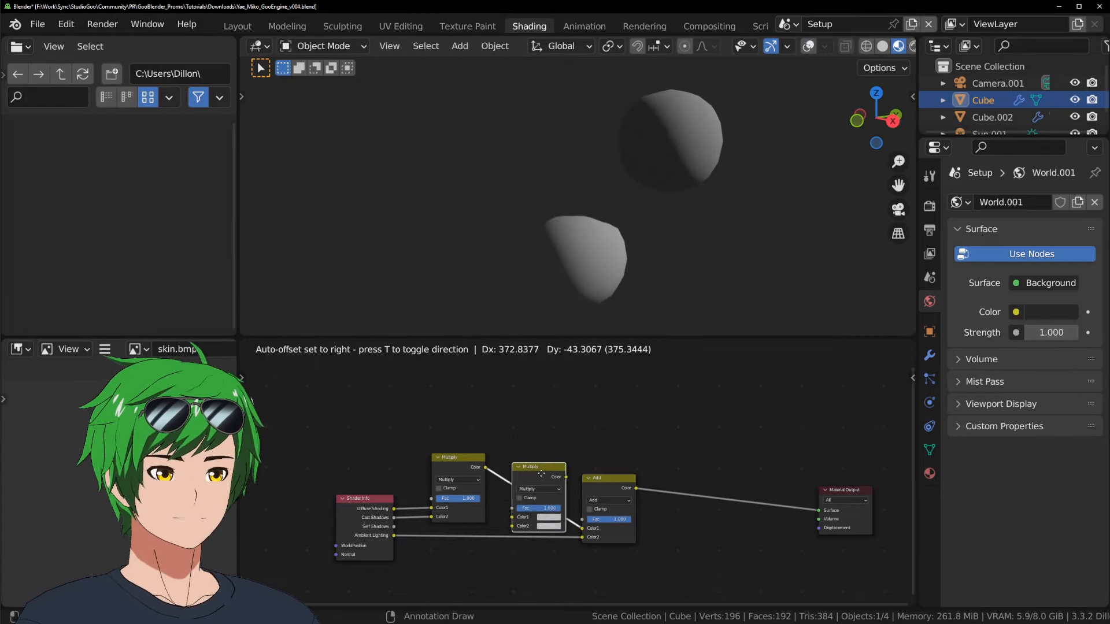
pyautogui.click(546, 469)
pyautogui.moveTo(393, 527); pyautogui.dragTo(516, 527)
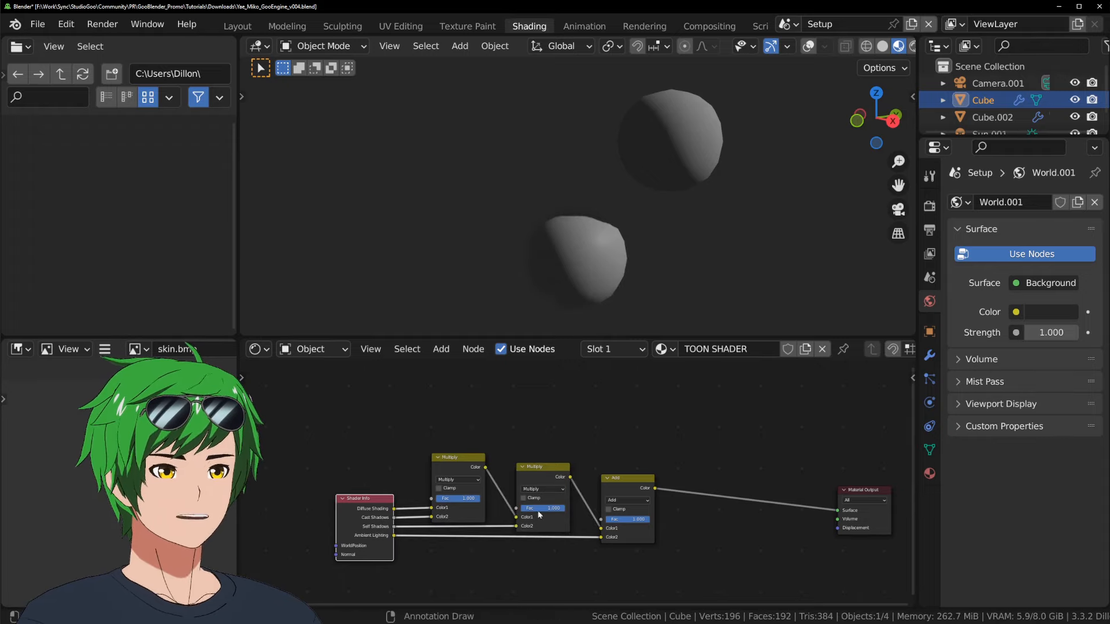
pyautogui.hotkey('ctrl', 's')
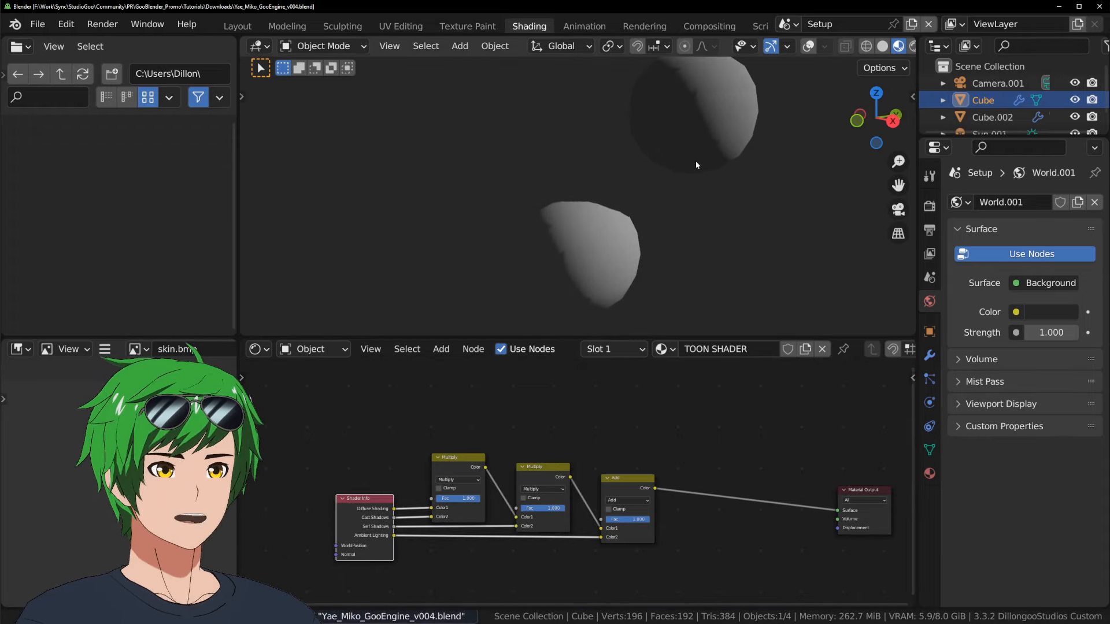
# Compare the shading of both spheres from several angles in the maximized 3D viewport, then return to the normal layout
pyautogui.hotkey('ctrl', 'space')
pyautogui.scroll(2, 723, 324)
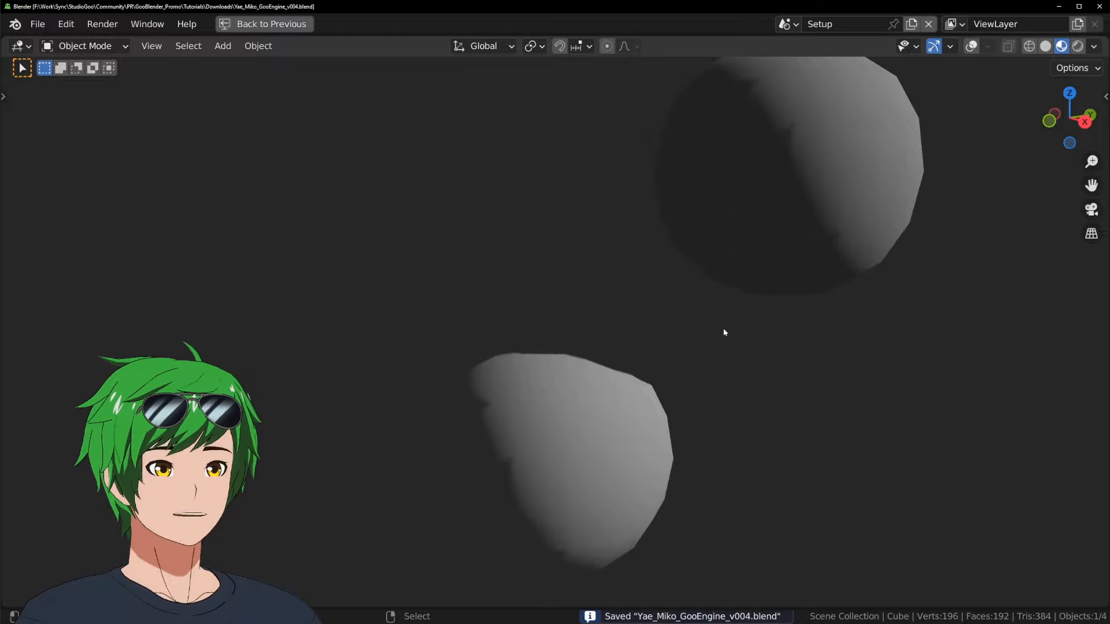
pyautogui.scroll(-1, 723, 330)
pyautogui.moveTo(724, 331)
pyautogui.mouseDown(button='middle')
pyautogui.moveTo(389, 330)
pyautogui.moveTo(669, 320)
pyautogui.moveTo(609, 377)
pyautogui.moveTo(691, 366)
pyautogui.moveTo(604, 351)
pyautogui.mouseUp(button='middle')
pyautogui.scroll(1, 692, 367)
pyautogui.hotkey('shift', 'alt', 'z')
pyautogui.hotkey('ctrl', 'space')
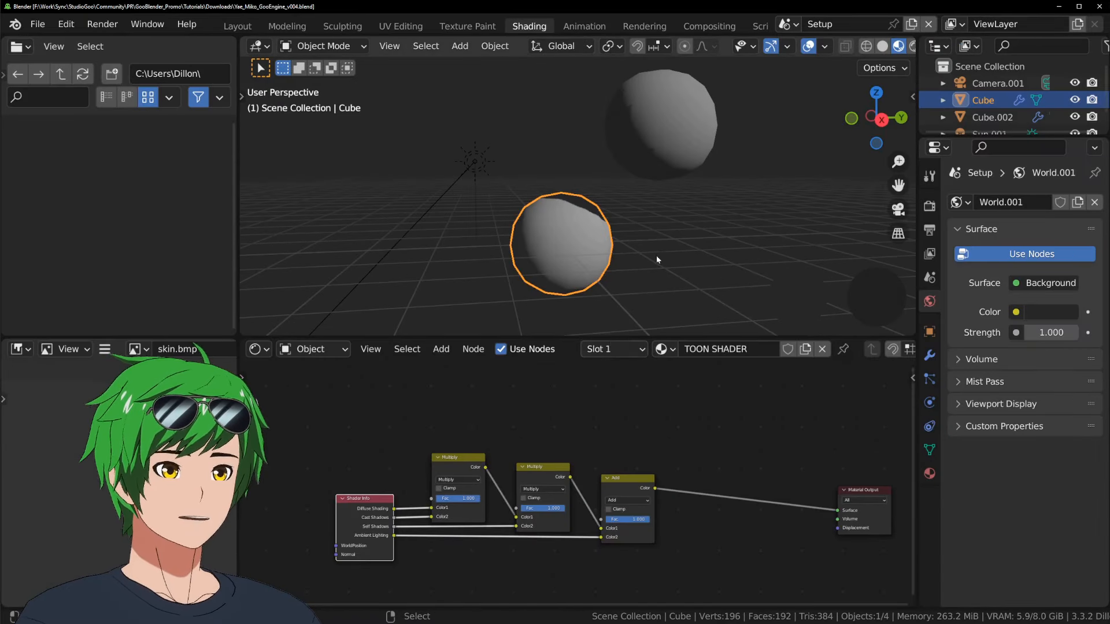
# Set the Add node's factor to 0.8, compare both spheres with overlays hidden, and save the file
pyautogui.click(627, 519)
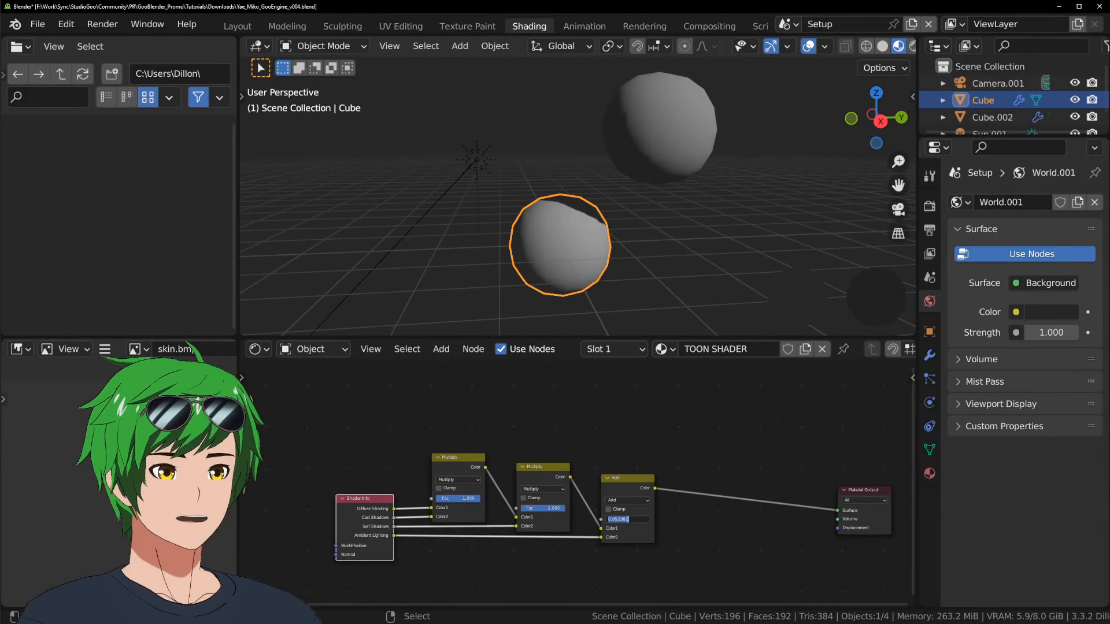
pyautogui.press('Return')
pyautogui.hotkey('ctrl', 'alt', 'space')
pyautogui.hotkey('shift', 'alt', 'z')
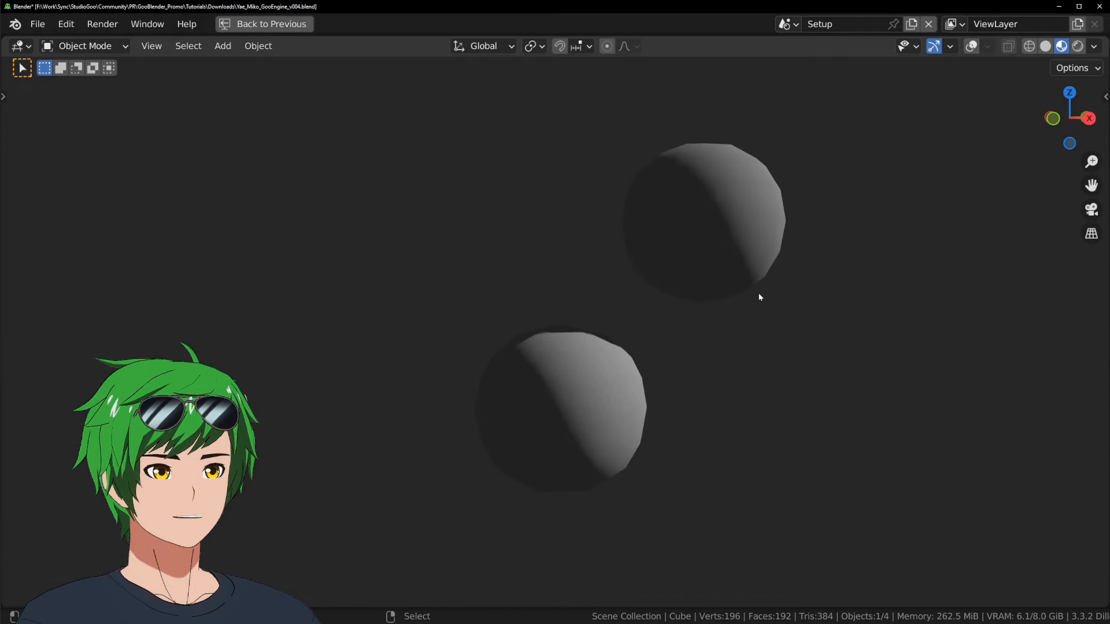
pyautogui.hotkey('ctrl', 'space')
pyautogui.moveTo(664, 254)
pyautogui.mouseDown(button='middle')
pyautogui.moveTo(635, 215)
pyautogui.moveTo(683, 230)
pyautogui.mouseUp(button='middle')
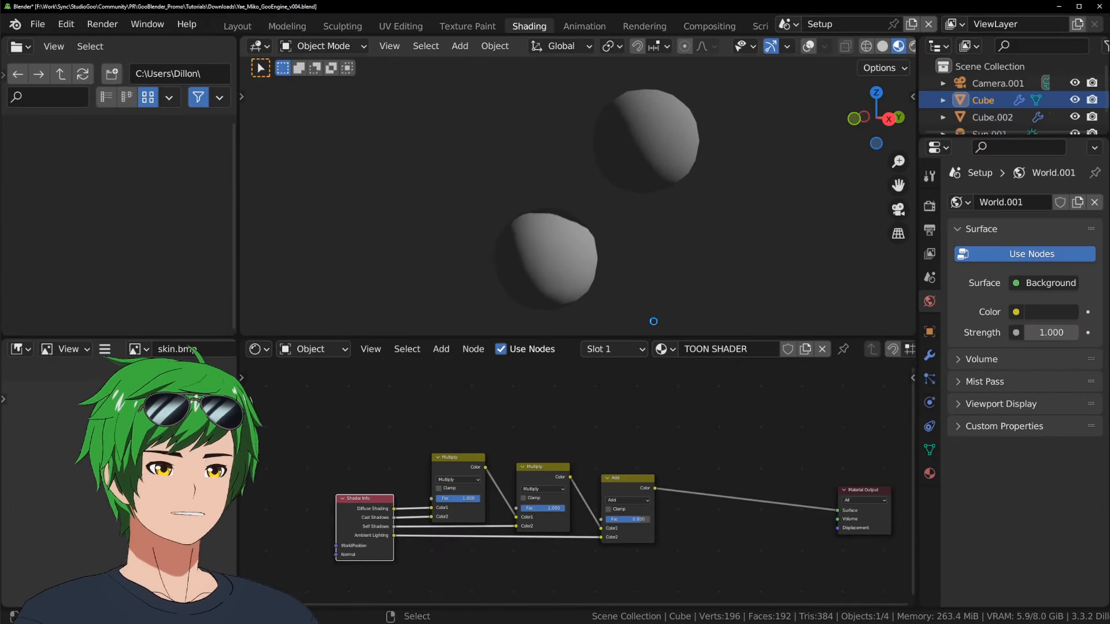
pyautogui.hotkey('ctrl', 's')
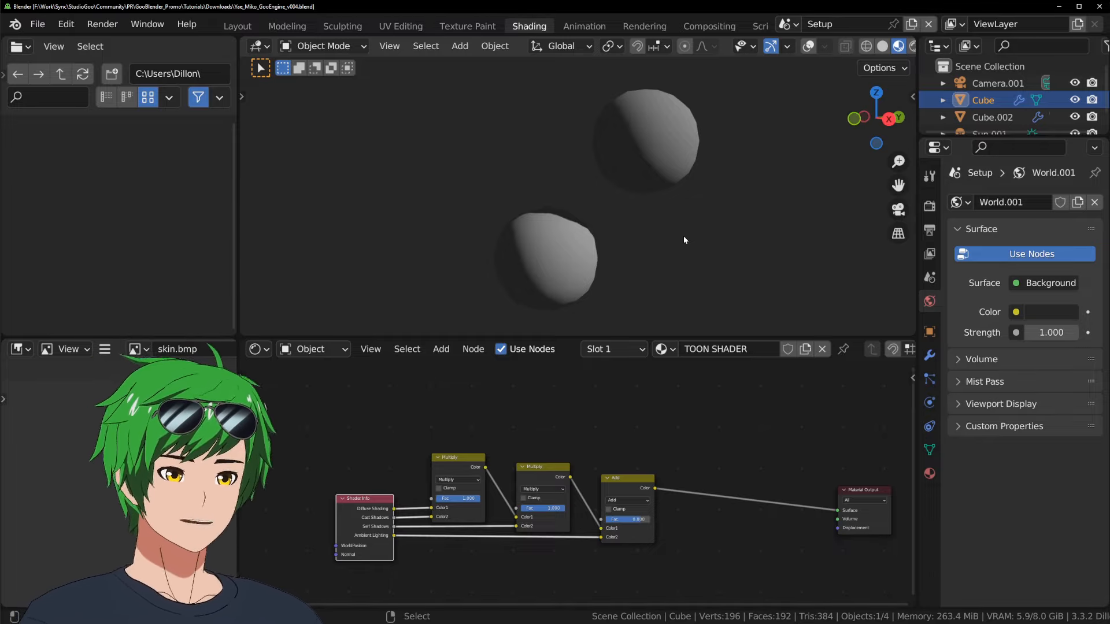
# Lower the factors of the Add node and both Multiply nodes to 0 to compare the lower sphere's shading
pyautogui.scroll(3, 613, 457)
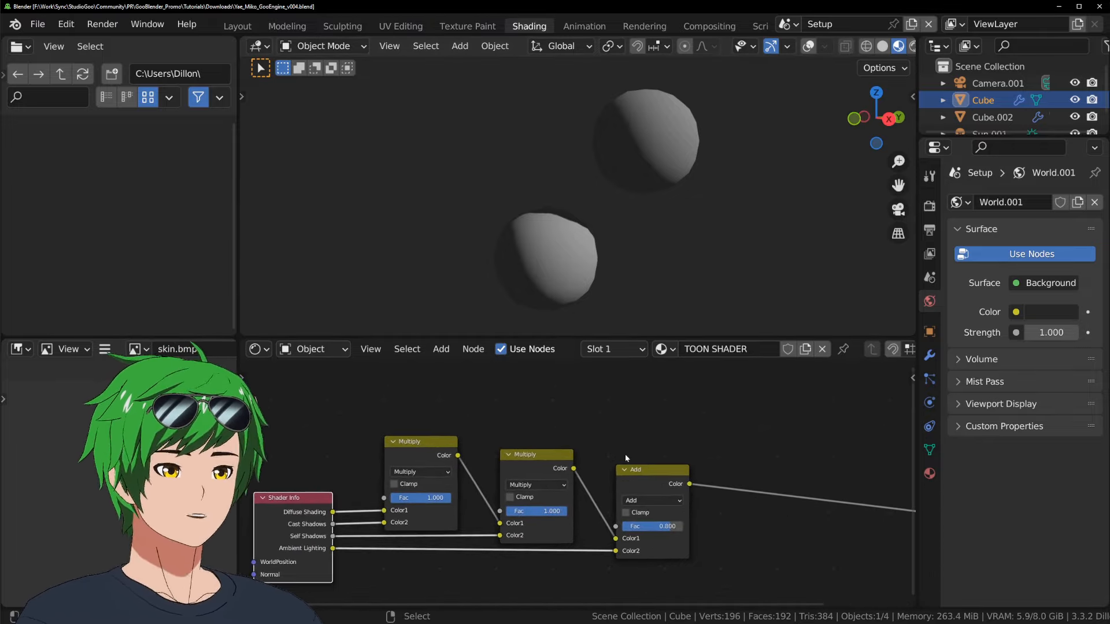
pyautogui.moveTo(606, 500); pyautogui.dragTo(539, 500)
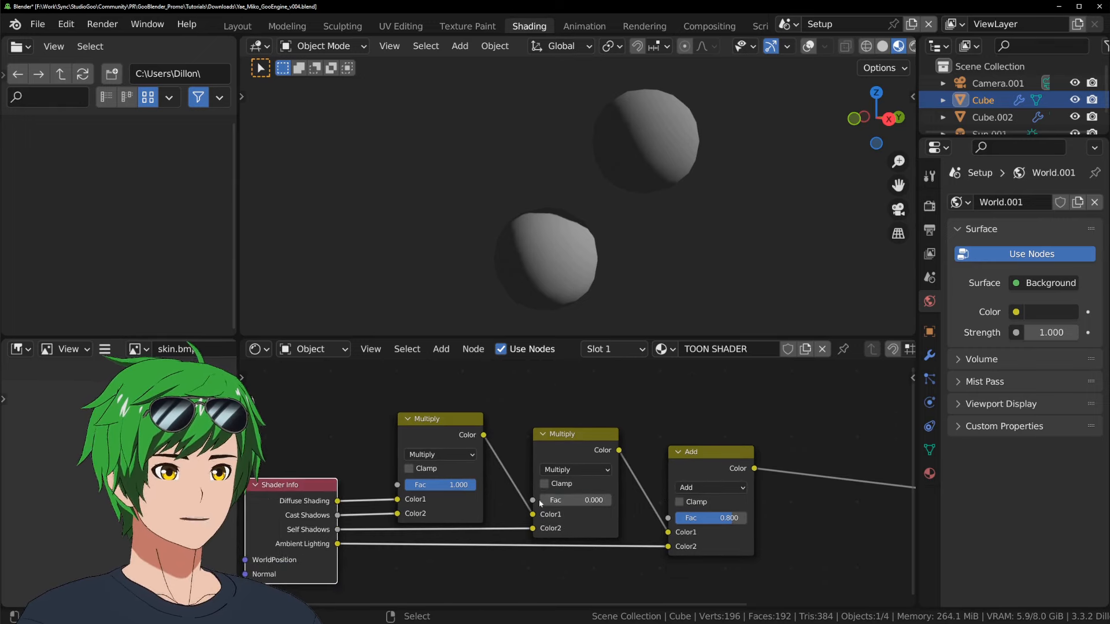
pyautogui.moveTo(721, 517); pyautogui.dragTo(677, 518)
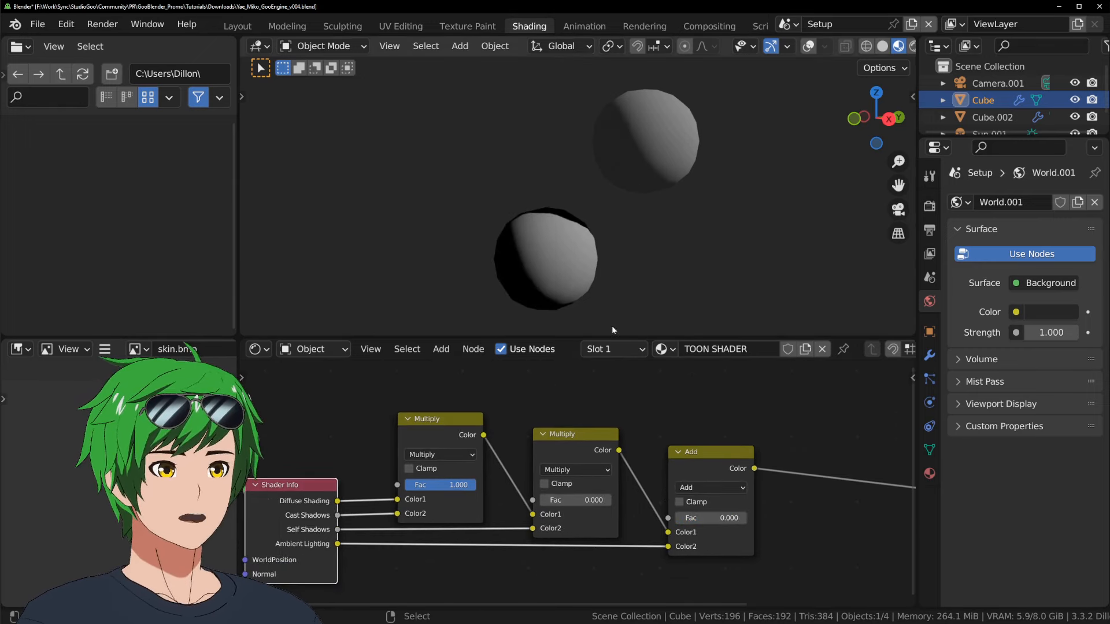
pyautogui.moveTo(466, 484); pyautogui.dragTo(405, 485)
pyautogui.moveTo(520, 204); pyautogui.dragTo(664, 218, button='middle')
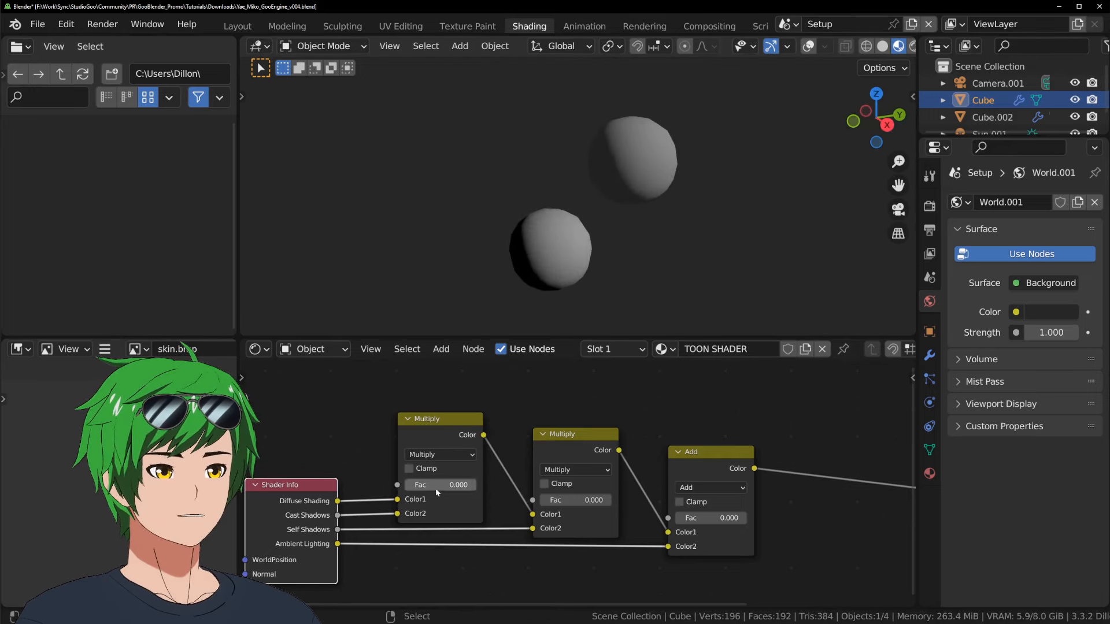
# Set the factors of both Multiply nodes and the Add node to 1.000
pyautogui.moveTo(436, 488); pyautogui.dragTo(483, 486)
pyautogui.moveTo(566, 500); pyautogui.dragTo(613, 500)
pyautogui.moveTo(697, 519); pyautogui.dragTo(746, 518)
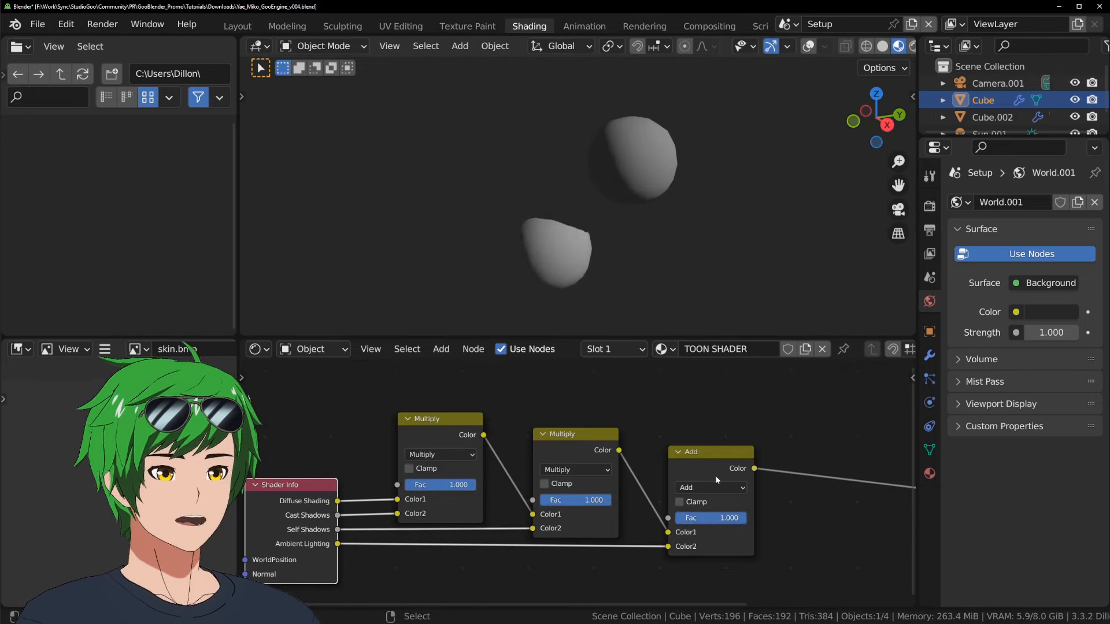
# Move the Material Output node farther along to leave space for more nodes after Add
pyautogui.scroll(-5, 716, 480)
pyautogui.moveTo(711, 471); pyautogui.dragTo(616, 463, button='middle')
pyautogui.moveTo(682, 451); pyautogui.dragTo(617, 446, button='middle')
pyautogui.click(768, 465)
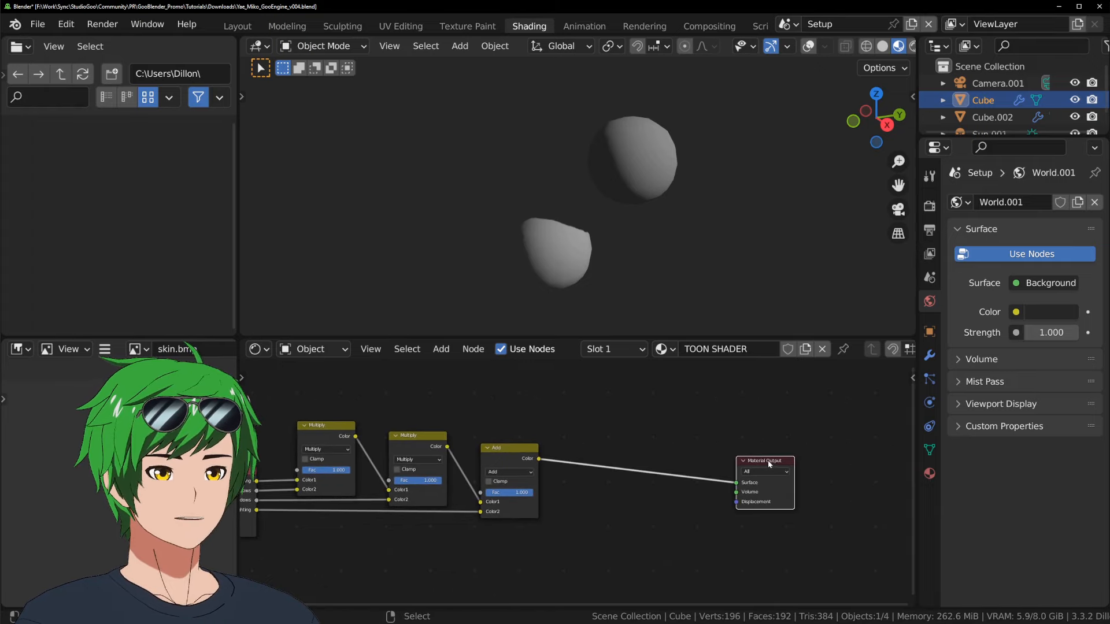
pyautogui.moveTo(768, 461); pyautogui.dragTo(949, 455)
# Add a ColorRamp node on the link between the Add node and the Material Output
pyautogui.scroll(-3, 673, 471)
pyautogui.moveTo(659, 477); pyautogui.dragTo(577, 482, button='middle')
pyautogui.hotkey('shift', 'a')
pyautogui.moveTo(537, 459)
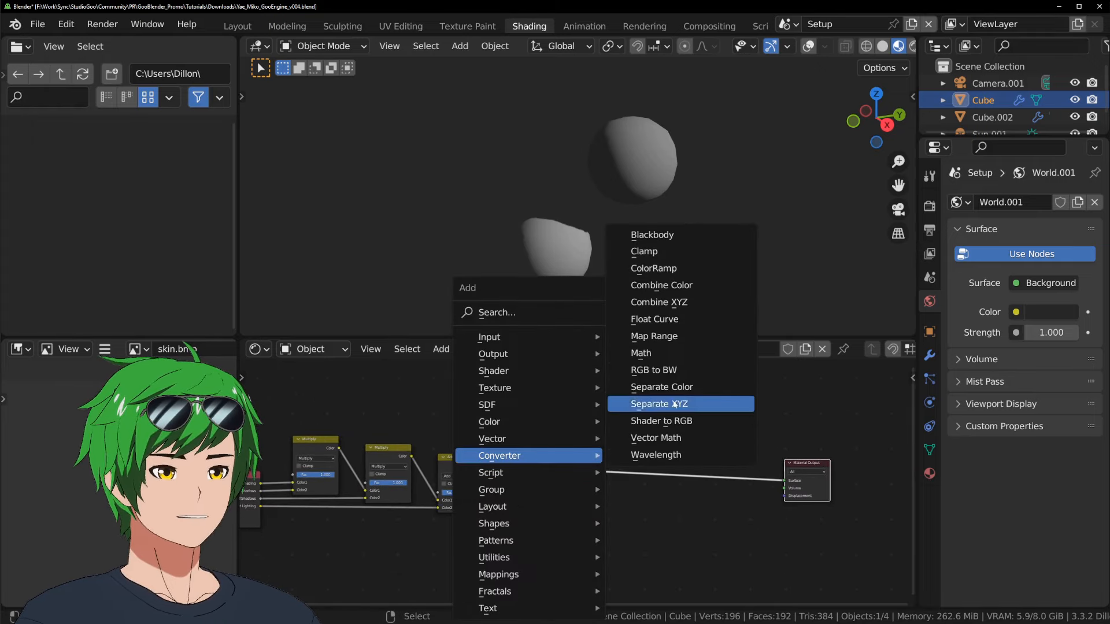
pyautogui.click(689, 272)
pyautogui.click(571, 470)
pyautogui.scroll(2, 567, 471)
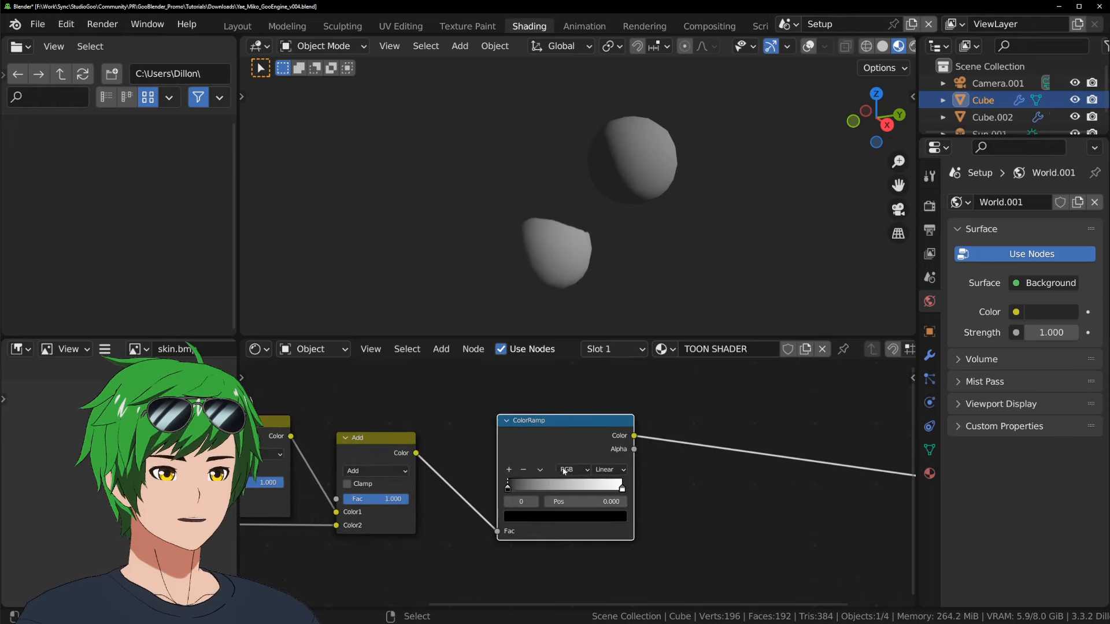
# Set the ColorRamp's interpolation to Constant and move its white stop to position 0.021
pyautogui.click(610, 470)
pyautogui.click(613, 523)
pyautogui.moveTo(618, 487); pyautogui.dragTo(499, 495)
pyautogui.moveTo(534, 461); pyautogui.dragTo(594, 455, button='middle')
# Lower the second Multiply node's factor to 0 and move the ColorRamp's white stop to position 0.044
pyautogui.moveTo(330, 483); pyautogui.dragTo(260, 484)
pyautogui.moveTo(627, 456); pyautogui.dragTo(573, 464, button='middle')
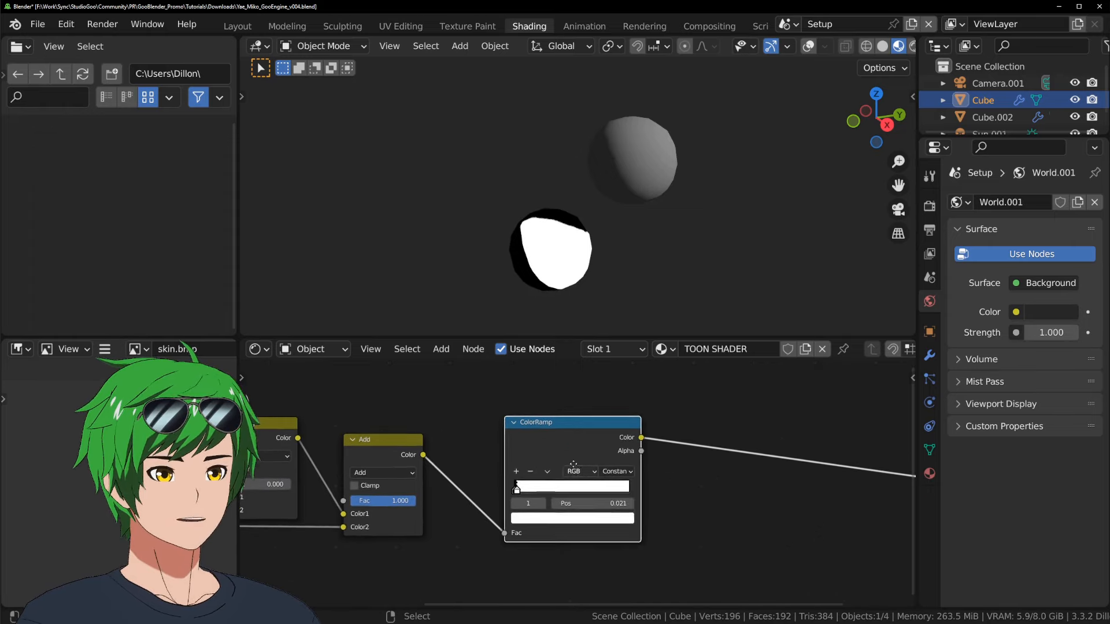
pyautogui.scroll(-2, 584, 461)
pyautogui.moveTo(473, 477); pyautogui.dragTo(476, 472)
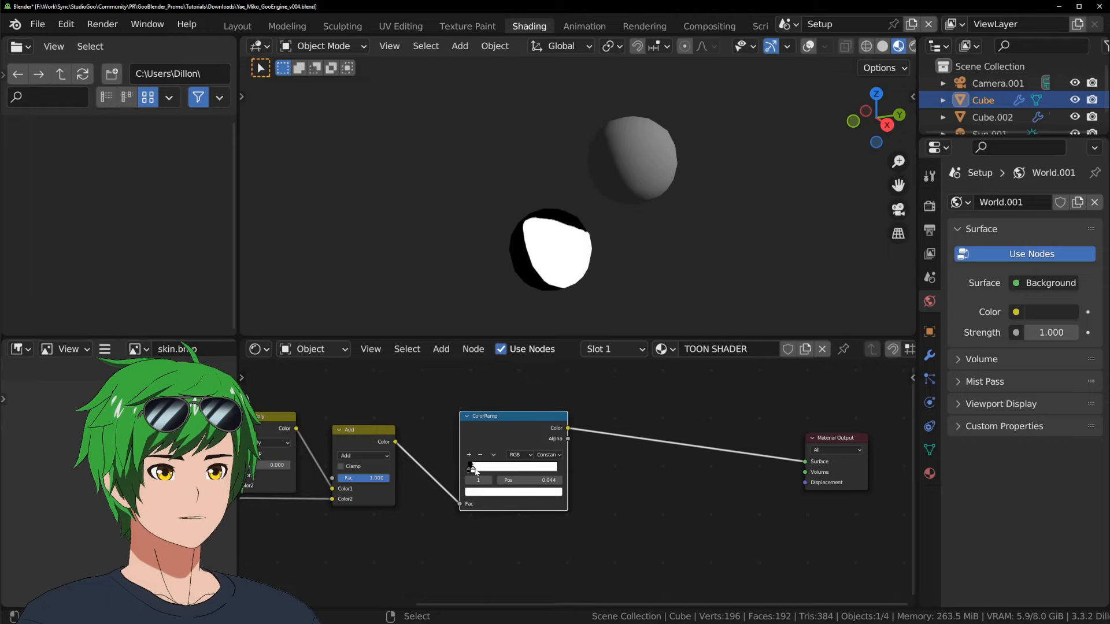
# Insert a Mix node between the ColorRamp and Material Output, with the ColorRamp's Color feeding its Fac input
pyautogui.hotkey('shift', 'a')
pyautogui.moveTo(644, 422)
pyautogui.click(793, 510)
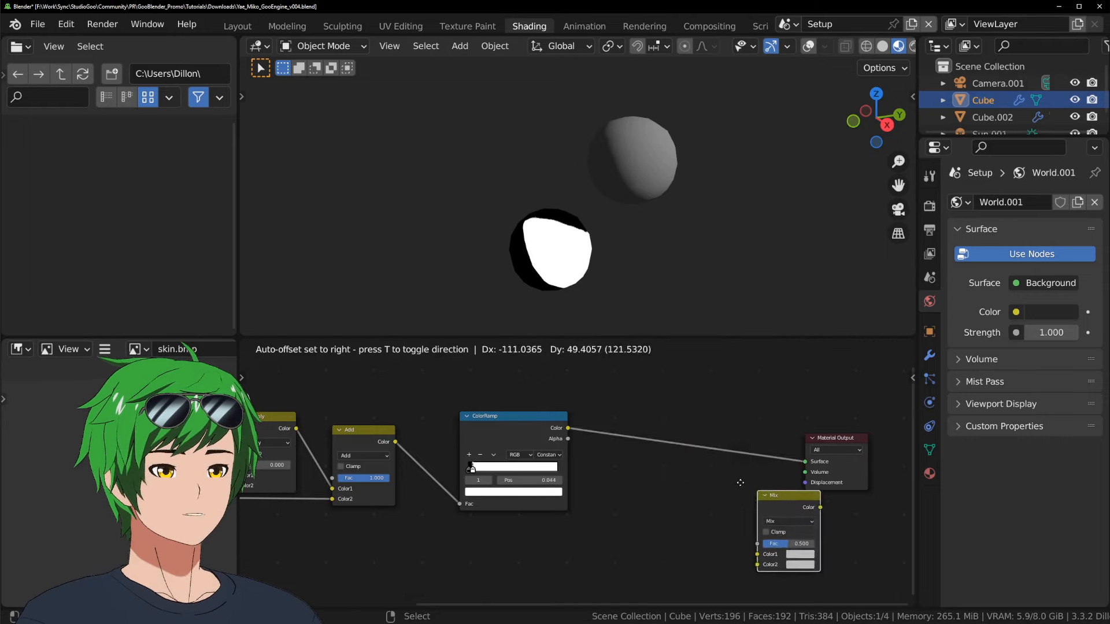
pyautogui.click(632, 431)
pyautogui.scroll(3, 682, 480)
pyautogui.press('g')
pyautogui.click(701, 471)
pyautogui.moveTo(669, 483); pyautogui.dragTo(671, 470)
pyautogui.moveTo(710, 419); pyautogui.dragTo(694, 399)
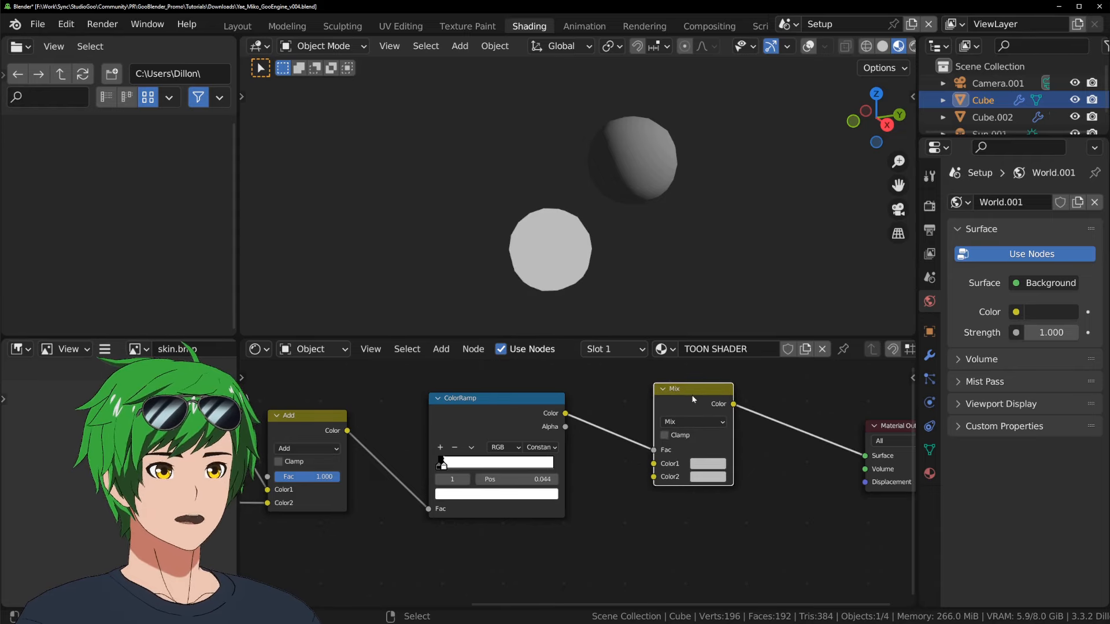
# Select the upper sphere, route its Mix node back to the Material Output, and save the file
pyautogui.click(709, 466)
pyautogui.click(640, 162)
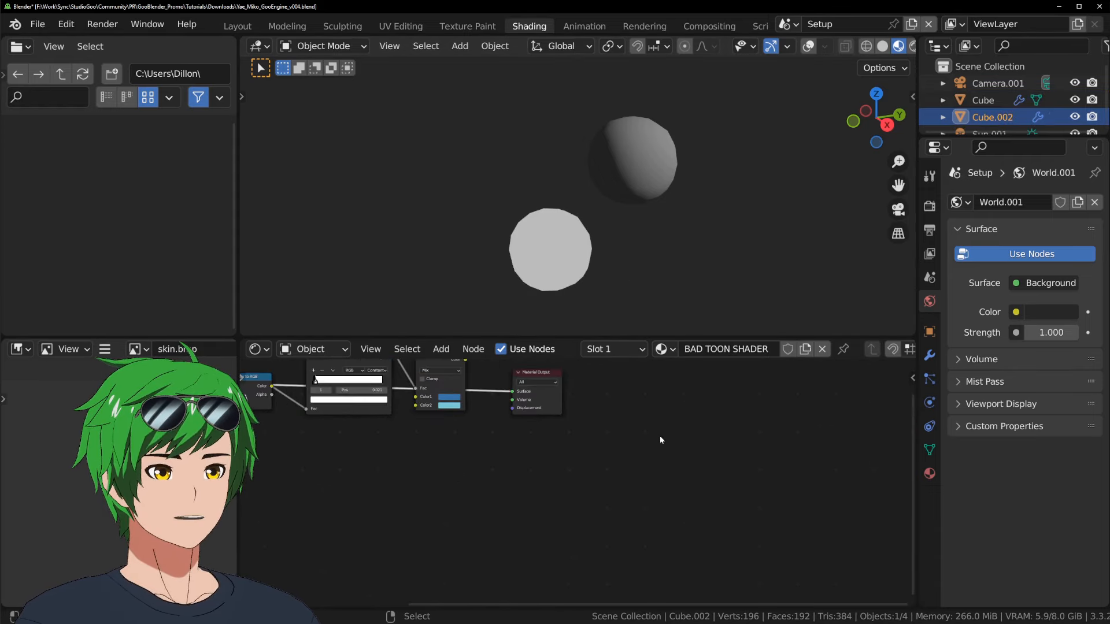
pyautogui.press('Home')
pyautogui.hotkey('ctrl', 's')
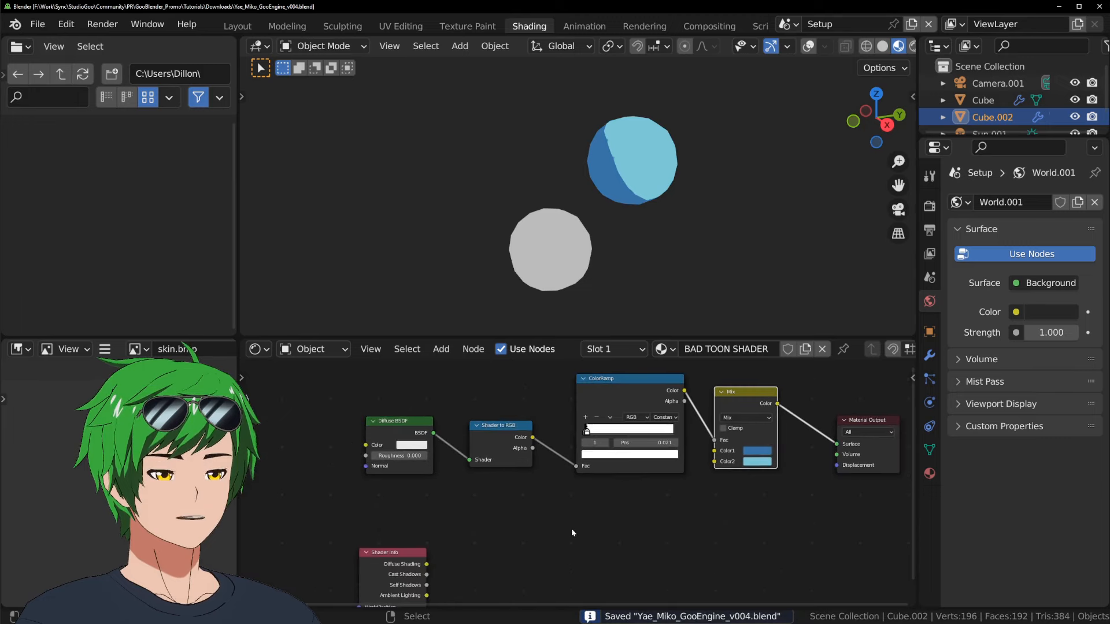
# Delete the unused Shader Info node from the BAD TOON SHADER material and save the file
pyautogui.click(405, 554)
pyautogui.scroll(-5, 574, 495)
pyautogui.press('x')
pyautogui.moveTo(573, 495); pyautogui.dragTo(546, 527, button='middle')
pyautogui.scroll(3, 546, 527)
pyautogui.hotkey('ctrl', 's')
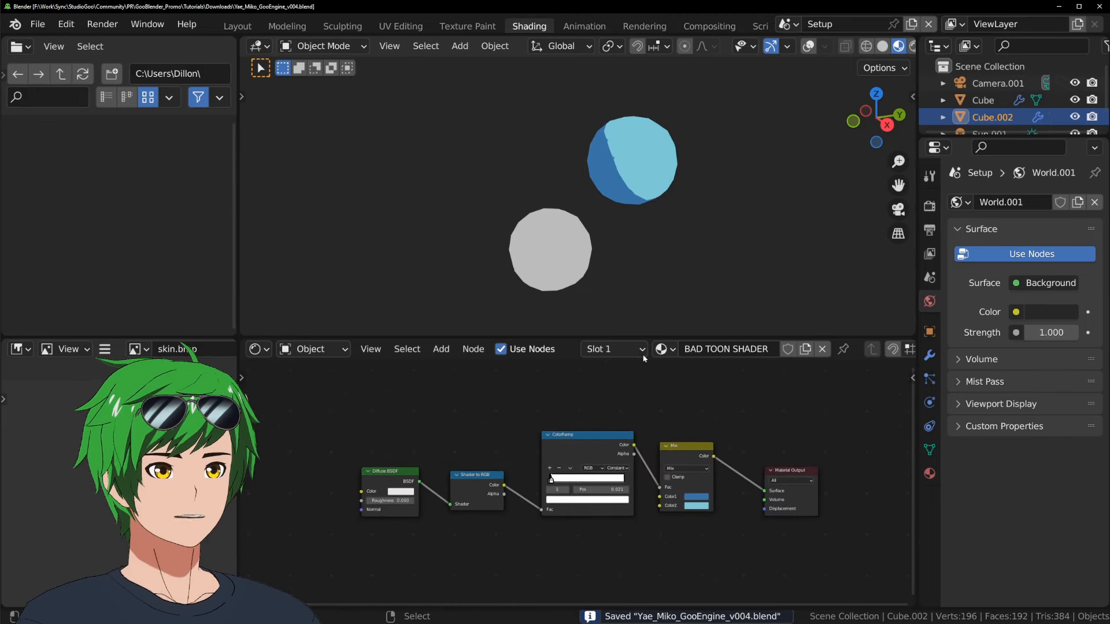
# Match the lower sphere's Mix colours to the upper sphere, sampling dark blue for Color1 and light blue for Color2, and save the file
pyautogui.click(551, 250)
pyautogui.scroll(-5, 578, 490)
pyautogui.moveTo(801, 540); pyautogui.dragTo(613, 484, button='middle')
pyautogui.scroll(5, 613, 484)
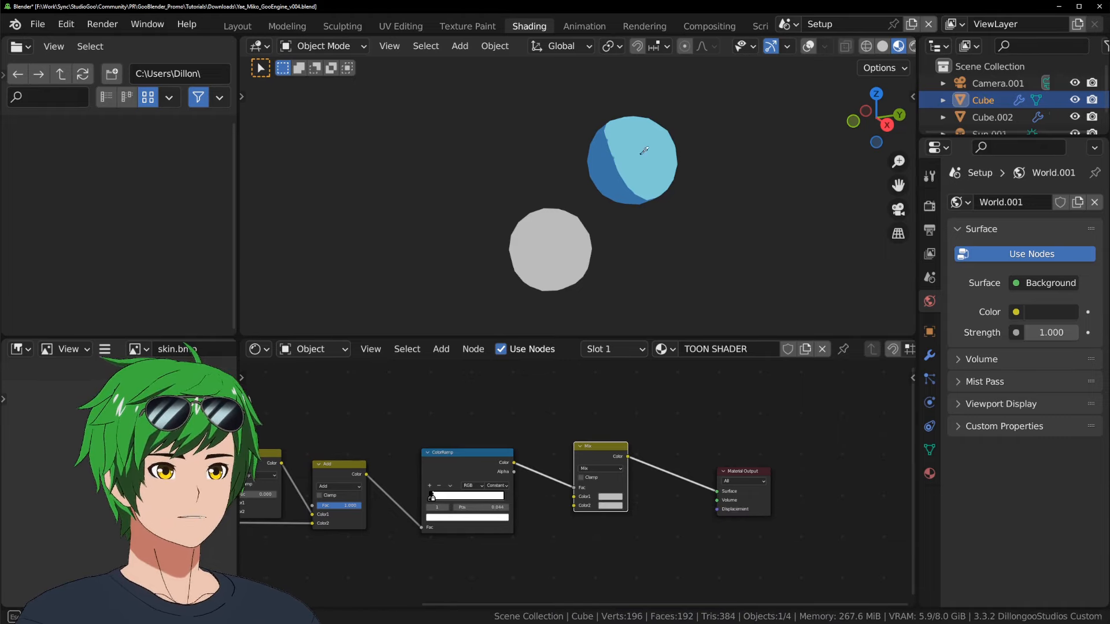
pyautogui.click(608, 164)
pyautogui.press('e')
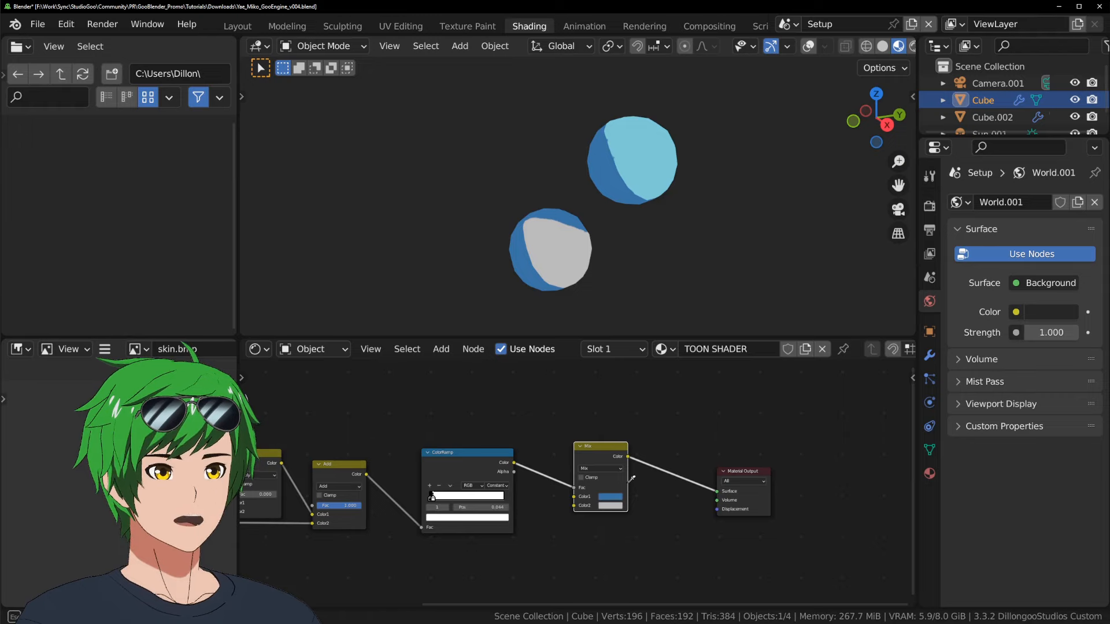
pyautogui.click(661, 165)
pyautogui.moveTo(637, 524); pyautogui.dragTo(631, 526, button='middle')
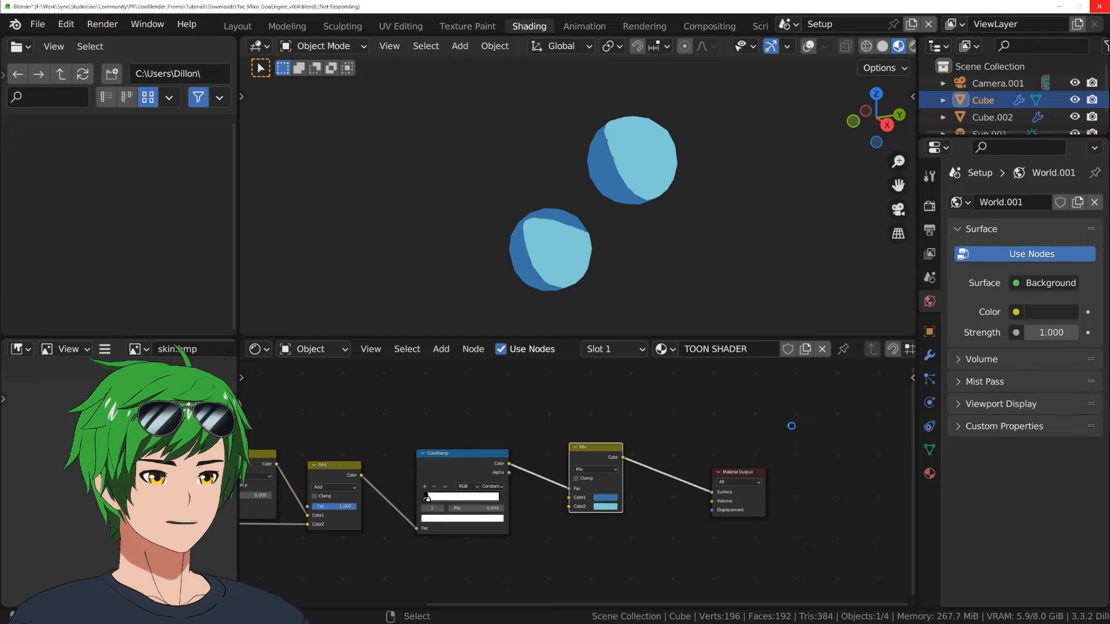
pyautogui.hotkey('ctrl', 's')
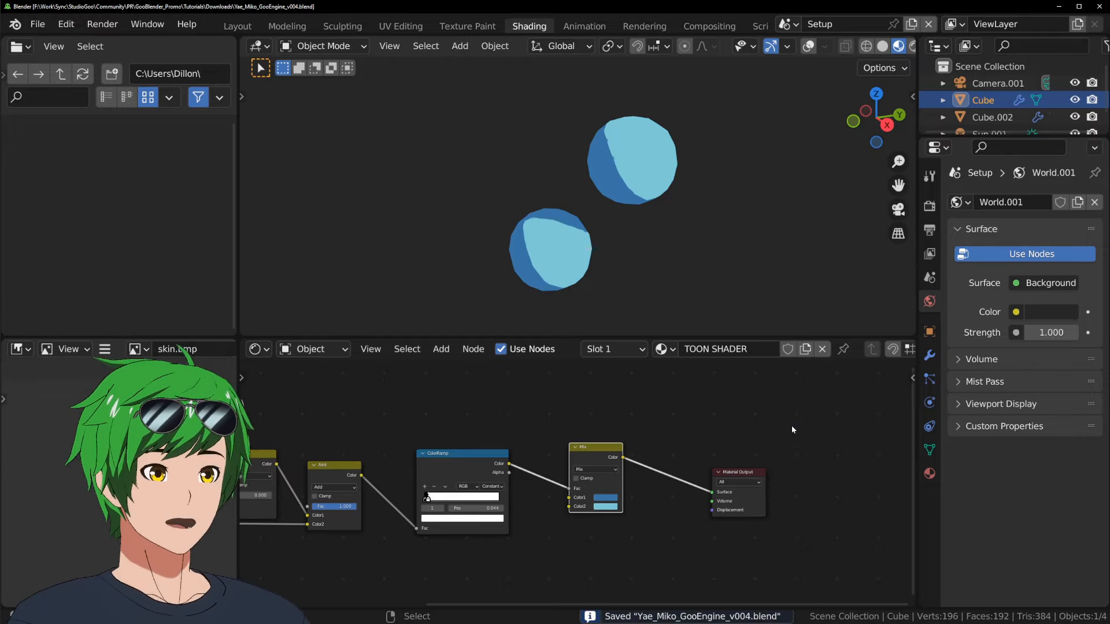
# Reposition the upper and lower spheres relative to each other to test how their toon shading and cast shadows react
pyautogui.scroll(-3, 733, 467)
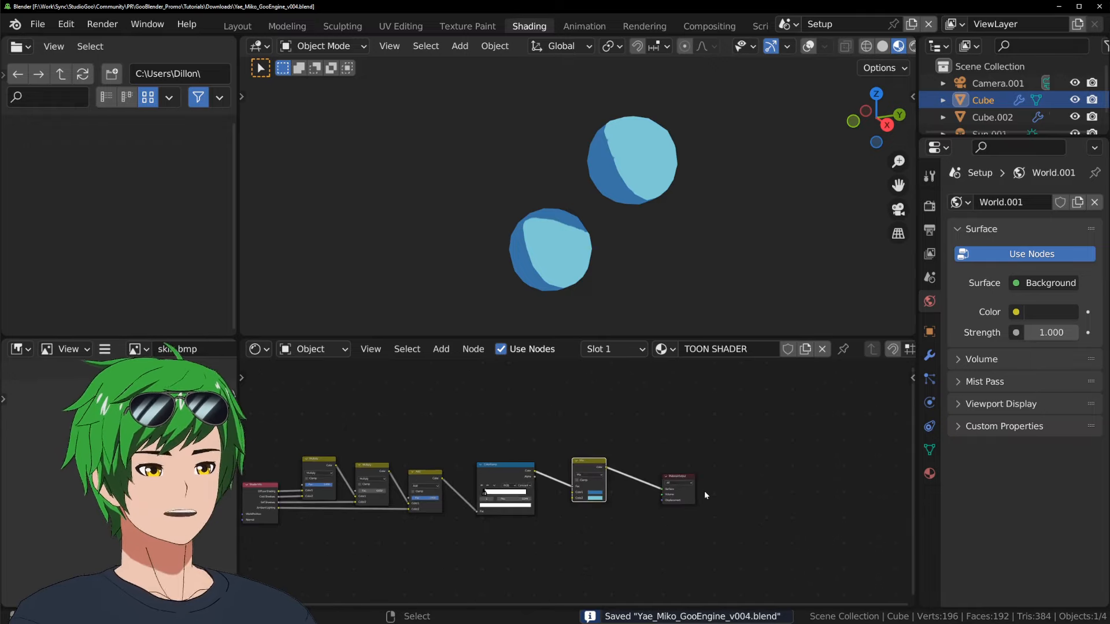
pyautogui.moveTo(656, 259); pyautogui.dragTo(701, 214, button='middle')
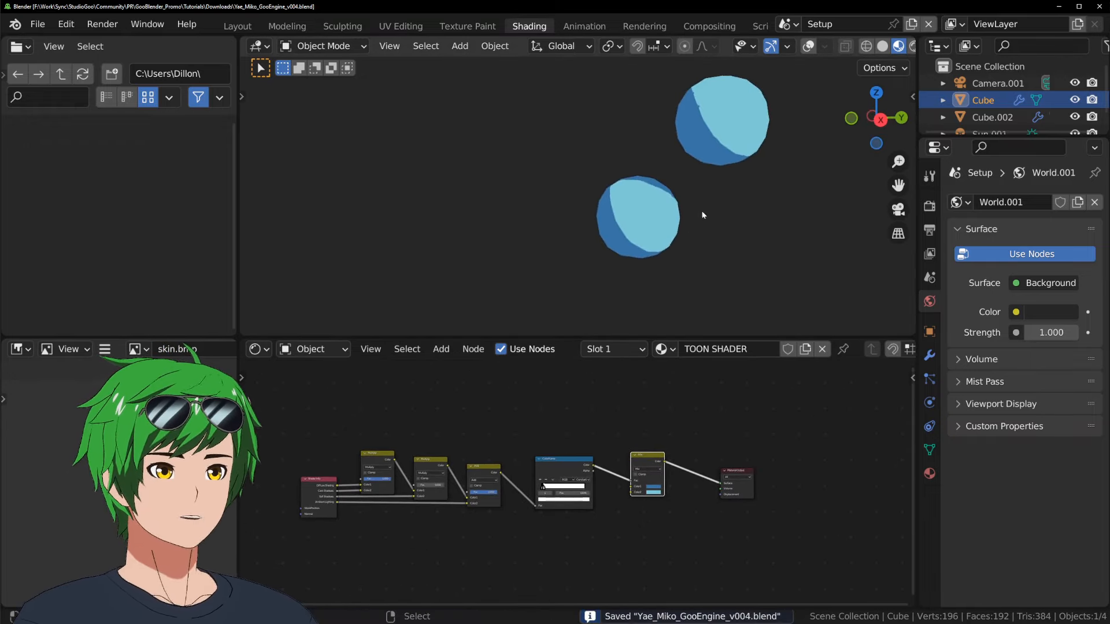
pyautogui.scroll(5, 682, 250)
pyautogui.moveTo(505, 260)
pyautogui.mouseDown(button='middle')
pyautogui.moveTo(493, 233)
pyautogui.moveTo(589, 249)
pyautogui.moveTo(594, 271)
pyautogui.moveTo(619, 268)
pyautogui.mouseUp(button='middle')
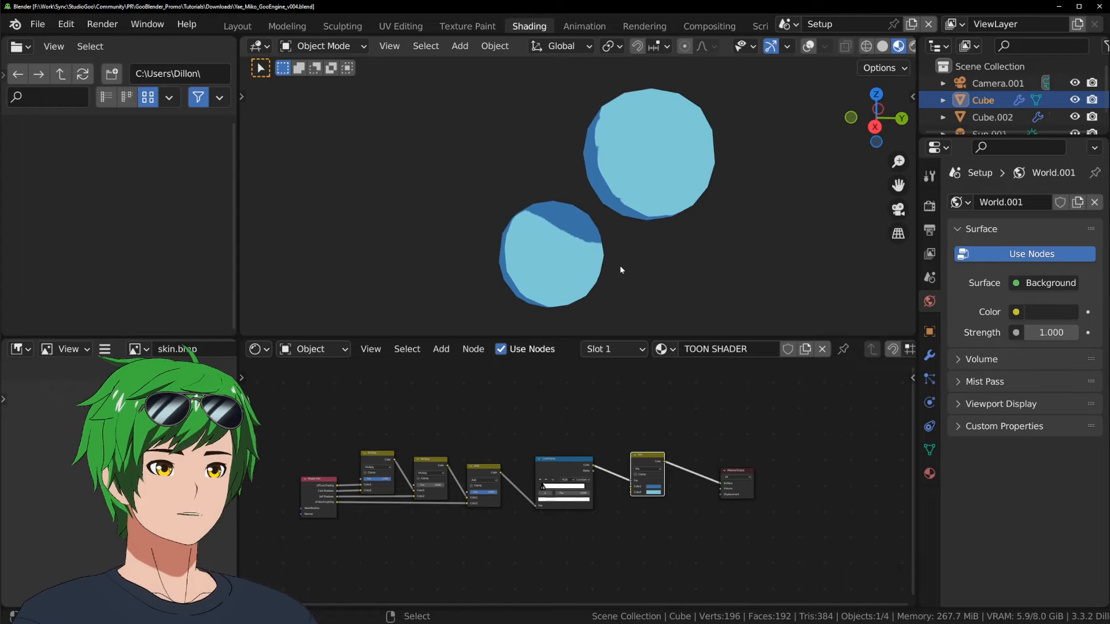
pyautogui.click(643, 179)
pyautogui.press('g')
pyautogui.click(737, 175)
pyautogui.click(578, 247)
pyautogui.press('g')
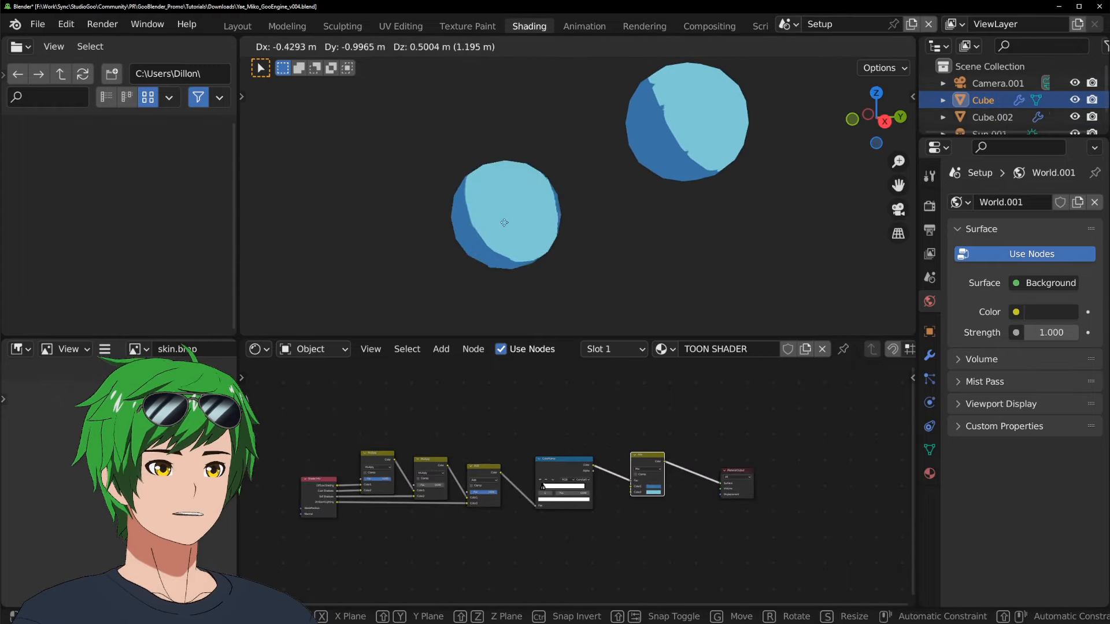
pyautogui.press('Escape')
pyautogui.press('g')
pyautogui.moveTo(640, 230); pyautogui.dragTo(701, 221, button='middle')
pyautogui.click(567, 204)
# Duplicate the TOON SHADER sphere several times and spread the copies around the BAD TOON SHADER sphere
pyautogui.hotkey('shift', 'd')
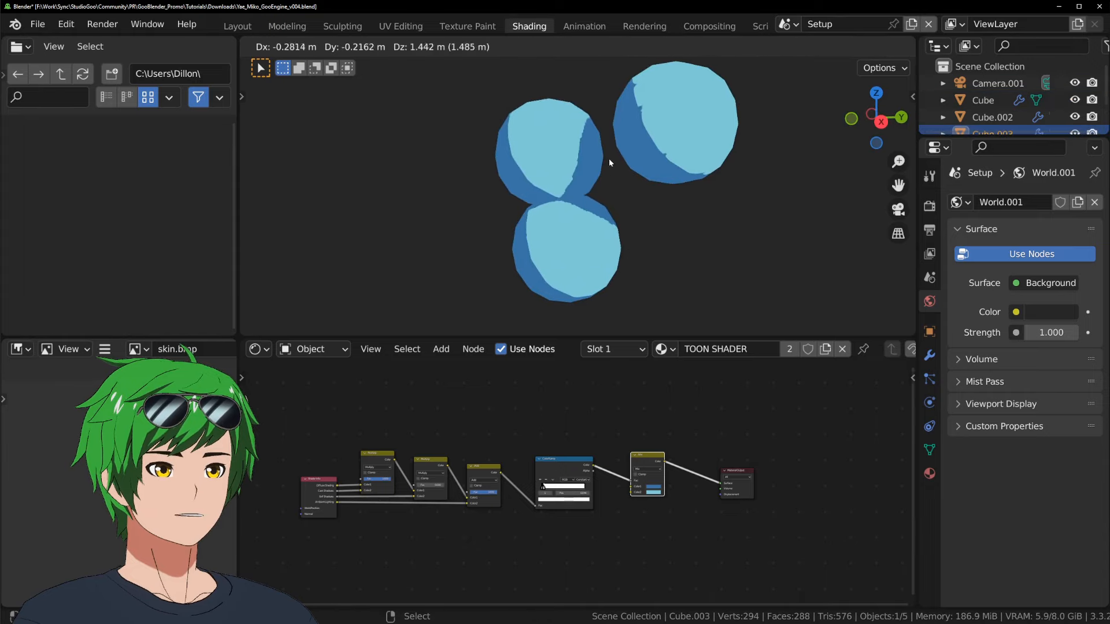
pyautogui.click(609, 158)
pyautogui.hotkey('shift', 'd')
pyautogui.click(737, 212)
pyautogui.hotkey('shift', 'd')
pyautogui.click(795, 147)
pyautogui.click(688, 96)
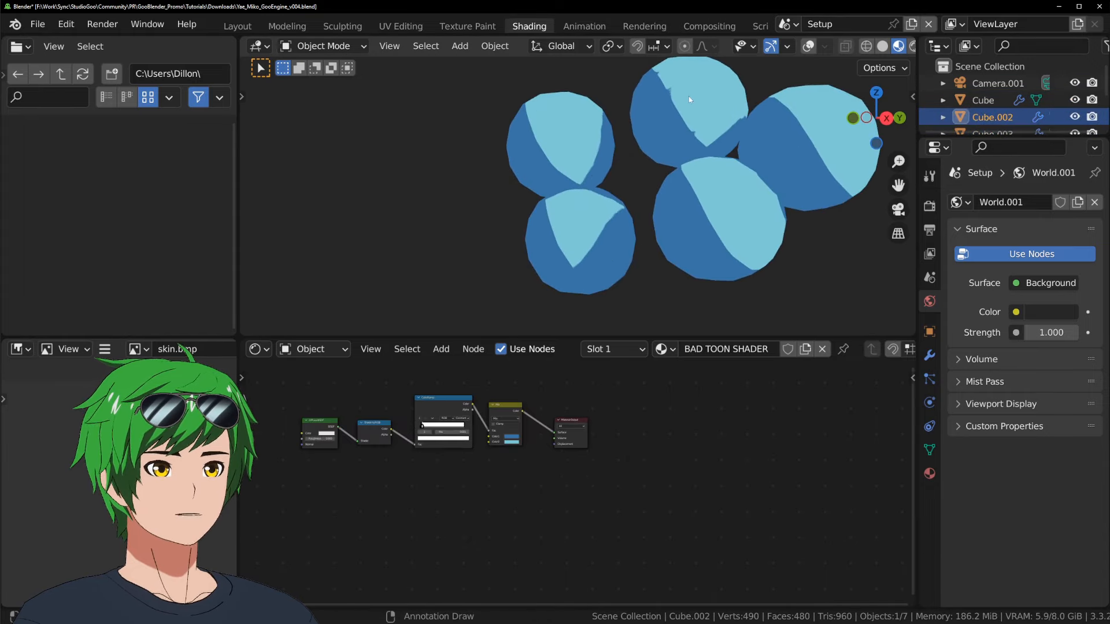
pyautogui.moveTo(689, 96); pyautogui.dragTo(771, 223, button='middle')
pyautogui.click(771, 223)
pyautogui.hotkey('shift', 'd')
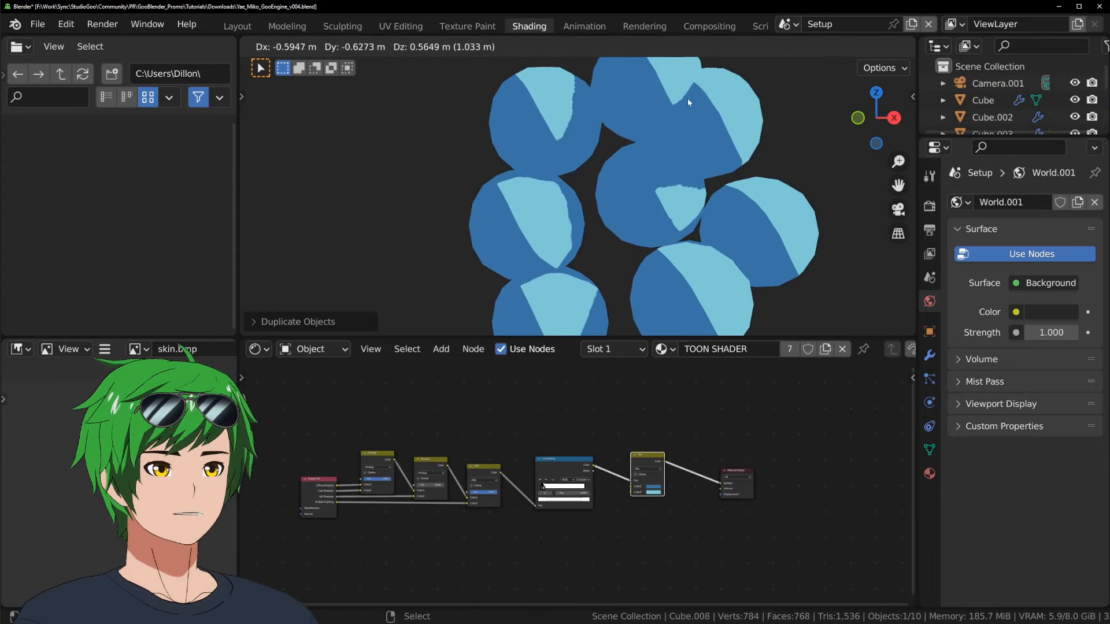
pyautogui.click(688, 98)
# Move the BAD TOON SHADER sphere in among the duplicated spheres
pyautogui.click(668, 192)
pyautogui.moveTo(667, 192); pyautogui.dragTo(674, 213, button='middle')
pyautogui.press('g')
pyautogui.click(518, 194)
# Compare the spheres' shading in a maximized viewport and delete the BAD TOON SHADER sphere
pyautogui.scroll(-5, 676, 200)
pyautogui.hotkey('ctrl', 'space')
pyautogui.scroll(5, 724, 257)
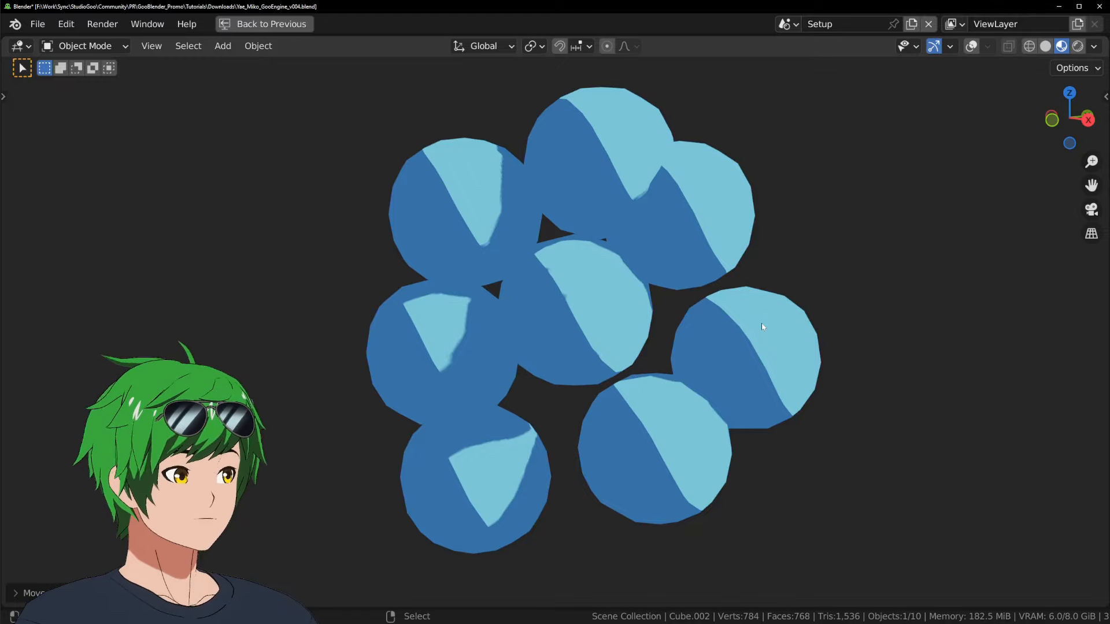
pyautogui.press('Delete')
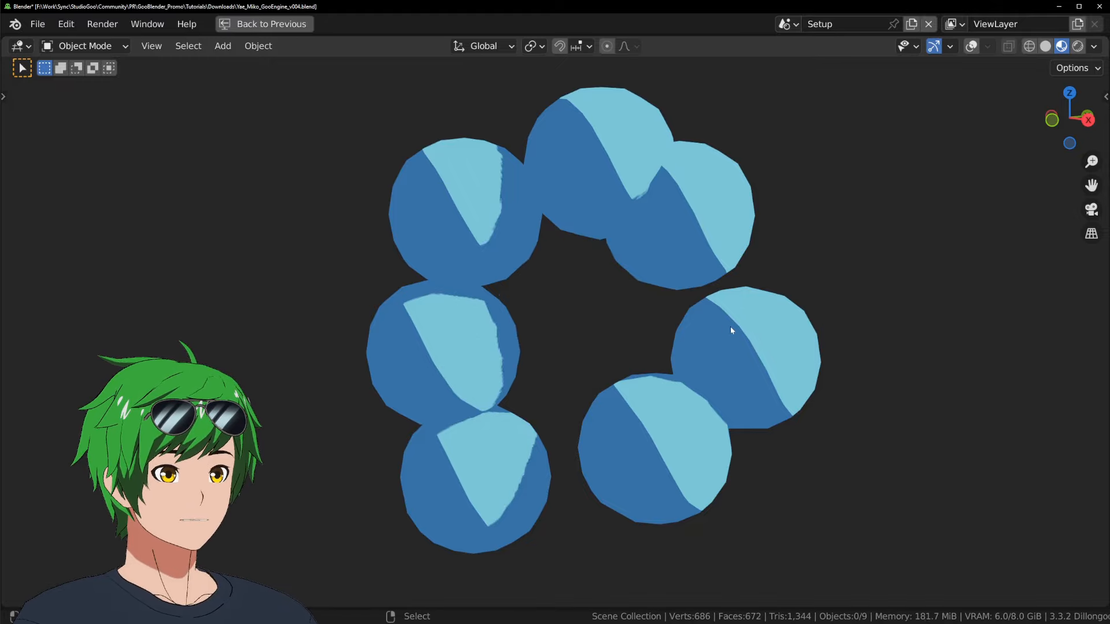
pyautogui.hotkey('ctrl', 'space')
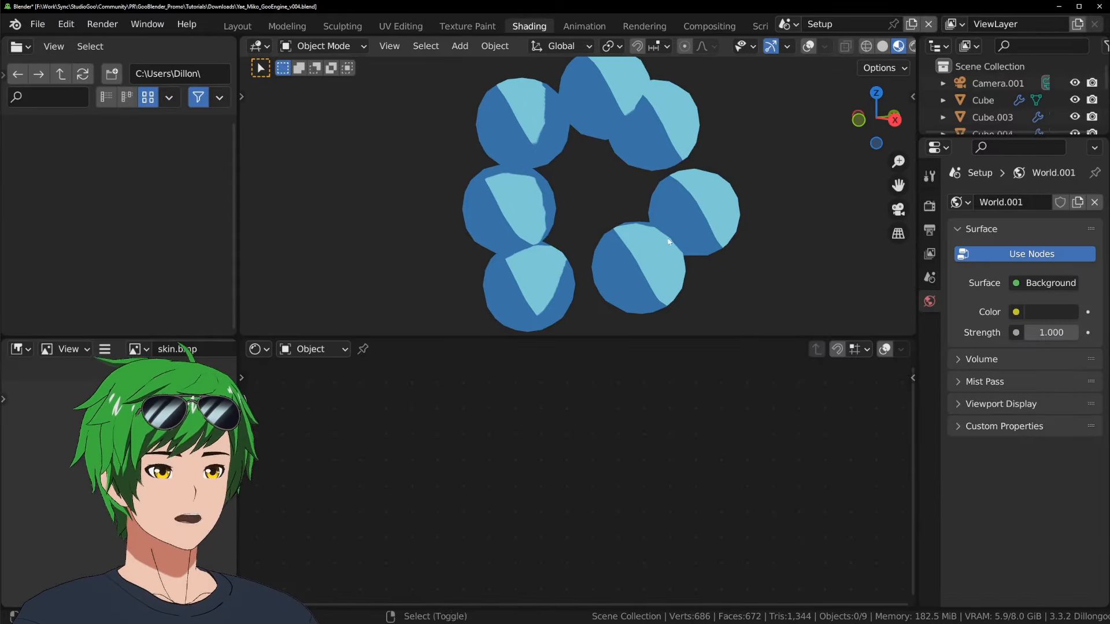
# Delete the six duplicated spheres, keeping only the original TOON SHADER sphere
pyautogui.click(639, 256)
pyautogui.keyDown('shift'); pyautogui.click(507, 208); pyautogui.keyUp('shift')
pyautogui.keyDown('shift'); pyautogui.click(533, 113); pyautogui.keyUp('shift')
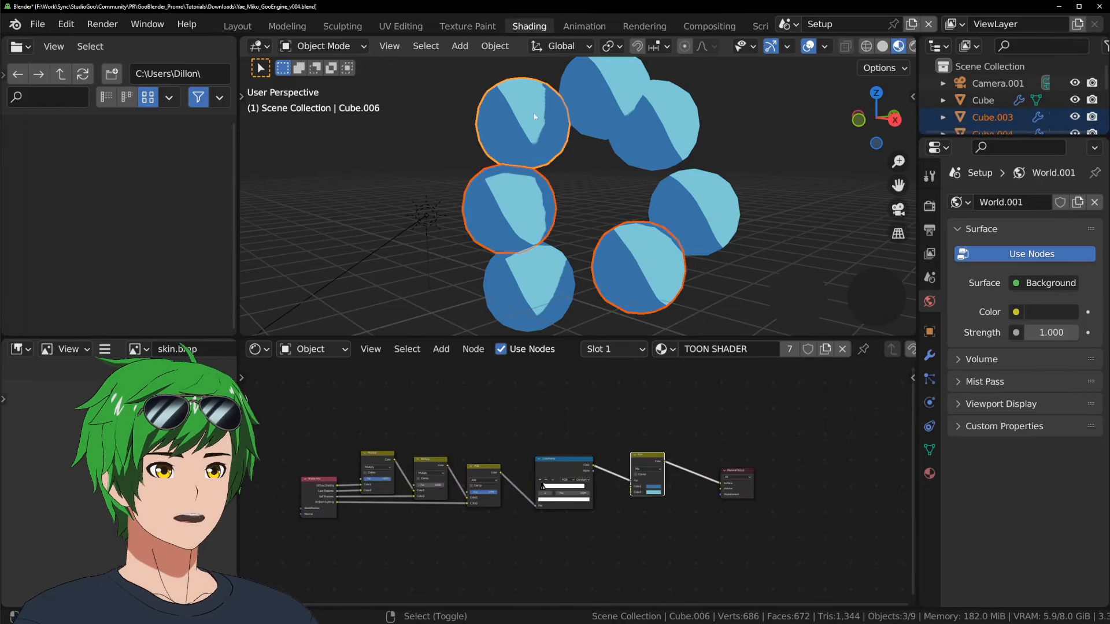
pyautogui.keyDown('shift'); pyautogui.click(601, 95); pyautogui.keyUp('shift')
pyautogui.keyDown('shift'); pyautogui.click(661, 145); pyautogui.keyUp('shift')
pyautogui.keyDown('shift'); pyautogui.click(691, 209); pyautogui.keyUp('shift')
pyautogui.press('x')
pyautogui.click(665, 229)
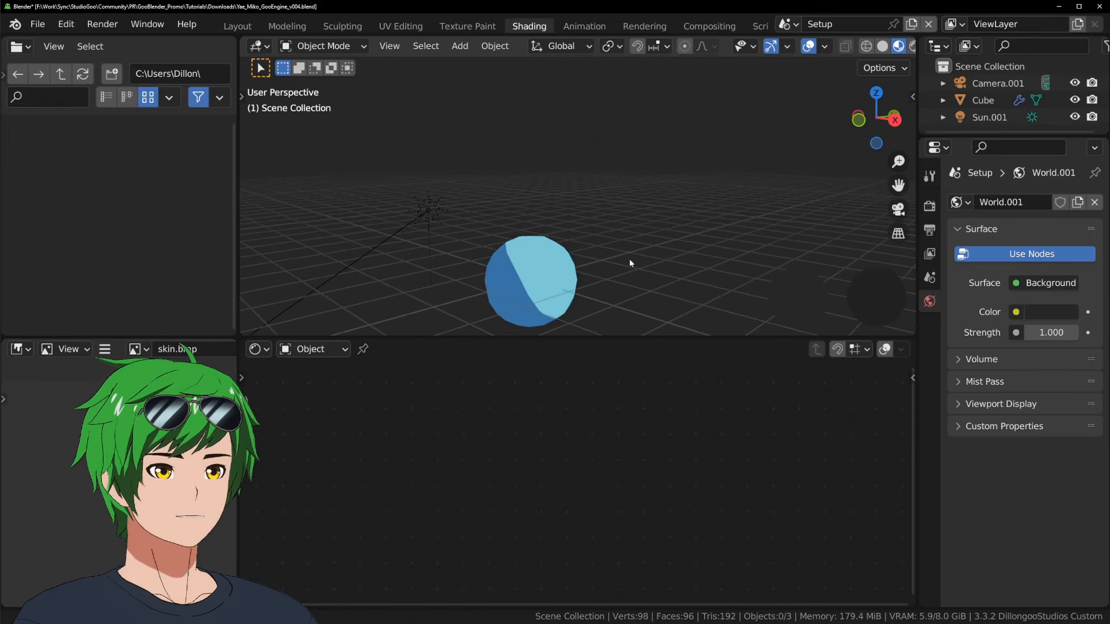
# Select the remaining sphere, frame it in the viewport, and save the file
pyautogui.click(555, 272)
pyautogui.press('KP_Decimal')
pyautogui.scroll(-4, 642, 217)
pyautogui.hotkey('ctrl', 's')
pyautogui.moveTo(641, 217); pyautogui.dragTo(706, 271, button='middle')
pyautogui.moveTo(672, 545); pyautogui.dragTo(753, 489, button='middle')
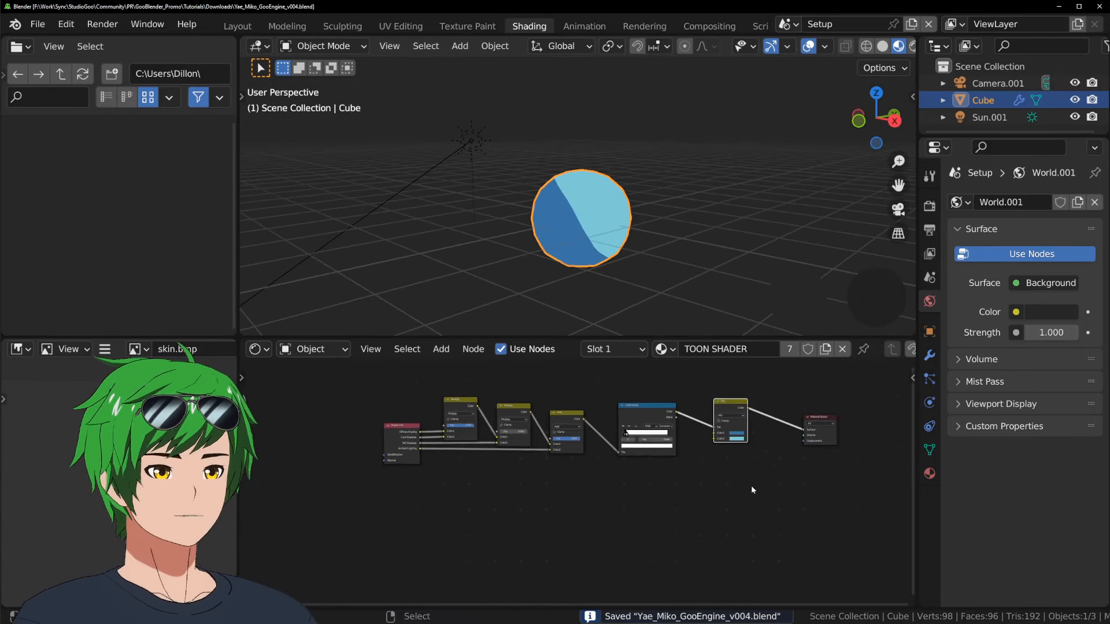
# Add an Image Texture node below the ColorRamp and create a new 1024 × 1024 px UV Grid image in it
pyautogui.scroll(3, 753, 490)
pyautogui.moveTo(673, 487); pyautogui.dragTo(697, 462, button='middle')
pyautogui.click(684, 466)
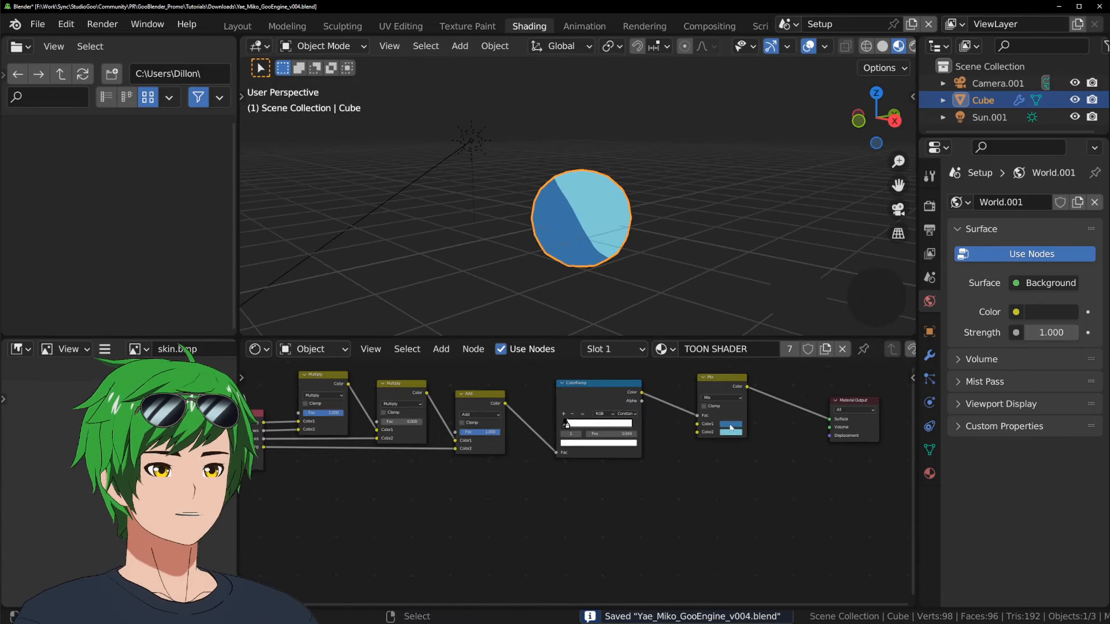
pyautogui.scroll(-1, 698, 451)
pyautogui.hotkey('shift', 'a')
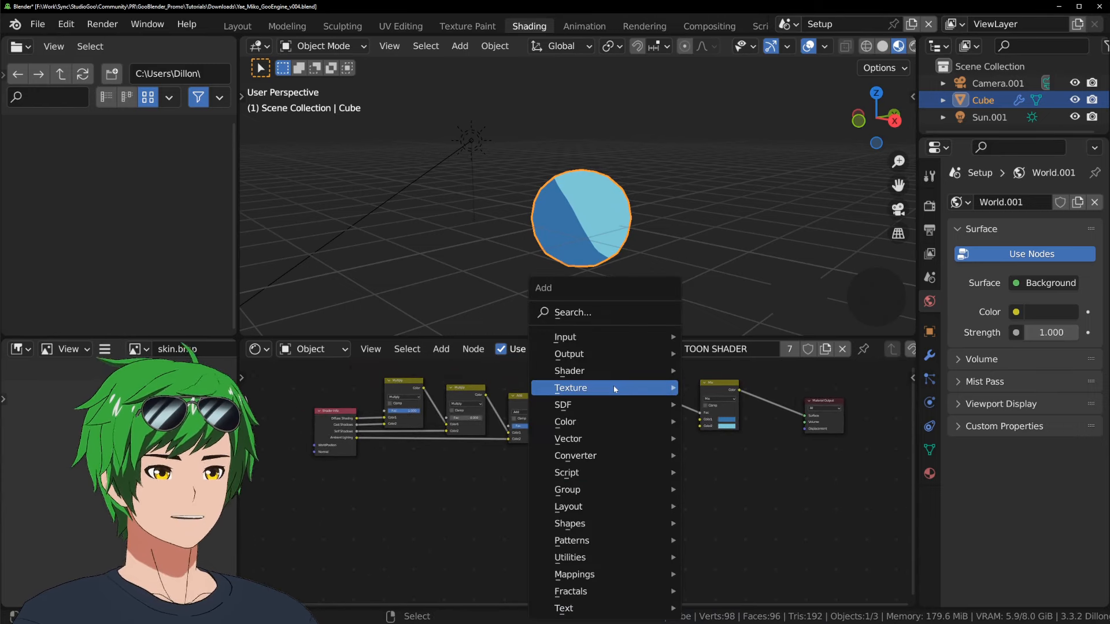
pyautogui.moveTo(665, 387)
pyautogui.click(766, 231)
pyautogui.click(613, 439)
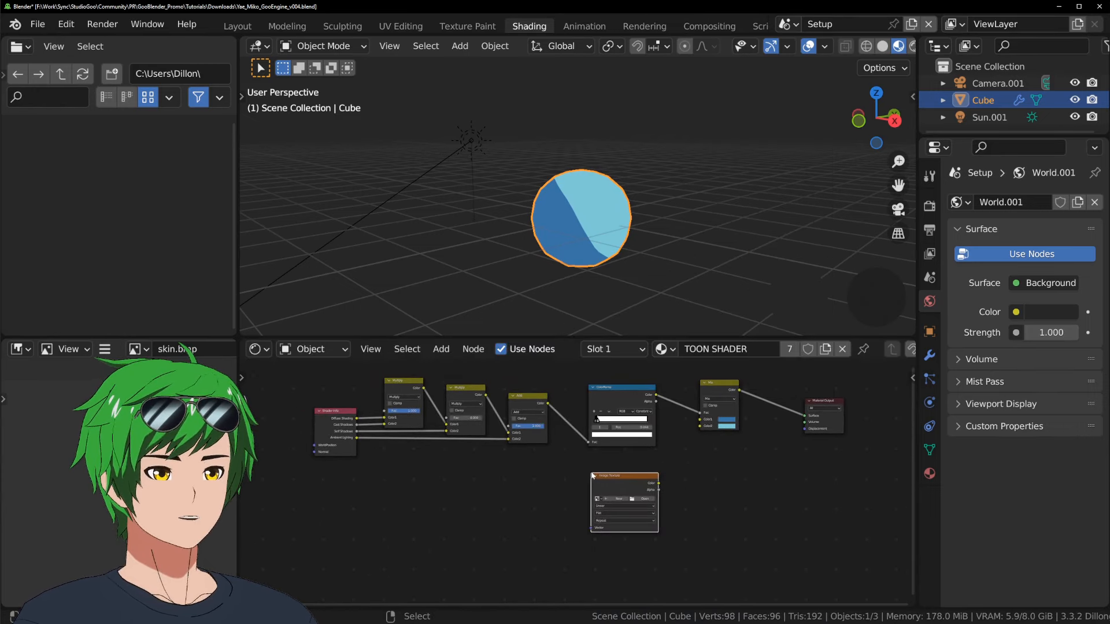
pyautogui.scroll(4, 612, 497)
pyautogui.click(607, 518)
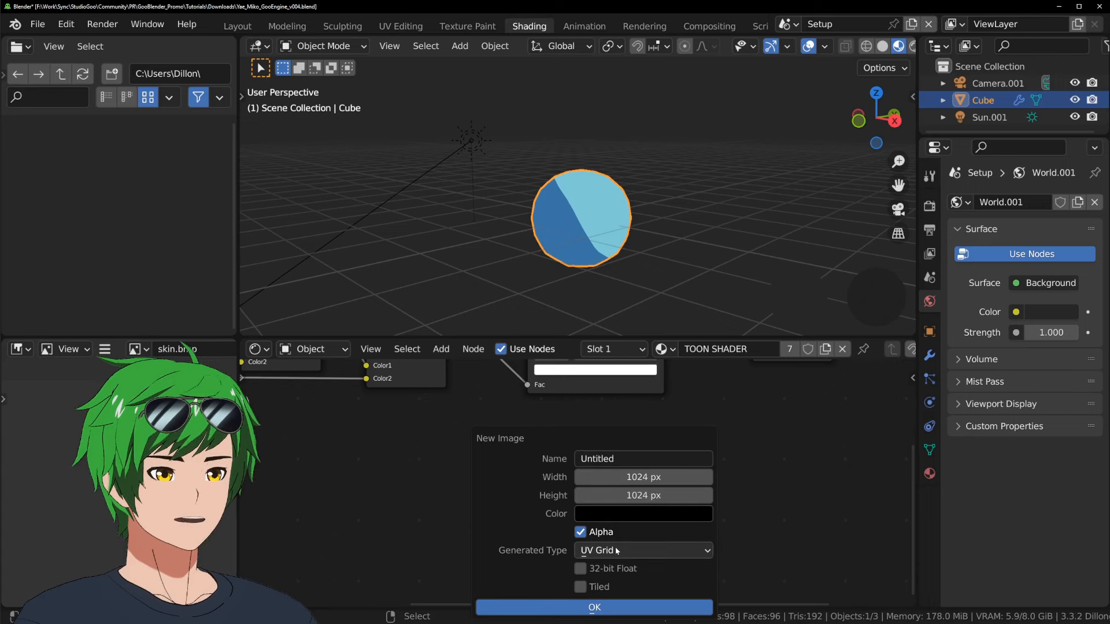
pyautogui.click(594, 607)
pyautogui.scroll(-2, 597, 516)
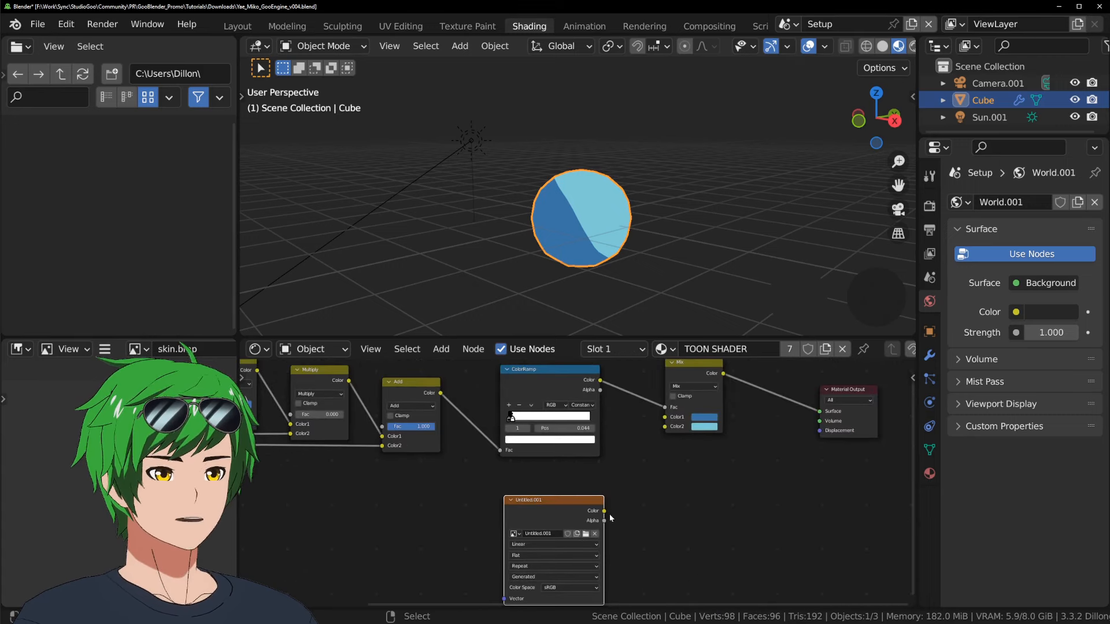
# Connect the image texture's Color output to the Mix node's Color1 and Color2 inputs and set the texture node further apart from the Mix node
pyautogui.moveTo(604, 511); pyautogui.dragTo(665, 427)
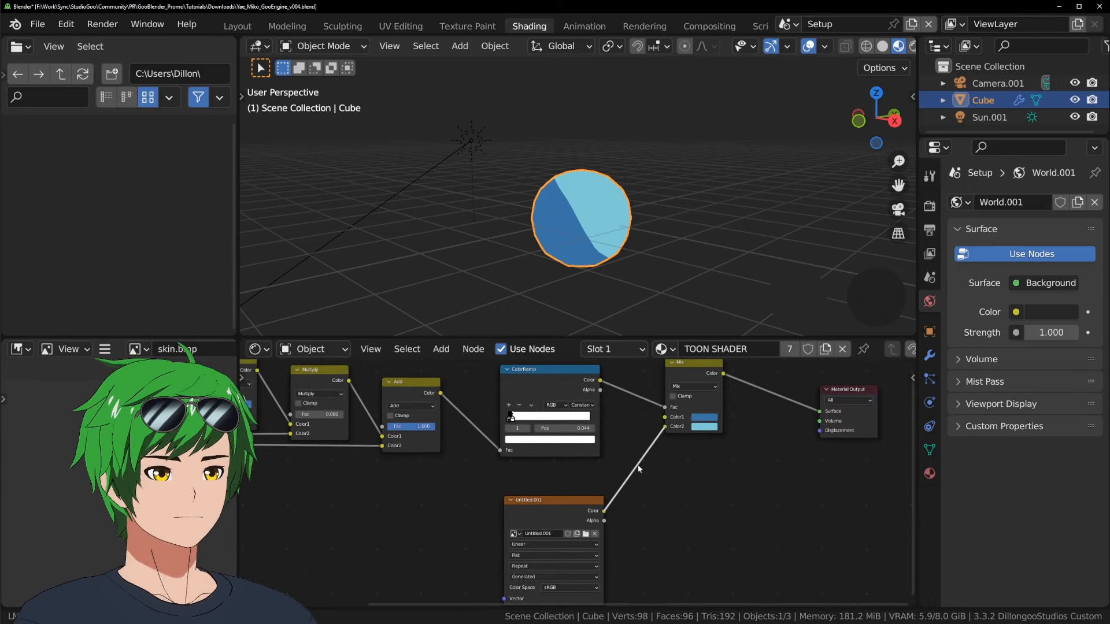
pyautogui.moveTo(573, 504); pyautogui.dragTo(561, 495)
pyautogui.scroll(4, 617, 207)
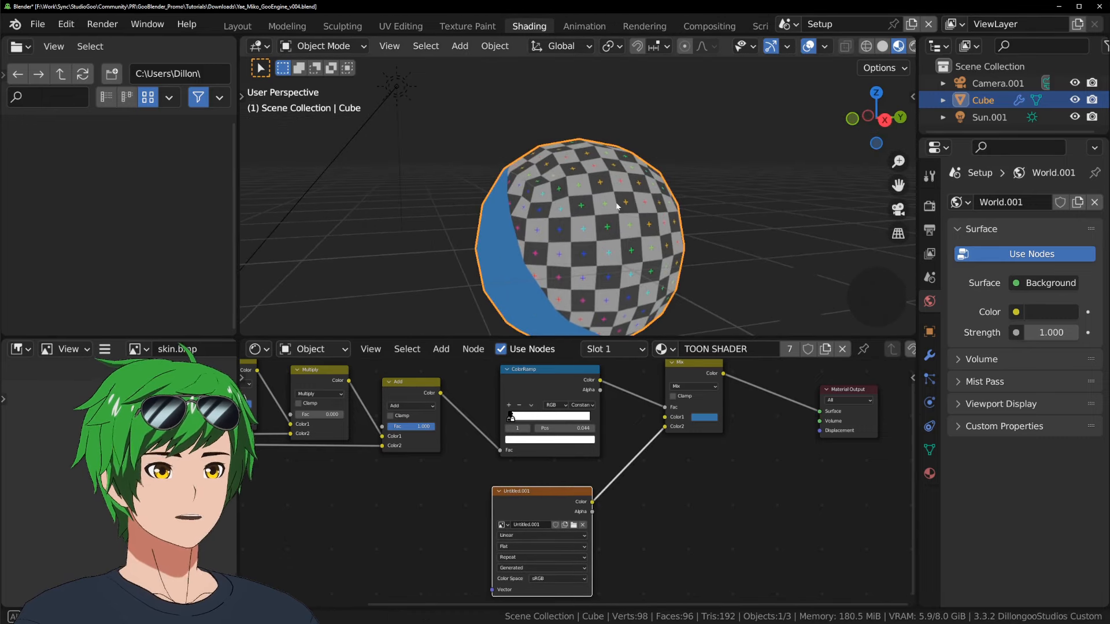
pyautogui.moveTo(617, 206); pyautogui.dragTo(659, 214, button='middle')
pyautogui.moveTo(614, 526); pyautogui.dragTo(607, 524, button='middle')
pyautogui.moveTo(560, 496); pyautogui.dragTo(527, 511)
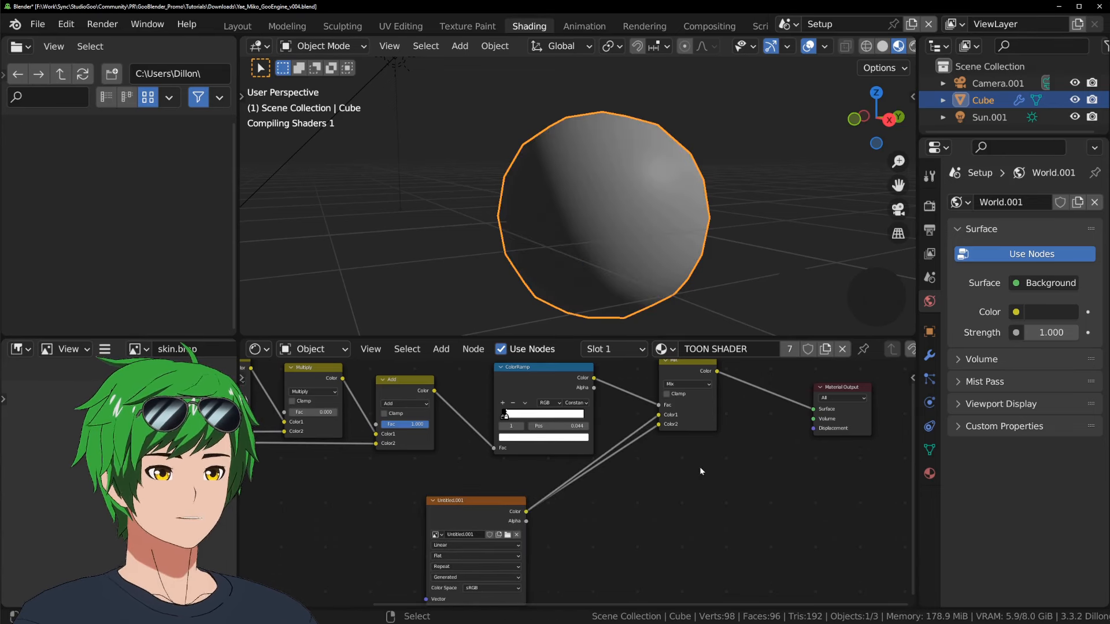
# Duplicate the Mix node and insert the copy between the image texture's Color and the original Mix node's Color1 input
pyautogui.hotkey('shift', 'a')
pyautogui.click(695, 401)
pyautogui.hotkey('shift', 'd')
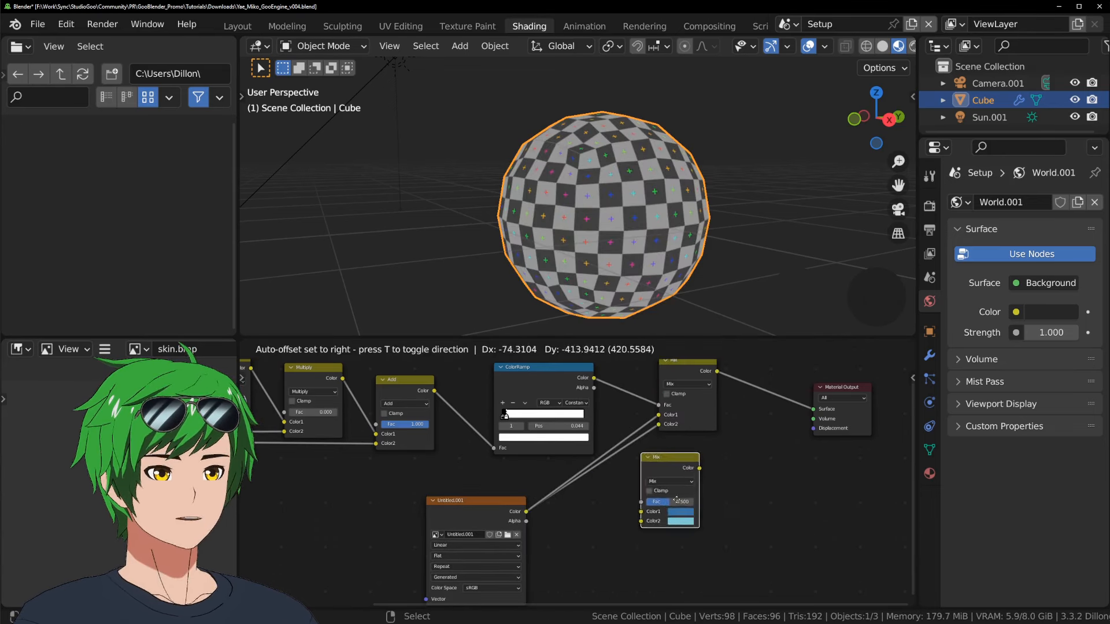
pyautogui.click(636, 477)
pyautogui.hotkey('ctrl', 'z')
pyautogui.hotkey('shift', 'd')
pyautogui.click(720, 464)
# Set the duplicated Mix node's factor to 1.000 and its blending mode to Multiply
pyautogui.moveTo(687, 494); pyautogui.dragTo(690, 449, button='middle')
pyautogui.scroll(4, 690, 448)
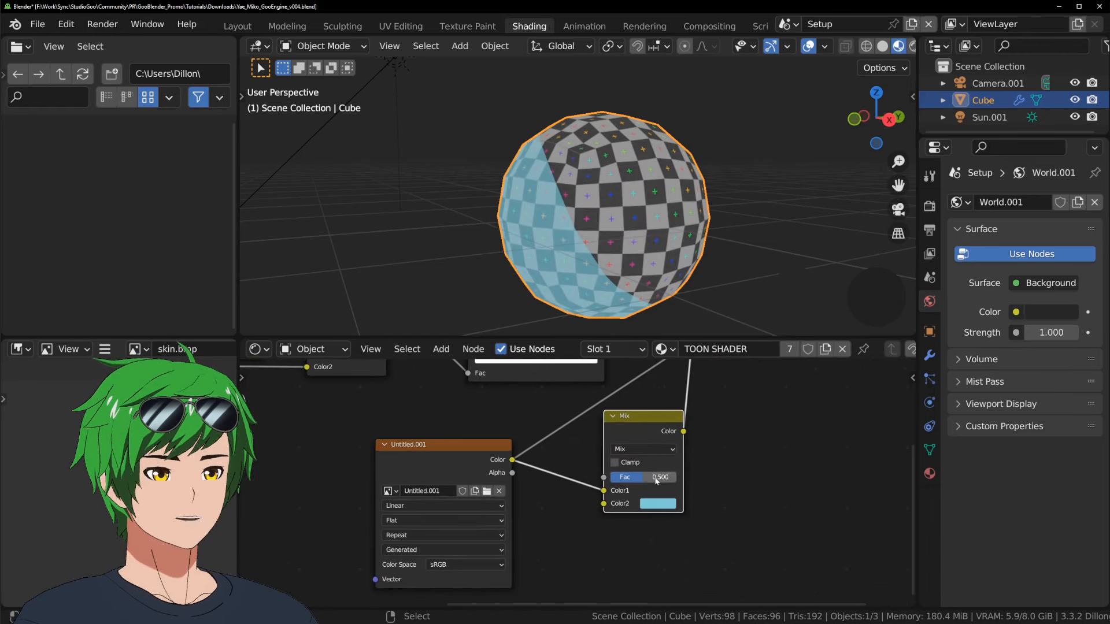
pyautogui.moveTo(657, 478); pyautogui.dragTo(675, 483)
pyautogui.moveTo(675, 482); pyautogui.dragTo(668, 503, button='middle')
pyautogui.click(636, 469)
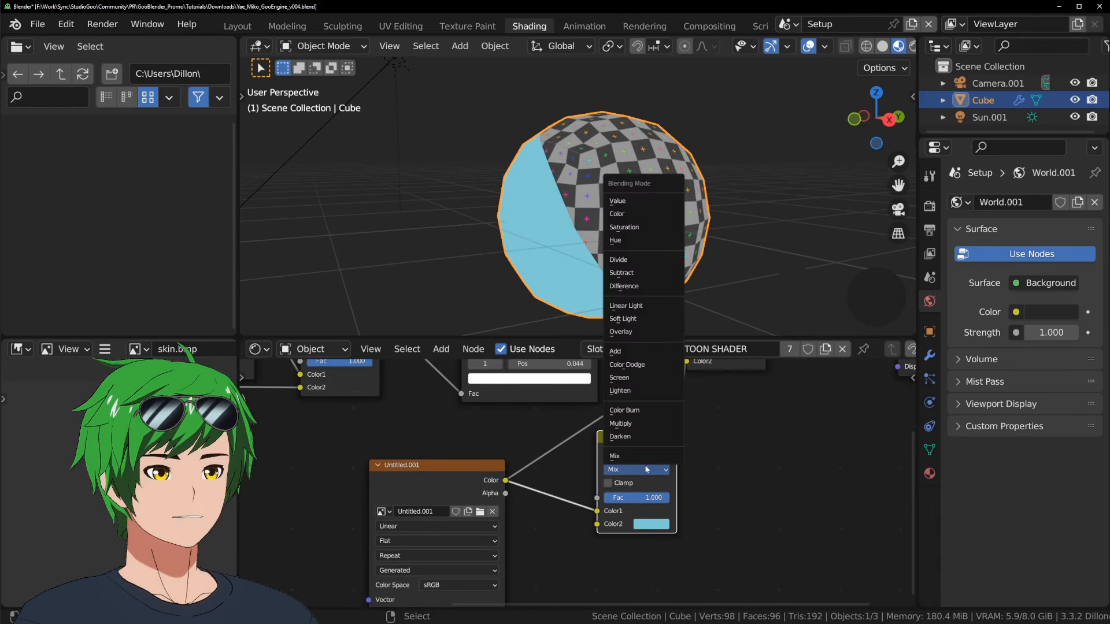
pyautogui.click(653, 426)
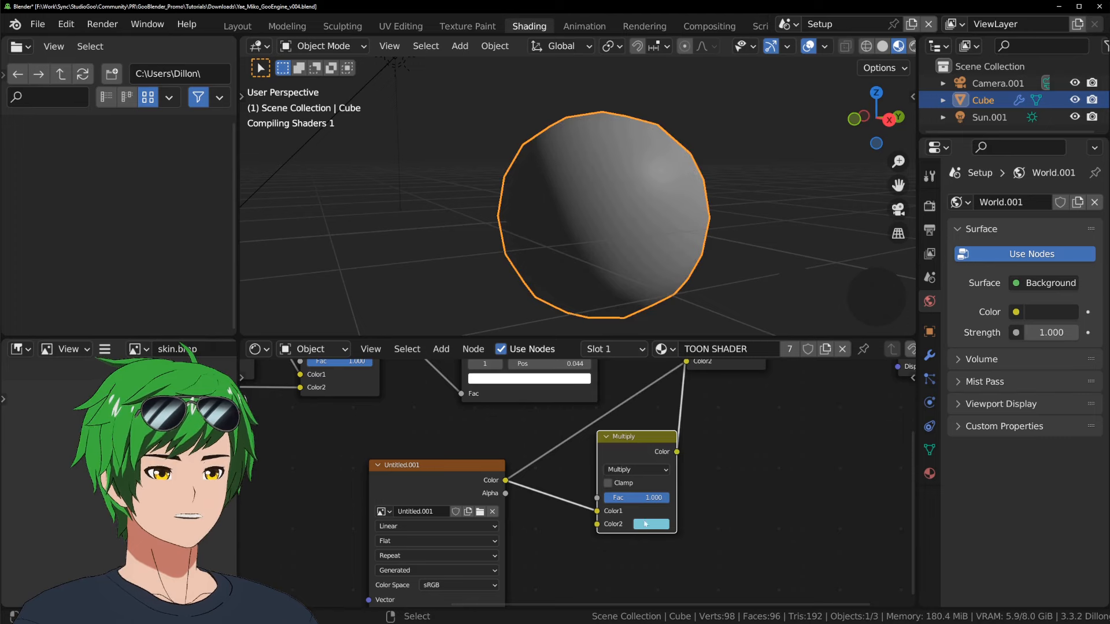
# Tint the new Multiply node's Color2 blue with H 0.605, S 0.767 and V 0.694, and save the file
pyautogui.scroll(-3, 617, 213)
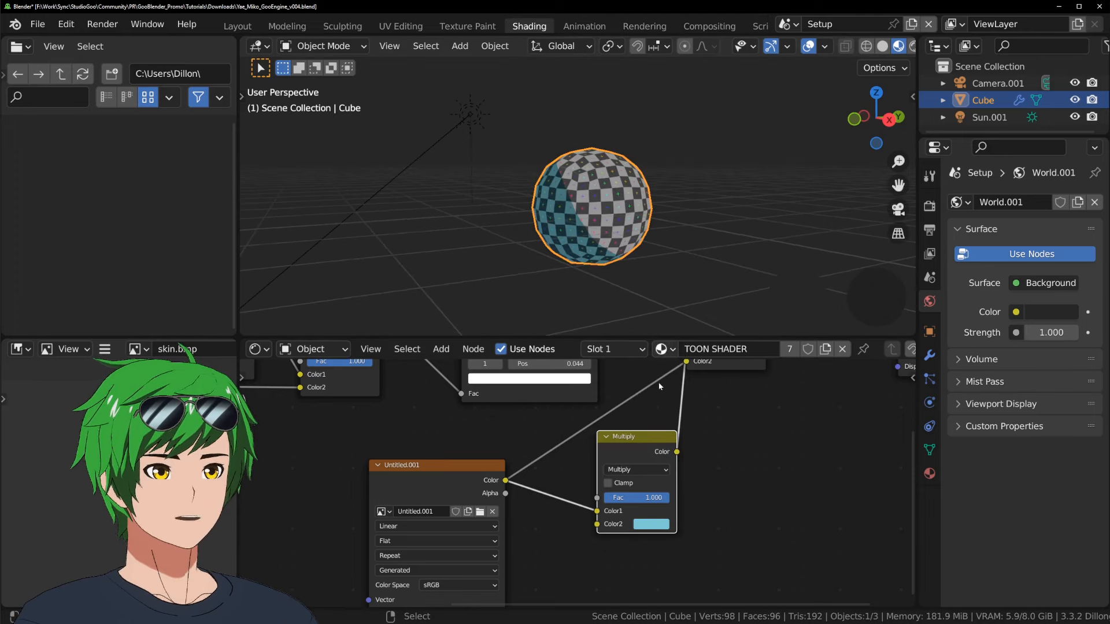
pyautogui.click(662, 527)
pyautogui.moveTo(697, 379); pyautogui.dragTo(696, 375)
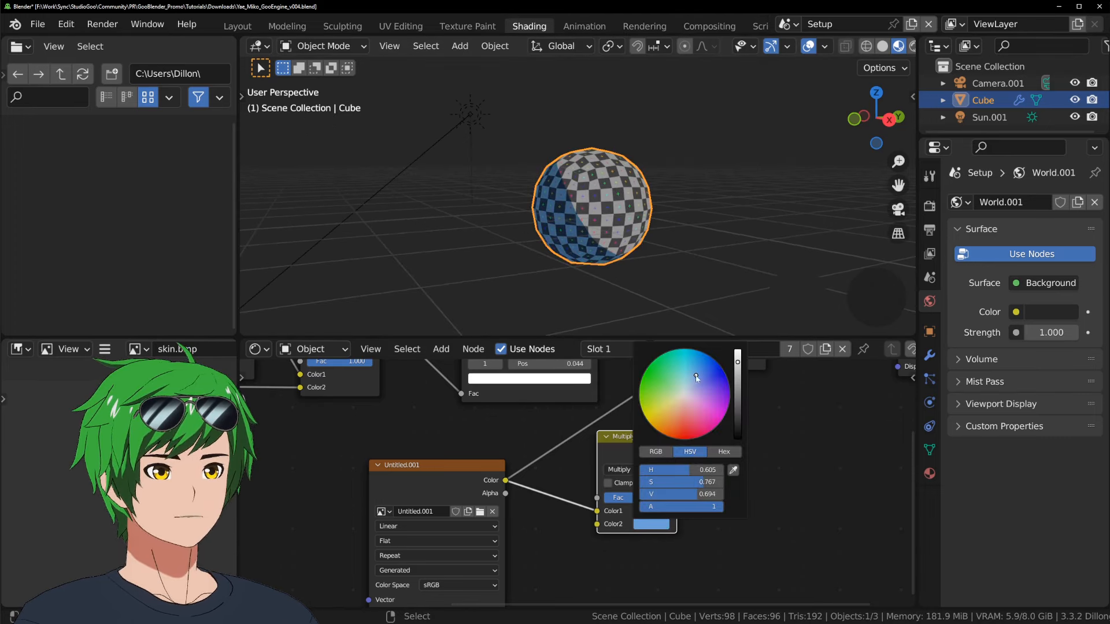
pyautogui.hotkey('ctrl', 'space')
pyautogui.hotkey('shift', 'alt', 'z')
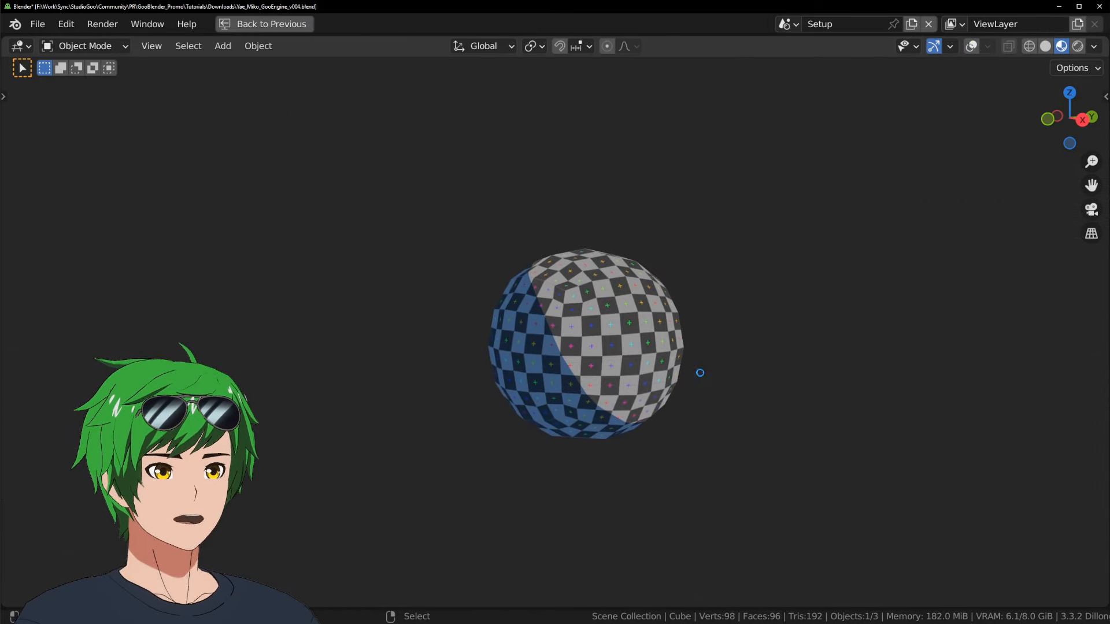
pyautogui.hotkey('ctrl', 's')
# Try rotating the Sun light freely in the maximized viewport to test the textured toon shading on the sphere
pyautogui.hotkey('shift', 'alt', 'z')
pyautogui.click(397, 196)
pyautogui.hotkey('shift', 'alt', 'z')
pyautogui.press('r')
pyautogui.press('r')
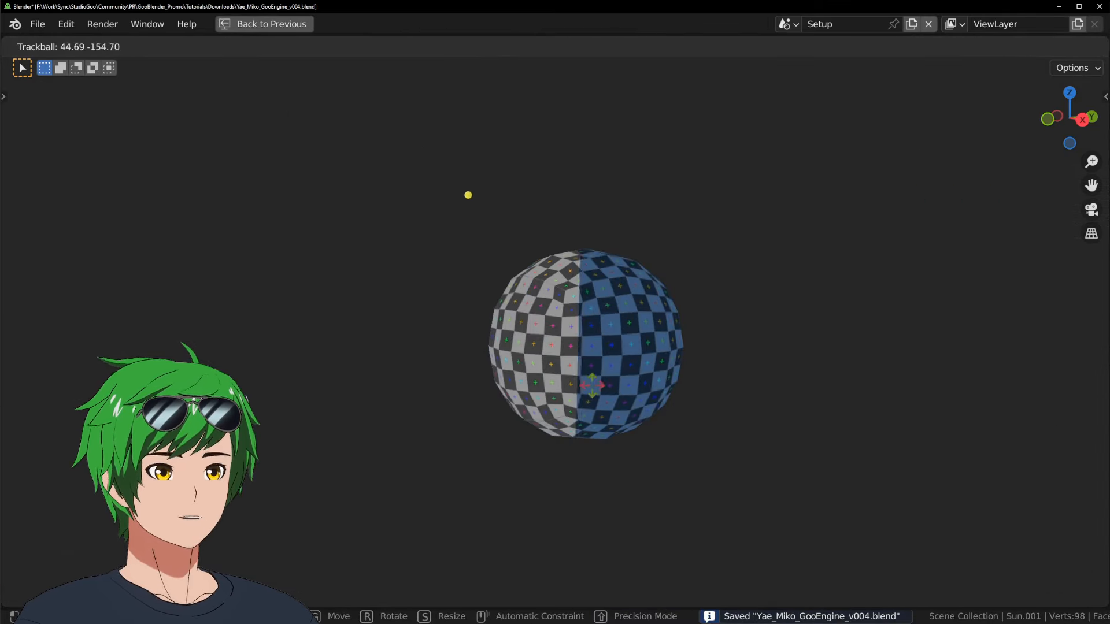
pyautogui.click(684, 344)
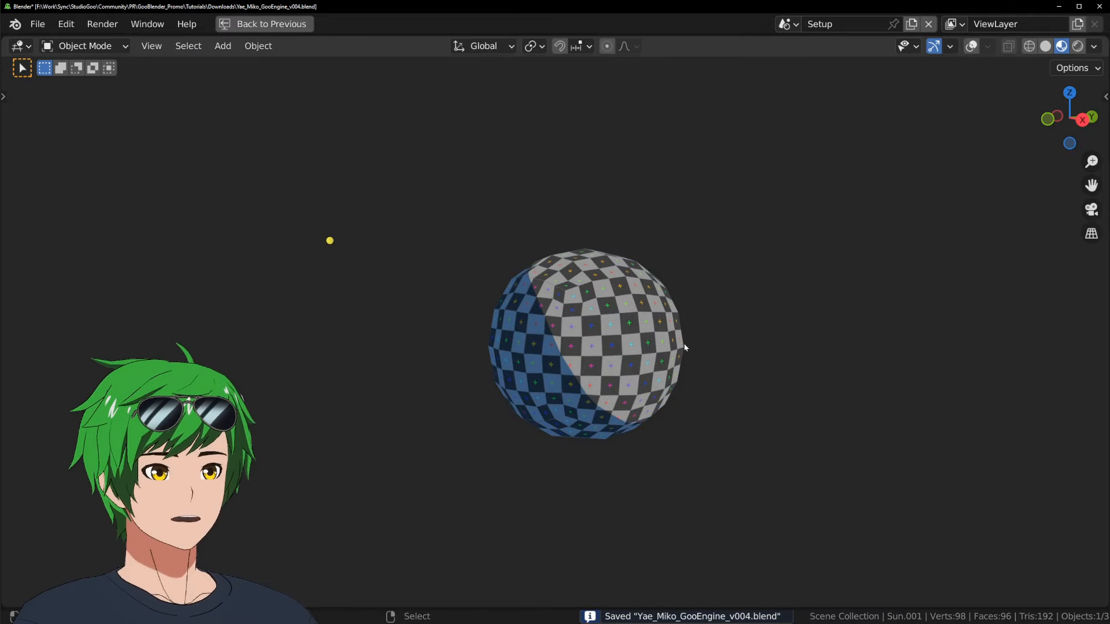
pyautogui.hotkey('ctrl', 'space')
pyautogui.scroll(-4, 577, 515)
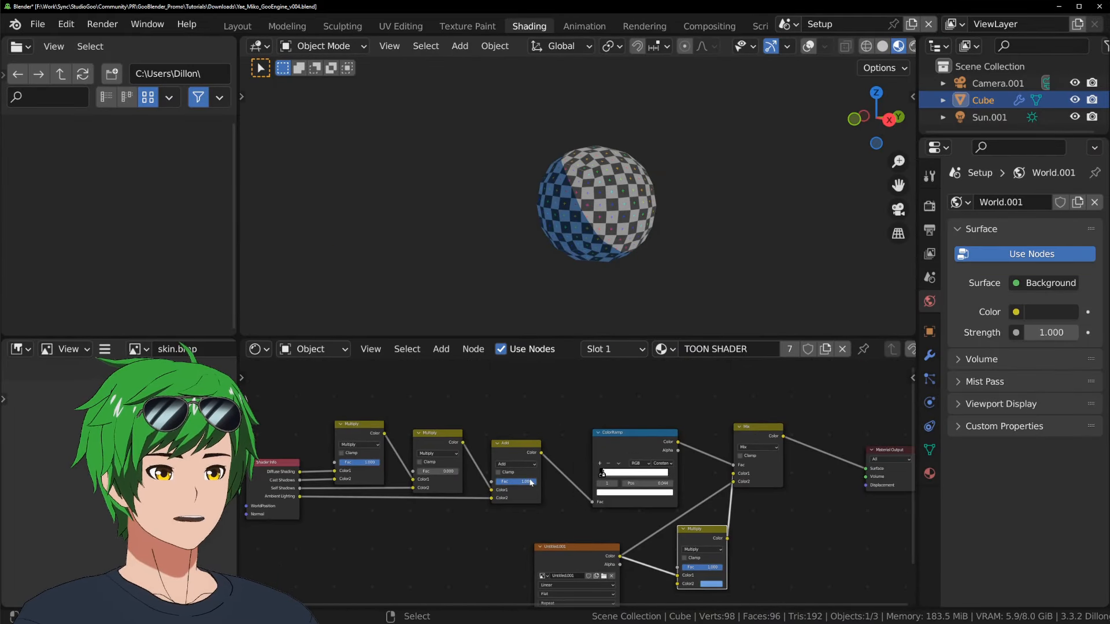
# Set the Add node's factor to 0.000 and save the file
pyautogui.moveTo(519, 480); pyautogui.dragTo(496, 480)
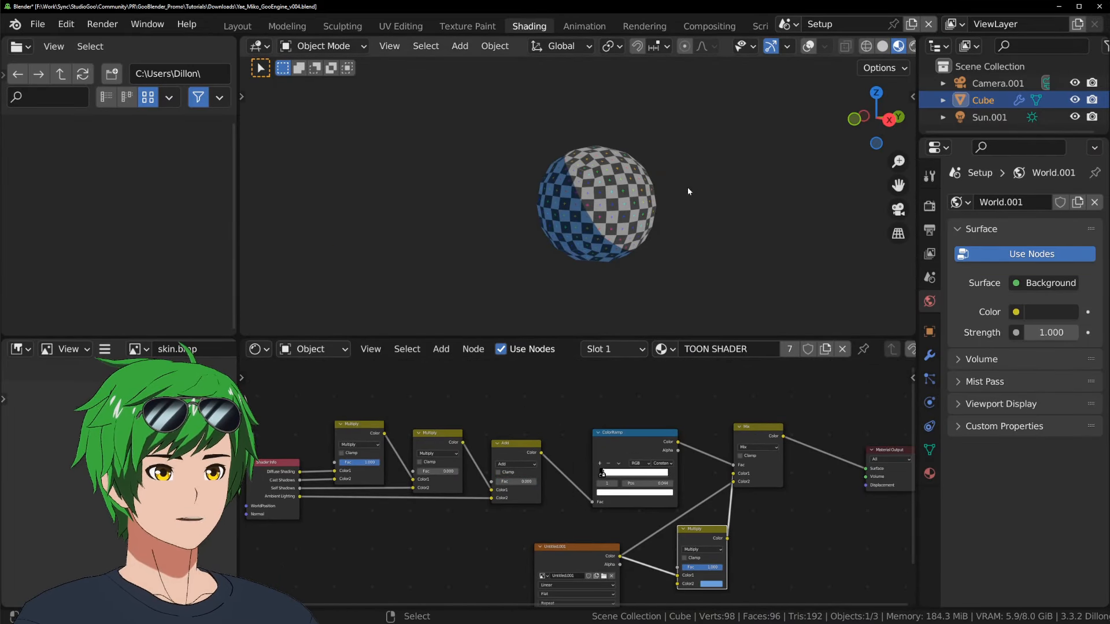
pyautogui.hotkey('ctrl', 's')
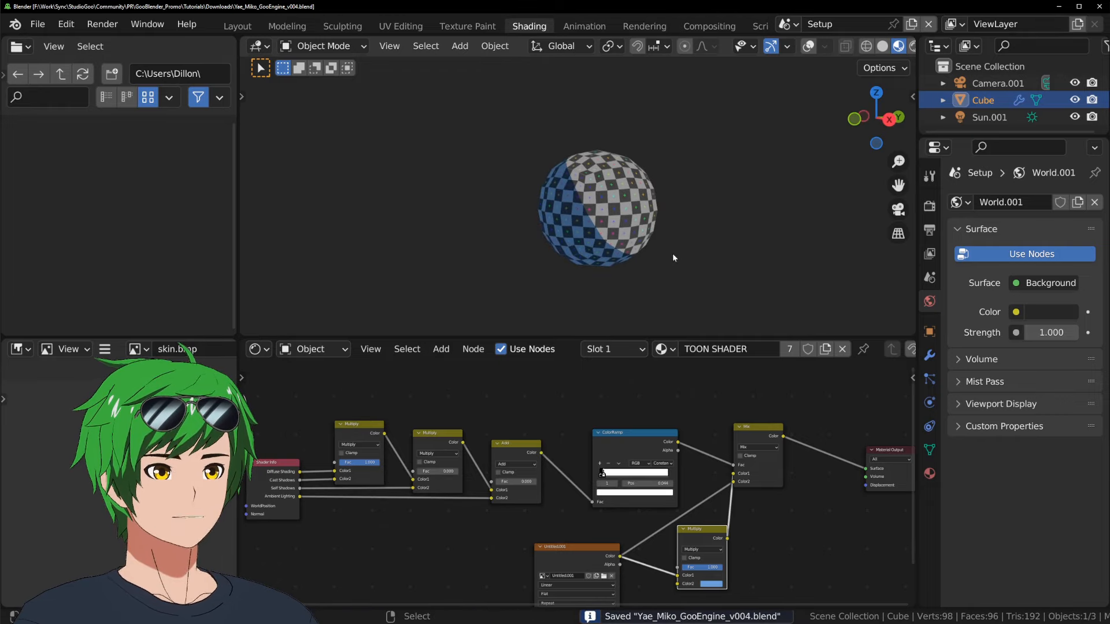
# Duplicate the sphere and move the copy beside the original so that one casts a shadow onto the other
pyautogui.moveTo(673, 258); pyautogui.dragTo(678, 263, button='middle')
pyautogui.hotkey('shift', 'd')
pyautogui.click(742, 168)
pyautogui.moveTo(742, 168); pyautogui.dragTo(692, 236, button='middle')
pyautogui.press('g')
pyautogui.click(542, 192)
pyautogui.scroll(6, 689, 231)
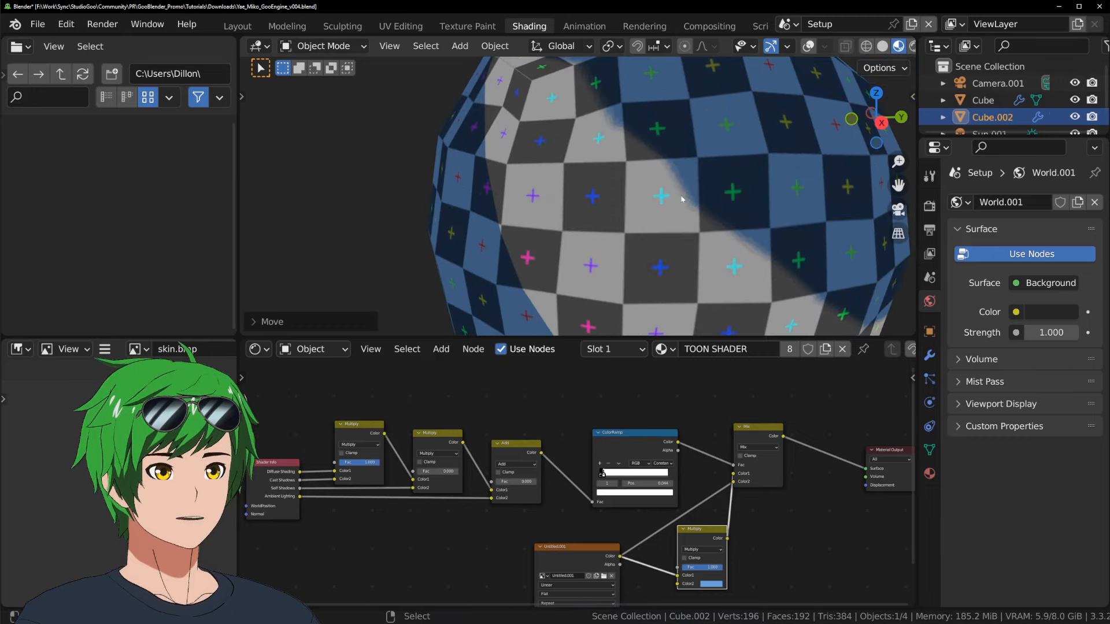
pyautogui.scroll(-1, 682, 200)
pyautogui.scroll(4, 688, 200)
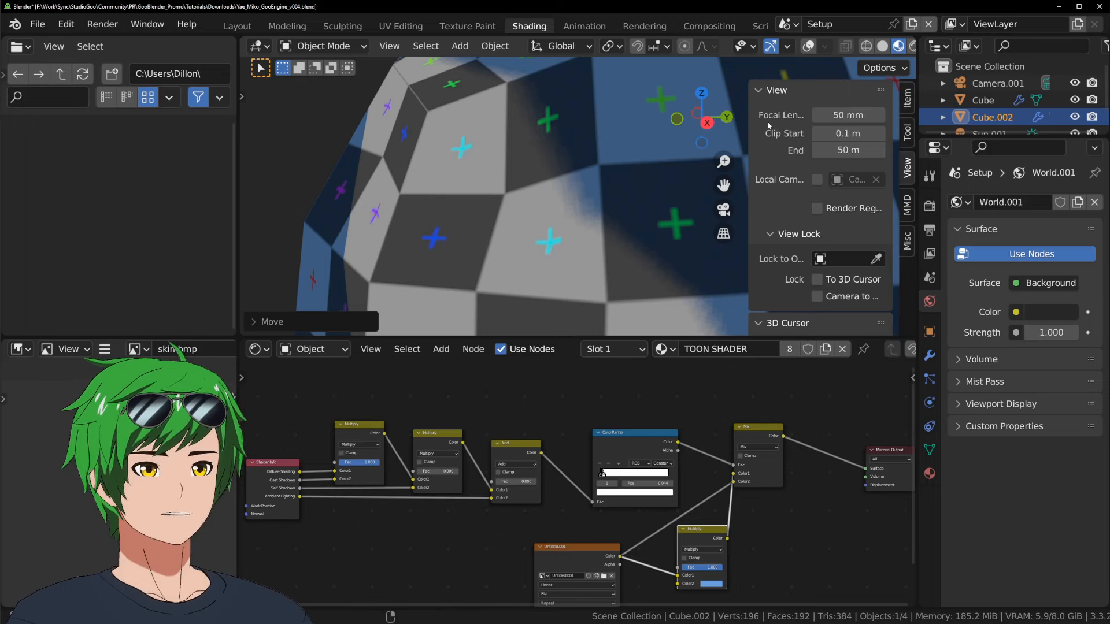
# Try viewport clip end distances of 10 m and 9.57 m while checking the shadow edge on the sphere
pyautogui.doubleClick(833, 149)
pyautogui.write('10')
pyautogui.press('Return')
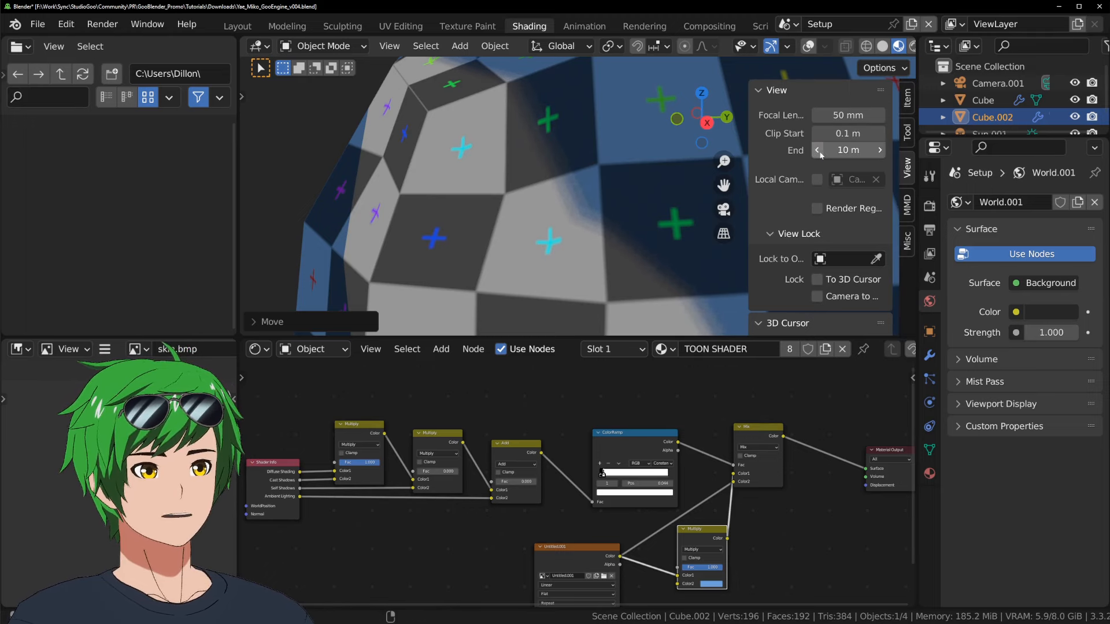
pyautogui.scroll(-5, 619, 160)
pyautogui.scroll(1, 617, 171)
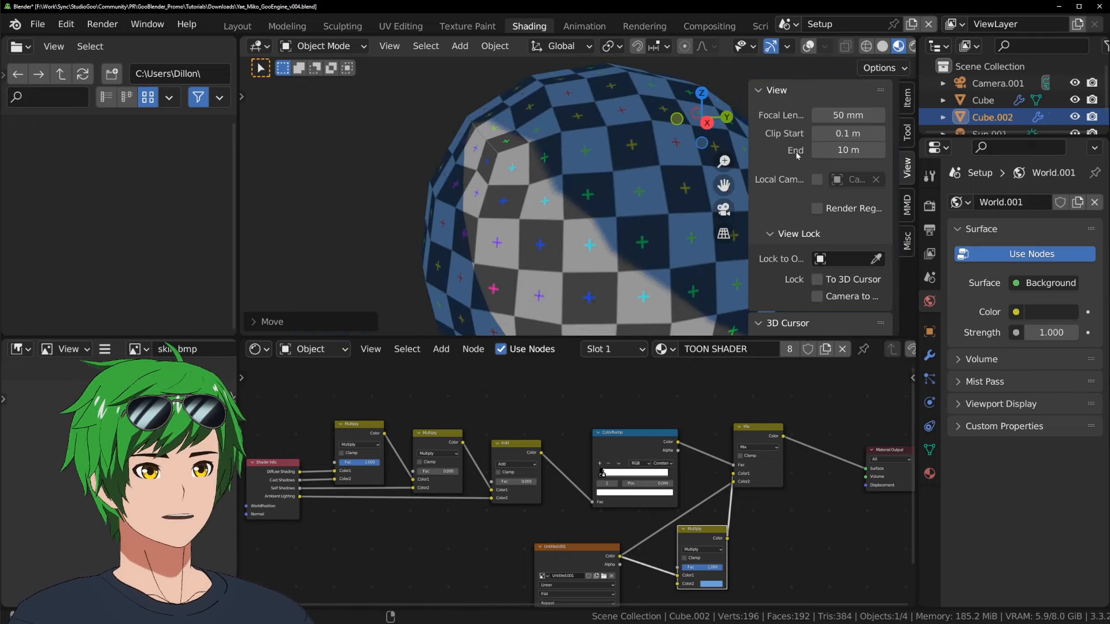
pyautogui.click(832, 151)
pyautogui.moveTo(833, 151); pyautogui.dragTo(824, 151)
pyautogui.scroll(-4, 625, 187)
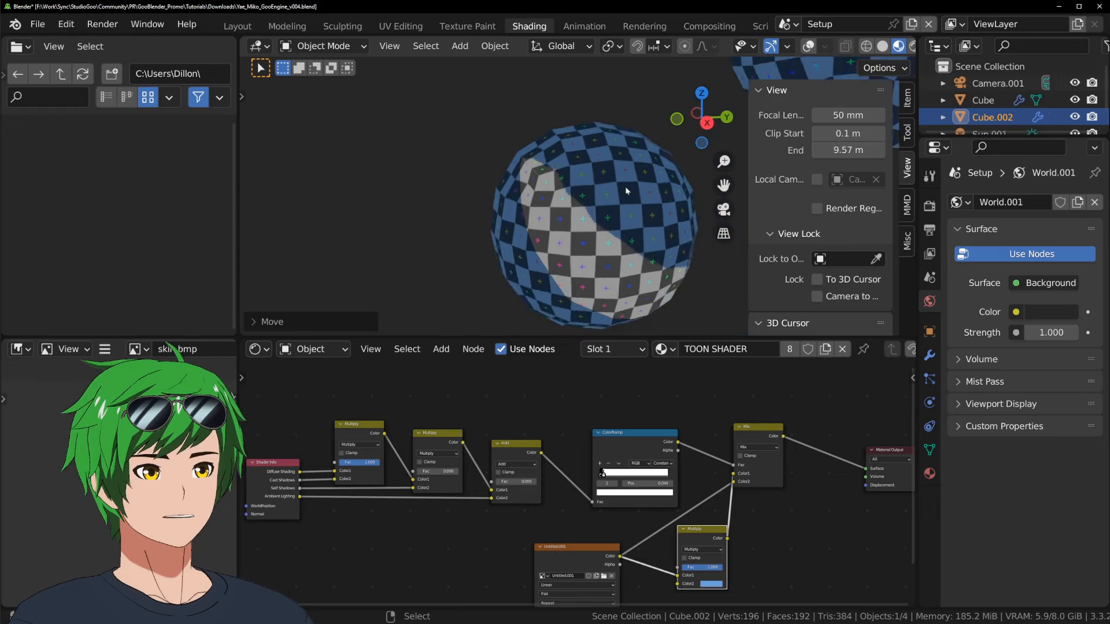
pyautogui.moveTo(625, 187); pyautogui.dragTo(563, 230, button='middle')
# Try a viewport clip end of 2 m, raise it to 5.13 m, and check the shadow edge up close
pyautogui.click(848, 150)
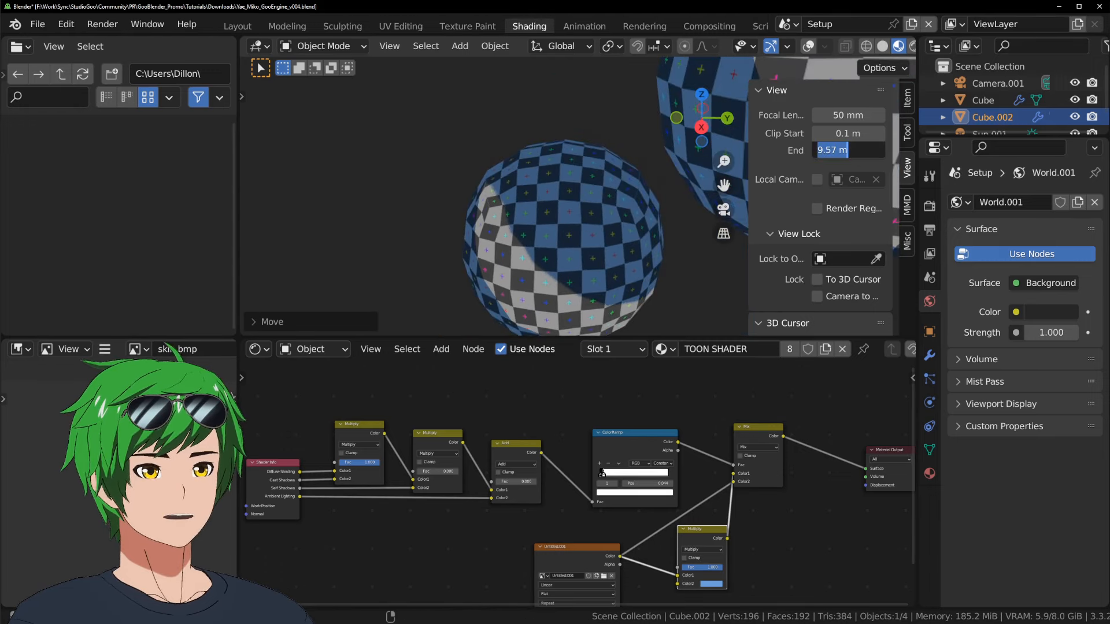
pyautogui.write('2')
pyautogui.press('Return')
pyautogui.moveTo(855, 151); pyautogui.dragTo(902, 151)
pyautogui.scroll(10, 554, 224)
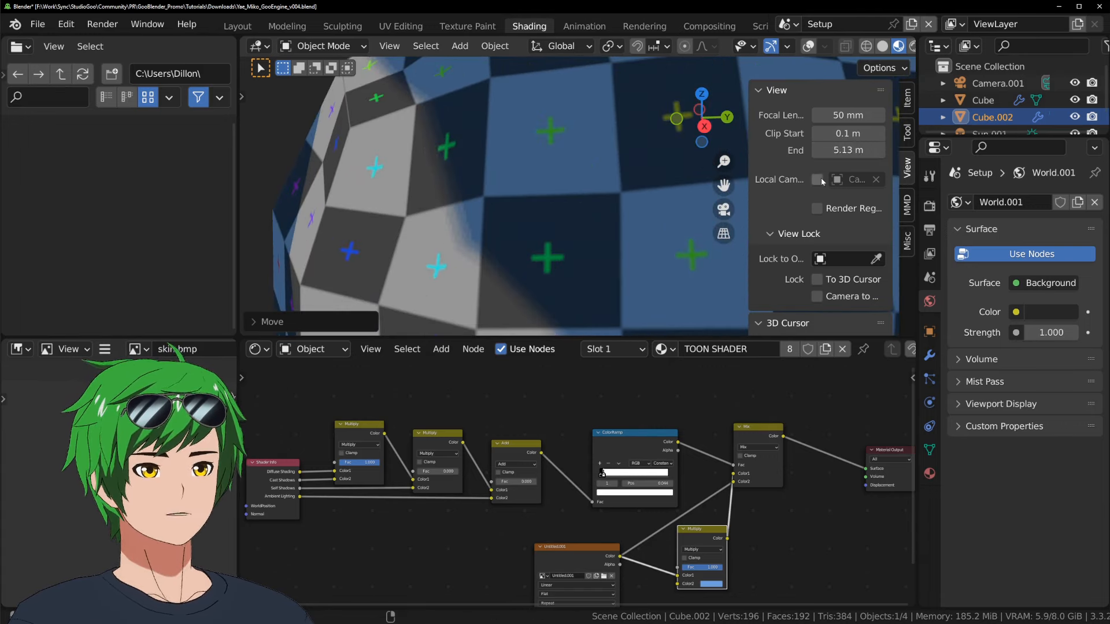
# Switch the viewport clip end to 100 m, 5 m and back to 100 m to compare the cast shadow's sharpness
pyautogui.click(845, 150)
pyautogui.write('100')
pyautogui.press('Return')
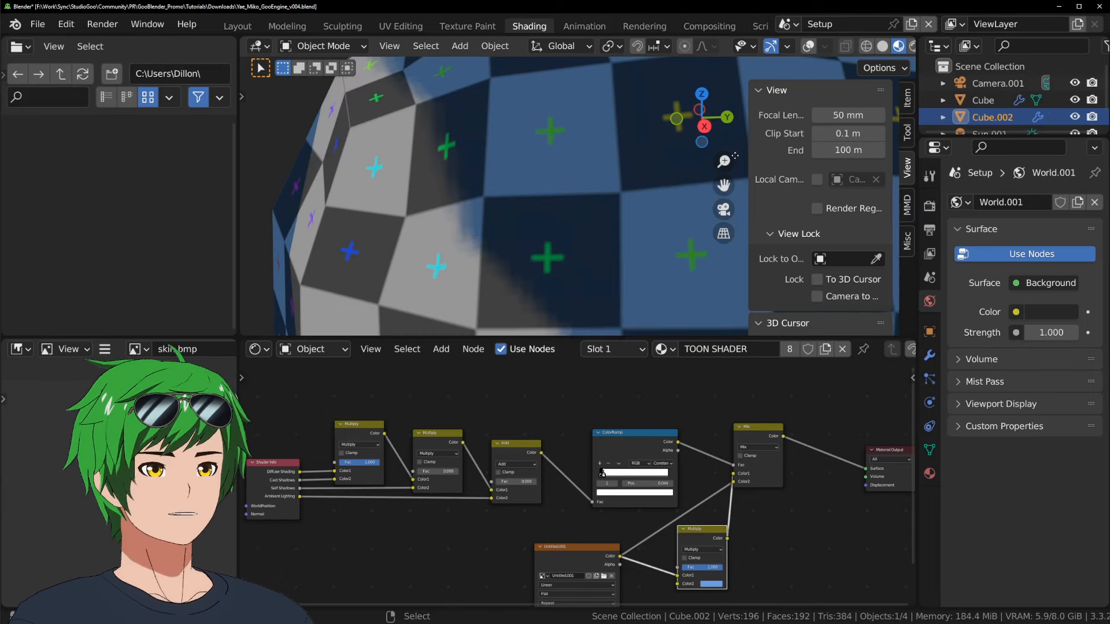
pyautogui.click(838, 149)
pyautogui.write('5')
pyautogui.press('Return')
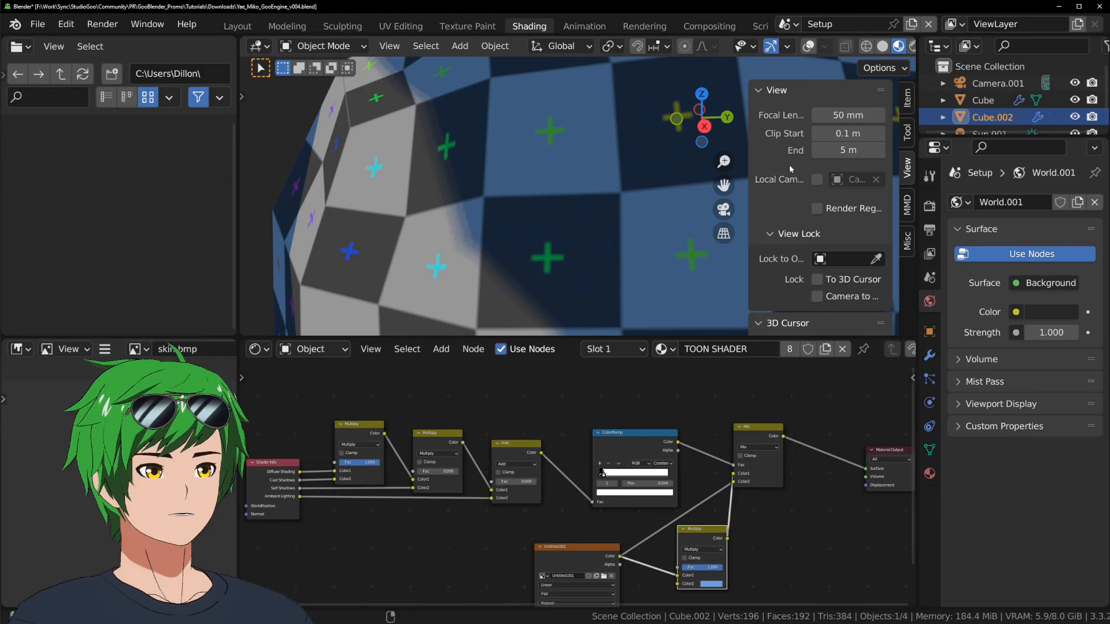
pyautogui.click(837, 150)
pyautogui.write('100')
pyautogui.press('Return')
pyautogui.scroll(-5, 696, 221)
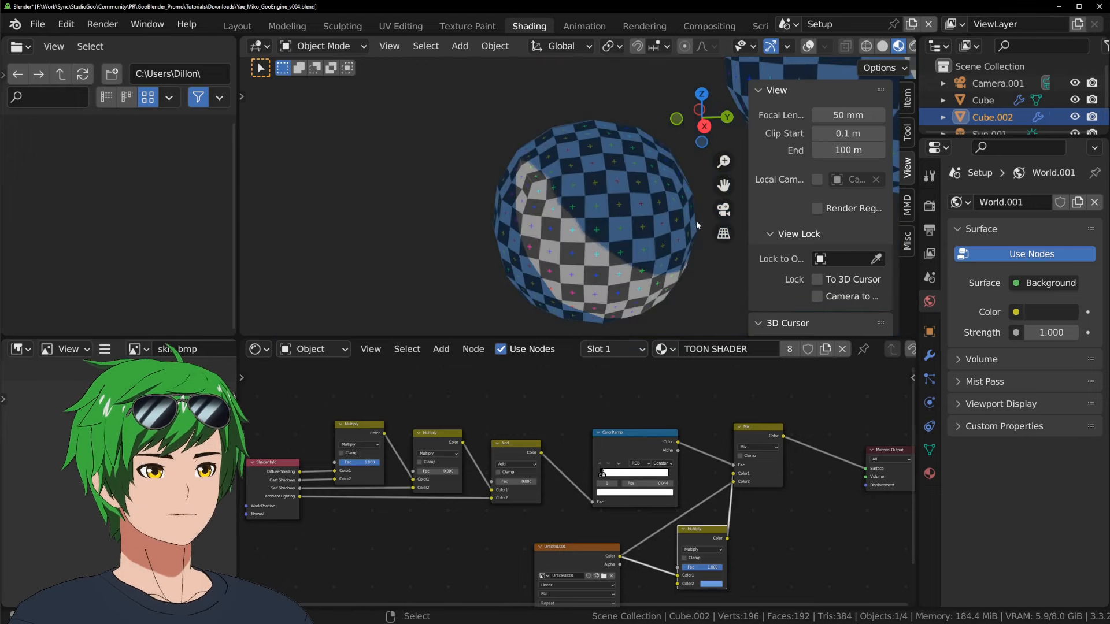
pyautogui.scroll(-3, 685, 201)
# Set both the Cascade Size and the Cube Size of the Eevee shadows to 4096 px
pyautogui.click(929, 206)
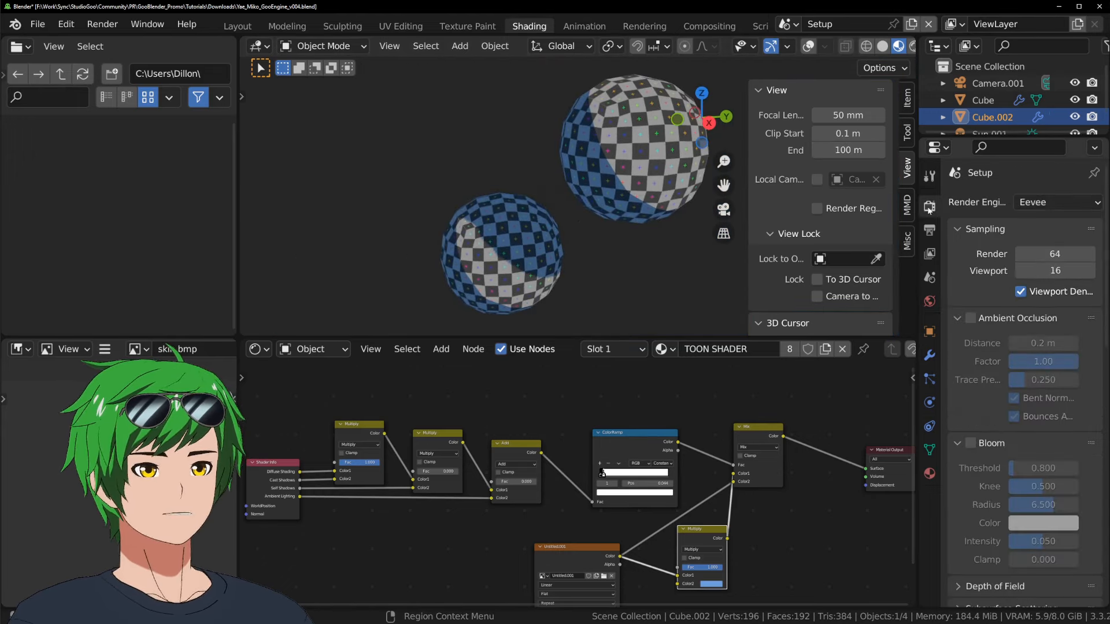
pyautogui.scroll(-5, 1018, 445)
pyautogui.scroll(-8, 1018, 445)
pyautogui.click(1041, 304)
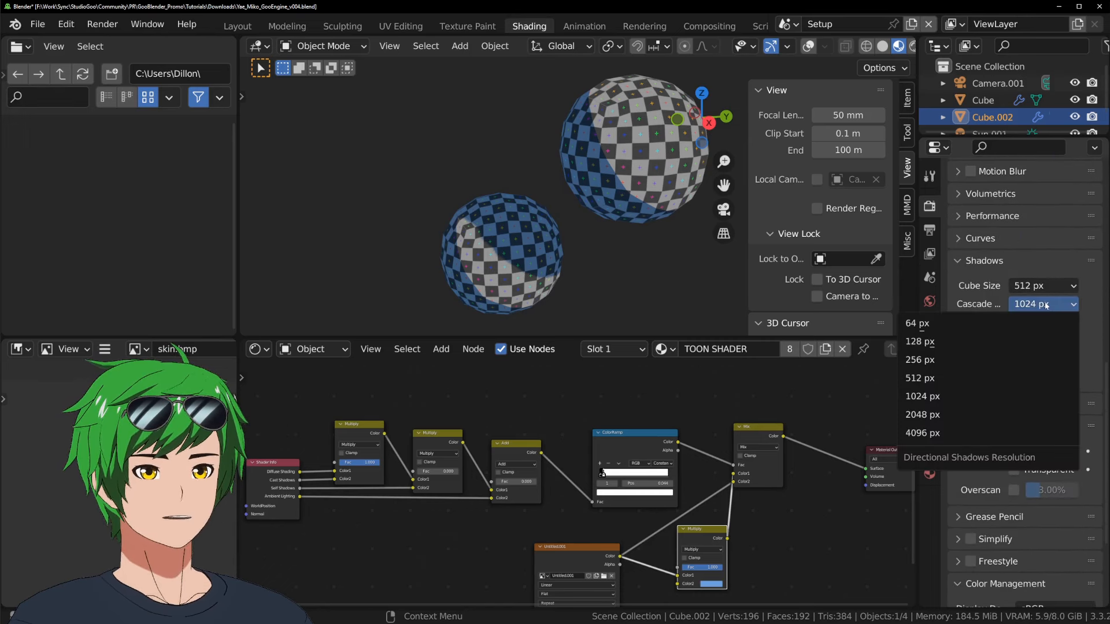
pyautogui.click(954, 432)
pyautogui.click(1047, 286)
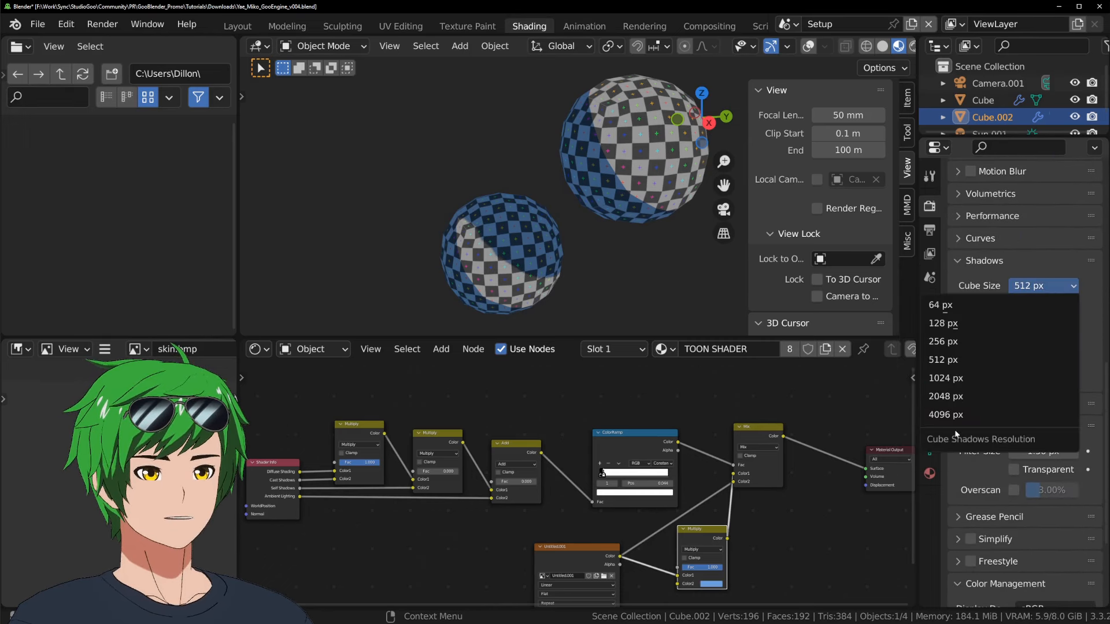
pyautogui.click(956, 419)
pyautogui.scroll(10, 636, 269)
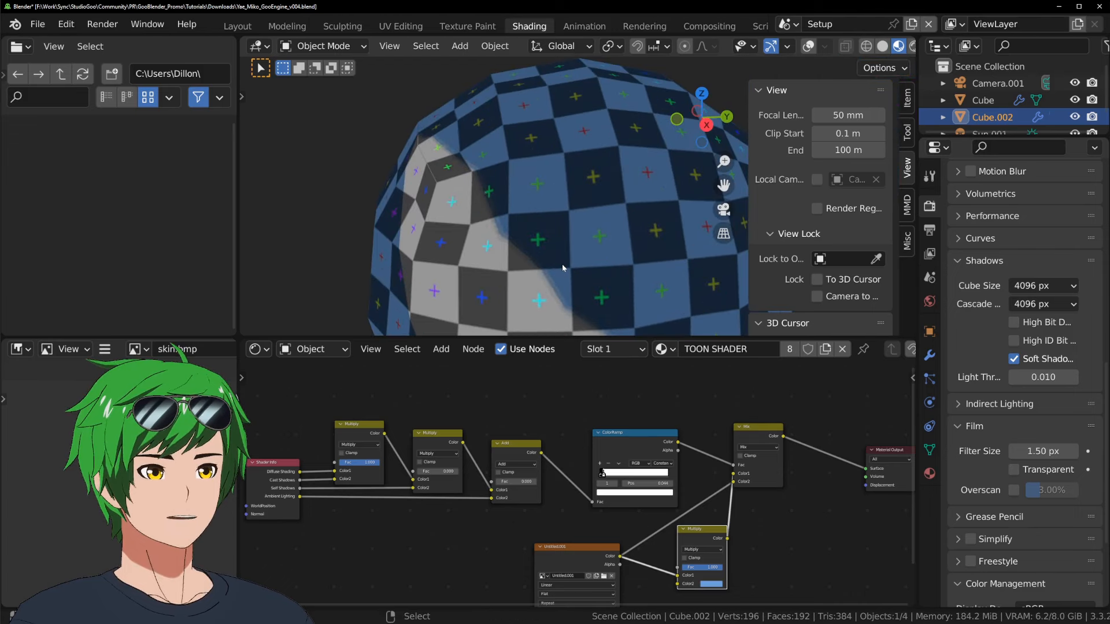
# Try a 5 m viewport clip end with the higher shadow resolution and check the shadows on both spheres
pyautogui.doubleClick(848, 150)
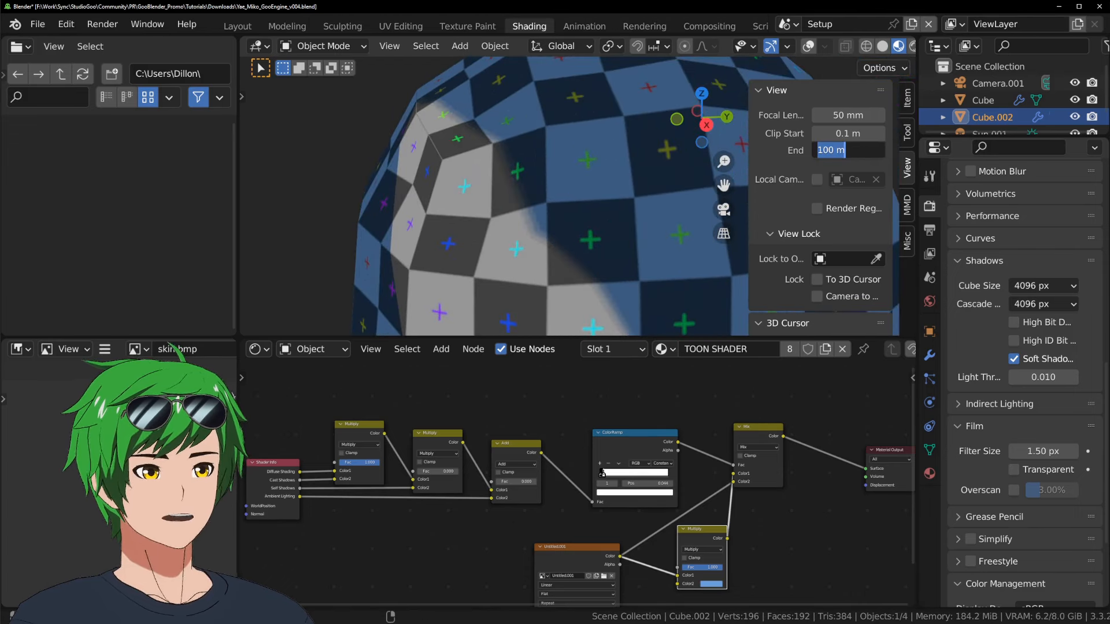
pyautogui.write('5')
pyautogui.press('Return')
pyautogui.scroll(-7, 603, 211)
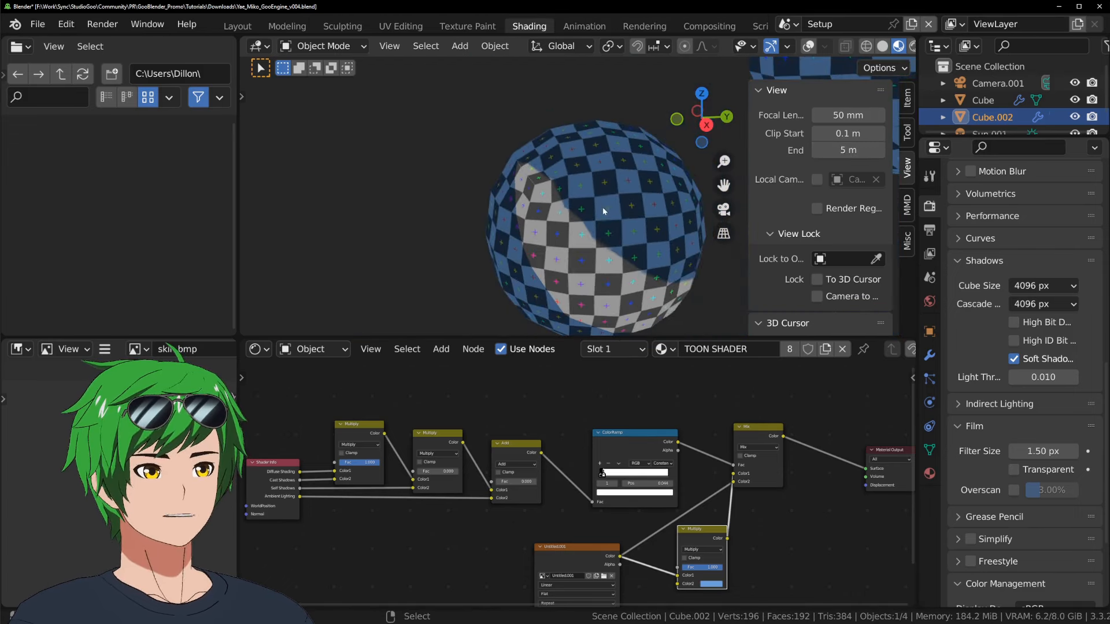
pyautogui.moveTo(602, 211); pyautogui.dragTo(580, 207, button='middle')
pyautogui.scroll(-3, 579, 207)
pyautogui.scroll(3, 580, 207)
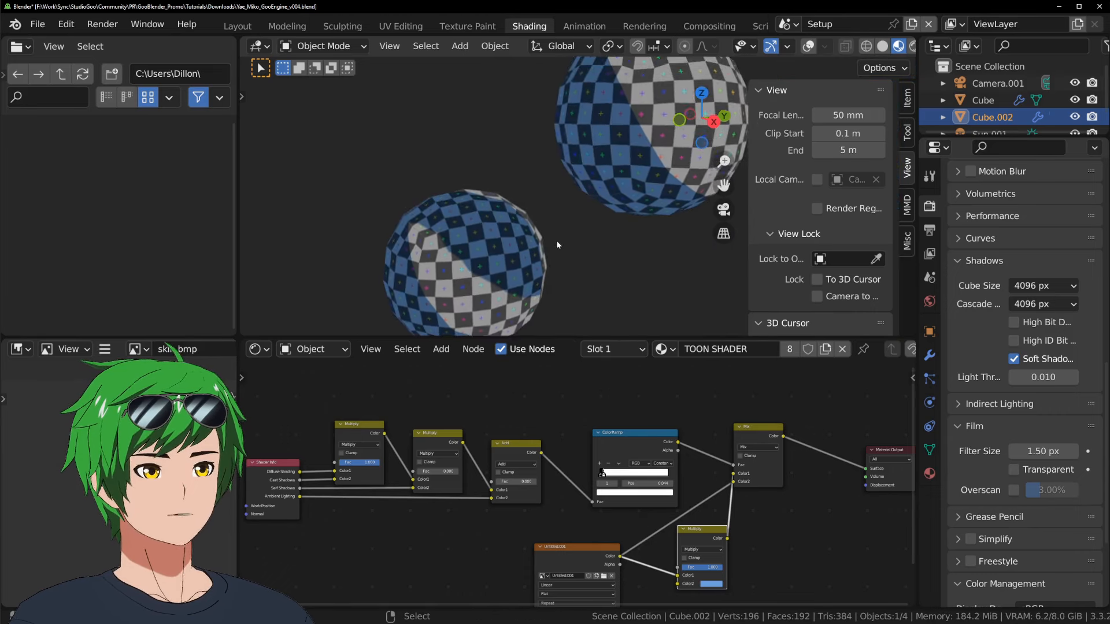
pyautogui.scroll(-2, 560, 244)
pyautogui.scroll(2, 559, 244)
# Set the viewport clip end to 100 m and hide the viewport's sidebar
pyautogui.doubleClick(860, 151)
pyautogui.write('1.0')
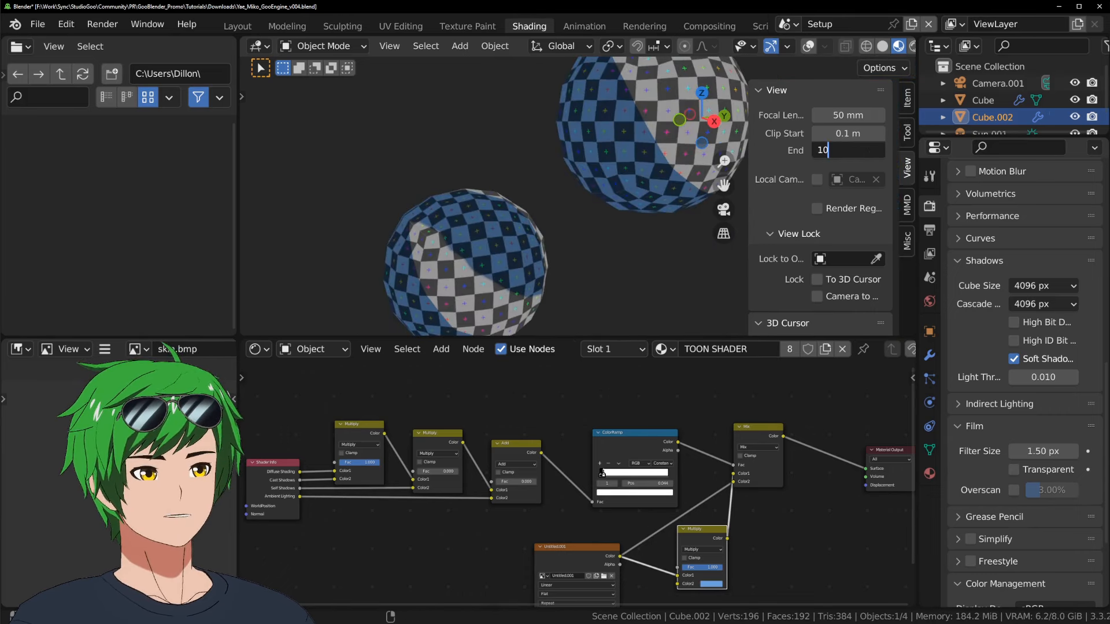
pyautogui.write('0')
pyautogui.press('Return')
pyautogui.moveTo(573, 227); pyautogui.dragTo(581, 227, button='middle')
pyautogui.press('n')
# Show the viewport overlays and try rotating the Sun light freely to test the shadow cast between the spheres
pyautogui.scroll(-2, 581, 223)
pyautogui.hotkey('alt', 'shift', 'z')
pyautogui.keyDown('shift'); pyautogui.moveTo(634, 185); pyautogui.dragTo(644, 235, button='middle'); pyautogui.keyUp('shift')
pyautogui.keyDown('shift'); pyautogui.moveTo(596, 263); pyautogui.dragTo(622, 242, button='middle'); pyautogui.keyUp('shift')
pyautogui.click(442, 157)
pyautogui.keyDown('shift'); pyautogui.moveTo(511, 214); pyautogui.dragTo(579, 198, button='middle'); pyautogui.keyUp('shift')
pyautogui.scroll(1, 579, 197)
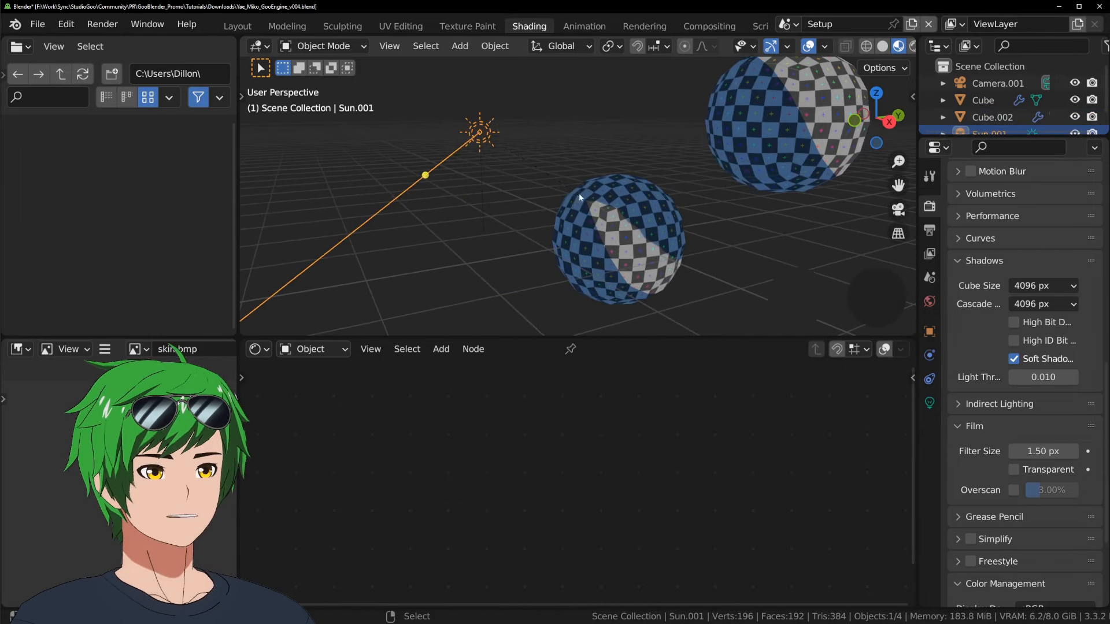
pyautogui.press('r')
pyautogui.press('r')
pyautogui.press('Escape')
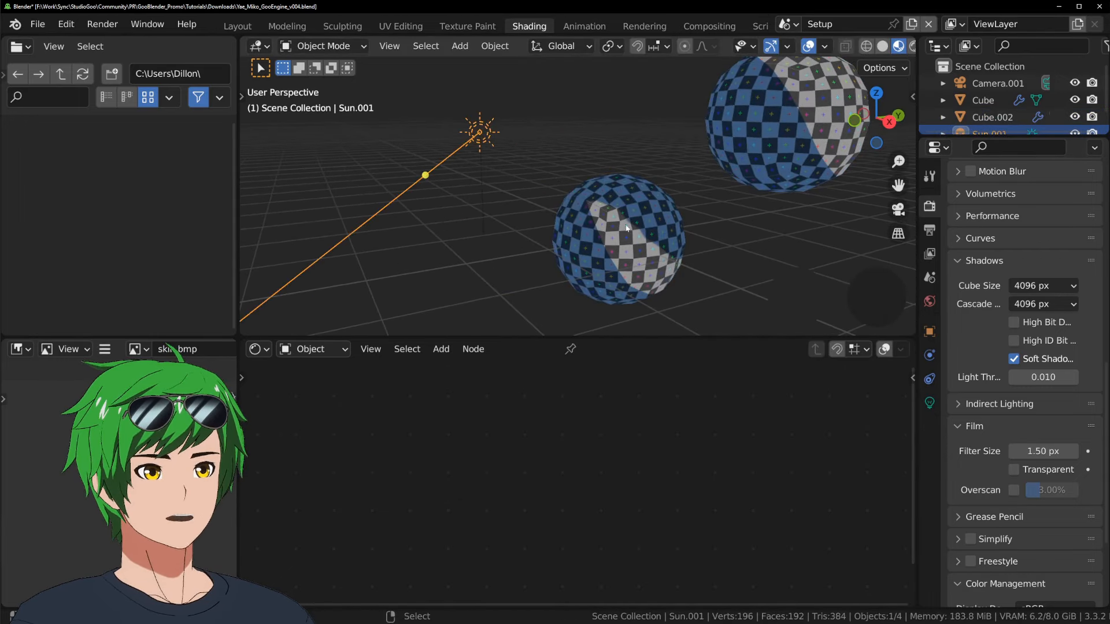
# Delete the duplicated sphere, select the original one, and save the file
pyautogui.click(626, 227)
pyautogui.click(809, 145)
pyautogui.moveTo(803, 148); pyautogui.dragTo(795, 150, button='middle')
pyautogui.press('Delete')
pyautogui.click(595, 248)
pyautogui.keyDown('shift'); pyautogui.moveTo(607, 249); pyautogui.dragTo(599, 224, button='middle'); pyautogui.keyUp('shift')
pyautogui.hotkey('ctrl', 's')
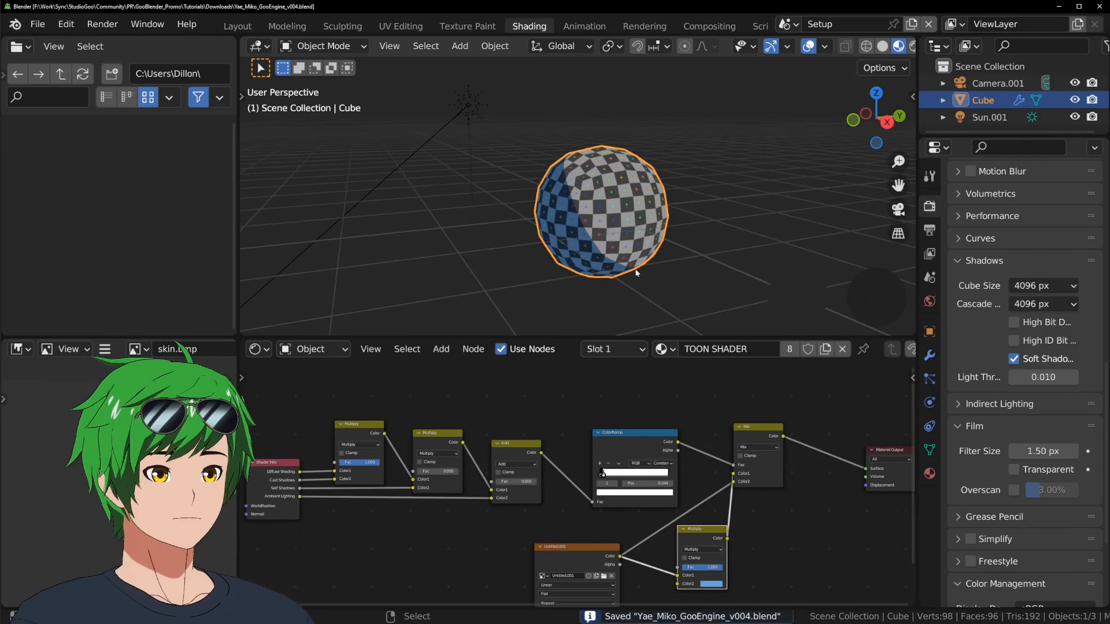
# Switch to the scene named Scene, frame the character in a maximized viewport without overlays, and save the file
pyautogui.scroll(-2, 622, 437)
pyautogui.click(788, 24)
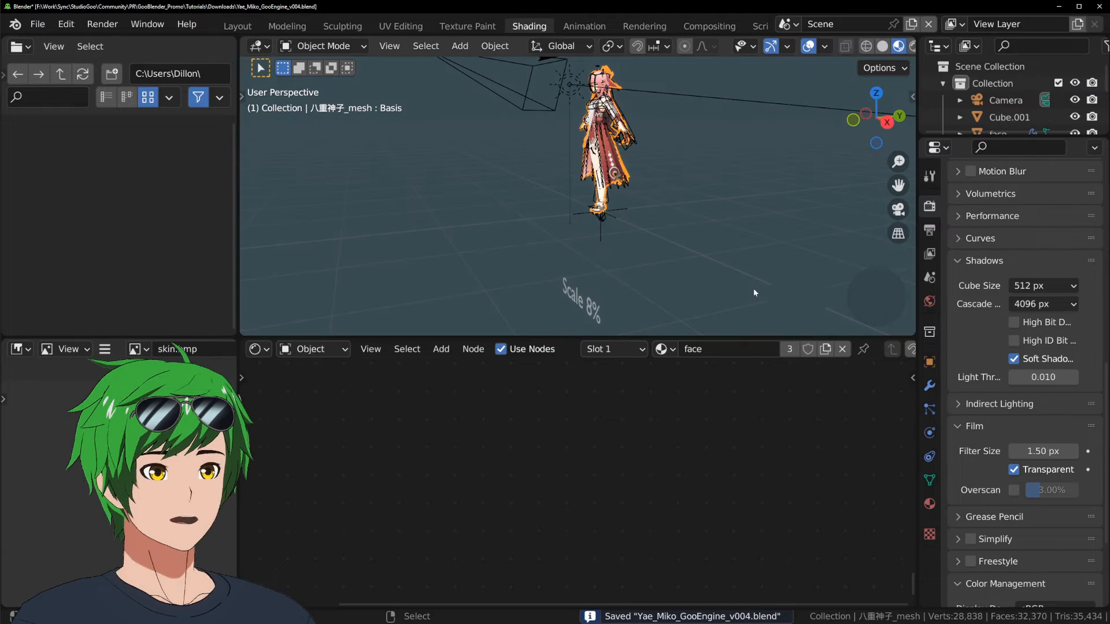
pyautogui.hotkey('ctrl', 'space')
pyautogui.scroll(5, 754, 273)
pyautogui.moveTo(652, 209); pyautogui.dragTo(663, 399, button='middle')
pyautogui.scroll(3, 664, 399)
pyautogui.hotkey('shift', 'alt', 'z')
pyautogui.keyDown('shift'); pyautogui.moveTo(717, 237); pyautogui.dragTo(625, 345, button='middle'); pyautogui.keyUp('shift')
pyautogui.hotkey('ctrl', 's')
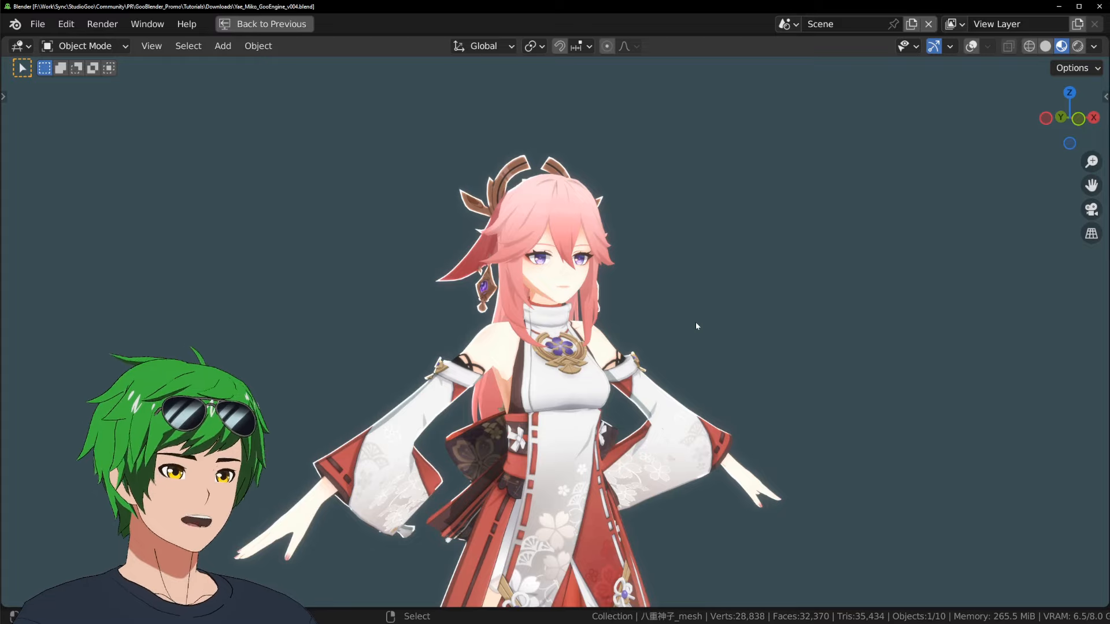
pyautogui.keyDown('shift'); pyautogui.moveTo(703, 391); pyautogui.dragTo(710, 364, button='middle'); pyautogui.keyUp('shift')
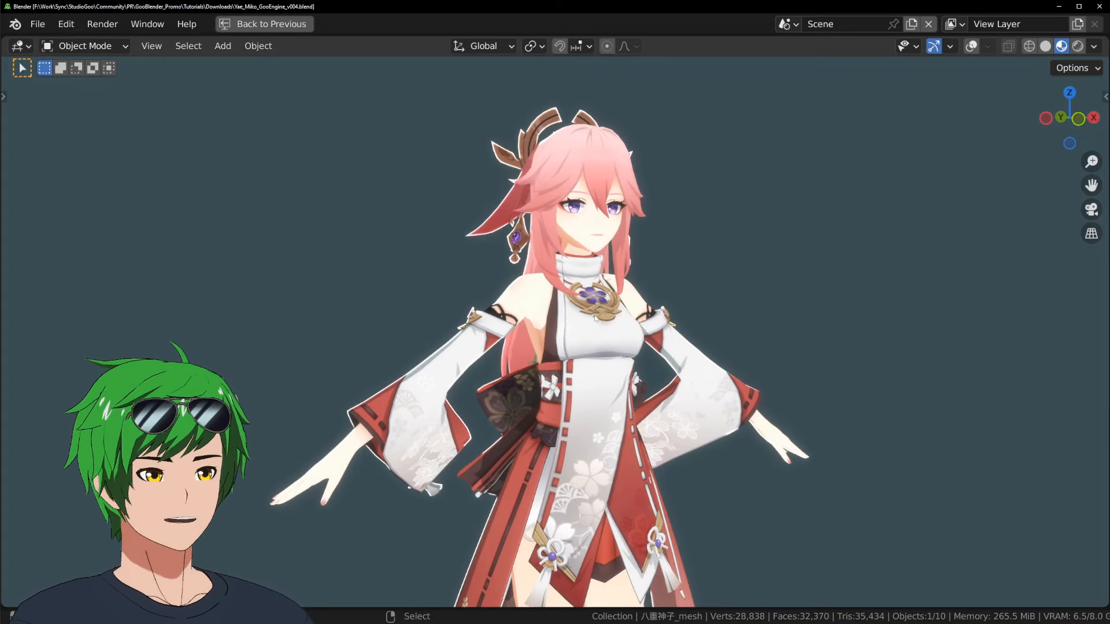
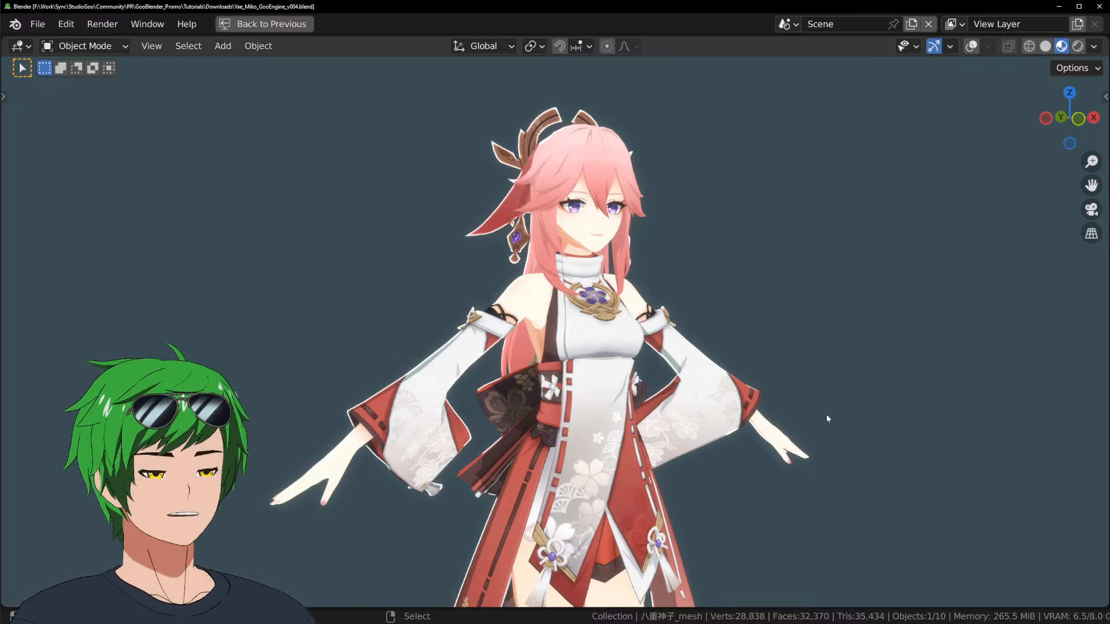
# Play the animation and examine the toon shading on the character from the front and side
pyautogui.hotkey('shift', 'alt', 'z')
pyautogui.hotkey('shift', 'alt', 'z')
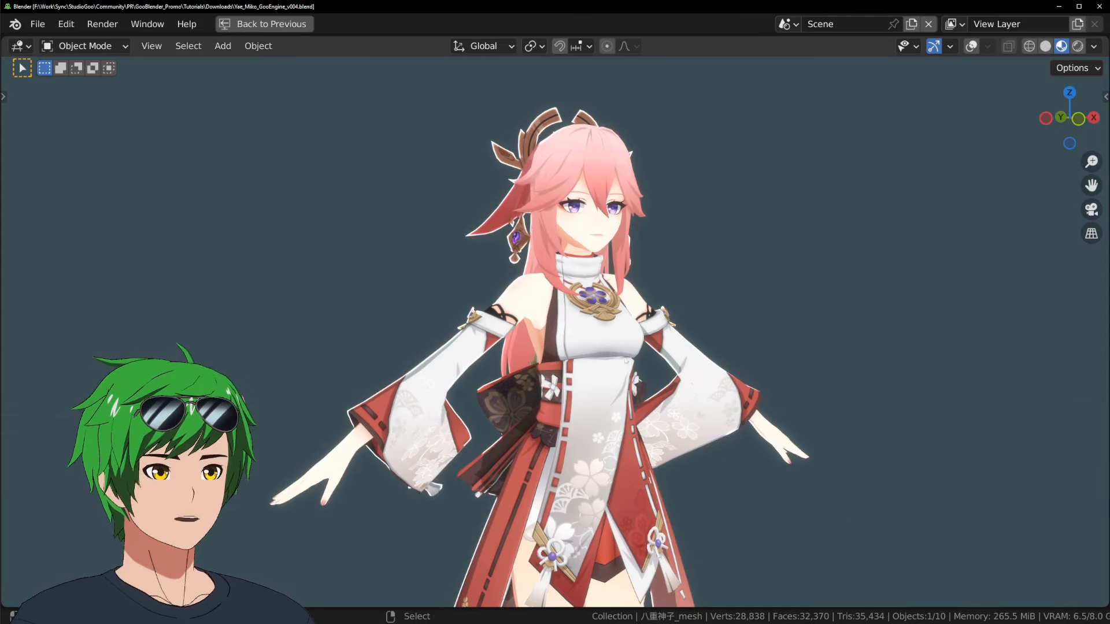
pyautogui.press('space')
pyautogui.moveTo(702, 308); pyautogui.dragTo(653, 259, button='middle')
pyautogui.keyDown('shift'); pyautogui.moveTo(650, 304); pyautogui.dragTo(668, 262, button='middle'); pyautogui.keyUp('shift')
pyautogui.scroll(-1, 668, 263)
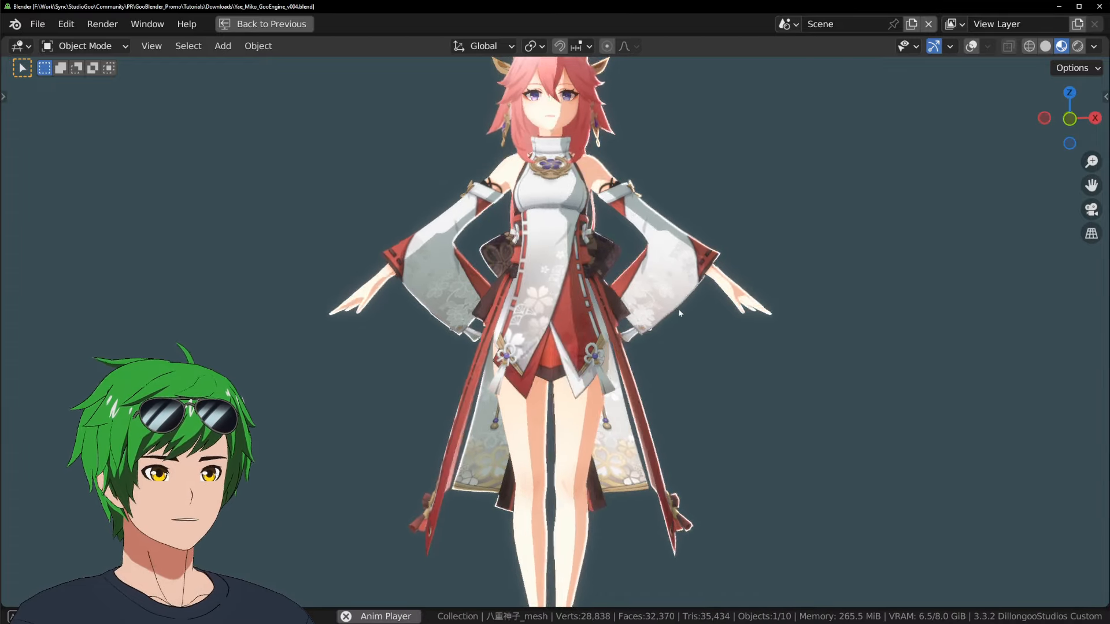
pyautogui.moveTo(678, 308); pyautogui.dragTo(578, 350, button='middle')
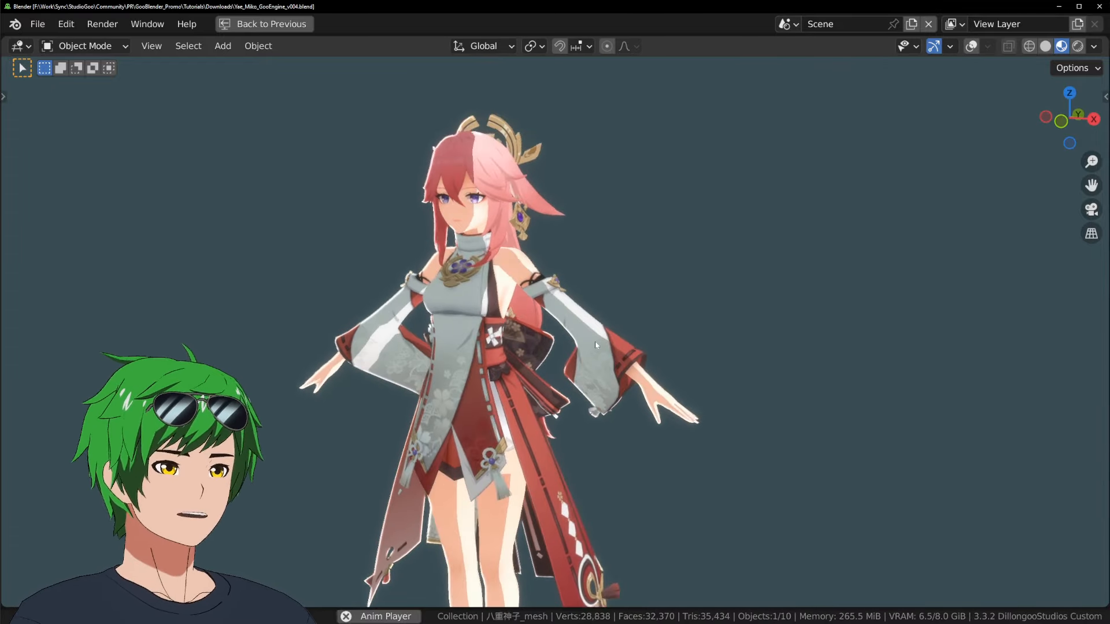
pyautogui.press('space')
# Examine the toon shading on the character's head and hair up close, and on the whole figure from several angles
pyautogui.keyDown('shift'); pyautogui.moveTo(513, 234); pyautogui.dragTo(576, 366, button='middle'); pyautogui.keyUp('shift')
pyautogui.scroll(3, 588, 384)
pyautogui.scroll(2, 545, 355)
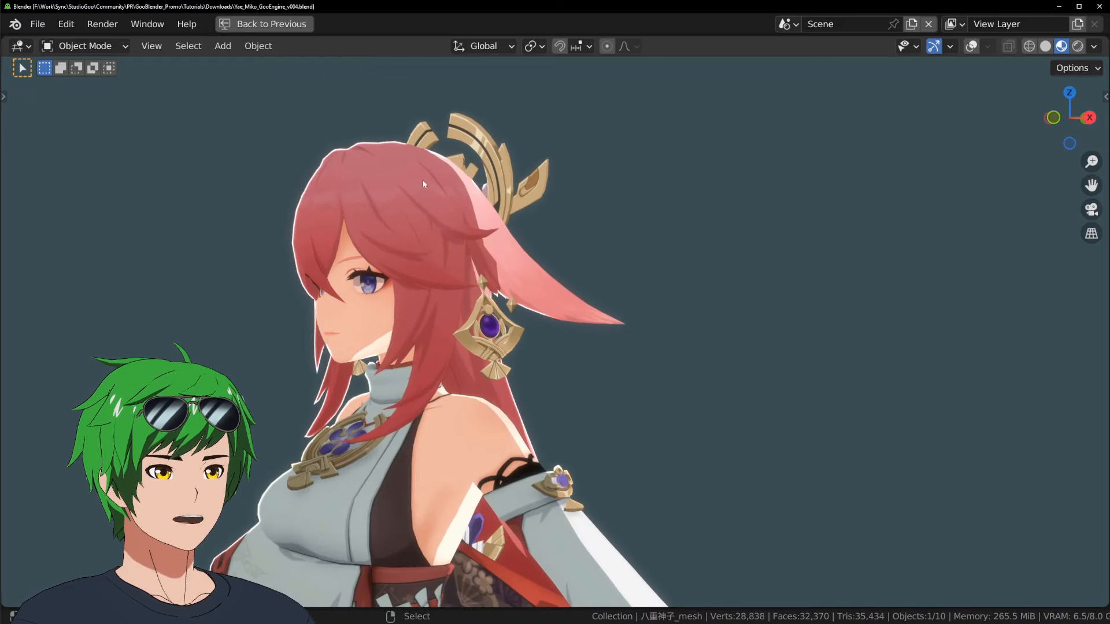
pyautogui.scroll(-3, 399, 295)
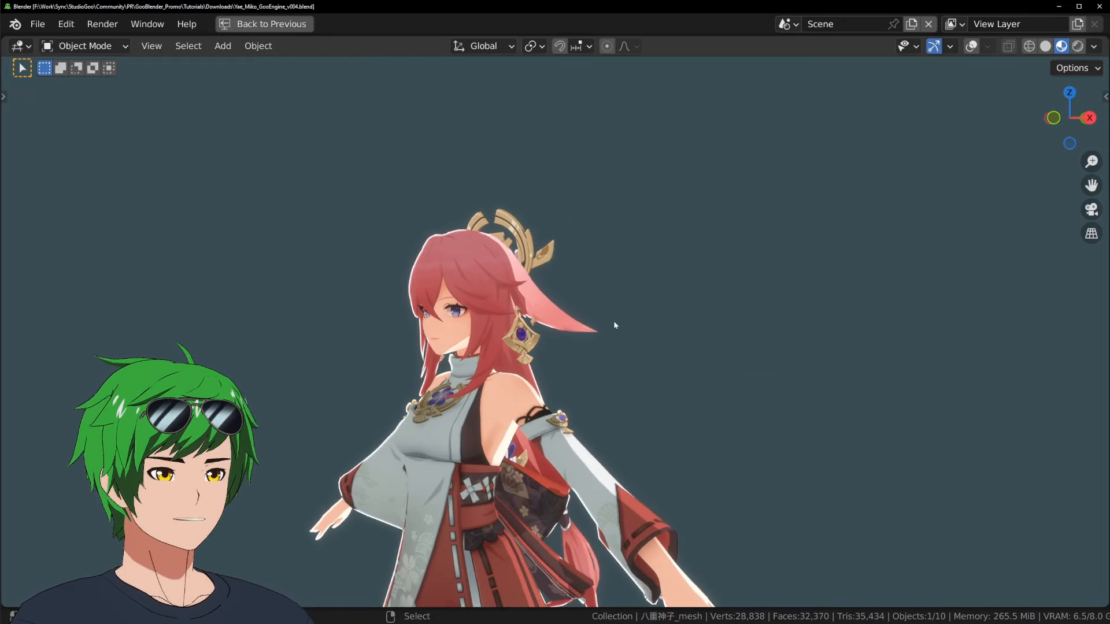
pyautogui.moveTo(614, 326); pyautogui.dragTo(696, 277, button='middle')
pyautogui.keyDown('shift'); pyautogui.moveTo(653, 359); pyautogui.dragTo(664, 296, button='middle'); pyautogui.keyUp('shift')
pyautogui.scroll(-3, 658, 298)
pyautogui.scroll(2, 665, 297)
pyautogui.moveTo(578, 248)
pyautogui.mouseDown(button='middle')
pyautogui.moveTo(596, 251)
pyautogui.moveTo(569, 255)
pyautogui.mouseUp(button='middle')
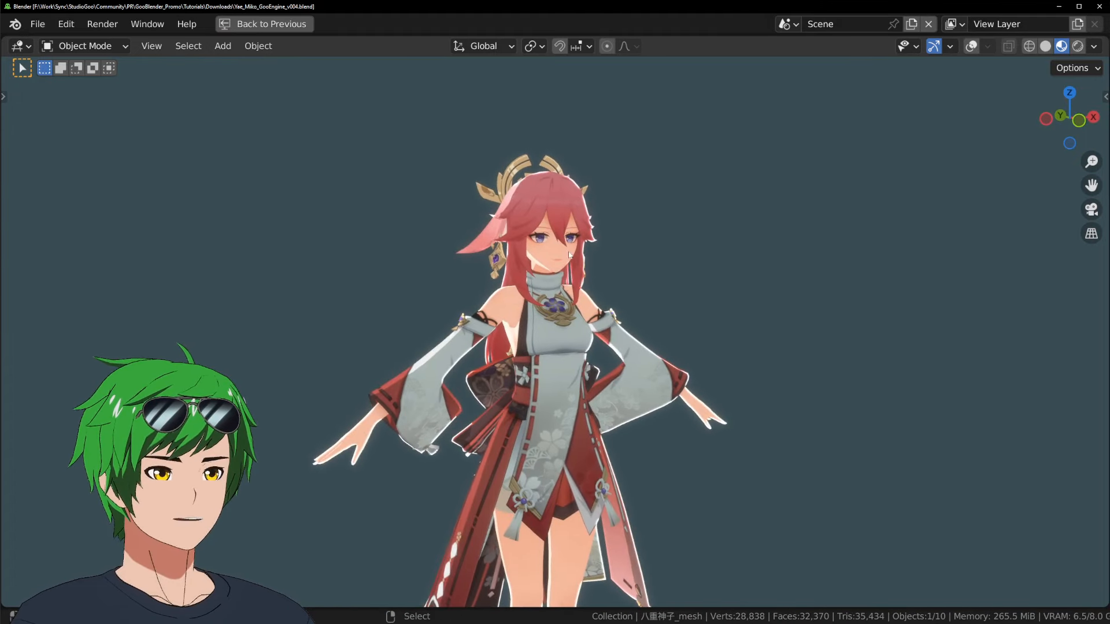
# Restore the full editor layout, save the file, and switch back to the Setup scene
pyautogui.hotkey('ctrl', 'space')
pyautogui.hotkey('ctrl', 's')
pyautogui.click(788, 23)
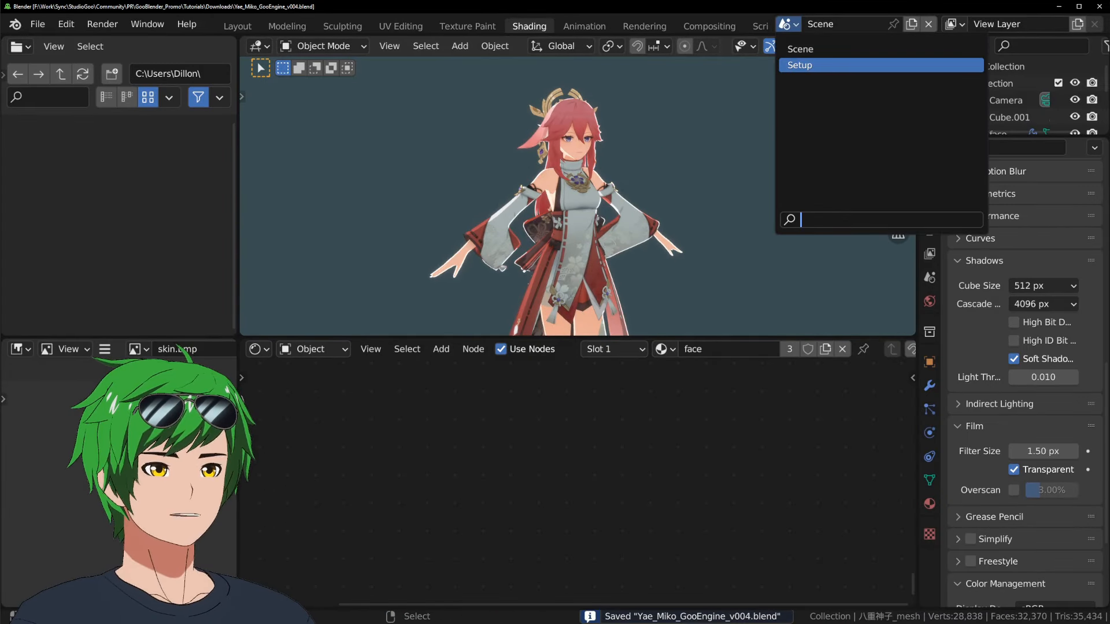
pyautogui.click(810, 64)
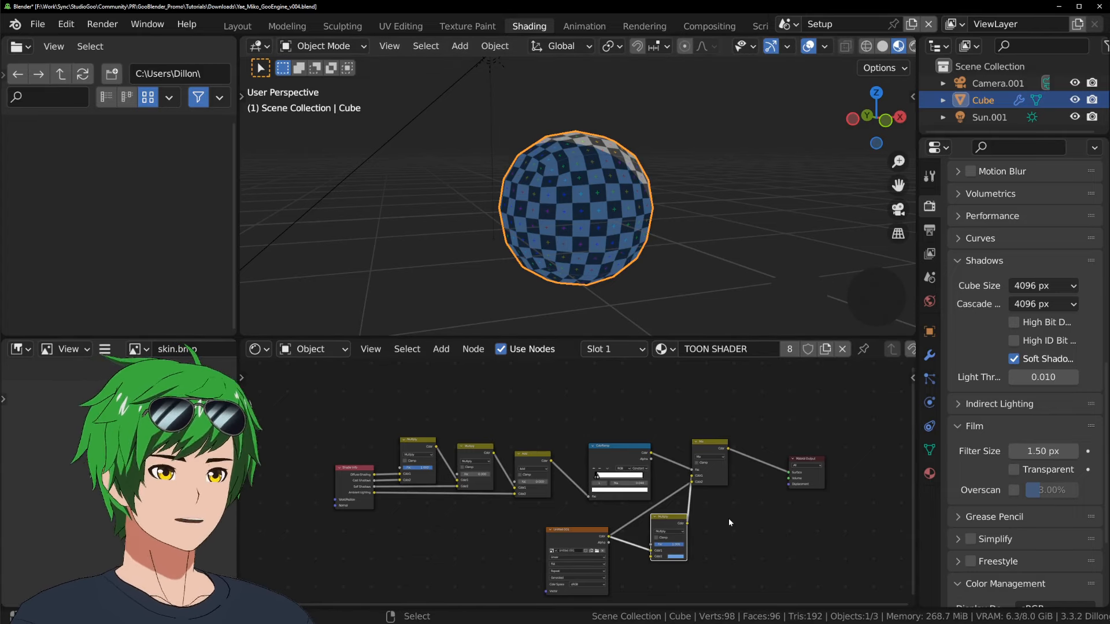
# Add a Curvature node to the TOON SHADER material and place it above the ColorRamp node
pyautogui.moveTo(644, 265)
pyautogui.mouseDown(button='middle')
pyautogui.moveTo(368, 255)
pyautogui.moveTo(529, 239)
pyautogui.moveTo(608, 264)
pyautogui.mouseUp(button='middle')
pyautogui.moveTo(630, 417); pyautogui.dragTo(634, 471, button='middle')
pyautogui.hotkey('shift', 'a')
pyautogui.moveTo(592, 344)
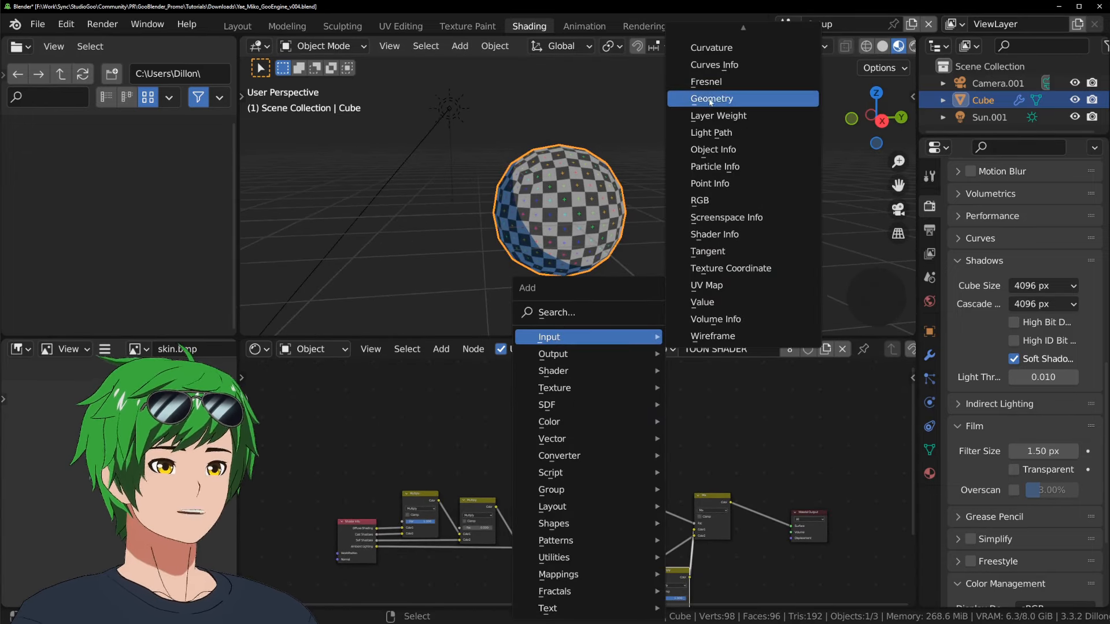
pyautogui.click(754, 51)
pyautogui.click(636, 393)
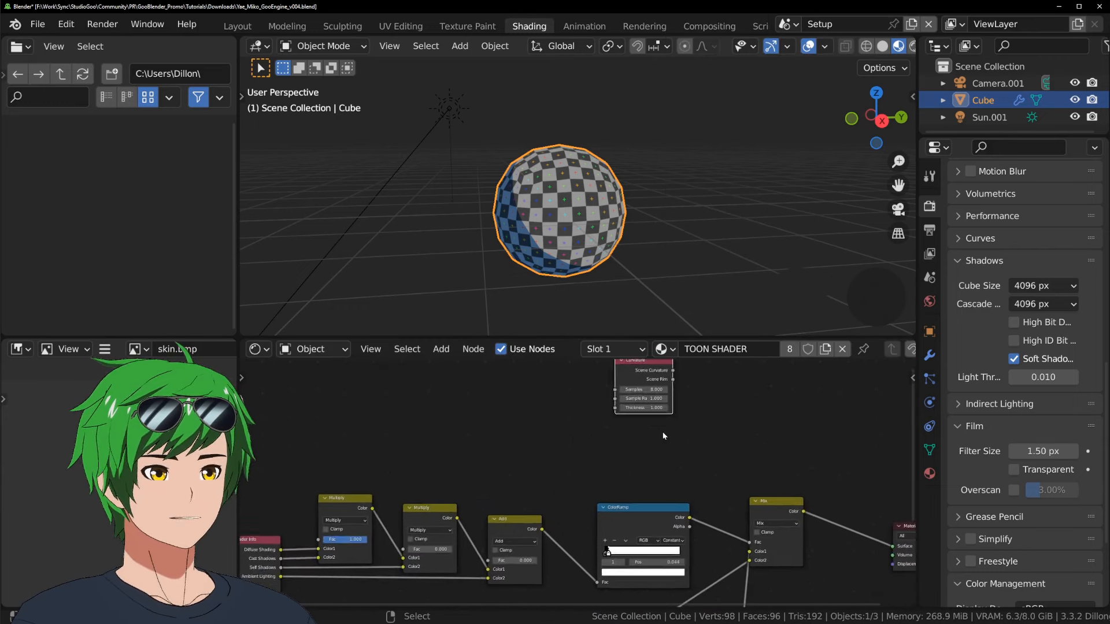
pyautogui.moveTo(720, 442); pyautogui.dragTo(545, 486, button='middle')
pyautogui.click(492, 401)
pyautogui.moveTo(460, 384); pyautogui.dragTo(459, 421)
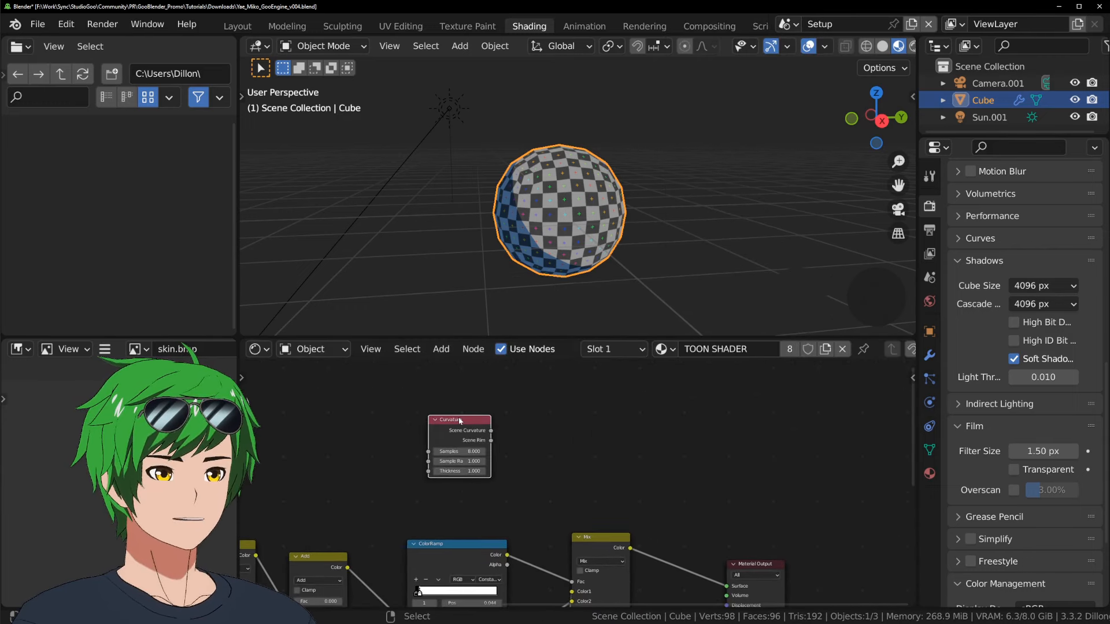
# Preview the Curvature node's Scene Rim output on the sphere by linking it to the Material Output surface
pyautogui.scroll(4, 491, 442)
pyautogui.keyDown('ctrl'); pyautogui.keyDown('shift'); pyautogui.click(472, 439); pyautogui.keyUp('shift'); pyautogui.keyUp('ctrl')
pyautogui.moveTo(559, 478); pyautogui.dragTo(695, 519, button='middle')
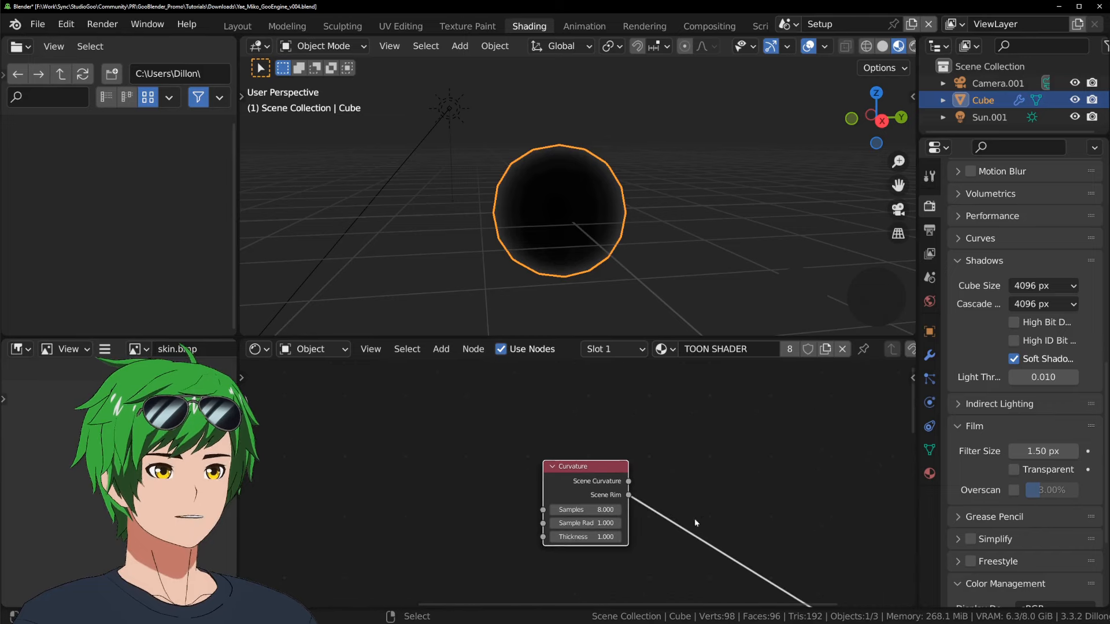
# Set the Curvature node's Samples to 4, Sample Radius to 0.1 and Thickness to 10, and save the file without overlays shown
pyautogui.scroll(1, 695, 518)
pyautogui.click(604, 517)
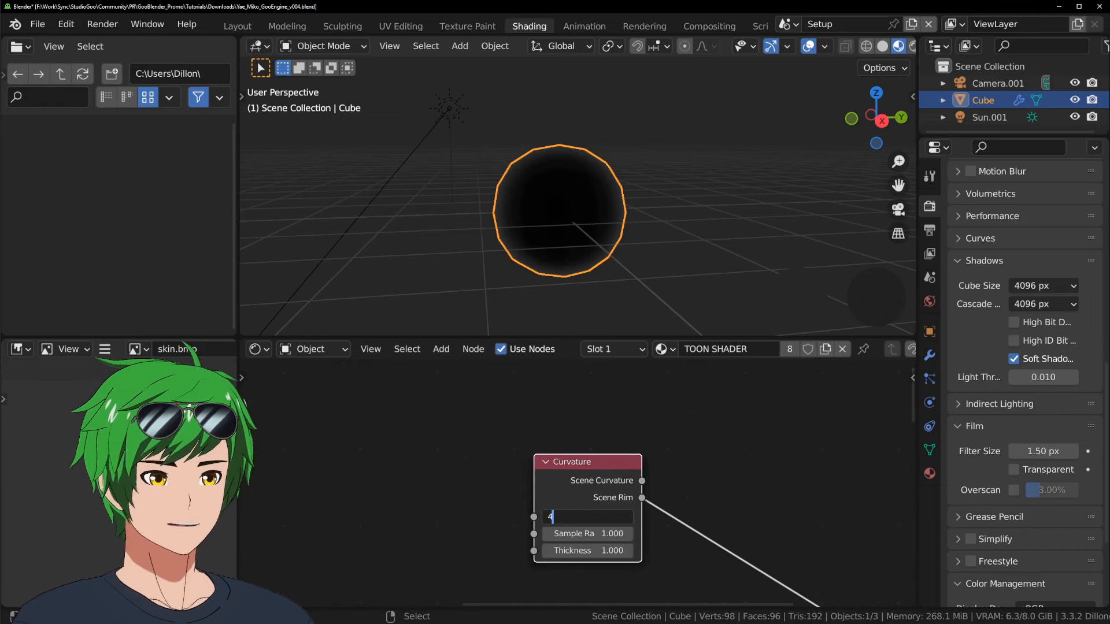
pyautogui.write('4')
pyautogui.press('Tab')
pyautogui.press('Tab')
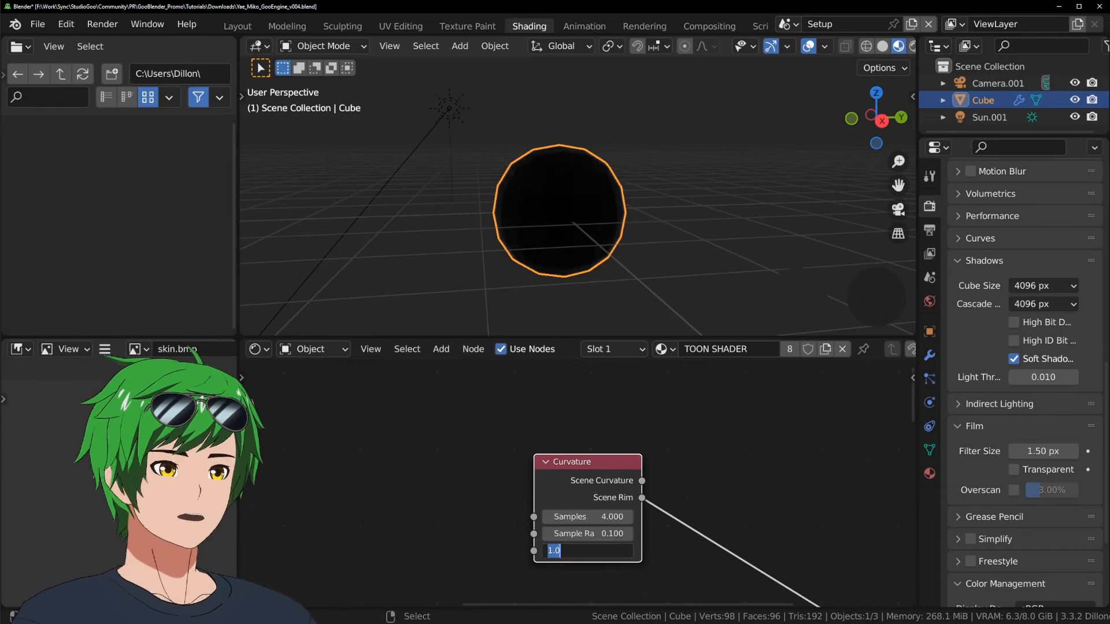
pyautogui.write('10')
pyautogui.press('Return')
pyautogui.hotkey('shift', 'alt', 'z')
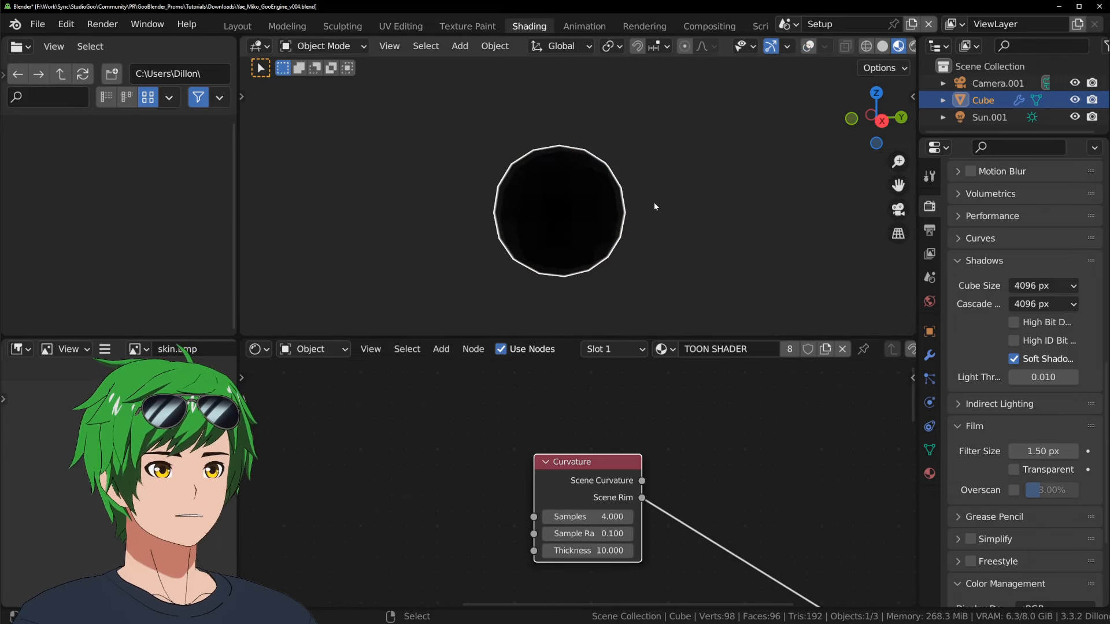
pyautogui.hotkey('ctrl', 's')
pyautogui.press('Home')
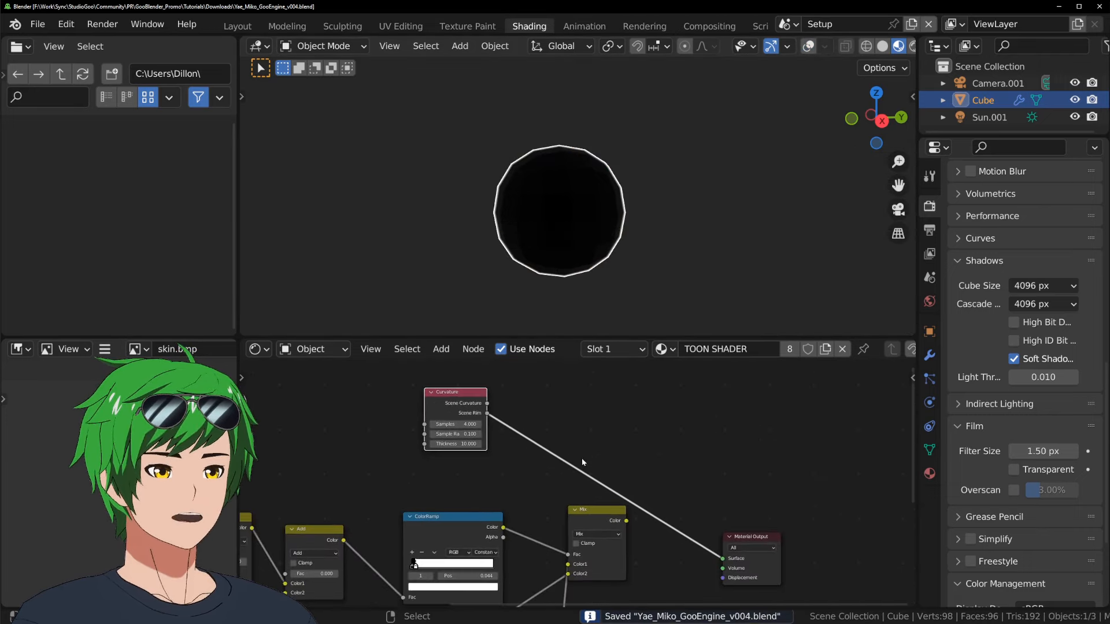
# Duplicate the final Mix node onto the link into Material Output and set the copy's blend mode to Color Dodge
pyautogui.click(782, 546)
pyautogui.press('Home')
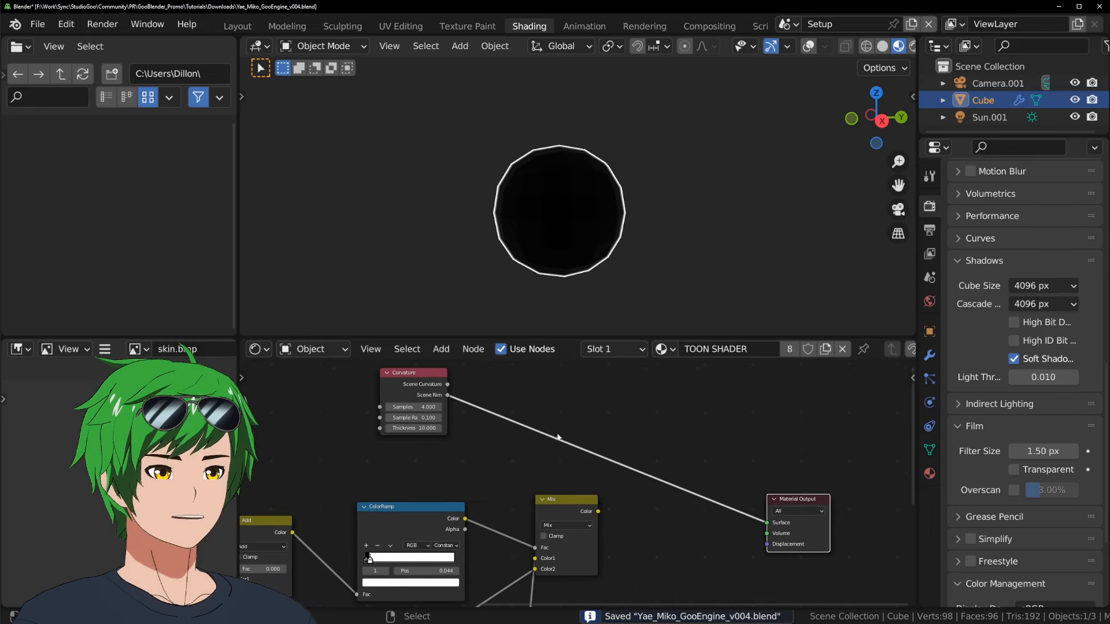
pyautogui.hotkey('shift', 'alt', 'z')
pyautogui.keyDown('shift'); pyautogui.moveTo(677, 236); pyautogui.dragTo(676, 232, button='middle'); pyautogui.keyUp('shift')
pyautogui.click(575, 504)
pyautogui.hotkey('shift', 'd')
pyautogui.click(698, 472)
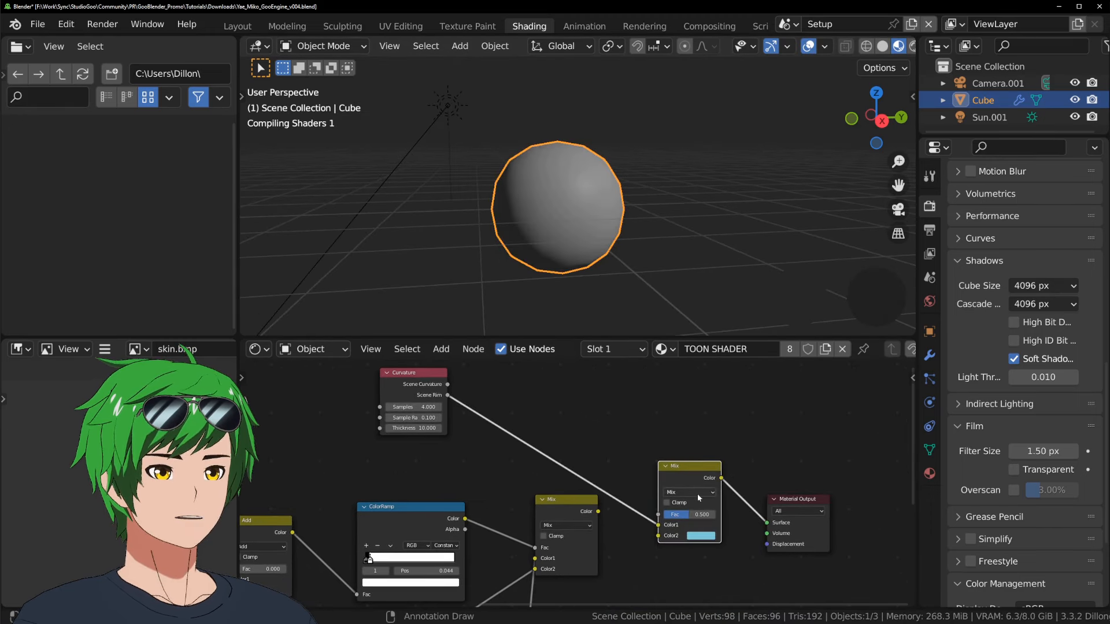
pyautogui.click(698, 493)
pyautogui.click(693, 412)
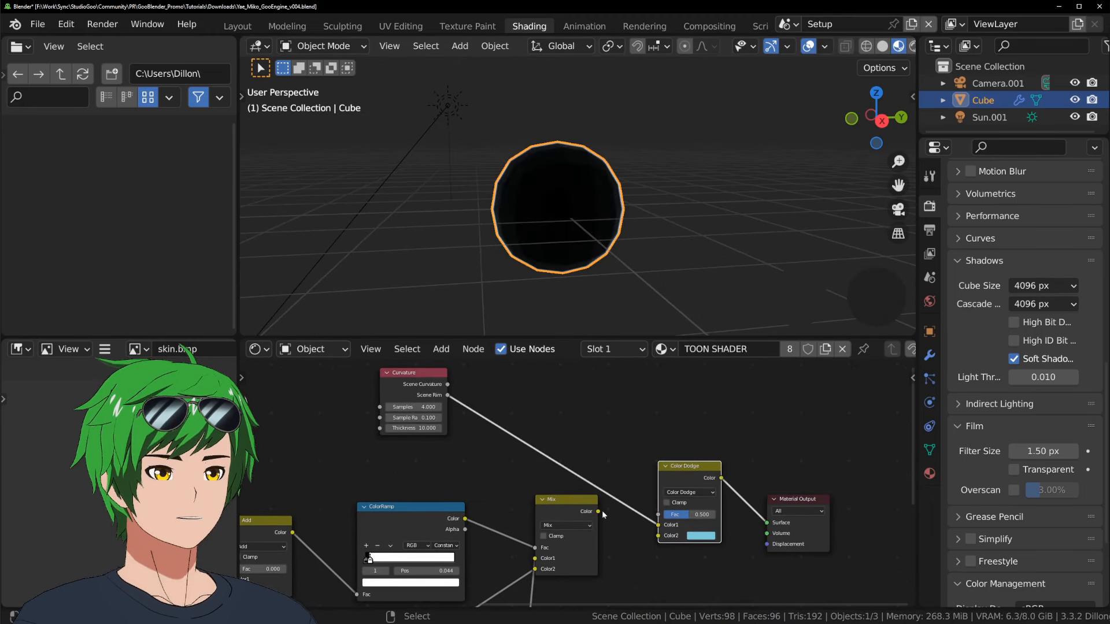
# Feed the toon Mix colour into the Color Dodge node's Color1 and Scene Rim into Color2, with the factor at 1.000
pyautogui.moveTo(598, 511)
pyautogui.mouseDown()
pyautogui.moveTo(642, 540)
pyautogui.moveTo(659, 535)
pyautogui.mouseUp()
pyautogui.moveTo(683, 519); pyautogui.dragTo(716, 519)
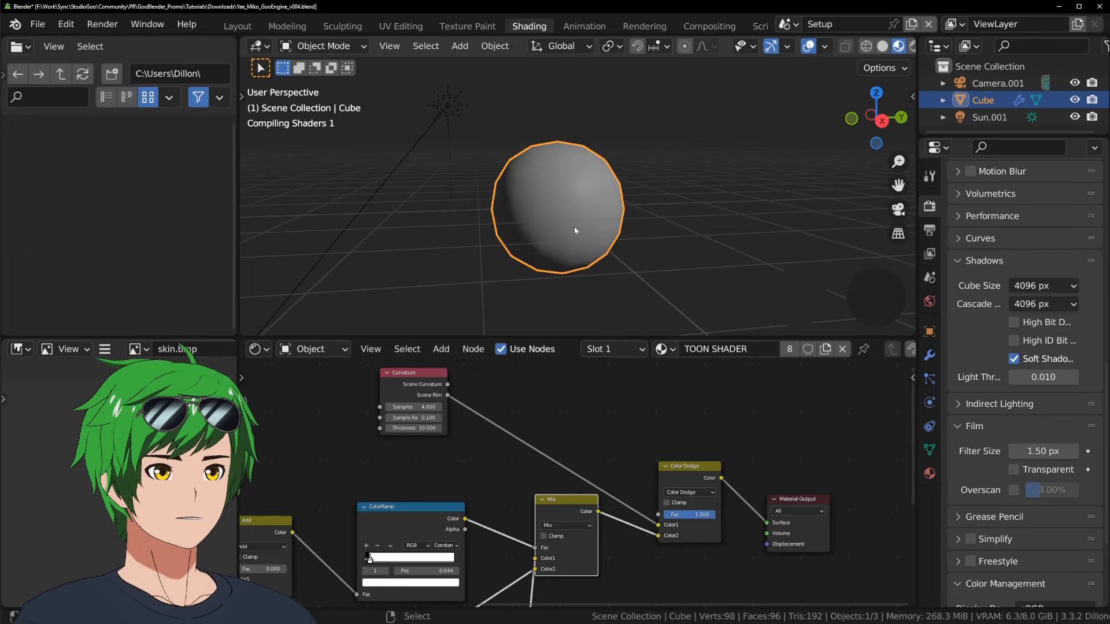
pyautogui.click(693, 486)
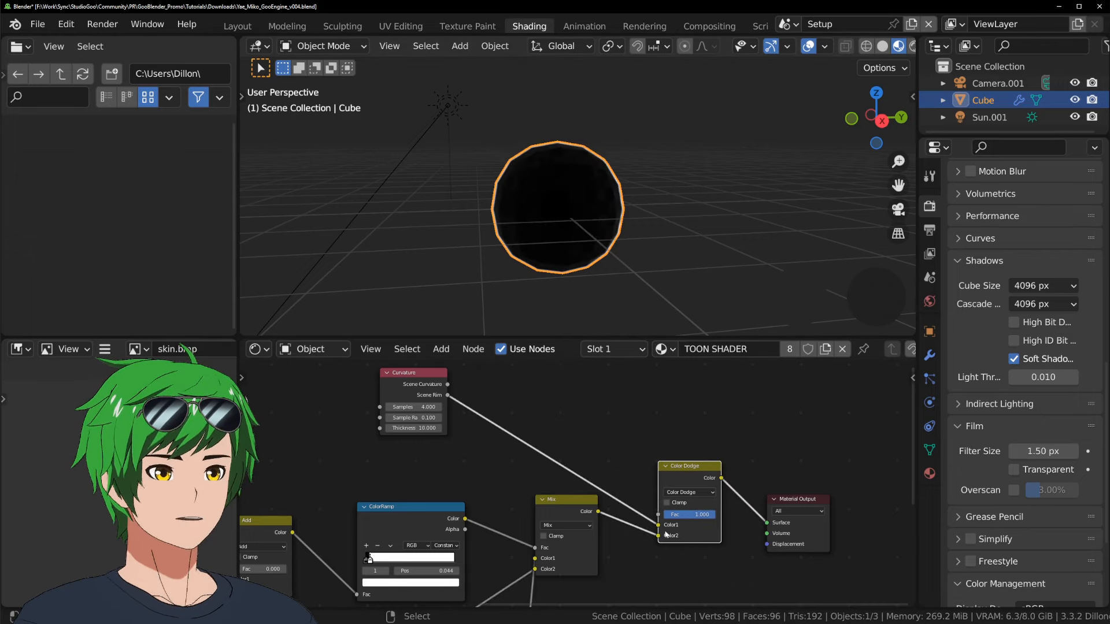
pyautogui.moveTo(660, 526); pyautogui.dragTo(660, 538)
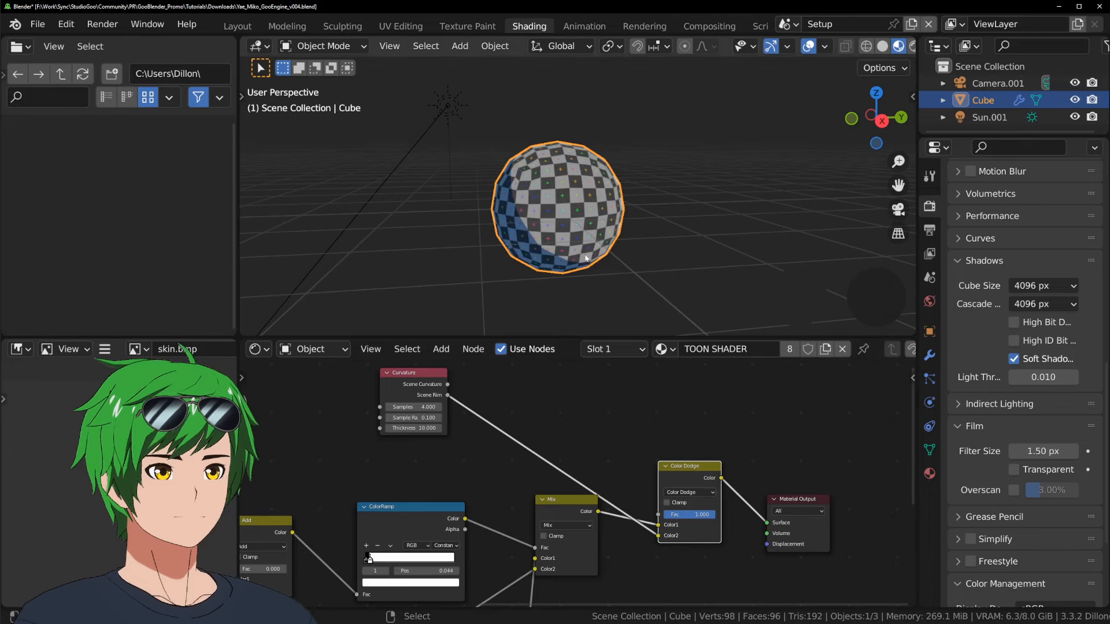
# Hide the viewport overlays, save the file, and view the rim light on the sphere from different angles
pyautogui.hotkey('alt', 'shift', 'z')
pyautogui.moveTo(599, 267); pyautogui.dragTo(631, 268, button='middle')
pyautogui.hotkey('ctrl', 's')
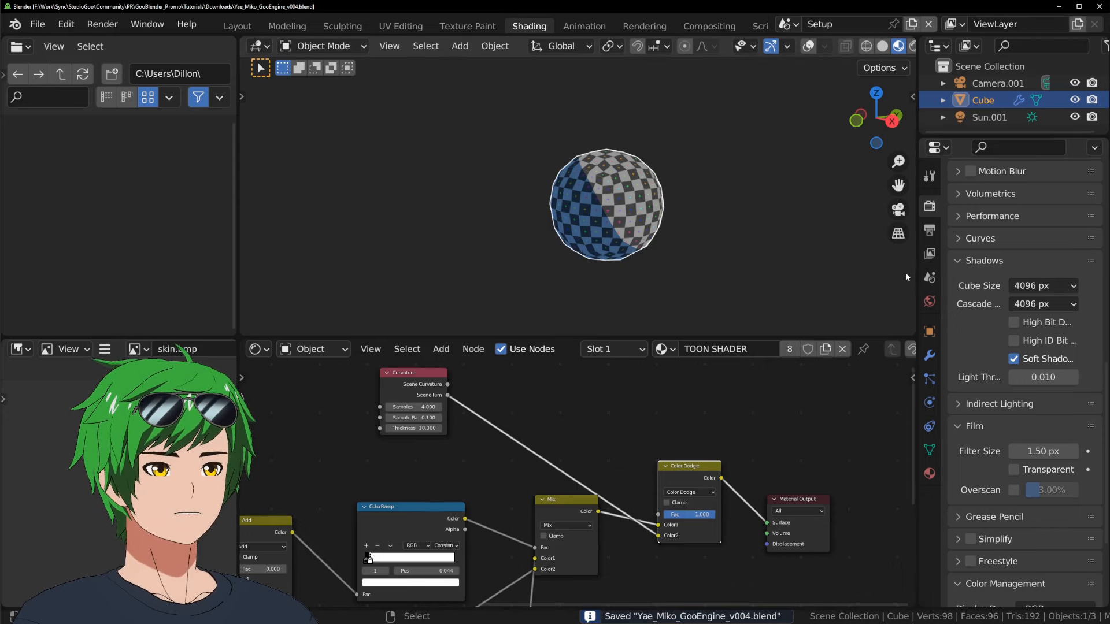
pyautogui.moveTo(707, 225); pyautogui.dragTo(566, 191, button='middle')
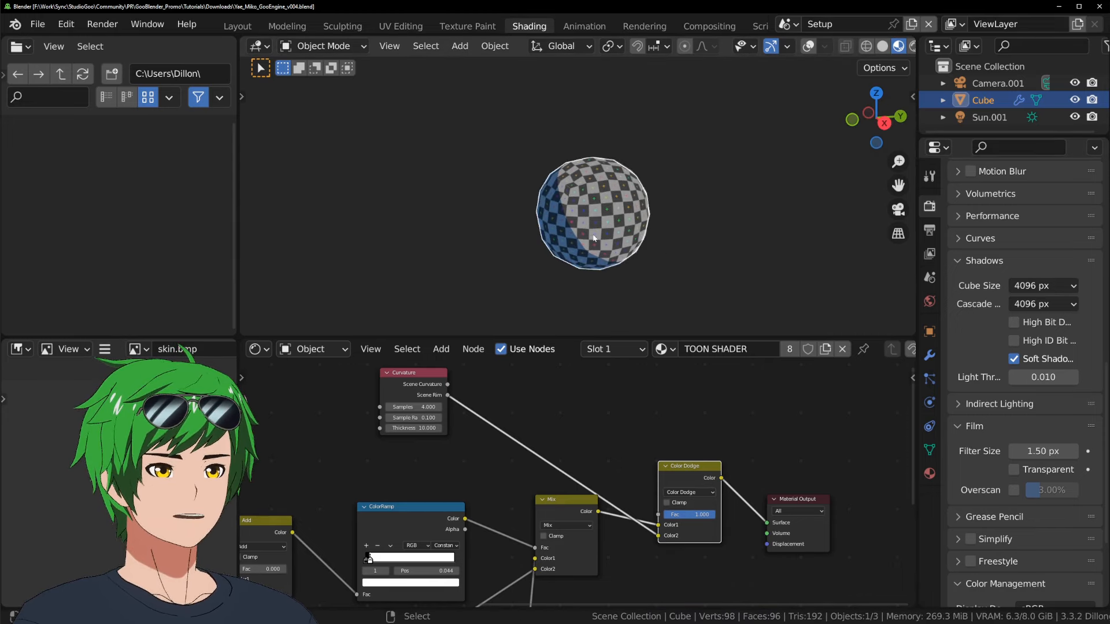
# Try rotating the sun light freely in several directions to examine the rim light on the sphere
pyautogui.click(438, 160)
pyautogui.press('r')
pyautogui.press('r')
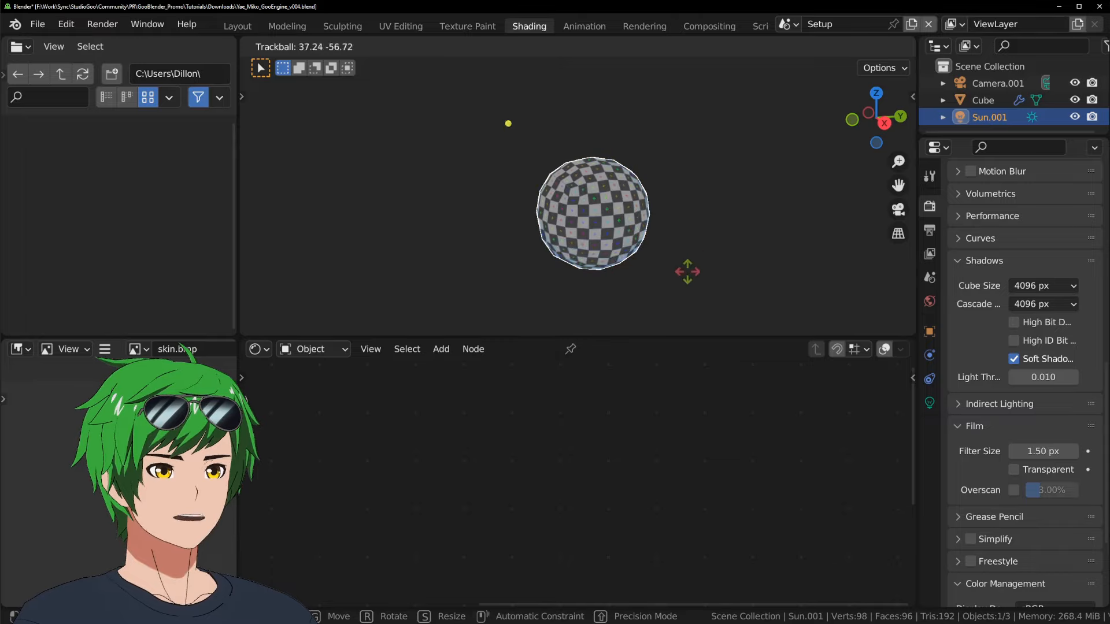
pyautogui.click(688, 206)
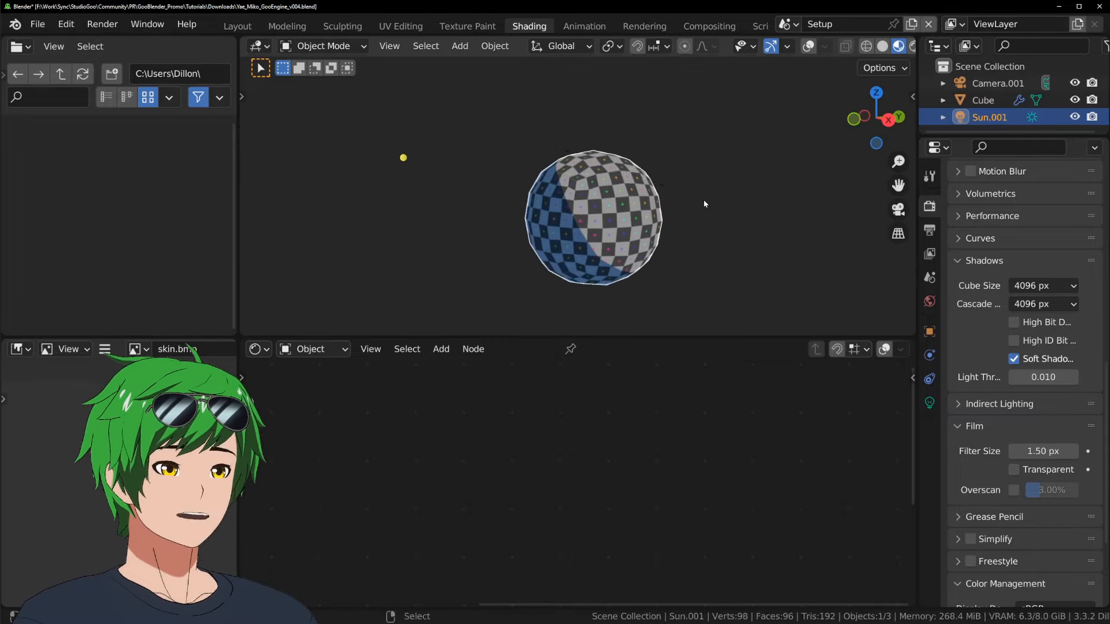
pyautogui.press('r')
pyautogui.press('r')
pyautogui.click(632, 247)
pyautogui.moveTo(631, 247); pyautogui.dragTo(490, 248, button='middle')
pyautogui.press('r')
pyautogui.press('r')
pyautogui.rightClick(578, 228)
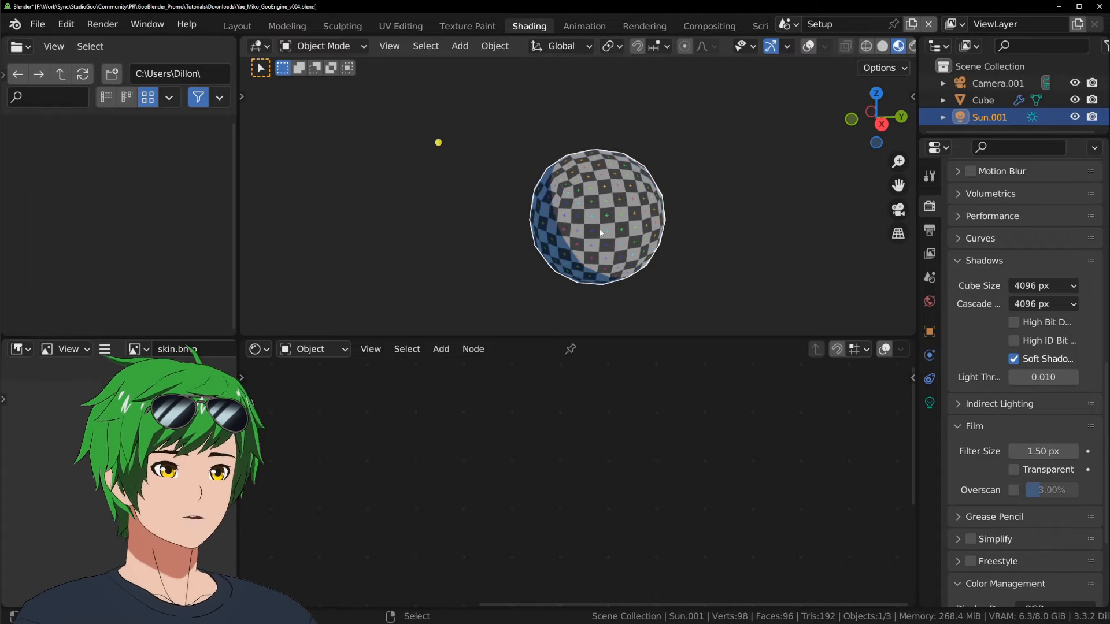
pyautogui.rightClick(578, 226)
pyautogui.hotkey('alt', 'shift', 'z')
pyautogui.click(473, 107)
pyautogui.hotkey('alt', 'shift', 'z')
pyautogui.press('r')
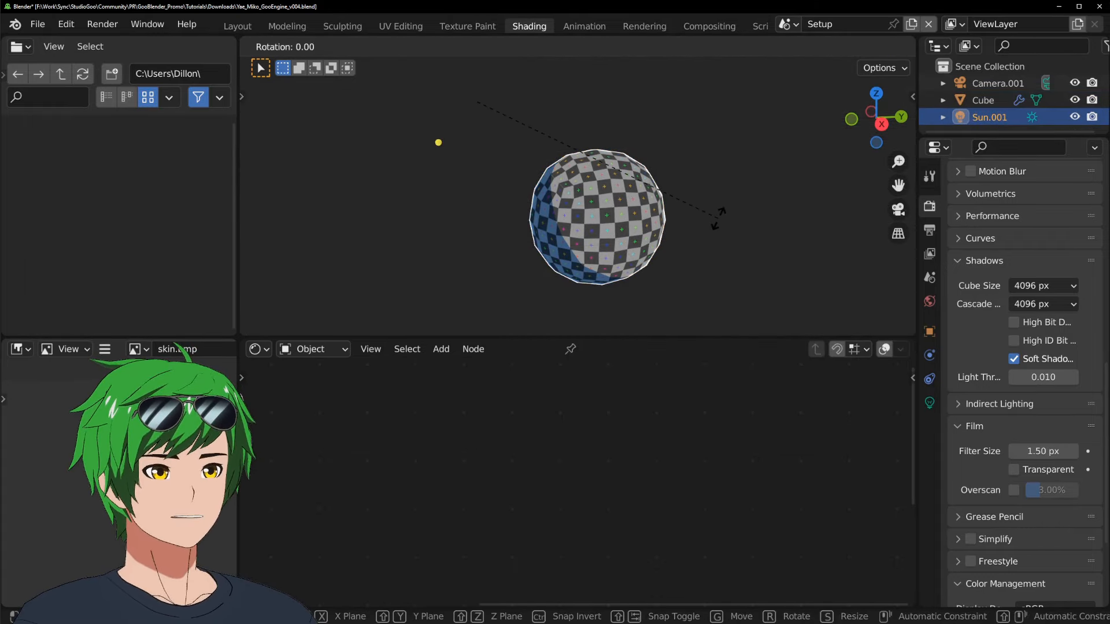
pyautogui.press('r')
pyautogui.rightClick(649, 256)
pyautogui.rightClick(642, 258)
# Move the Color Dodge node clear and insert a duplicate of it on the link coming from Scene Rim
pyautogui.moveTo(594, 507)
pyautogui.mouseDown(button='middle')
pyautogui.moveTo(612, 456)
pyautogui.moveTo(601, 523)
pyautogui.mouseUp(button='middle')
pyautogui.moveTo(694, 481); pyautogui.dragTo(704, 430)
pyautogui.moveTo(509, 457); pyautogui.dragTo(688, 445, button='middle')
pyautogui.scroll(-3, 614, 487)
pyautogui.scroll(-2, 614, 487)
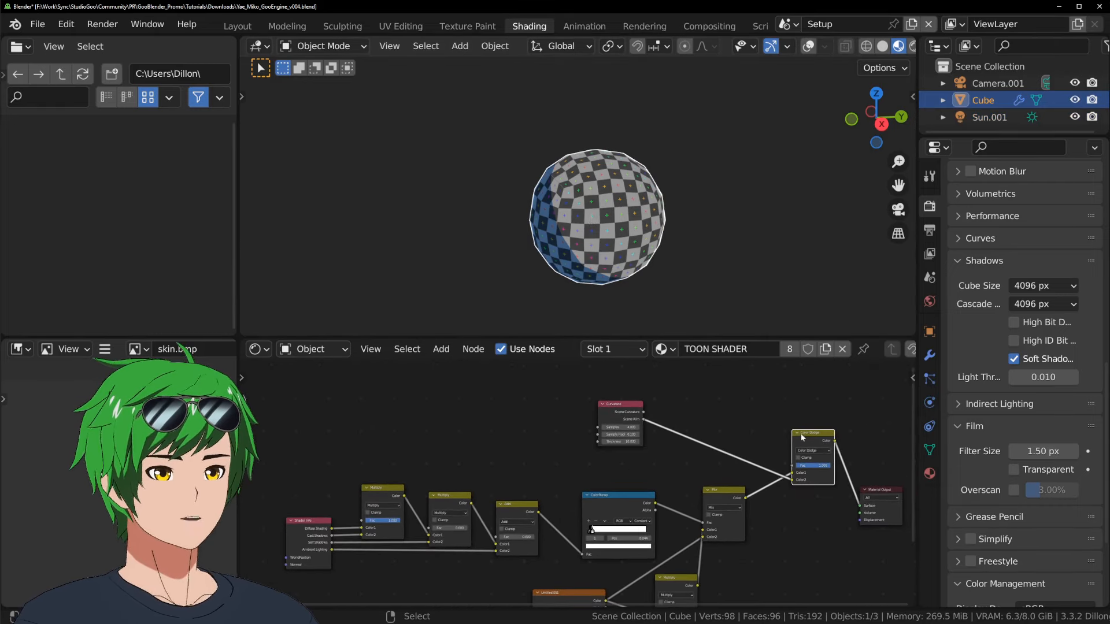
pyautogui.hotkey('shift', 'd')
pyautogui.click(705, 424)
pyautogui.scroll(1, 331, 495)
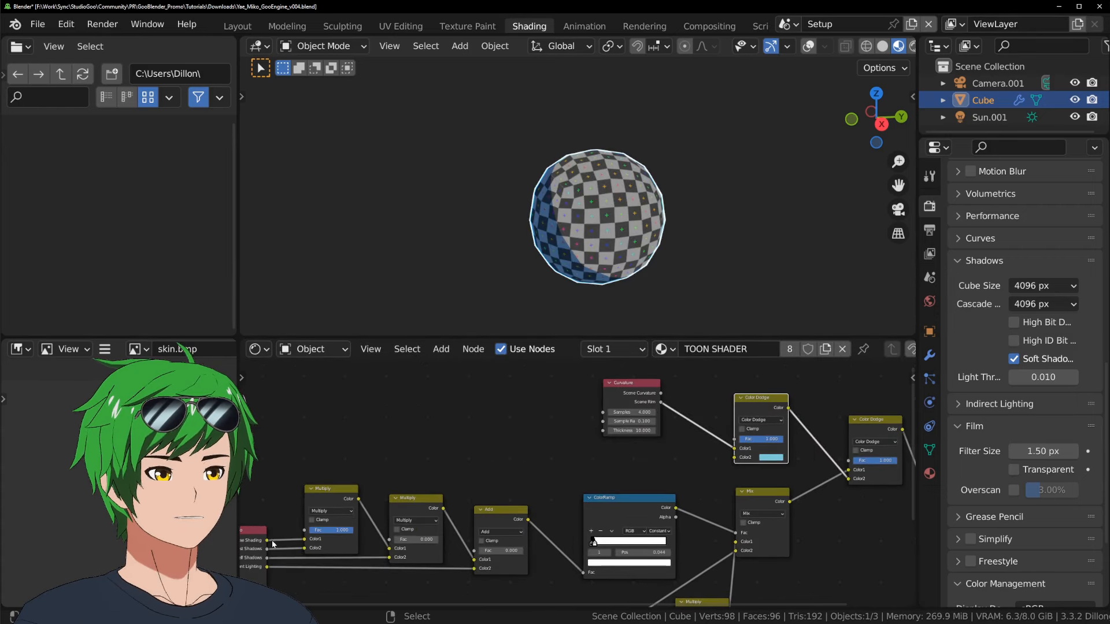
# Connect the Shader Info node's Diffuse Shading output to the duplicated Color Dodge node's Fac input
pyautogui.moveTo(273, 543)
pyautogui.mouseDown()
pyautogui.moveTo(543, 508)
pyautogui.moveTo(746, 455)
pyautogui.mouseUp()
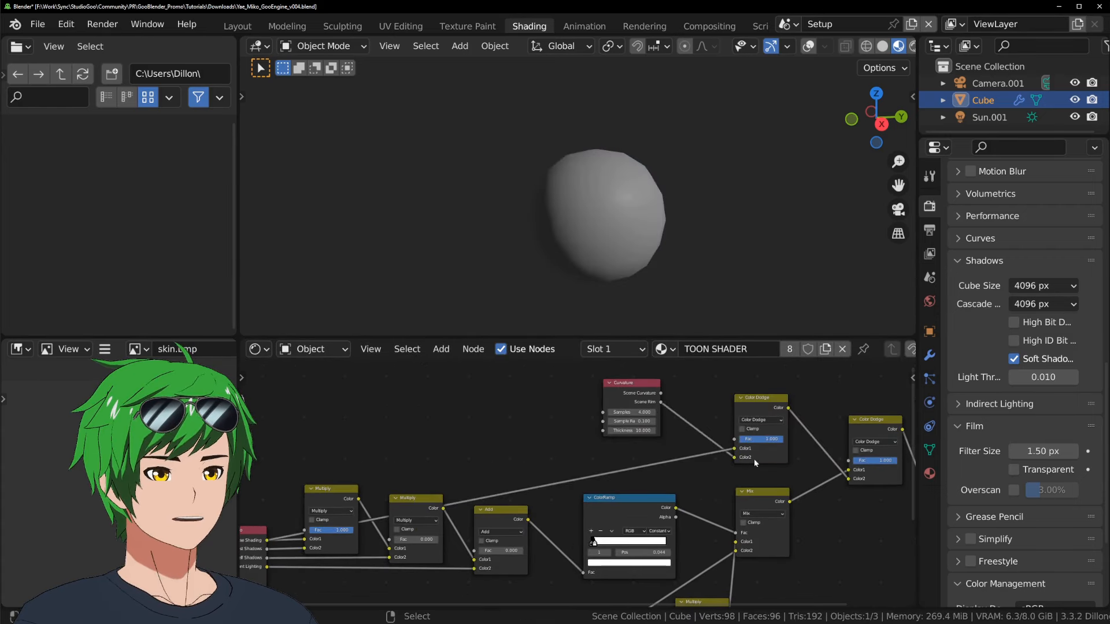
pyautogui.scroll(5, 754, 459)
pyautogui.moveTo(746, 462)
pyautogui.mouseDown(button='middle')
pyautogui.moveTo(688, 427)
pyautogui.moveTo(655, 511)
pyautogui.mouseUp(button='middle')
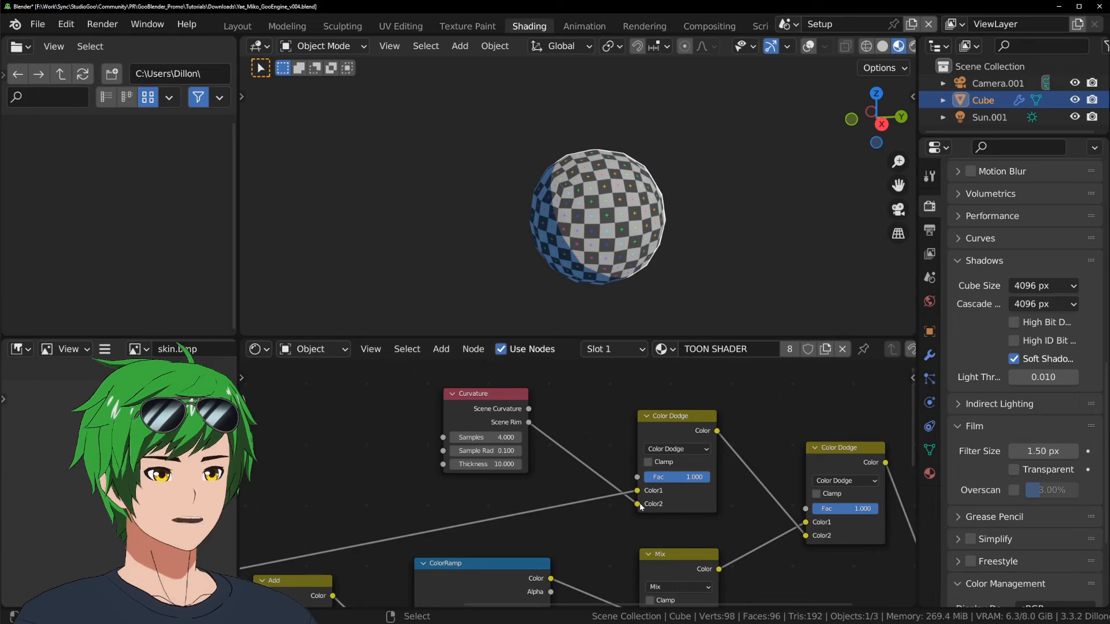
pyautogui.moveTo(637, 490)
pyautogui.mouseDown()
pyautogui.moveTo(623, 496)
pyautogui.moveTo(637, 478)
pyautogui.mouseUp()
pyautogui.scroll(-5, 515, 501)
pyautogui.moveTo(244, 558); pyautogui.dragTo(361, 507, button='middle')
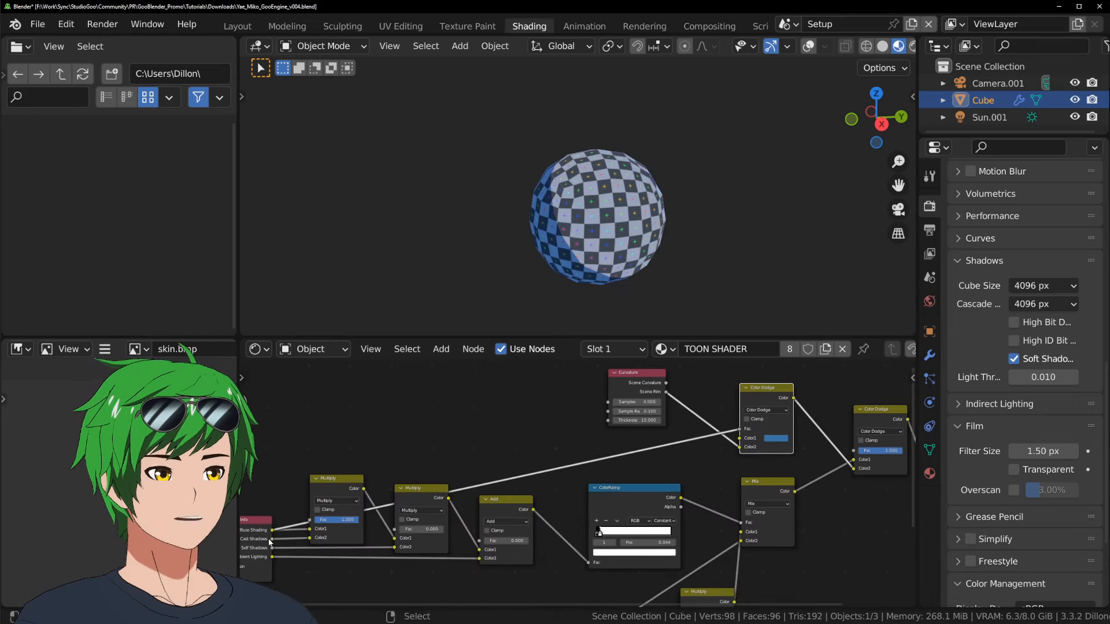
pyautogui.moveTo(274, 529); pyautogui.dragTo(355, 512, button='middle')
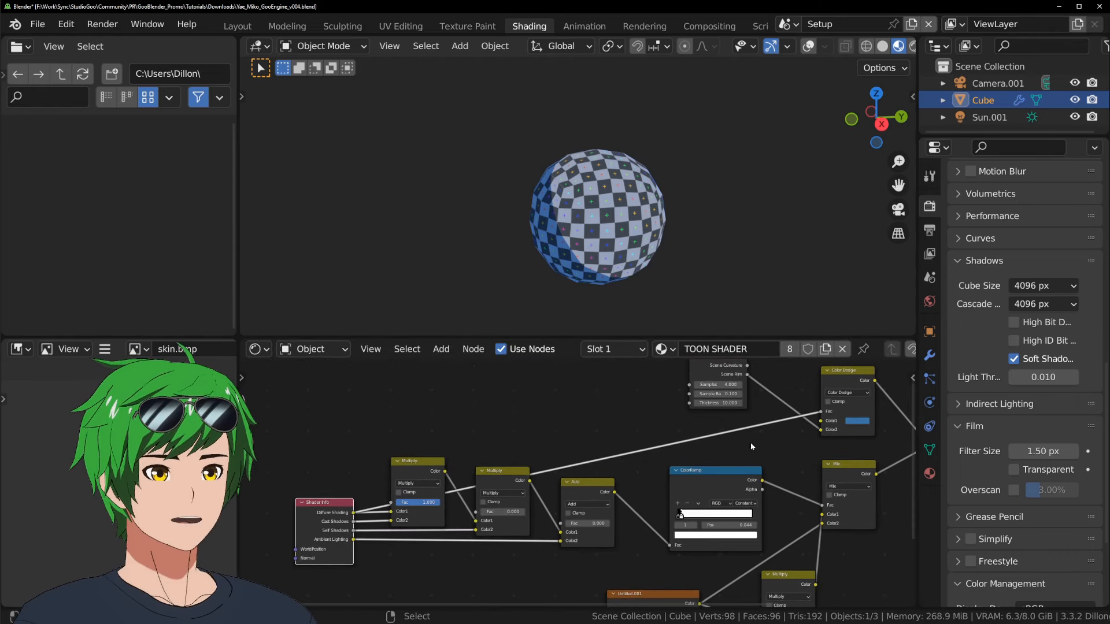
# Change the duplicated Color Dodge node's blend mode to Mix
pyautogui.scroll(2, 726, 434)
pyautogui.moveTo(837, 405); pyautogui.dragTo(616, 471, button='middle')
pyautogui.click(635, 450)
pyautogui.click(634, 432)
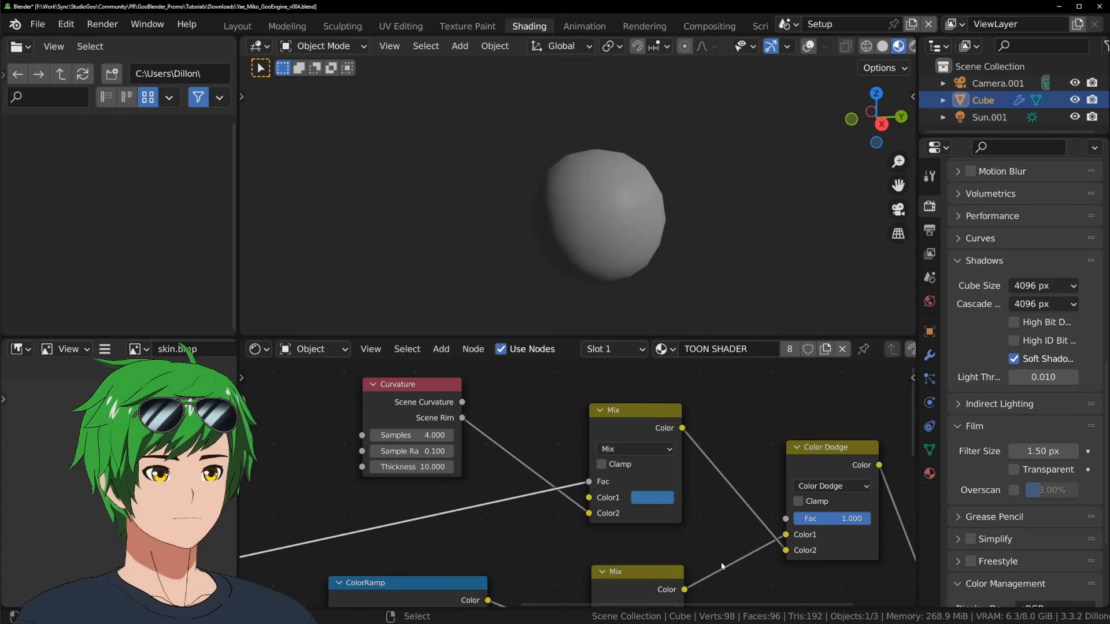
# Move the Scene Rim link to the new Mix node's Color1 and set its Color2 to black
pyautogui.moveTo(721, 566); pyautogui.dragTo(719, 568, button='middle')
pyautogui.moveTo(588, 516); pyautogui.dragTo(587, 500)
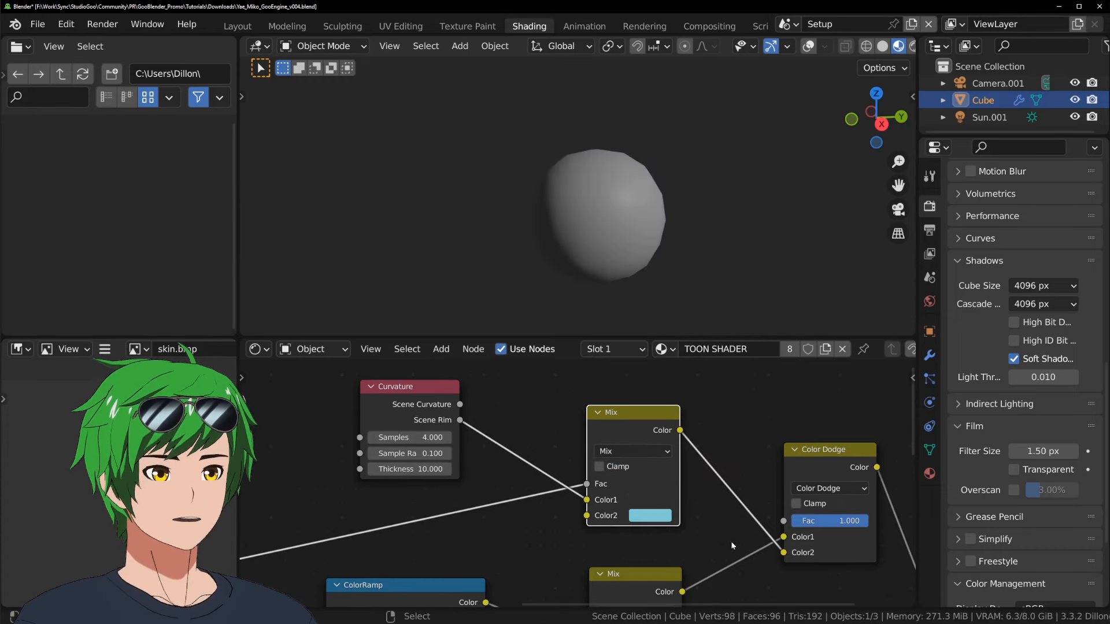
pyautogui.click(657, 515)
pyautogui.scroll(-17, 658, 515)
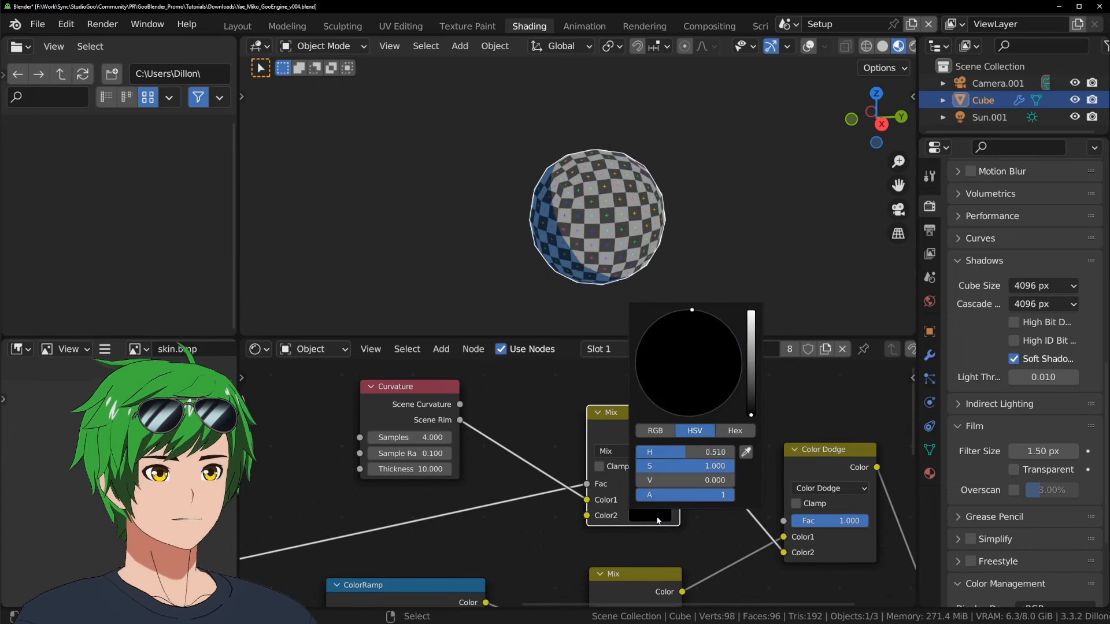
pyautogui.scroll(-2, 563, 481)
# Try rotating the sun light around the sphere to check that the rim follows the diffuse lighting
pyautogui.hotkey('shift', 'alt', 'z')
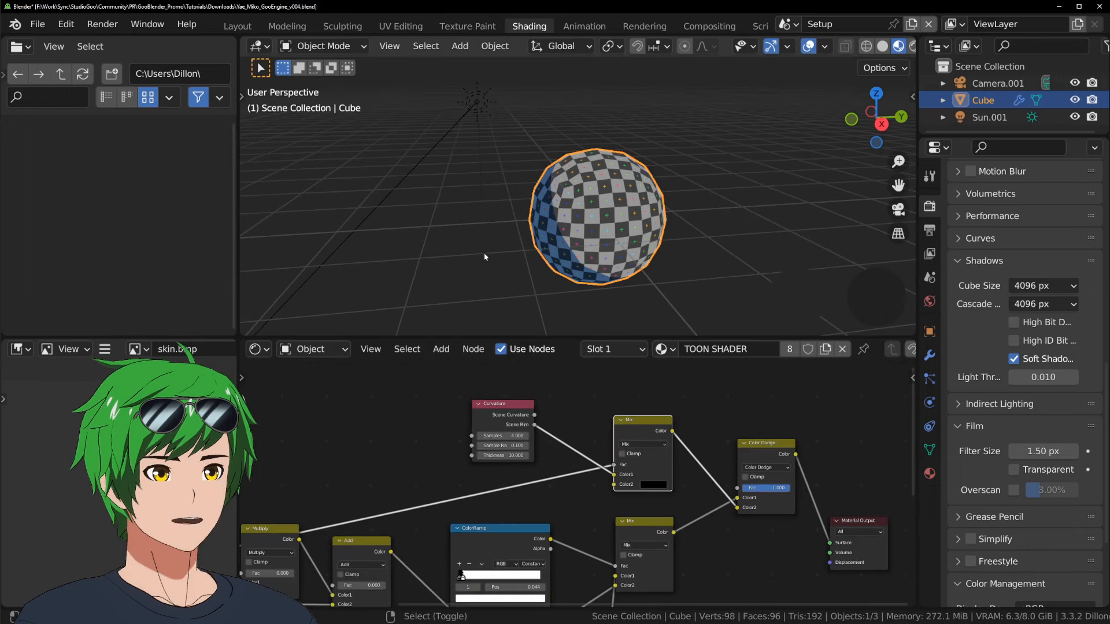
pyautogui.click(477, 101)
pyautogui.press('r')
pyautogui.press('r')
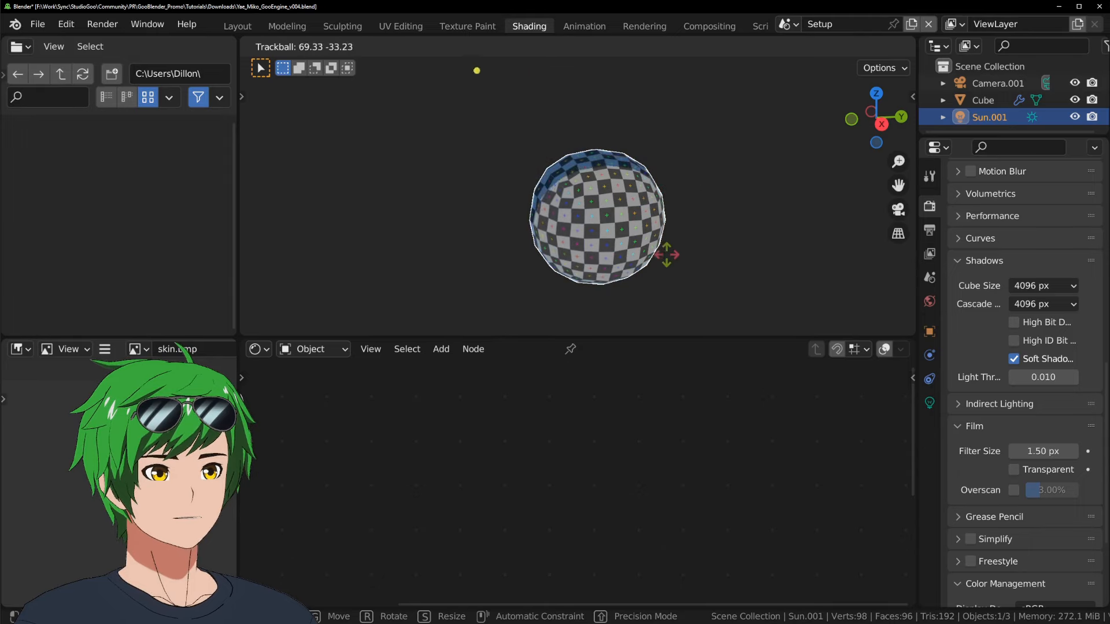
pyautogui.click(599, 259)
pyautogui.click(598, 259)
# Duplicate the ColorRamp node and insert the copy on the Diffuse Shading link into the rim Mix node's Fac
pyautogui.scroll(-2, 578, 492)
pyautogui.moveTo(518, 534); pyautogui.dragTo(503, 477)
pyautogui.moveTo(525, 430); pyautogui.dragTo(511, 355)
pyautogui.moveTo(491, 503); pyautogui.dragTo(516, 446)
pyautogui.scroll(2, 515, 446)
pyautogui.scroll(3, 515, 445)
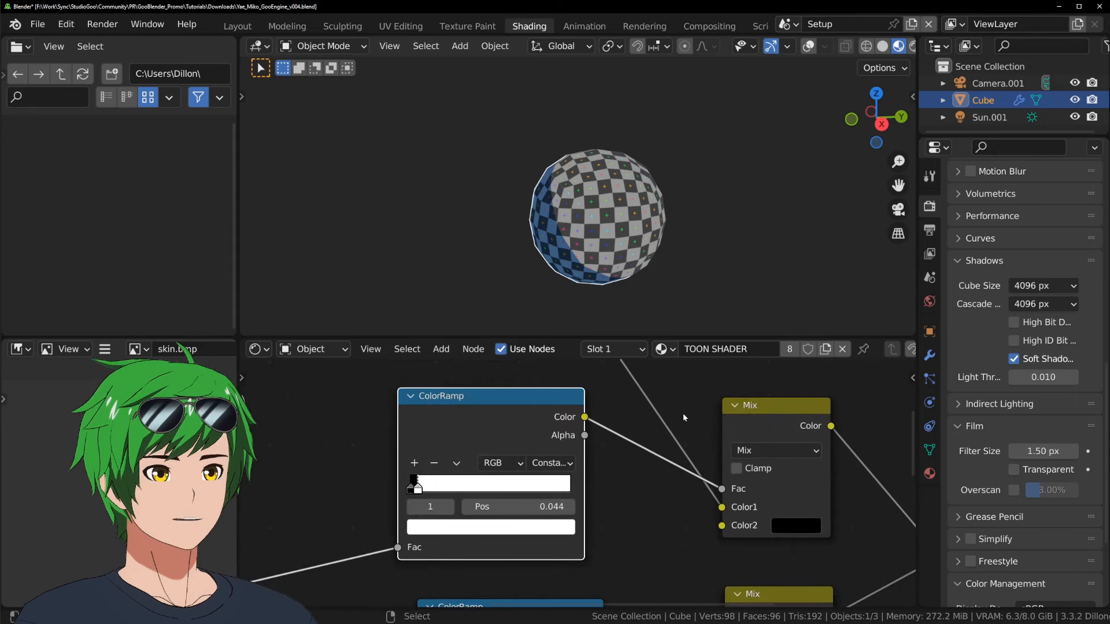
# Hide the overlays and rotate the sun light freely so the shadow falls across the sphere's underside
pyautogui.scroll(-1, 524, 454)
pyautogui.hotkey('alt', 'shift', 'z')
pyautogui.click(476, 106)
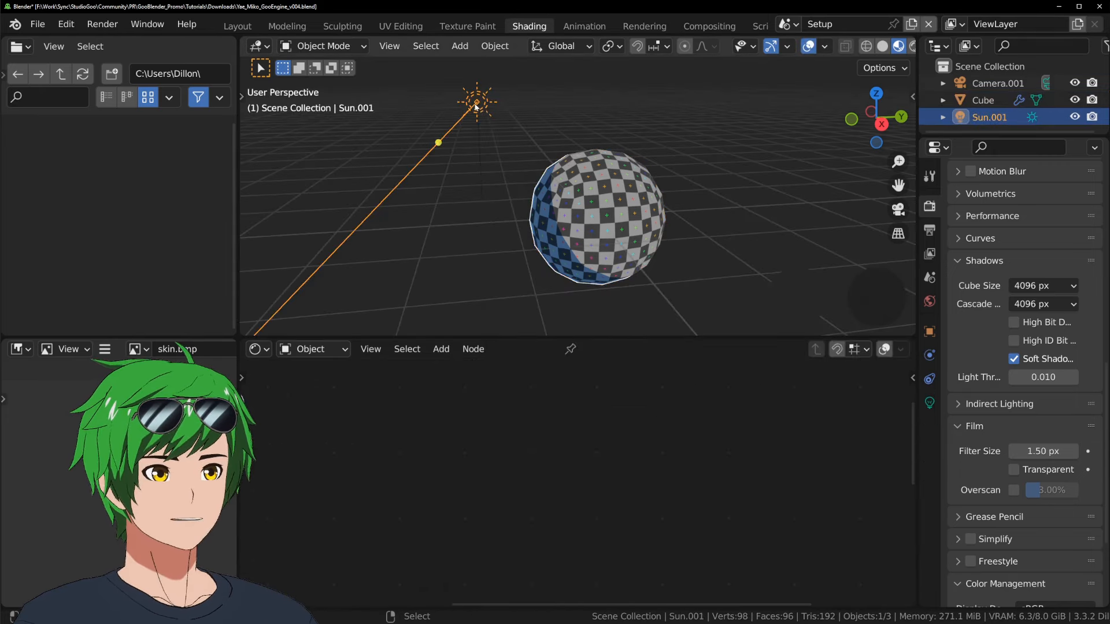
pyautogui.hotkey('alt', 'shift', 'z')
pyautogui.press('r')
pyautogui.press('r')
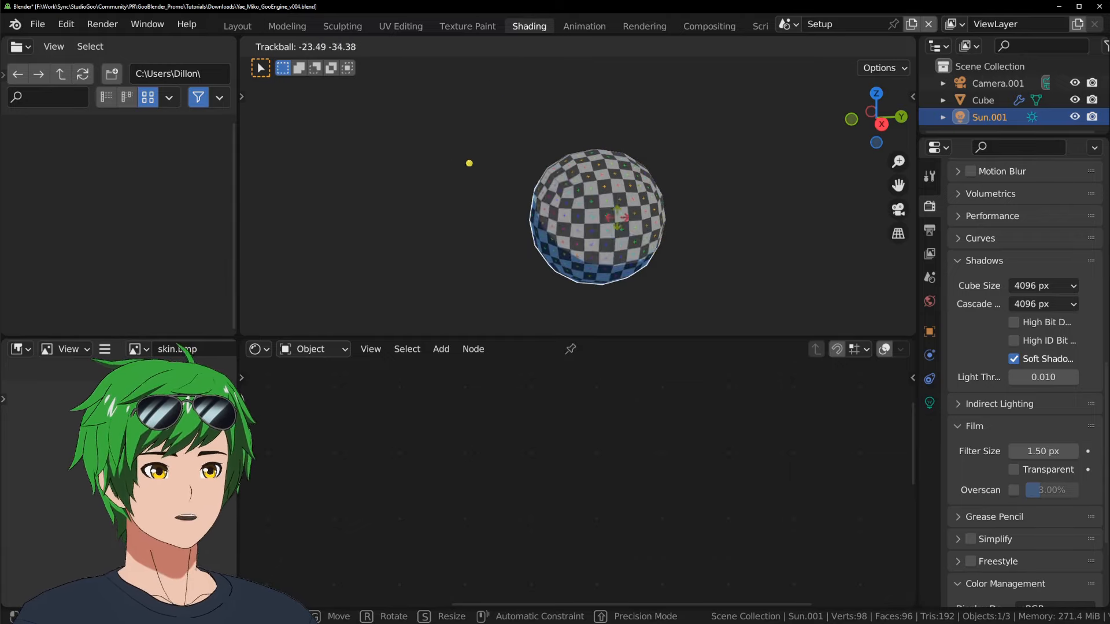
pyautogui.click(629, 180)
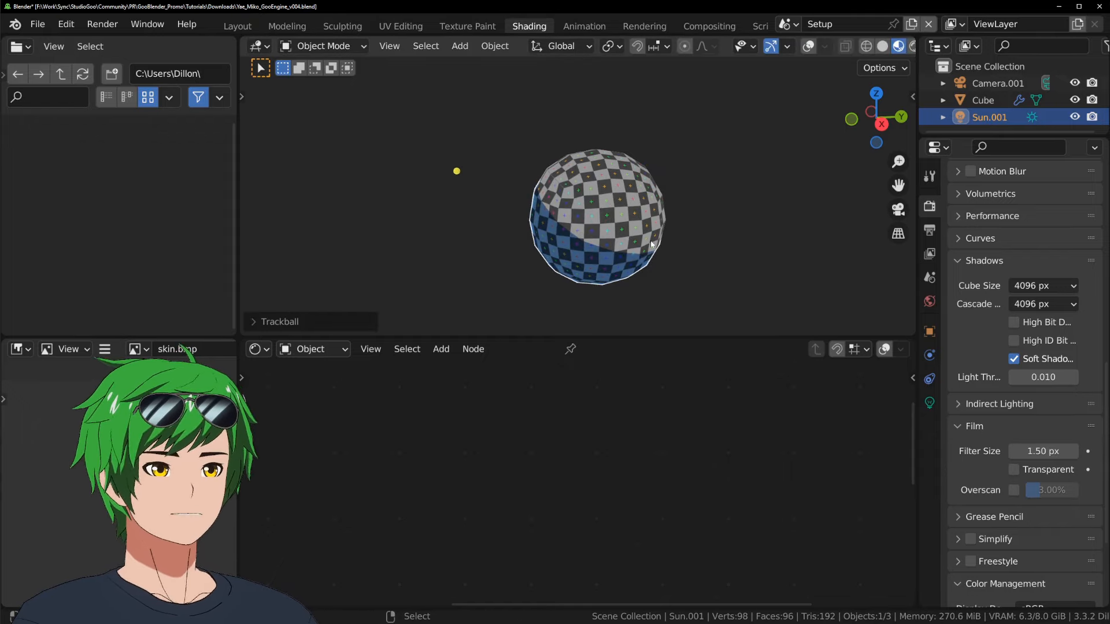
# Reselect the sphere, move the Scene Rim link to Color2 of the rim Mix node, and set its Color1 to black
pyautogui.click(576, 197)
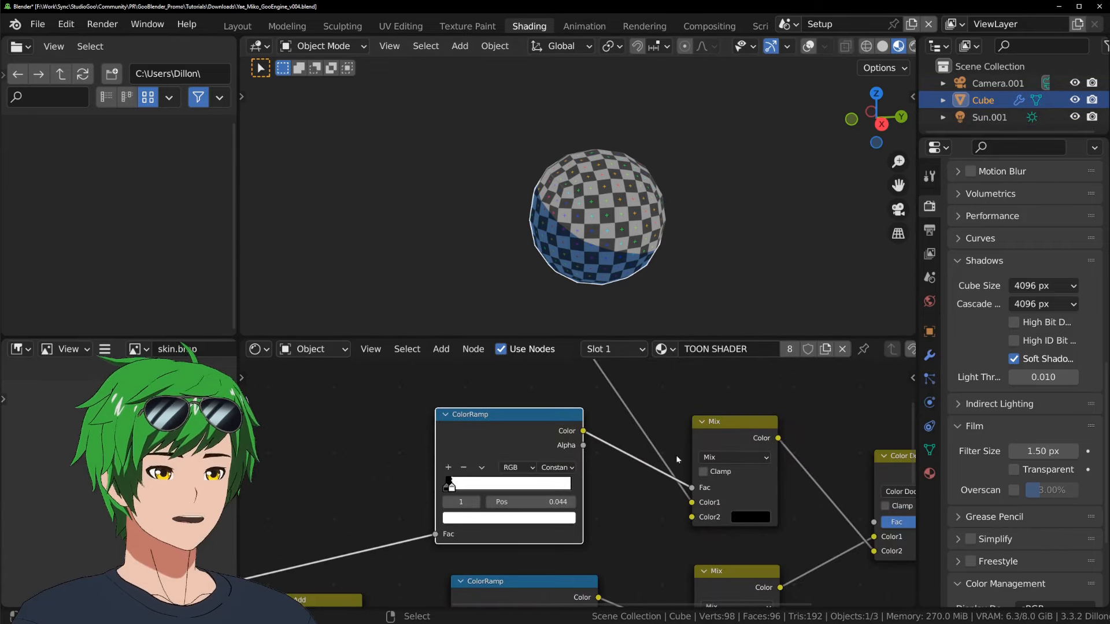
pyautogui.scroll(-1, 582, 468)
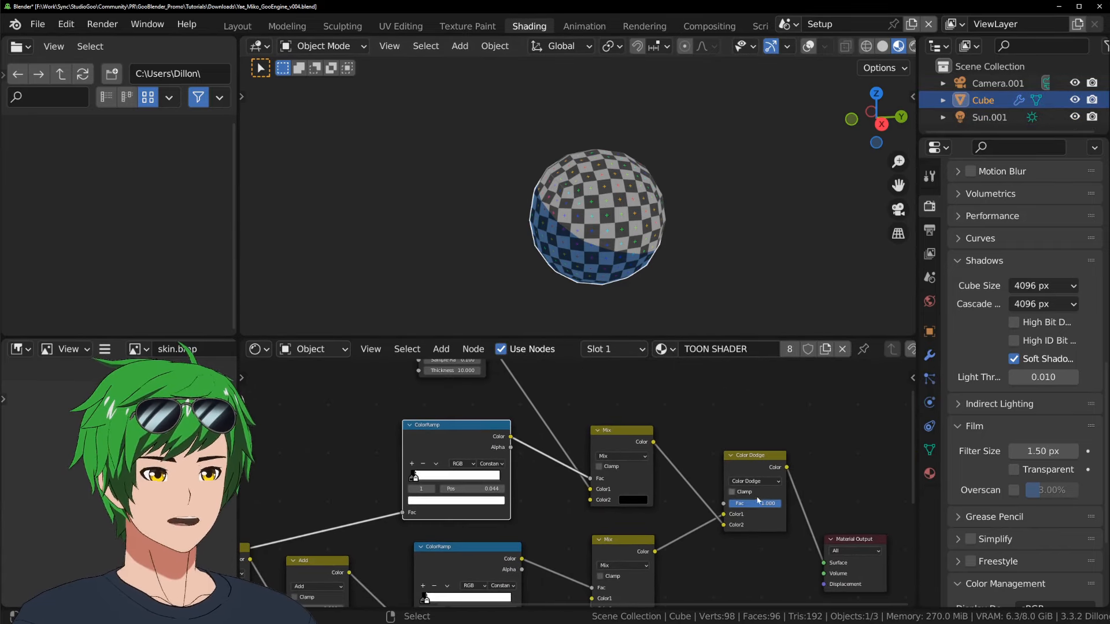
pyautogui.scroll(2, 599, 478)
pyautogui.moveTo(597, 492); pyautogui.dragTo(597, 509)
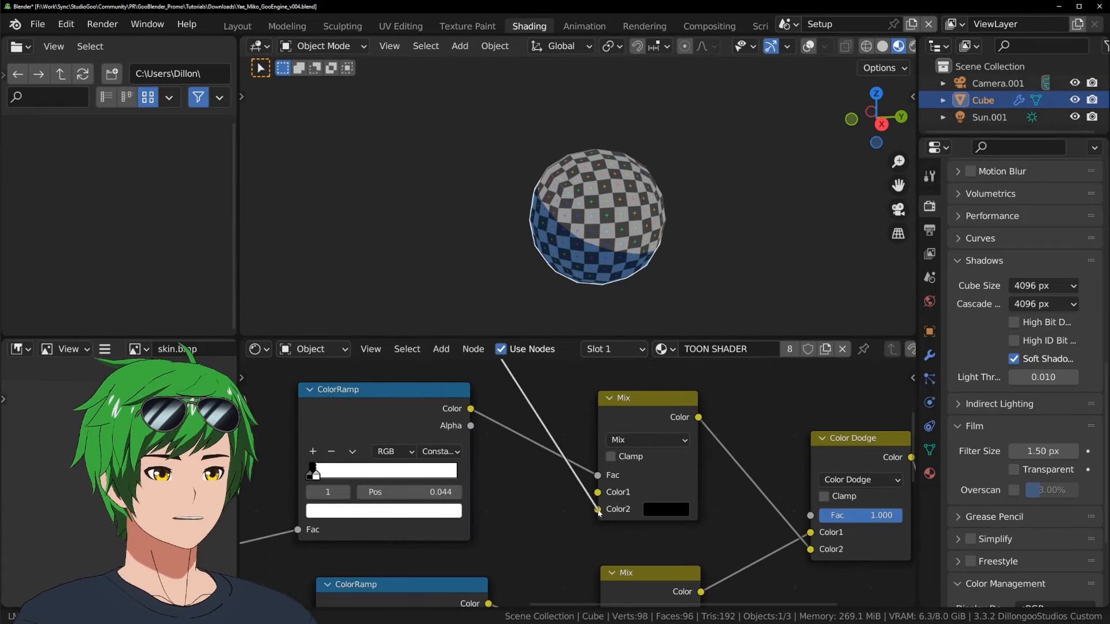
pyautogui.click(679, 494)
pyautogui.scroll(-13, 675, 494)
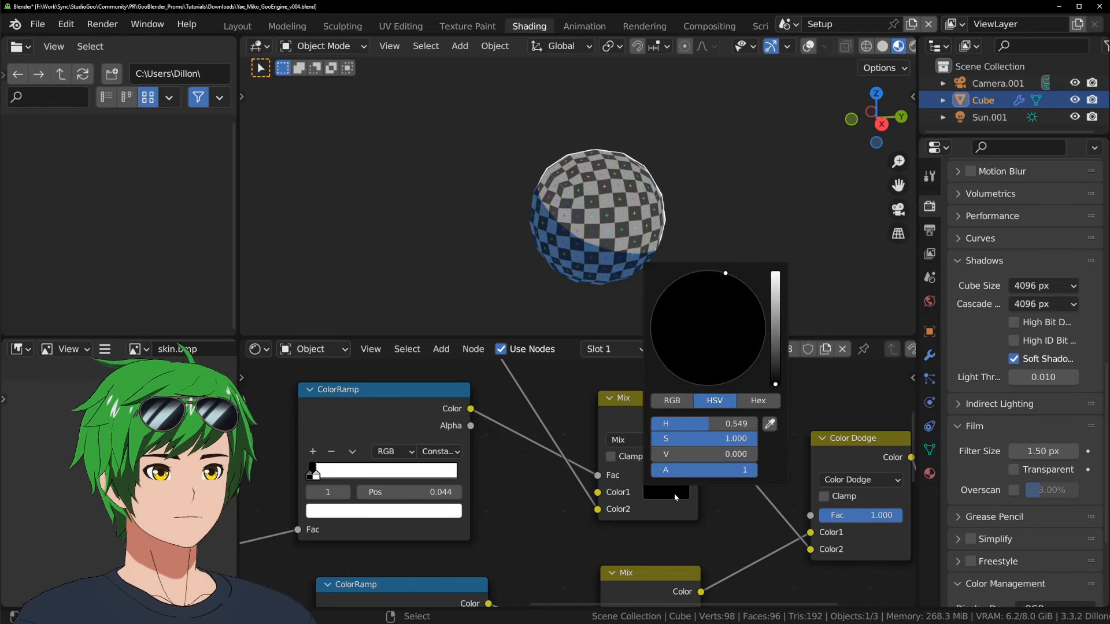
# Try rotating the sun light freely to check which side of the sphere the rim follows, and reselect the sphere
pyautogui.hotkey('shift', 'alt', 'z')
pyautogui.click(474, 132)
pyautogui.hotkey('shift', 'alt', 'z')
pyautogui.press('r')
pyautogui.press('r')
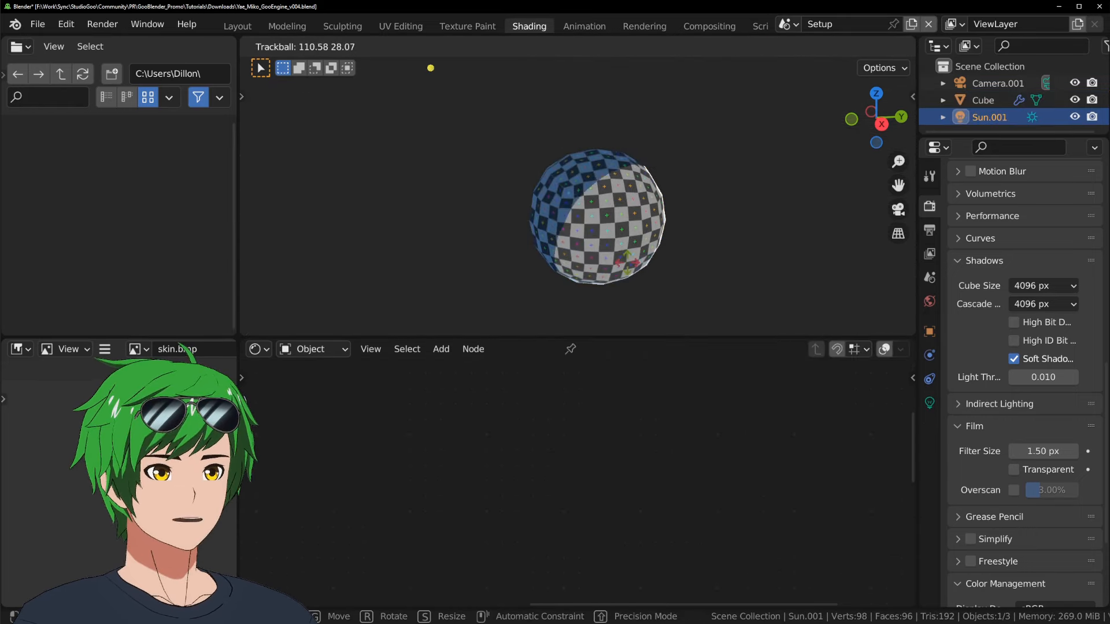
pyautogui.click(605, 216)
pyautogui.click(607, 215)
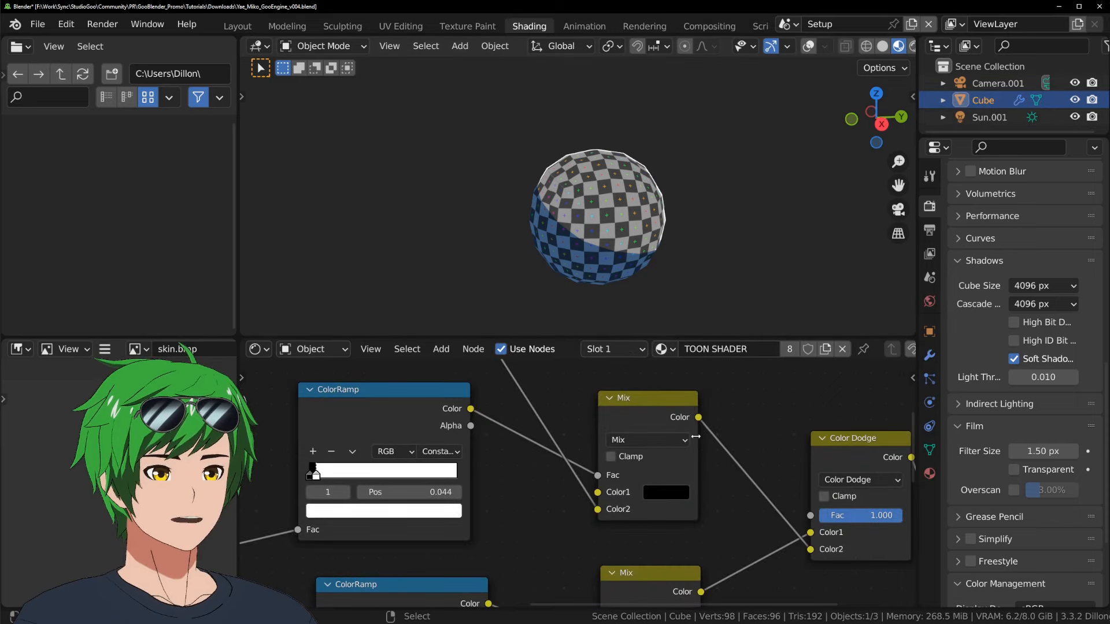
# Save the file and cut the texture links feeding Color1 and Color2 of the shading Mix node
pyautogui.hotkey('ctrl', 's')
pyautogui.scroll(-4, 721, 458)
pyautogui.scroll(-1, 725, 460)
pyautogui.moveTo(744, 521); pyautogui.dragTo(692, 468, button='middle')
pyautogui.scroll(1, 541, 523)
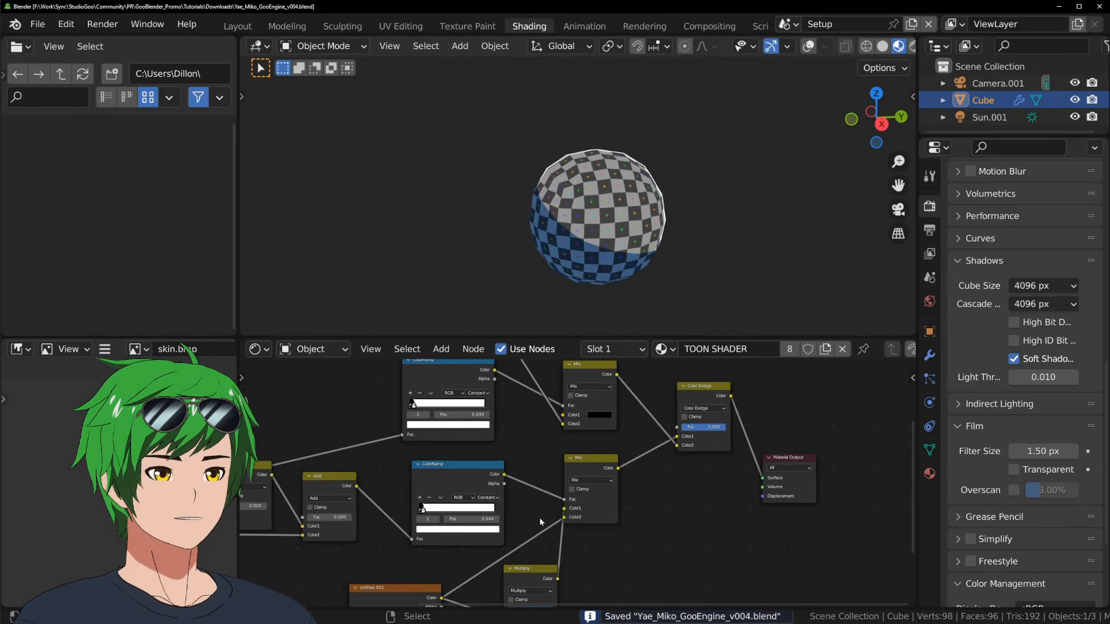
pyautogui.keyDown('ctrl'); pyautogui.moveTo(539, 518); pyautogui.dragTo(613, 563, button='right'); pyautogui.keyUp('ctrl')
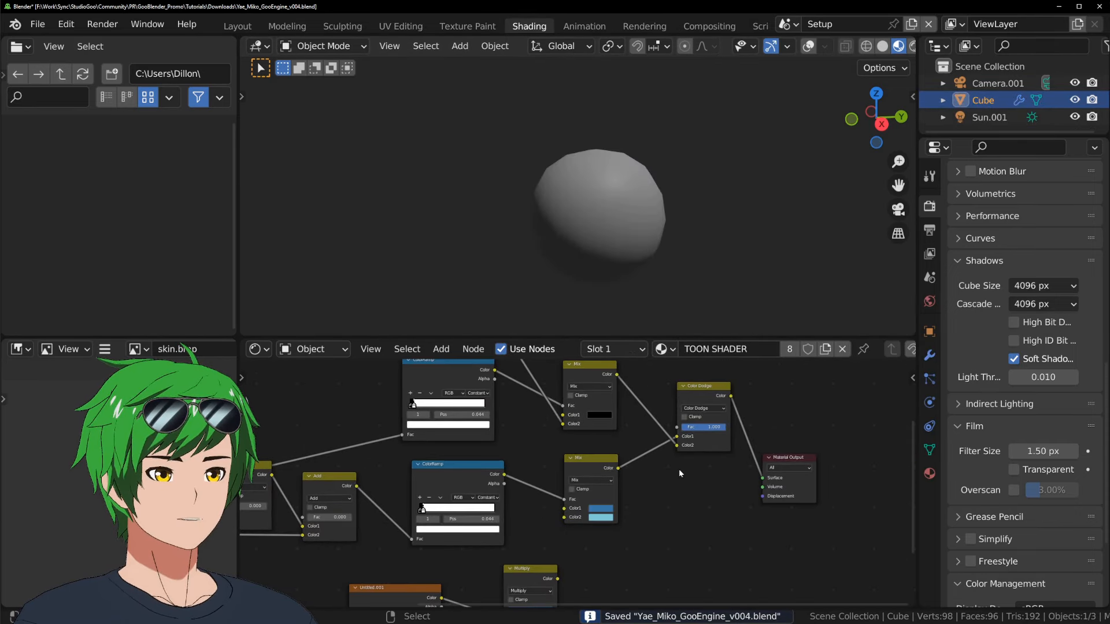
# Rotate the sun light freely so the shadow falls on the sphere's lower-left side, and save the file
pyautogui.click(511, 176)
pyautogui.press('r')
pyautogui.press('r')
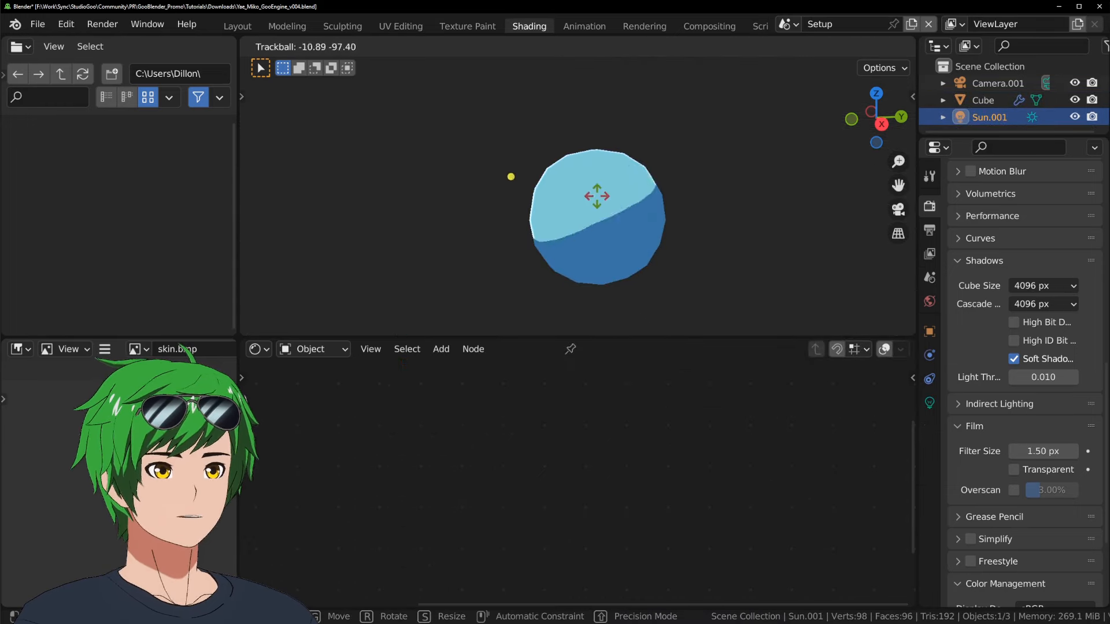
pyautogui.click(662, 224)
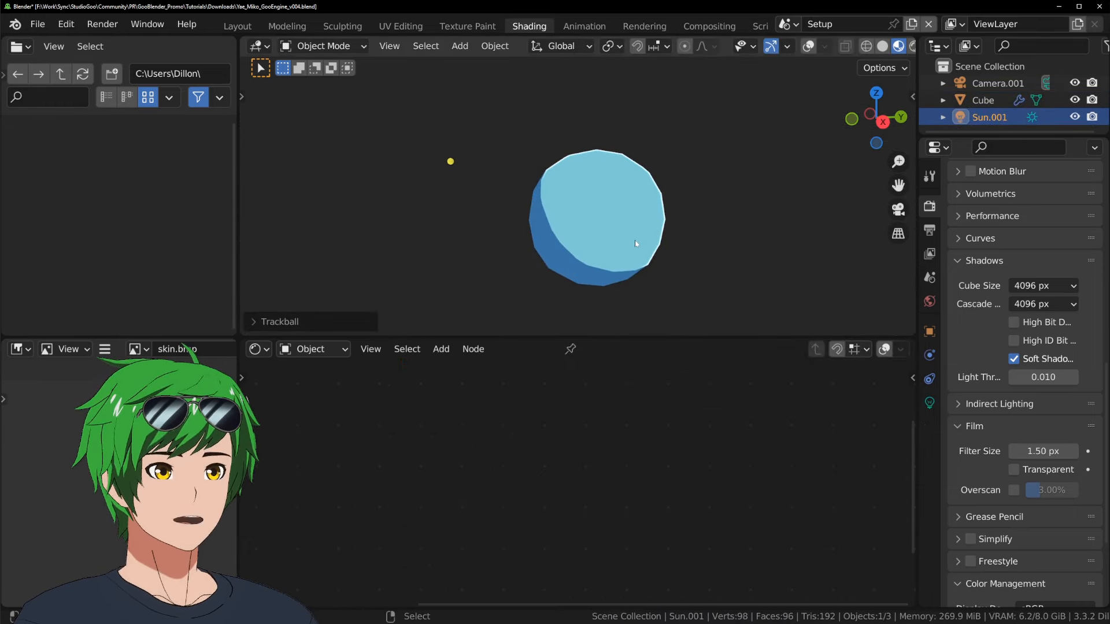
pyautogui.press('r')
pyautogui.press('r')
pyautogui.rightClick(615, 223)
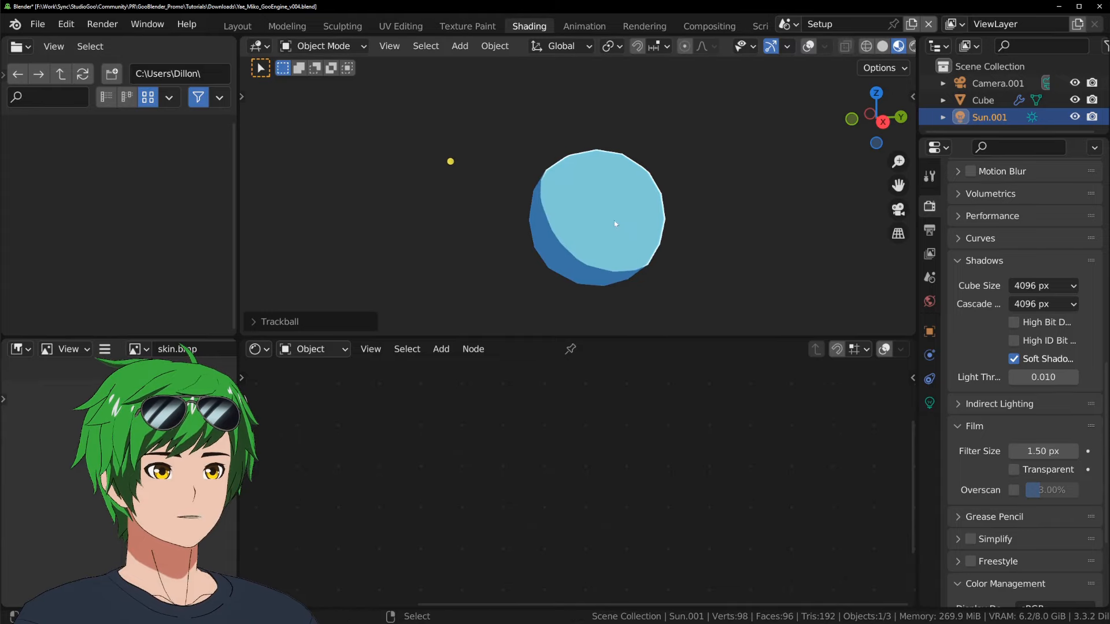
pyautogui.click(614, 224)
pyautogui.moveTo(599, 386); pyautogui.dragTo(633, 412, button='middle')
pyautogui.hotkey('ctrl', 's')
# Set the rim ColorRamp to Linear interpolation, with the black stop at the ramp's start and the white stop at 0.077
pyautogui.scroll(2, 584, 473)
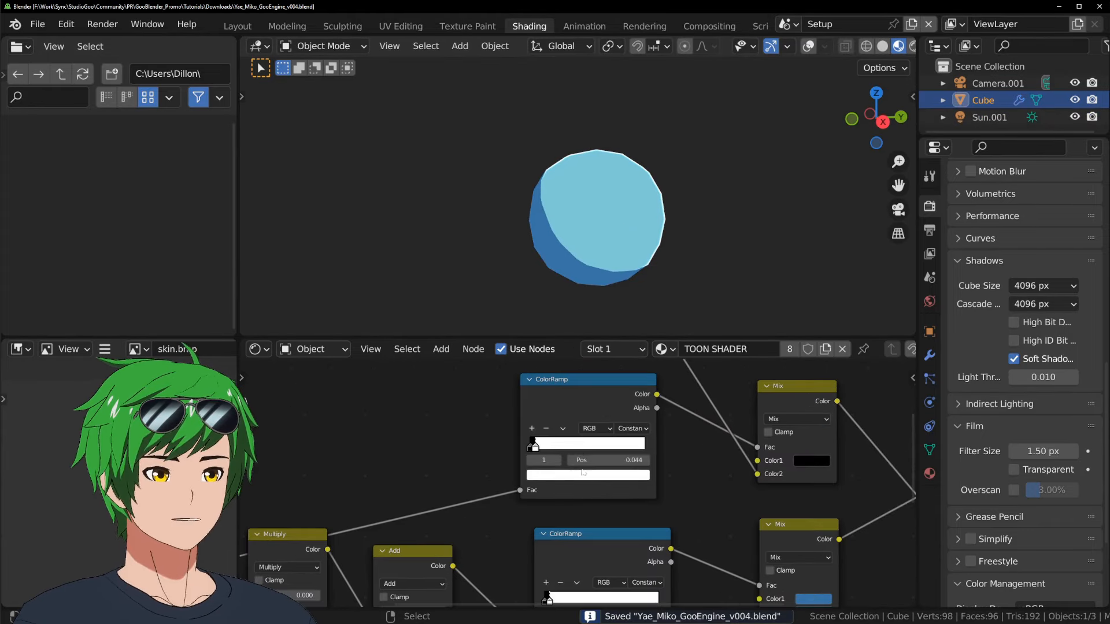
pyautogui.scroll(2, 583, 472)
pyautogui.click(641, 457)
pyautogui.click(640, 518)
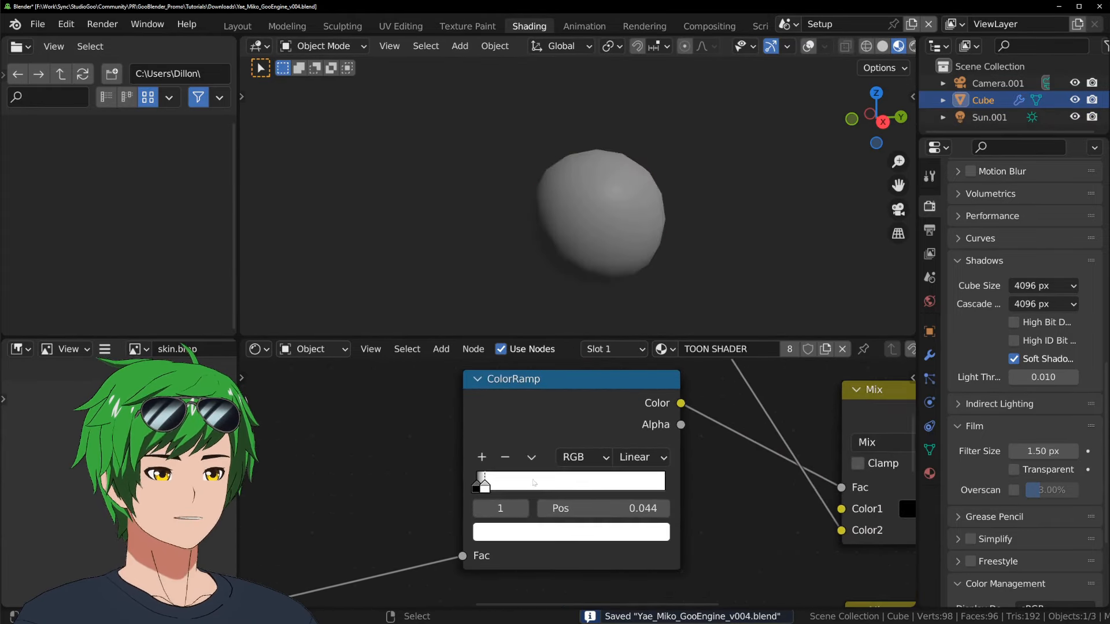
pyautogui.scroll(1, 535, 483)
pyautogui.moveTo(473, 485); pyautogui.dragTo(422, 481)
pyautogui.moveTo(498, 489); pyautogui.dragTo(467, 488)
pyautogui.scroll(-3, 577, 290)
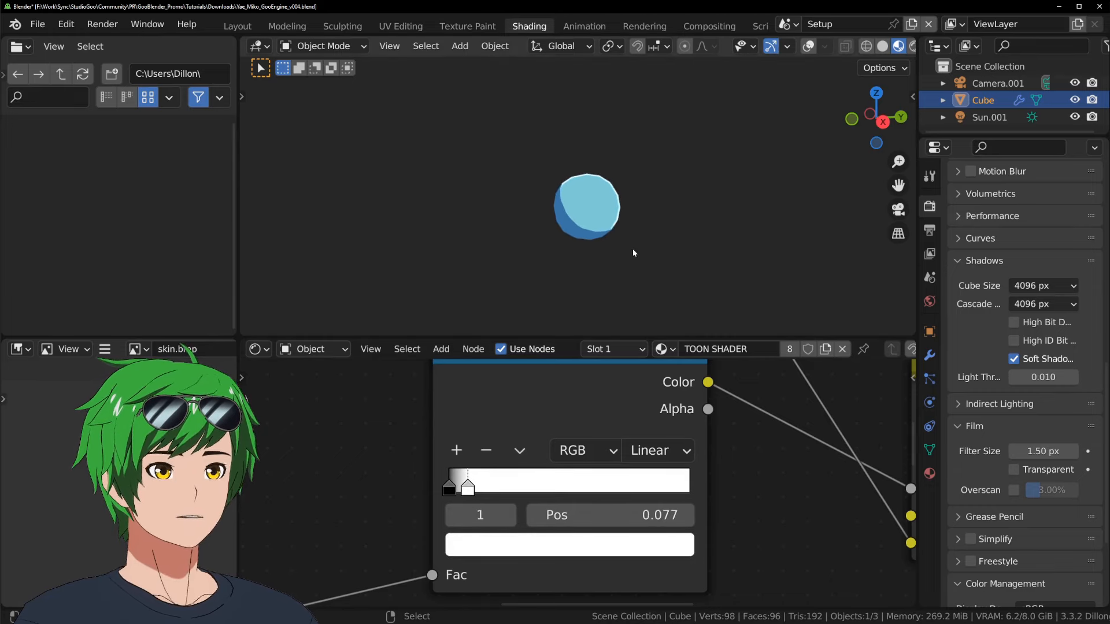
# Try rotating the sun light to check the rim's softened falloff, and save the file with the sphere reselected
pyautogui.hotkey('alt', 'shift', 'z')
pyautogui.click(523, 155)
pyautogui.hotkey('alt', 'shift', 'z')
pyautogui.scroll(1, 648, 229)
pyautogui.press('r')
pyautogui.press('r')
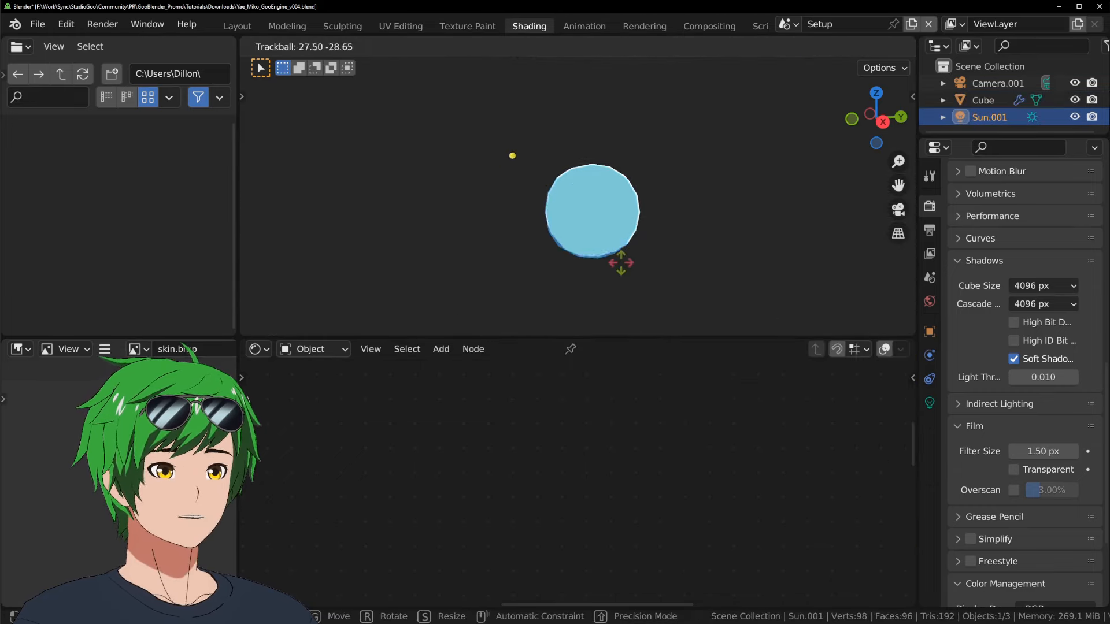
pyautogui.rightClick(620, 254)
pyautogui.click(594, 219)
pyautogui.hotkey('ctrl', 's')
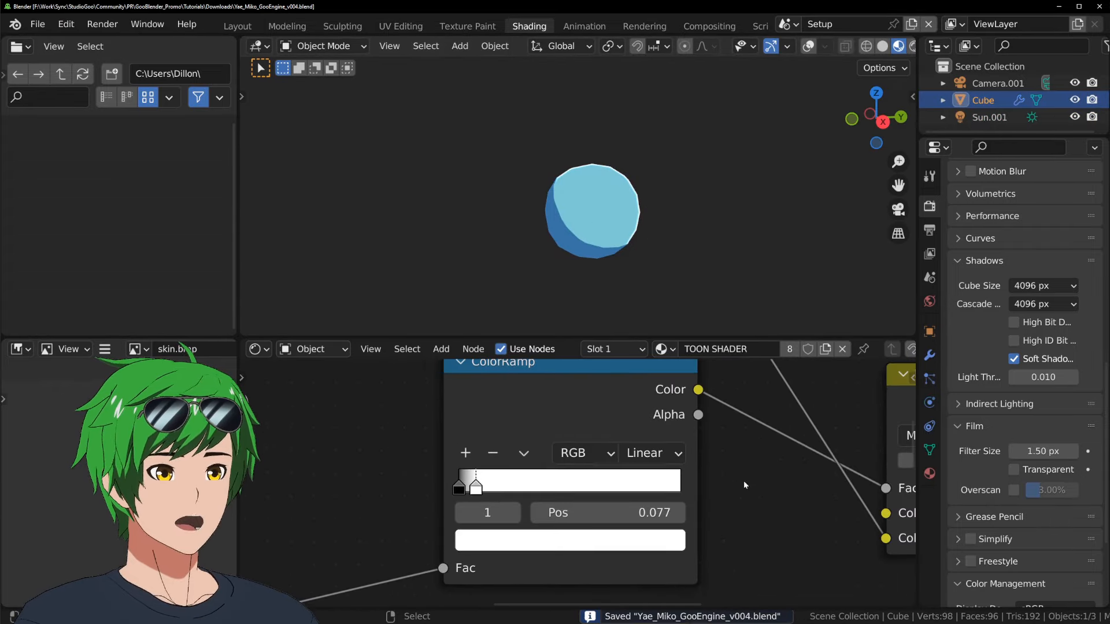
# Reposition the Shader Info node to leave more space before the first Multiply node
pyautogui.scroll(-5, 743, 480)
pyautogui.scroll(2, 706, 449)
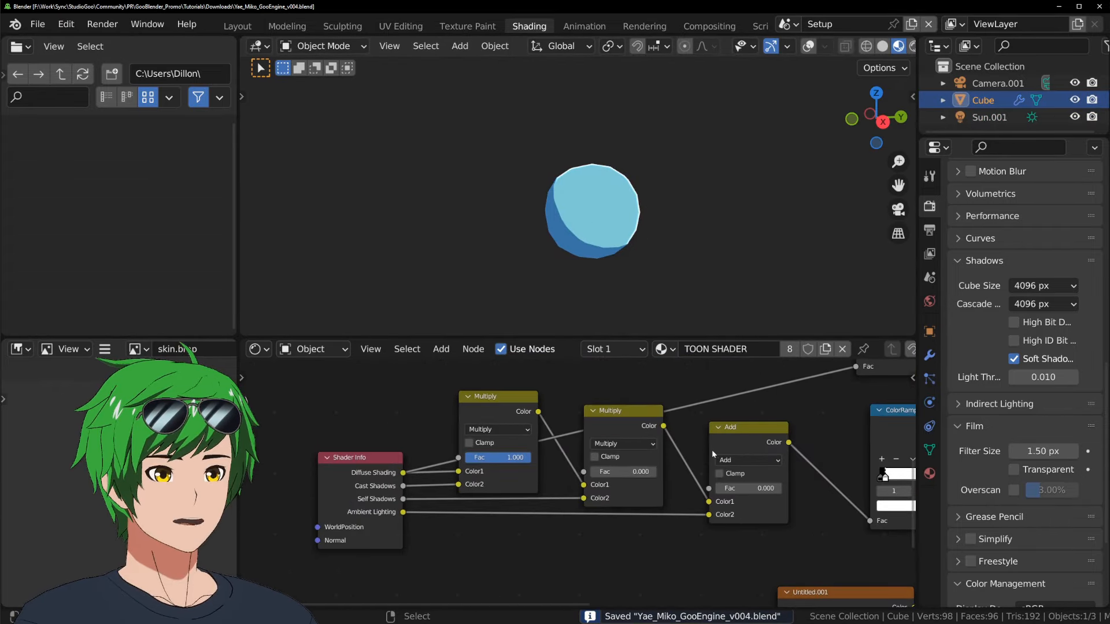
pyautogui.scroll(-1, 565, 481)
pyautogui.click(521, 429)
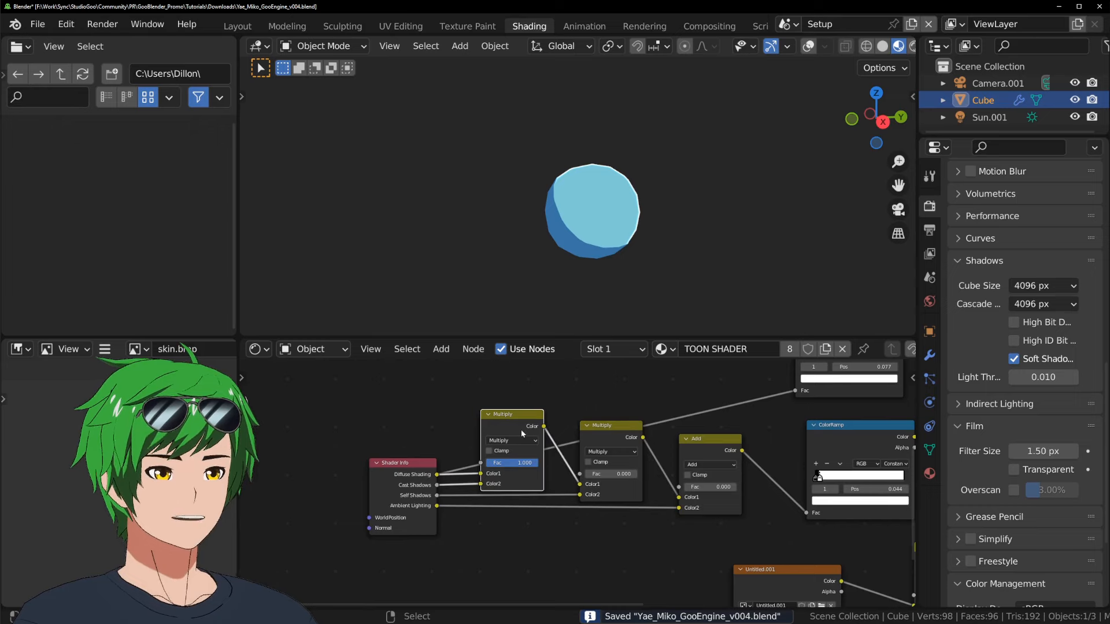
pyautogui.moveTo(399, 463); pyautogui.dragTo(308, 475)
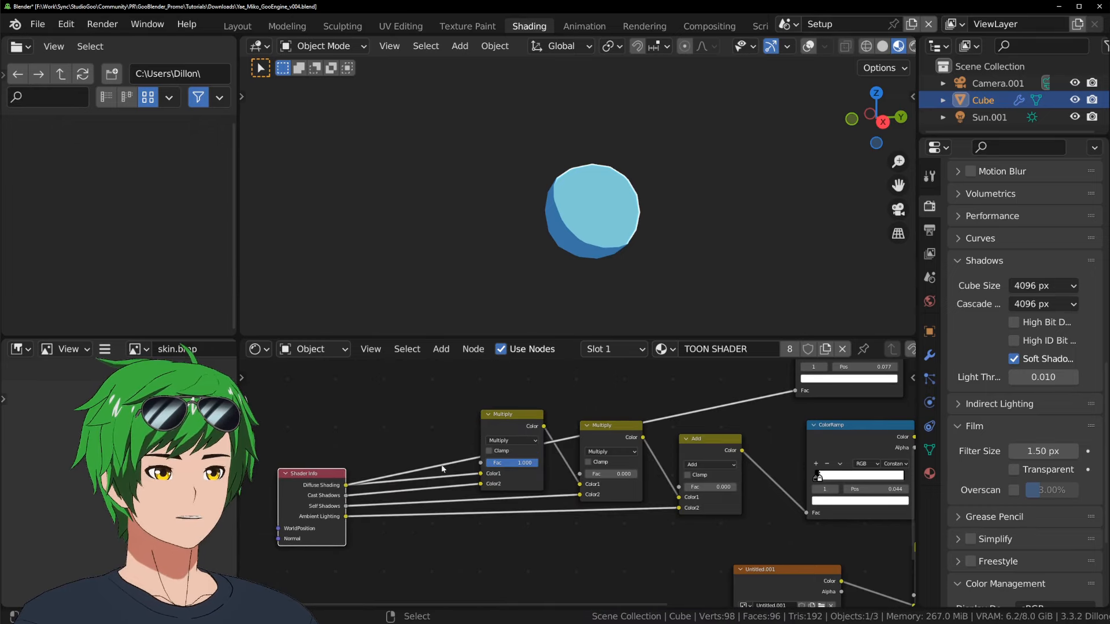
pyautogui.press('g')
pyautogui.click(541, 448)
# Duplicate the first Multiply node and insert the copy between the Add node and the shading ColorRamp
pyautogui.click(489, 420)
pyautogui.moveTo(489, 419); pyautogui.dragTo(427, 420, button='middle')
pyautogui.hotkey('shift', 'd')
pyautogui.click(686, 473)
pyautogui.scroll(2, 734, 517)
# Preview the new Multiply node and set its Color2 to teal with hue 0.531, saturation 0.838 and value 0.500
pyautogui.click(734, 536)
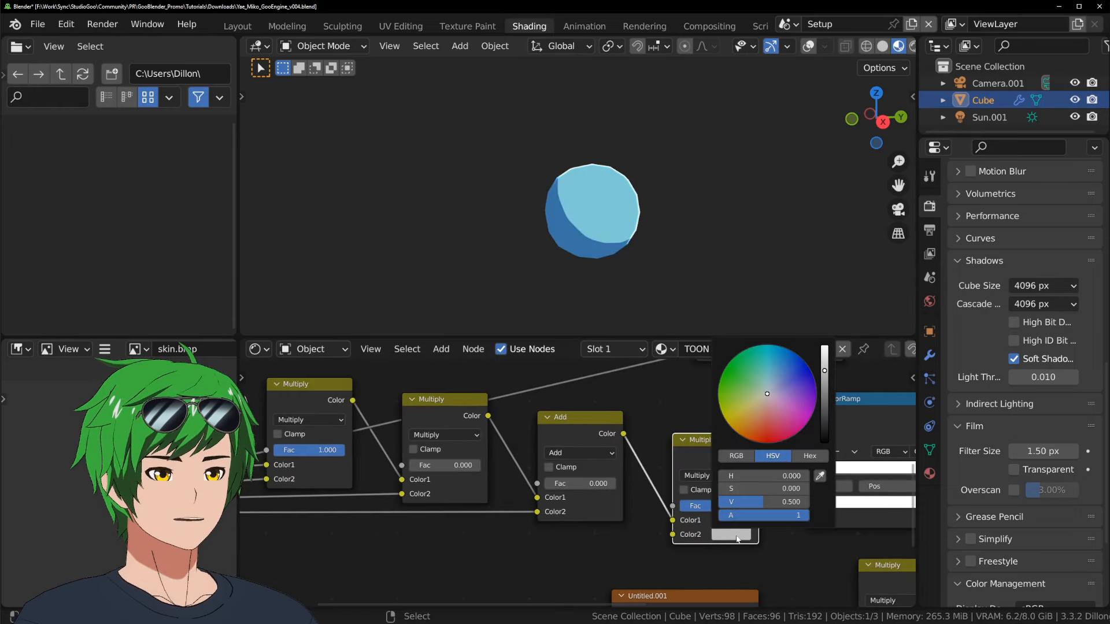
pyautogui.keyDown('ctrl'); pyautogui.keyDown('shift'); pyautogui.click(715, 454); pyautogui.keyUp('shift'); pyautogui.keyUp('ctrl')
pyautogui.moveTo(745, 496); pyautogui.dragTo(669, 472, button='middle')
pyautogui.scroll(2, 670, 472)
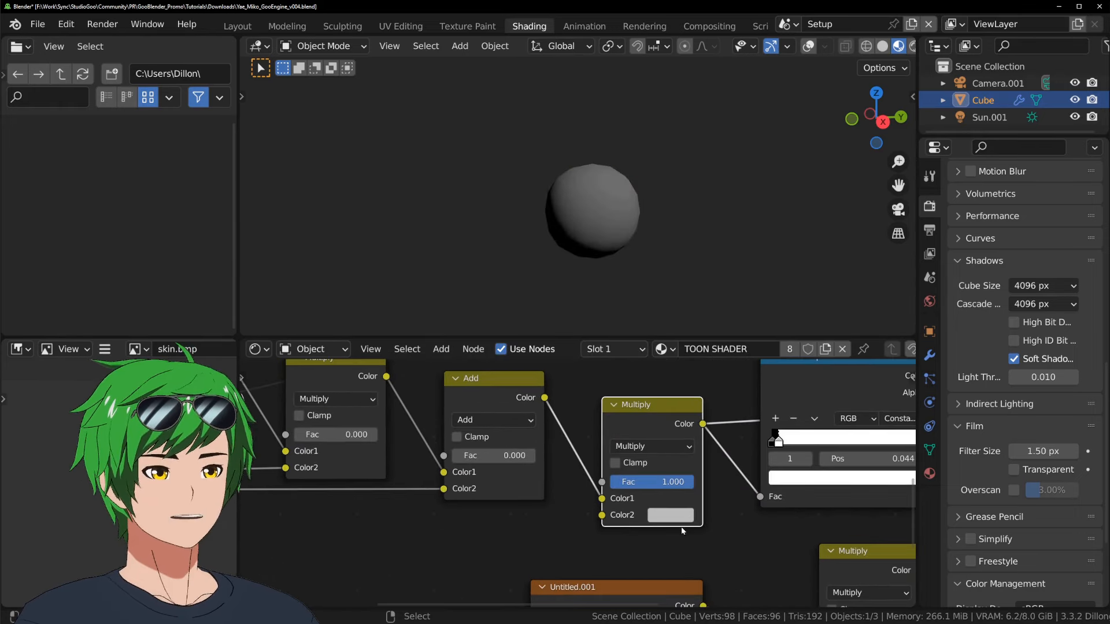
pyautogui.click(683, 519)
pyautogui.moveTo(704, 338); pyautogui.dragTo(717, 318)
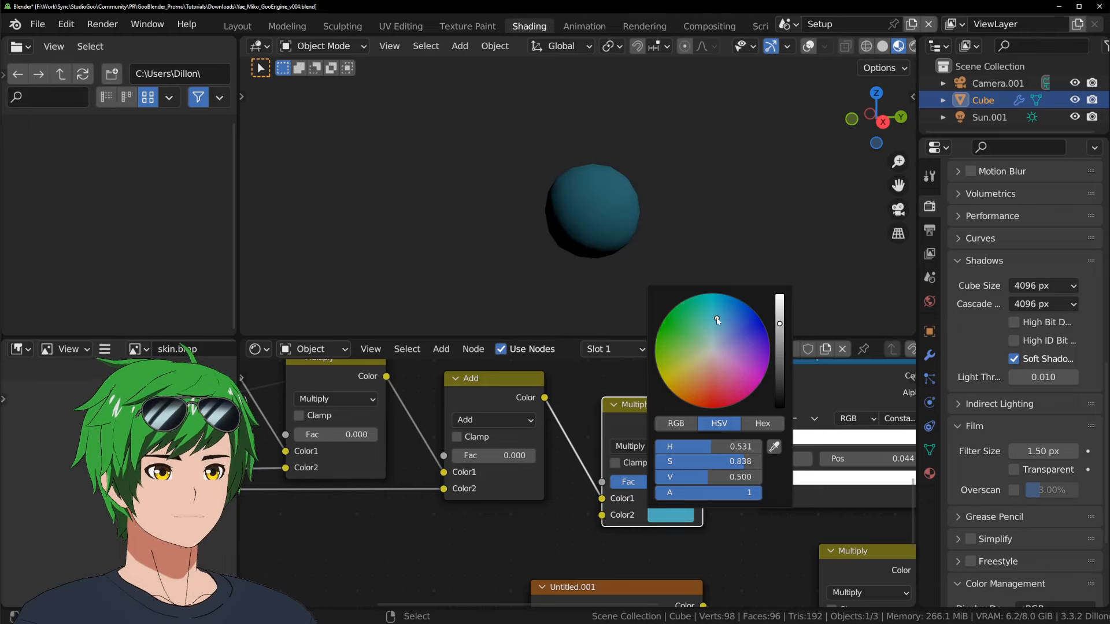
# Add a Diffuse BSDF node above the shading chain and paste the new Multiply node's teal into its Color
pyautogui.scroll(-7, 599, 410)
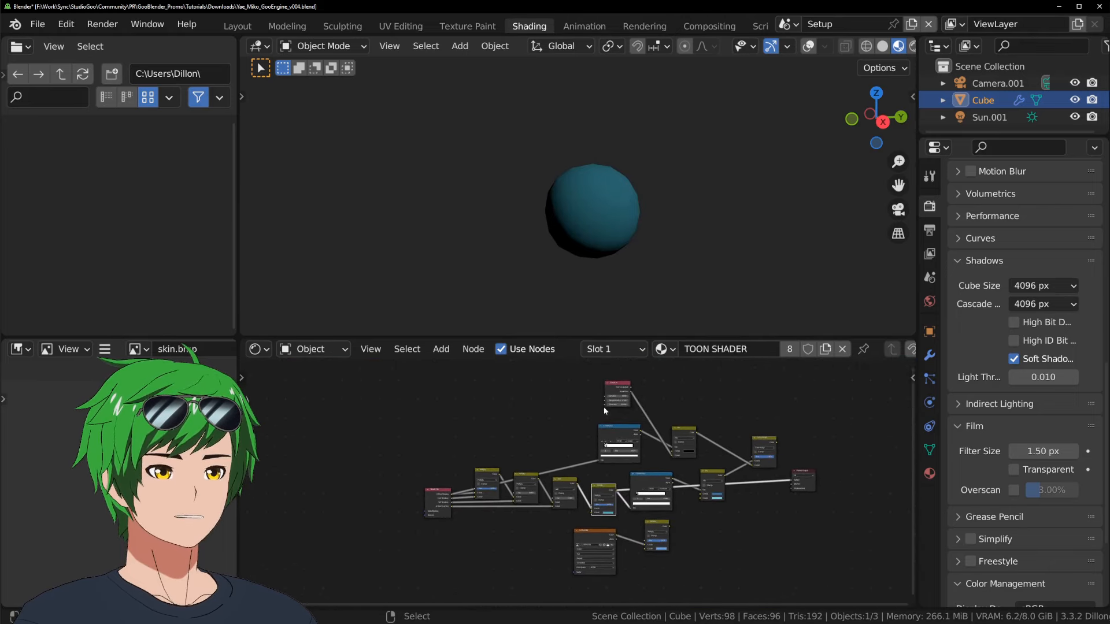
pyautogui.scroll(2, 605, 410)
pyautogui.hotkey('shift', 'a')
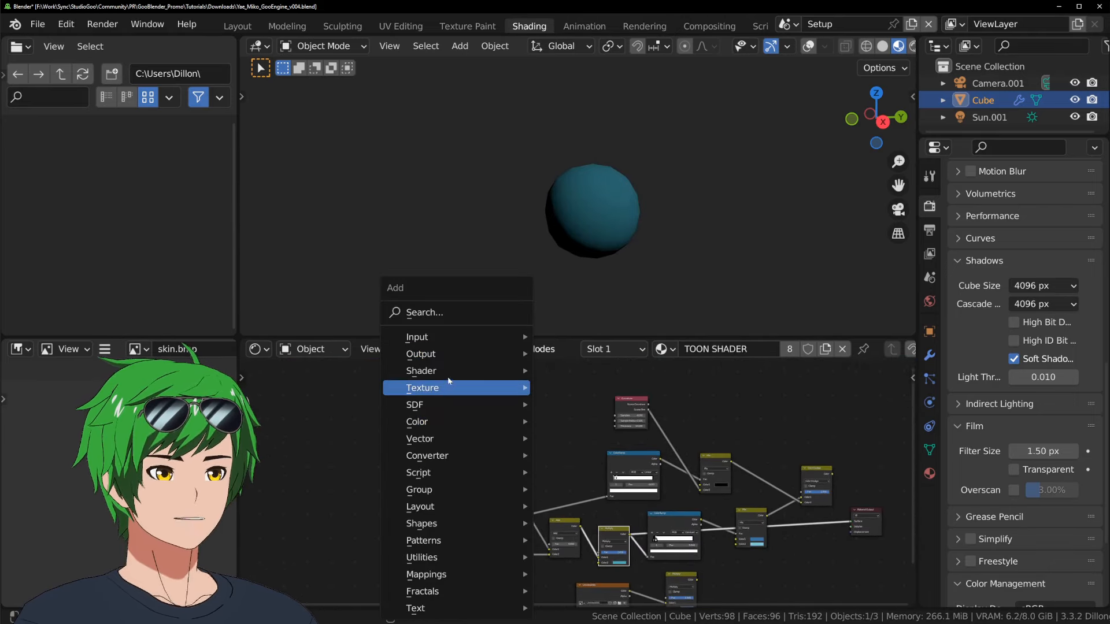
pyautogui.moveTo(450, 377)
pyautogui.click(585, 116)
pyautogui.click(457, 439)
pyautogui.scroll(6, 558, 485)
pyautogui.moveTo(548, 480); pyautogui.dragTo(540, 434, button='middle')
pyautogui.press('g')
pyautogui.click(579, 466)
pyautogui.press('g')
pyautogui.click(544, 436)
pyautogui.hotkey('ctrl', 'v')
# Compare the Diffuse BSDF with the teal Multiply node by previewing them in turn on the sphere, and save the file
pyautogui.keyDown('ctrl'); pyautogui.keyDown('shift'); pyautogui.click(508, 407); pyautogui.keyUp('shift'); pyautogui.keyUp('ctrl')
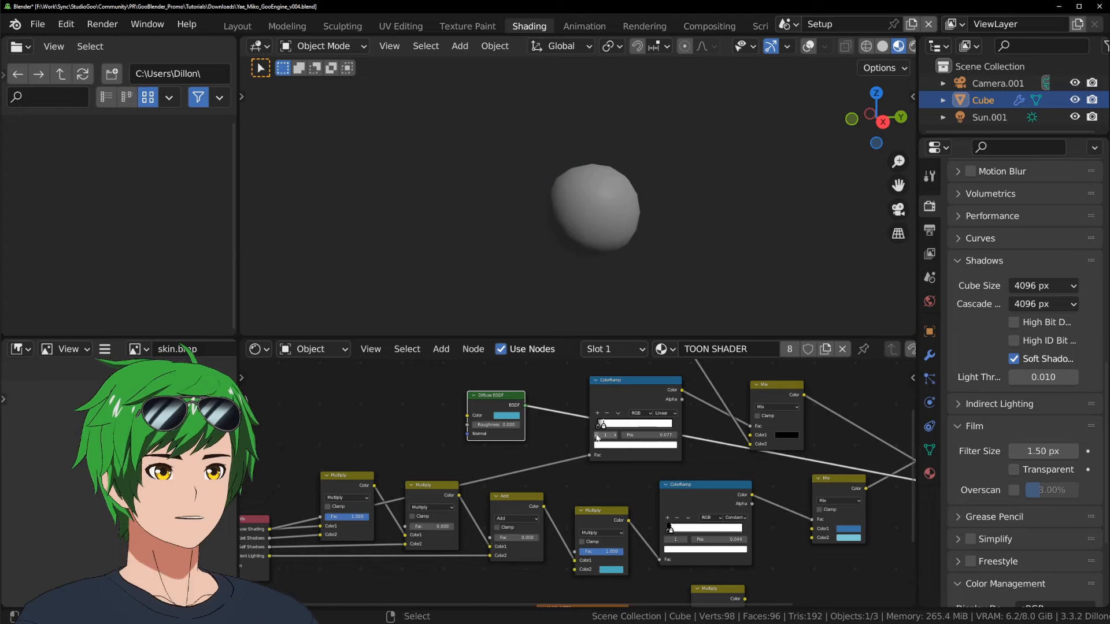
pyautogui.keyDown('ctrl'); pyautogui.keyDown('shift'); pyautogui.click(606, 521); pyautogui.keyUp('shift'); pyautogui.keyUp('ctrl')
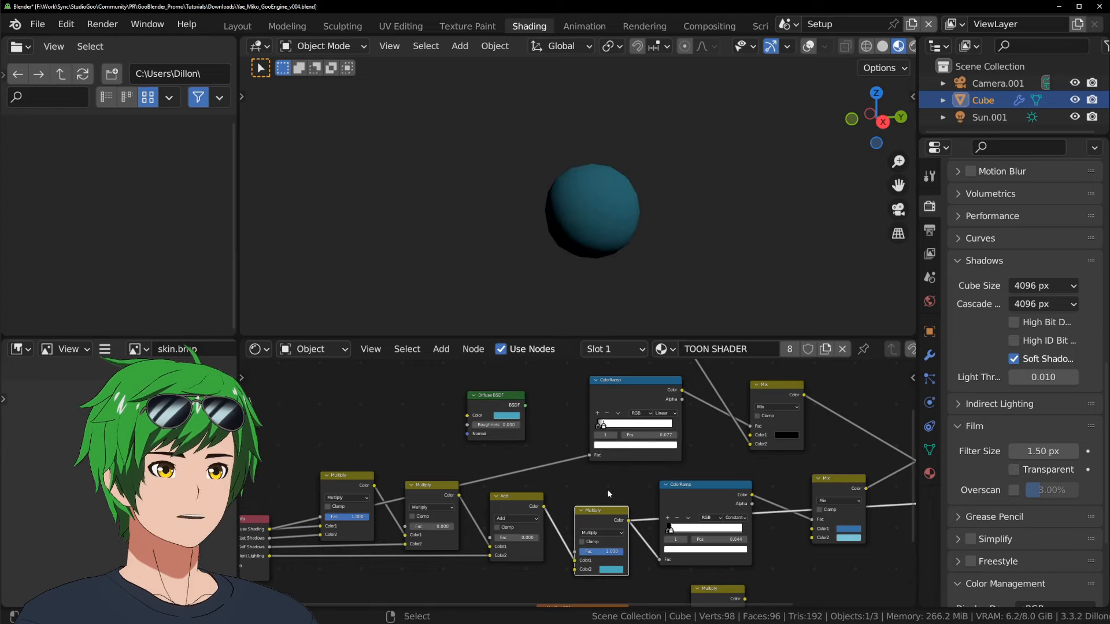
pyautogui.moveTo(617, 257); pyautogui.dragTo(621, 247, button='middle')
pyautogui.scroll(3, 626, 237)
pyautogui.hotkey('ctrl', 's')
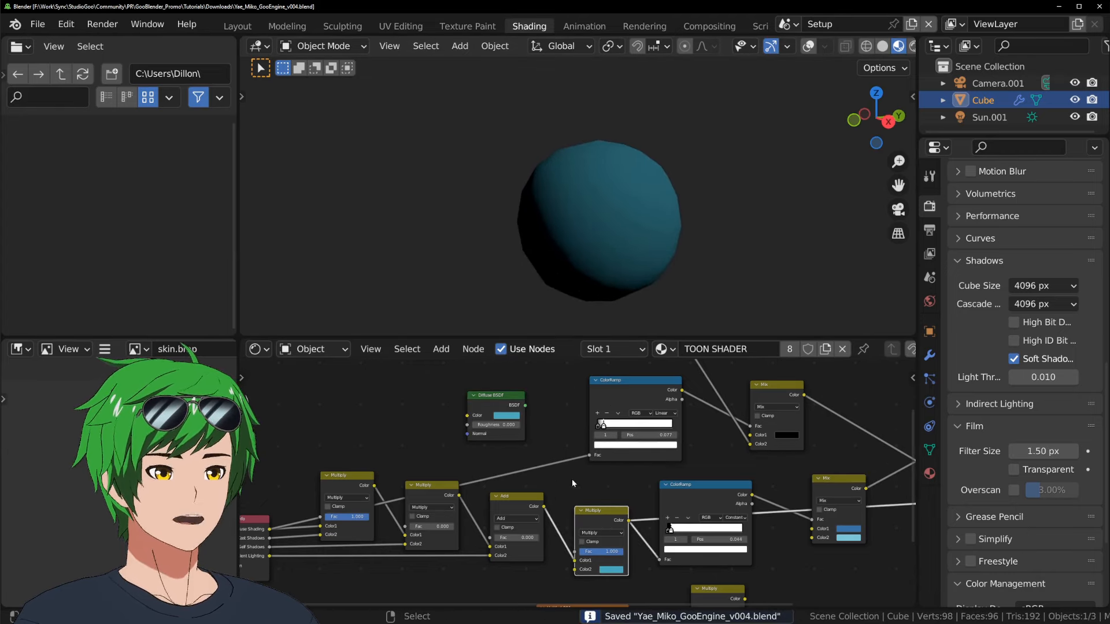
pyautogui.moveTo(571, 480); pyautogui.dragTo(625, 493, button='middle')
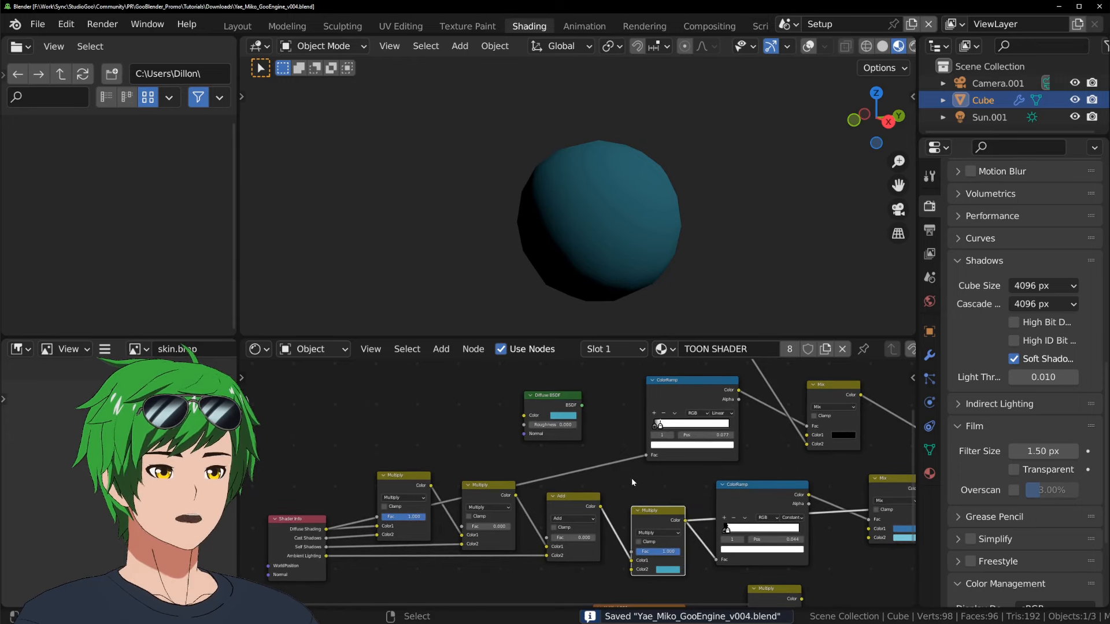
pyautogui.keyDown('ctrl'); pyautogui.keyDown('shift'); pyautogui.click(563, 396); pyautogui.keyUp('shift'); pyautogui.keyUp('ctrl')
pyautogui.keyDown('ctrl'); pyautogui.keyDown('shift'); pyautogui.click(661, 516); pyautogui.keyUp('shift'); pyautogui.keyUp('ctrl')
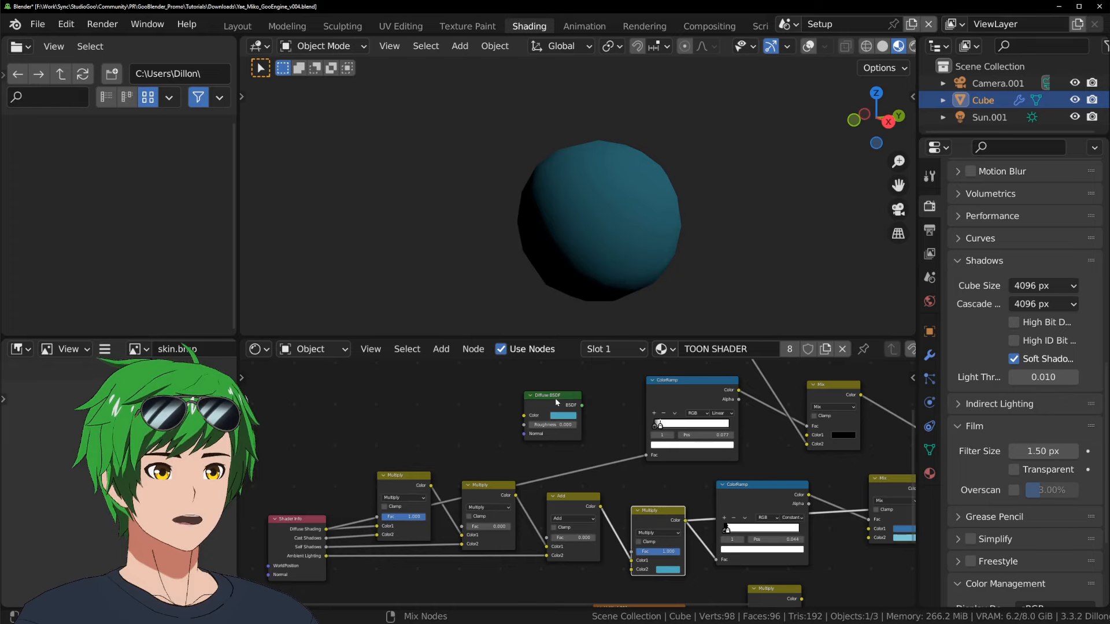
pyautogui.keyDown('ctrl'); pyautogui.keyDown('shift'); pyautogui.click(555, 397); pyautogui.keyUp('shift'); pyautogui.keyUp('ctrl')
pyautogui.keyDown('ctrl'); pyautogui.keyDown('shift'); pyautogui.click(661, 522); pyautogui.keyUp('shift'); pyautogui.keyUp('ctrl')
# Set the Add node's Fac to 0.8 to bring ambient lighting into the shading
pyautogui.moveTo(581, 538); pyautogui.dragTo(601, 537)
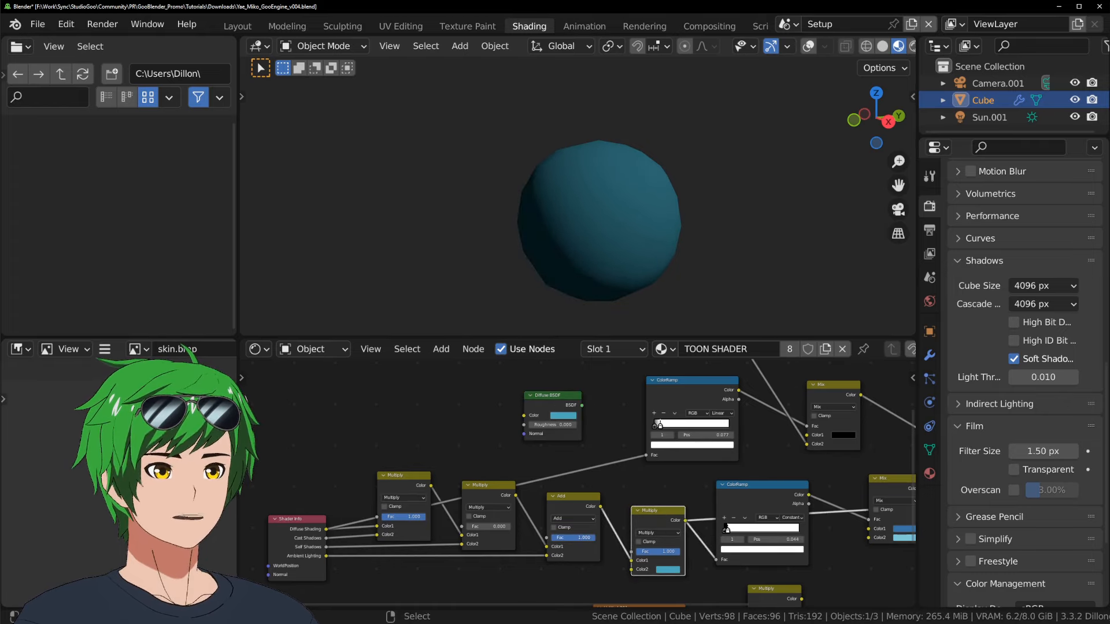
pyautogui.click(577, 539)
pyautogui.write('0.8')
pyautogui.press('Return')
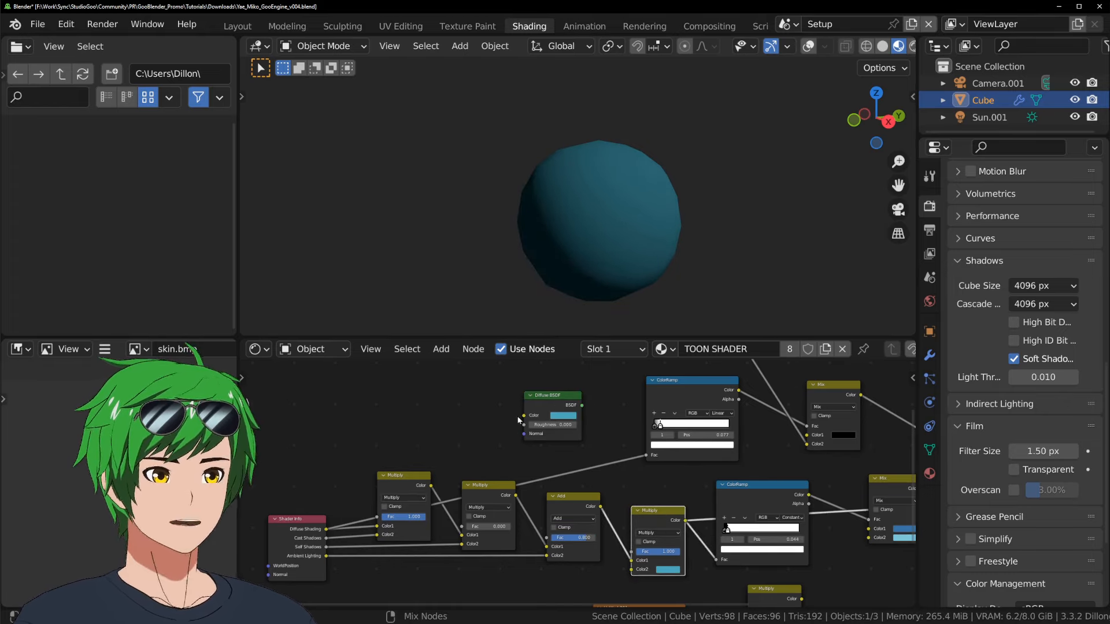
# Preview the Diffuse BSDF and the teal Multiply alternately again to compare them with ambient lighting included
pyautogui.keyDown('ctrl'); pyautogui.keyDown('shift'); pyautogui.click(556, 397); pyautogui.keyUp('shift'); pyautogui.keyUp('ctrl')
pyautogui.keyDown('ctrl'); pyautogui.keyDown('shift'); pyautogui.click(664, 525); pyautogui.keyUp('shift'); pyautogui.keyUp('ctrl')
pyautogui.keyDown('ctrl'); pyautogui.keyDown('shift'); pyautogui.click(558, 409); pyautogui.keyUp('shift'); pyautogui.keyUp('ctrl')
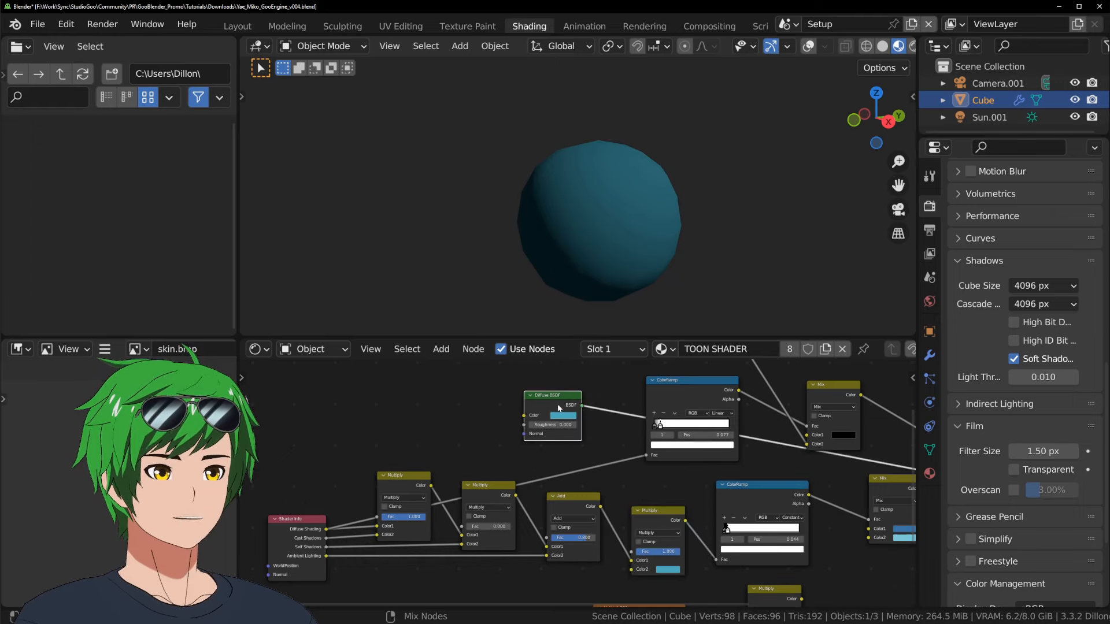
pyautogui.keyDown('ctrl'); pyautogui.keyDown('shift'); pyautogui.click(660, 517); pyautogui.keyUp('shift'); pyautogui.keyUp('ctrl')
pyautogui.keyDown('ctrl'); pyautogui.keyDown('shift'); pyautogui.click(578, 414); pyautogui.keyUp('shift'); pyautogui.keyUp('ctrl')
pyautogui.keyDown('ctrl'); pyautogui.keyDown('shift'); pyautogui.click(656, 515); pyautogui.keyUp('shift'); pyautogui.keyUp('ctrl')
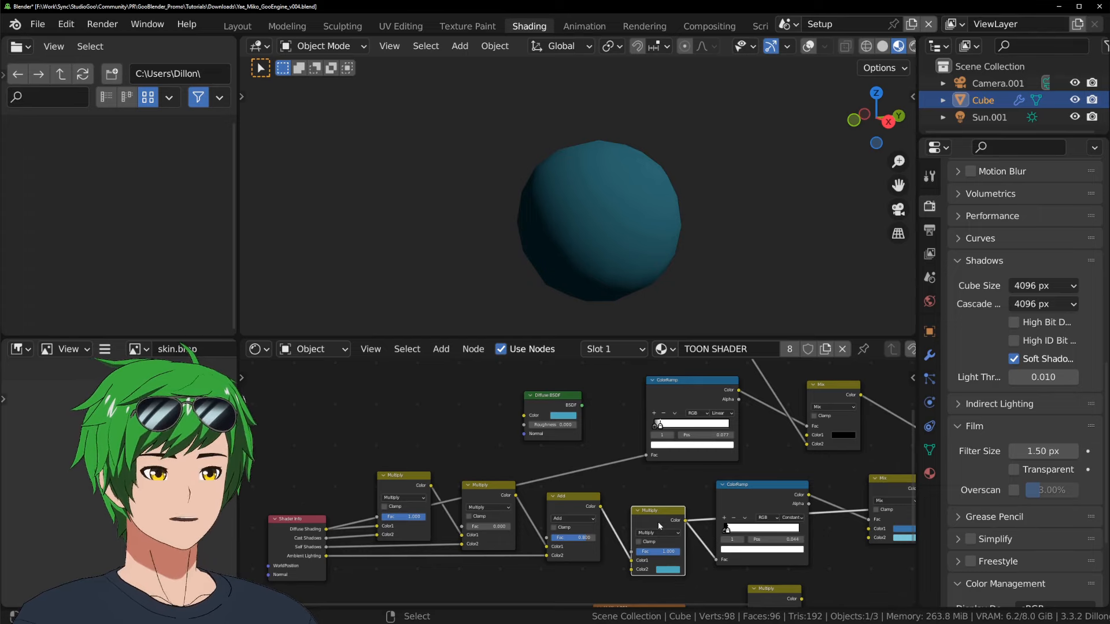
# Delete the teal Multiply node, keeping the Add link to the ColorRamp, and delete the Diffuse BSDF node
pyautogui.hotkey('ctrl', 'x')
pyautogui.click(552, 398)
pyautogui.press('x')
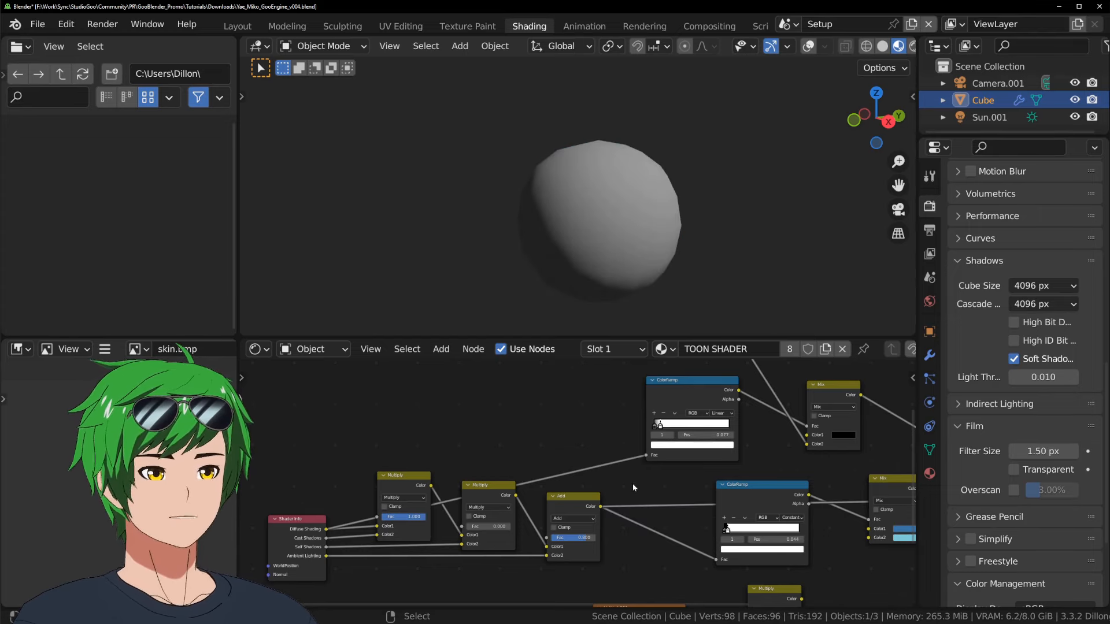
# Route the Color Dodge node back to the Material Output and save the file
pyautogui.scroll(-4, 633, 488)
pyautogui.moveTo(632, 488); pyautogui.dragTo(531, 497, button='middle')
pyautogui.keyDown('ctrl'); pyautogui.keyDown('shift'); pyautogui.click(808, 455); pyautogui.keyUp('shift'); pyautogui.keyUp('ctrl')
pyautogui.hotkey('ctrl', 's')
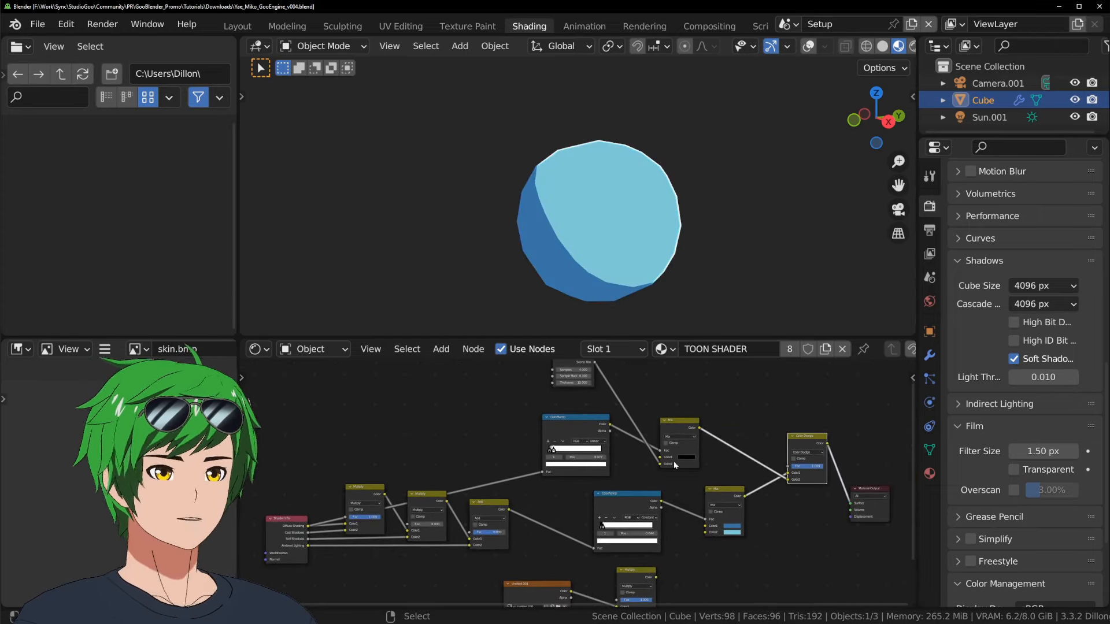
# Reselect the sphere and frame the whole toon shader node tree for review
pyautogui.hotkey('alt', 'shift', 'z')
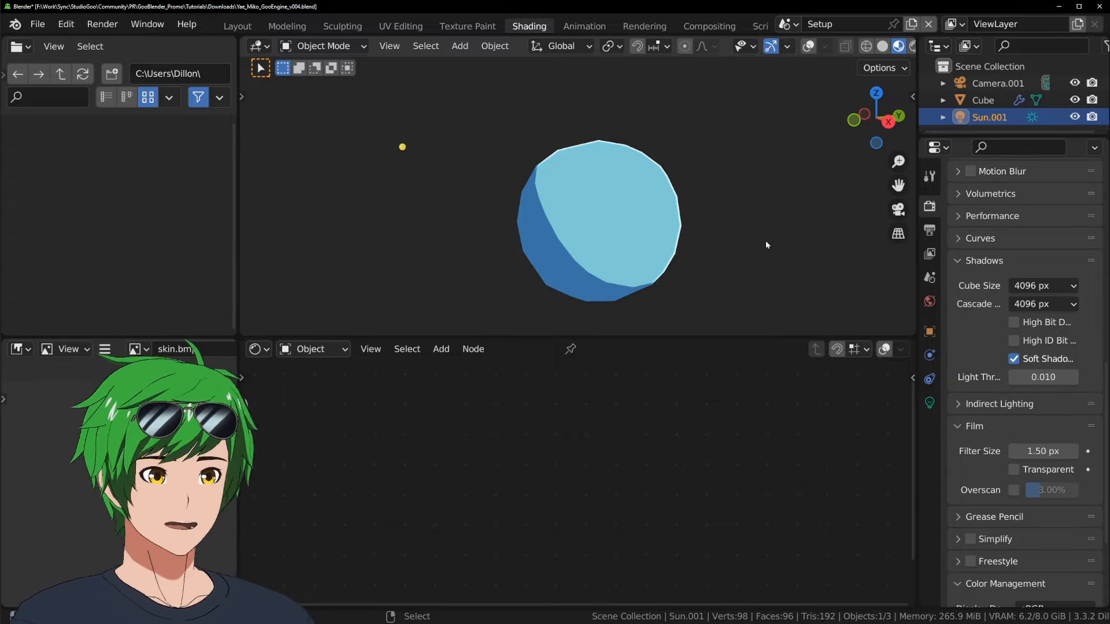
pyautogui.click(634, 247)
pyautogui.press('Home')
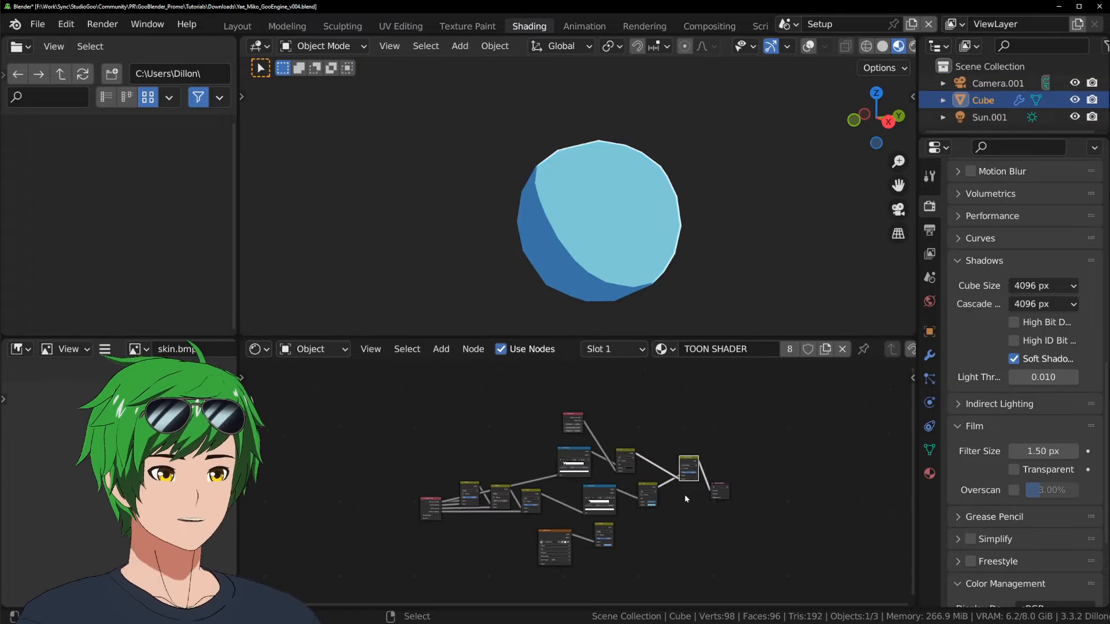
pyautogui.scroll(2, 684, 498)
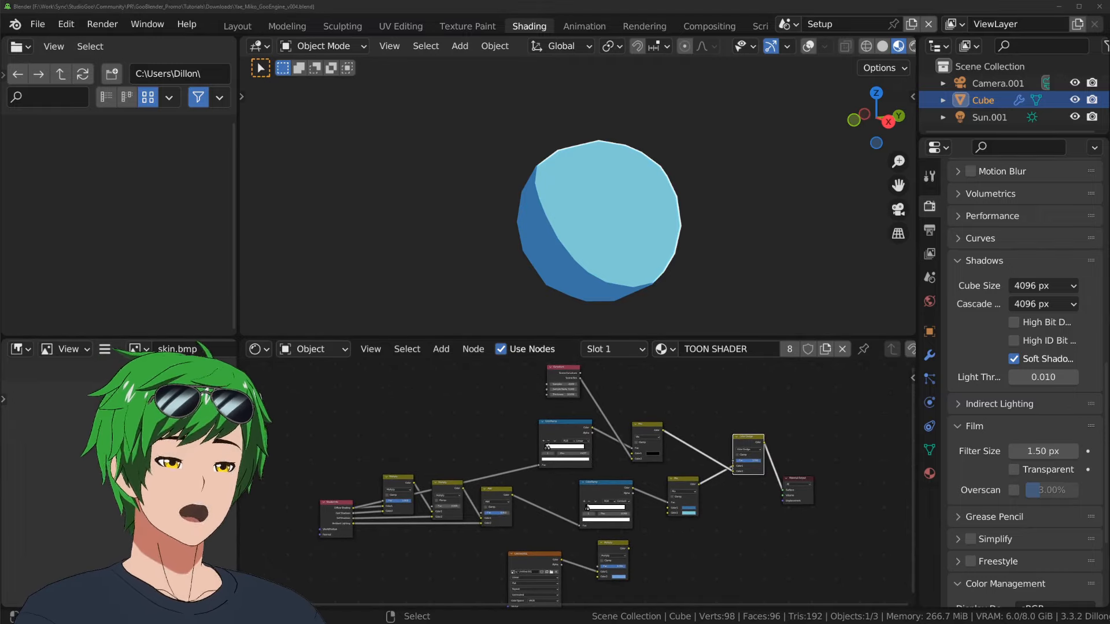